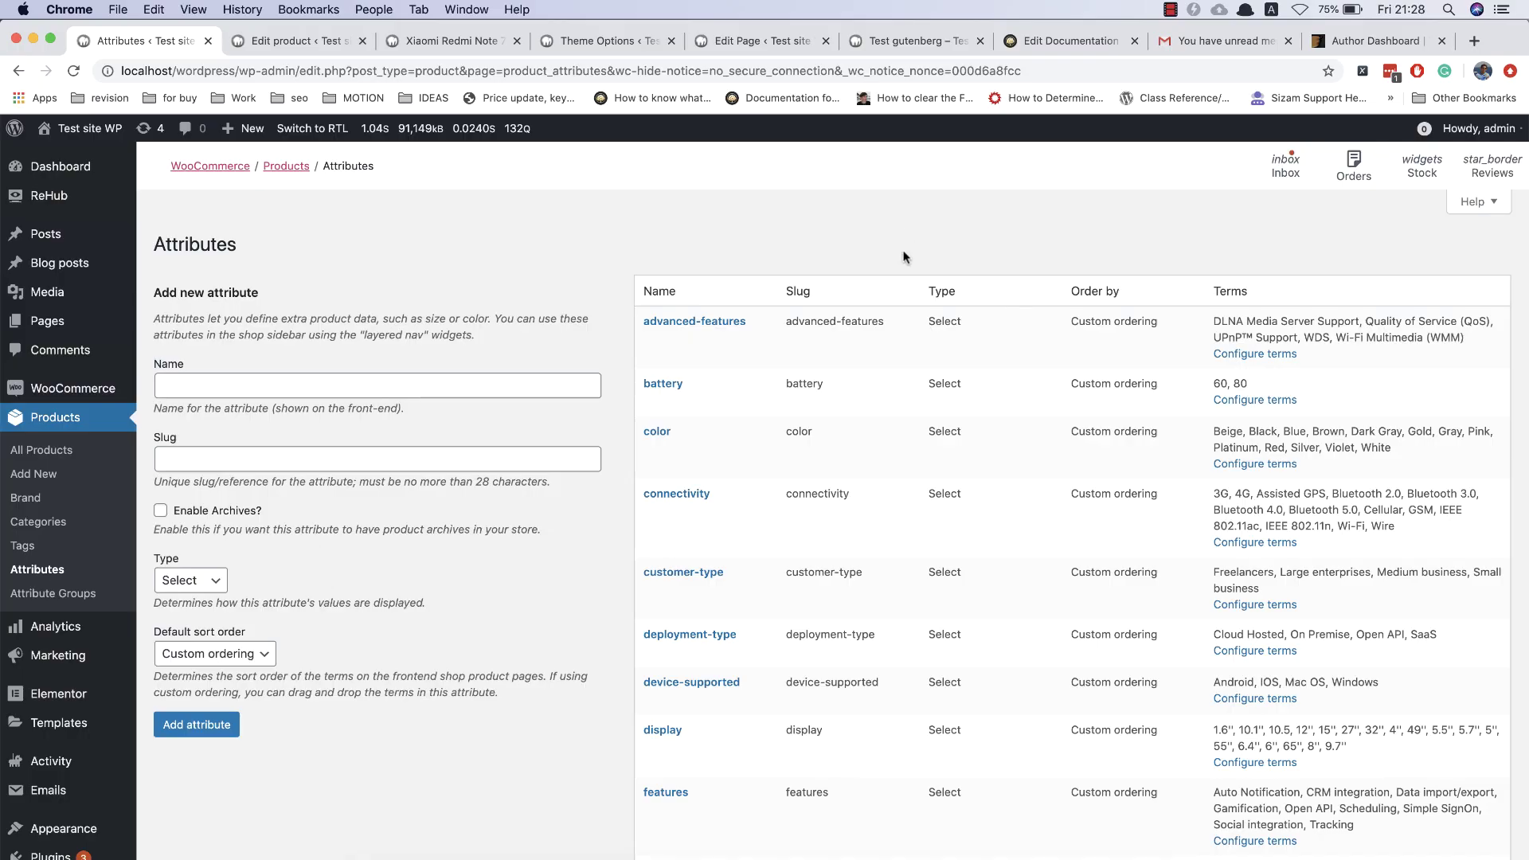
- Create a new product attribute group and title it "My new group"
scroll(750, 351, "down", 2)
scroll(750, 350, "down", 5)
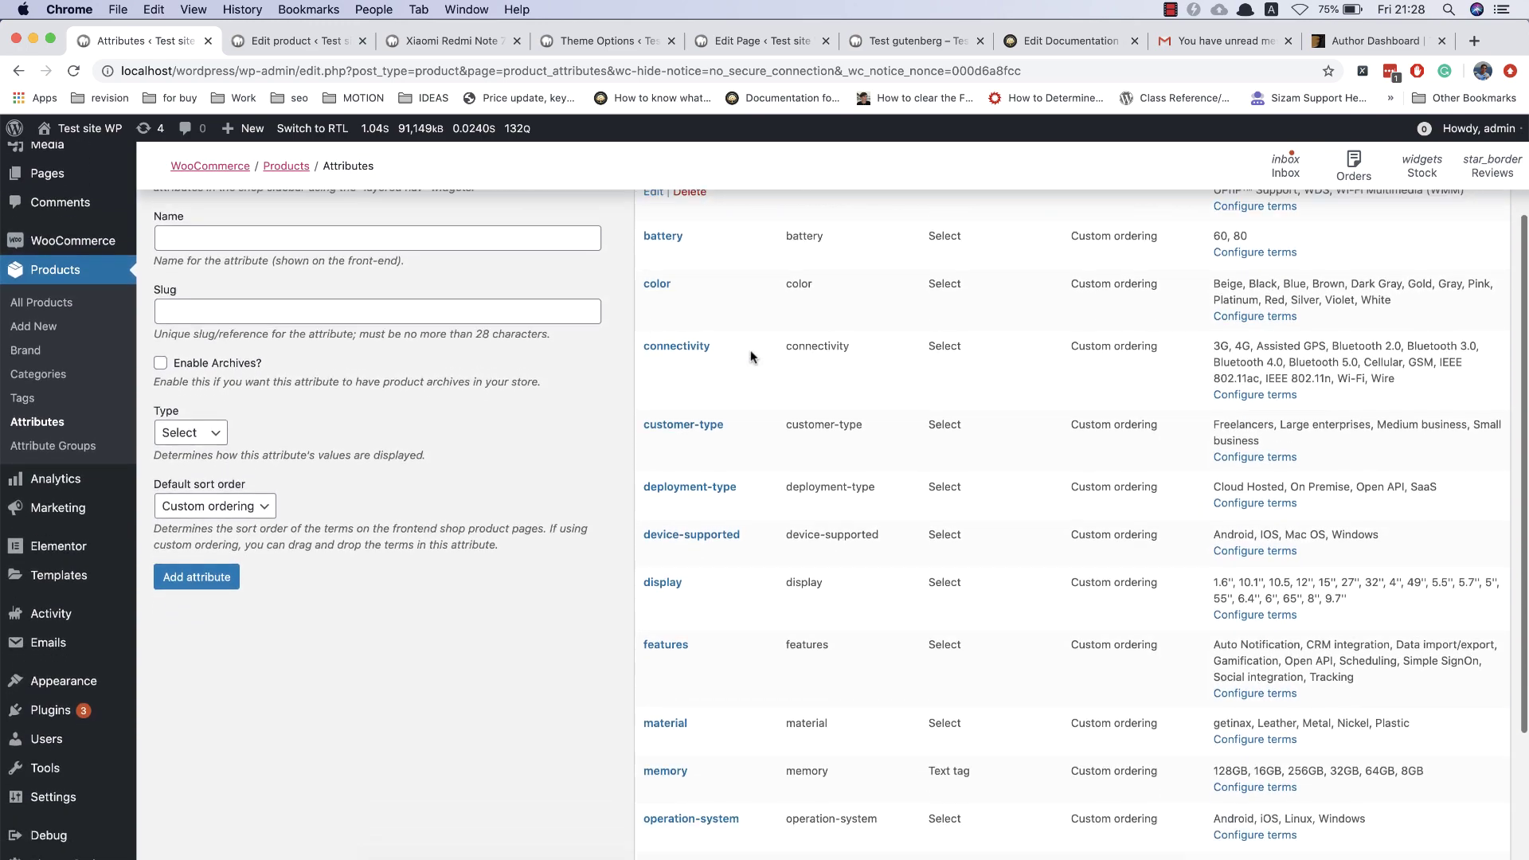
scroll(750, 350, "up", 7)
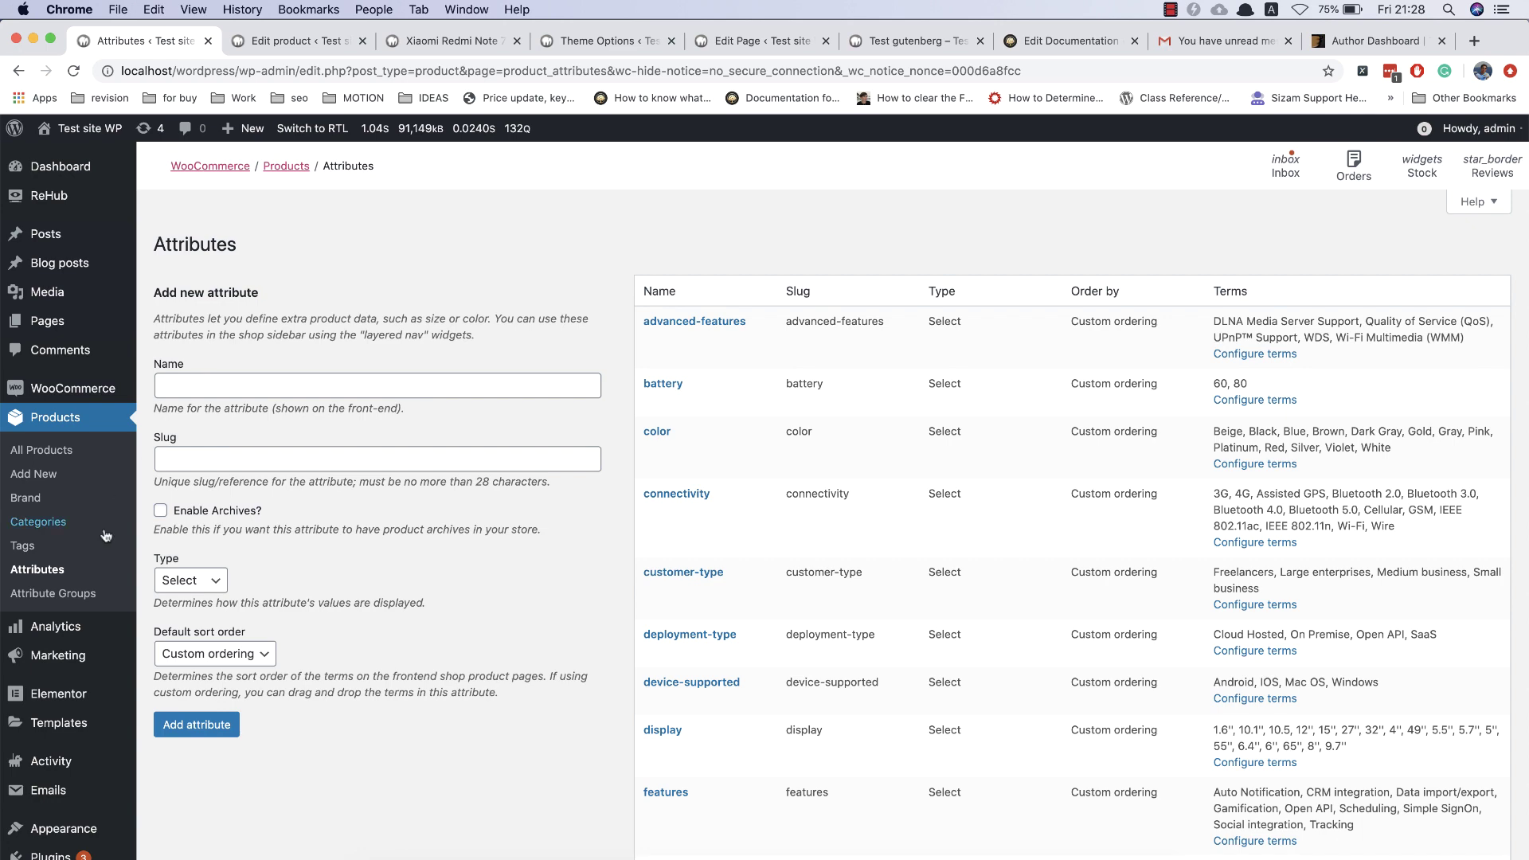
left_click(53, 593)
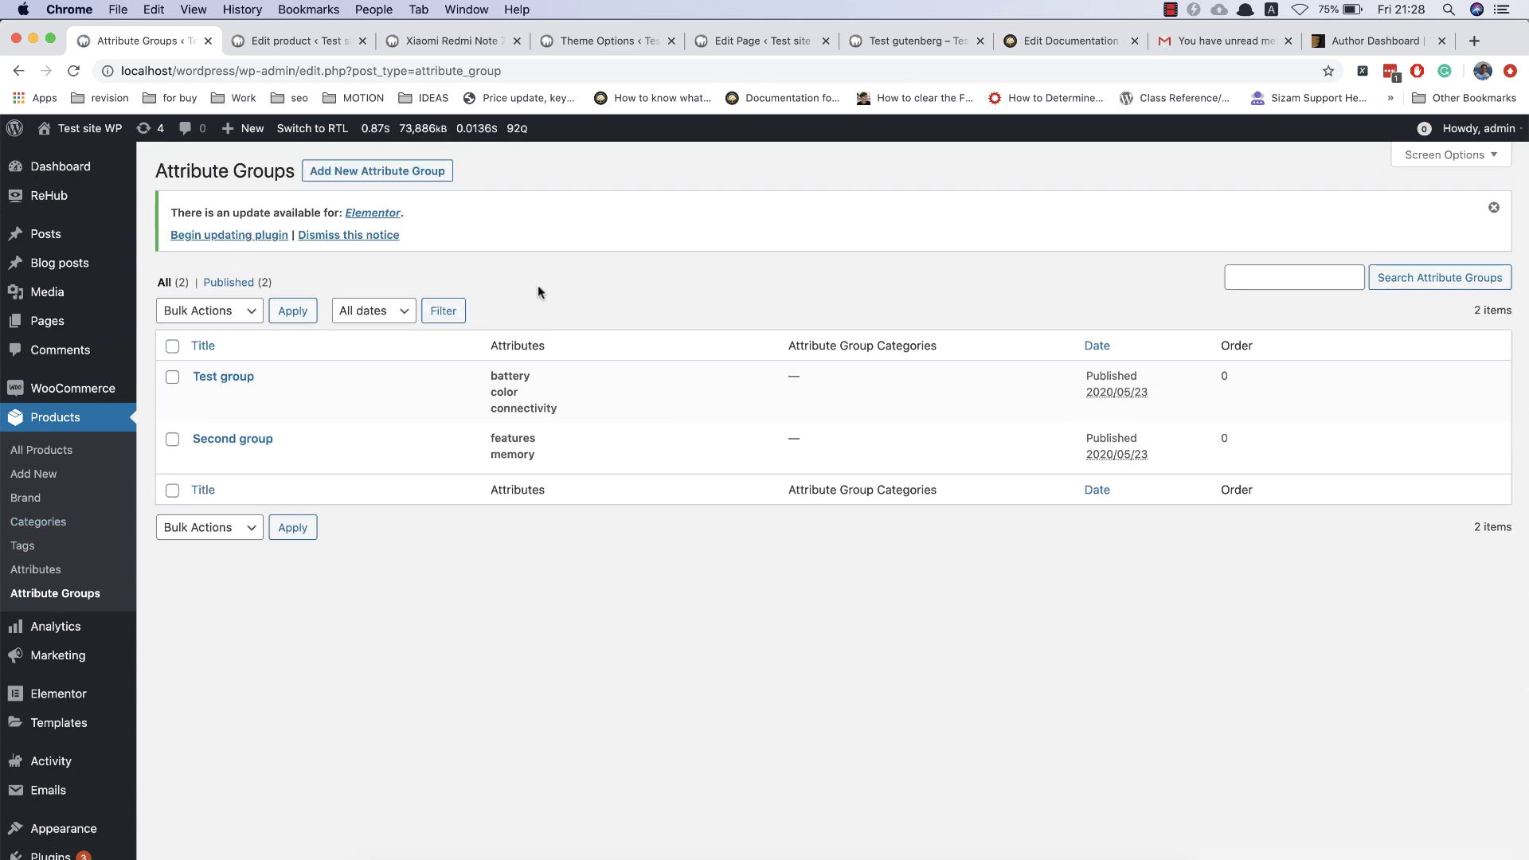
left_click(400, 175)
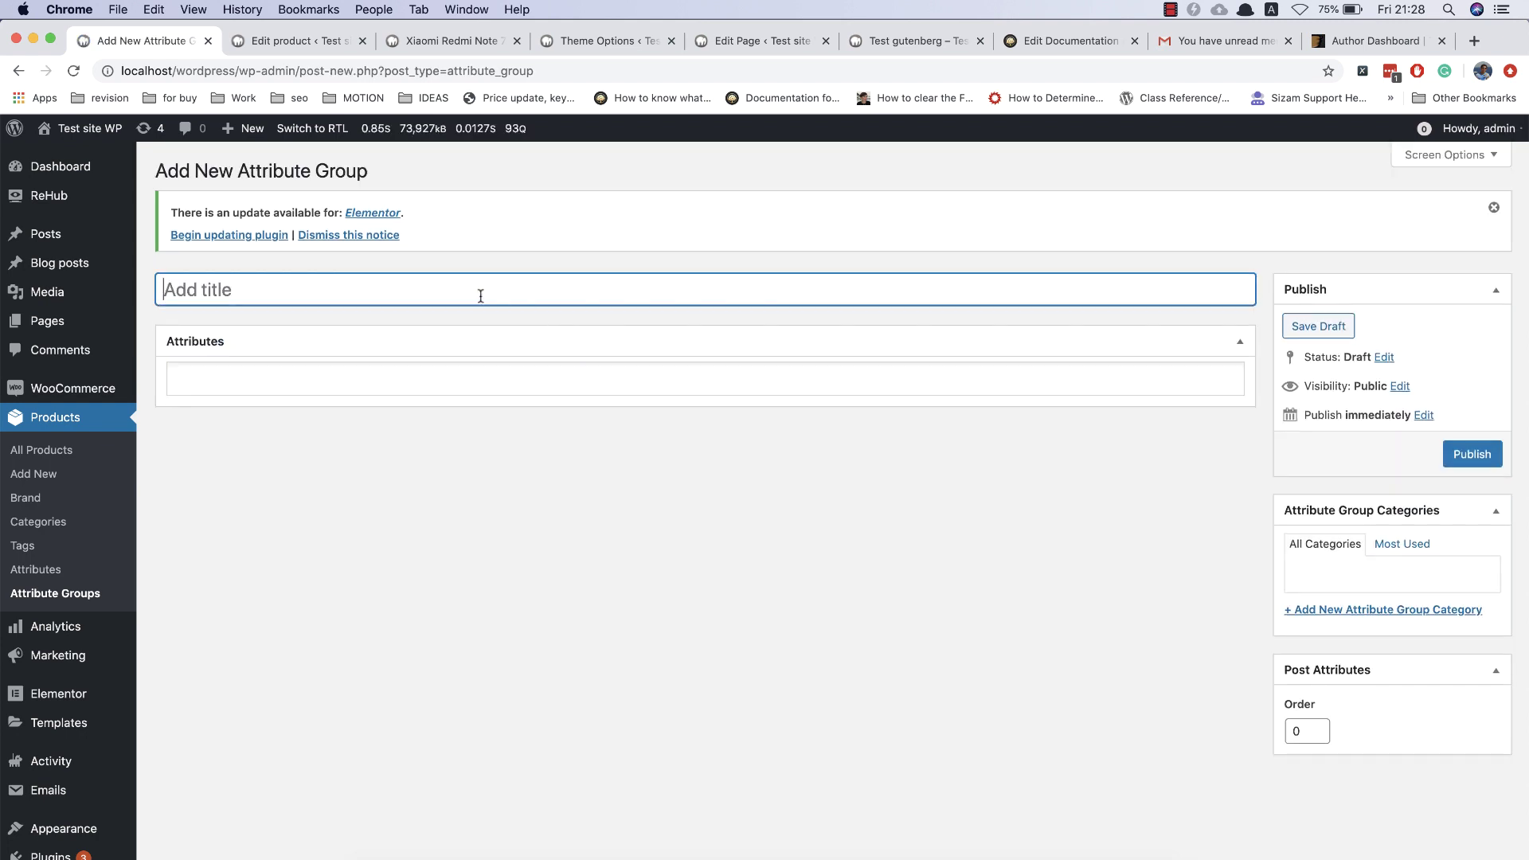
type("My new group")
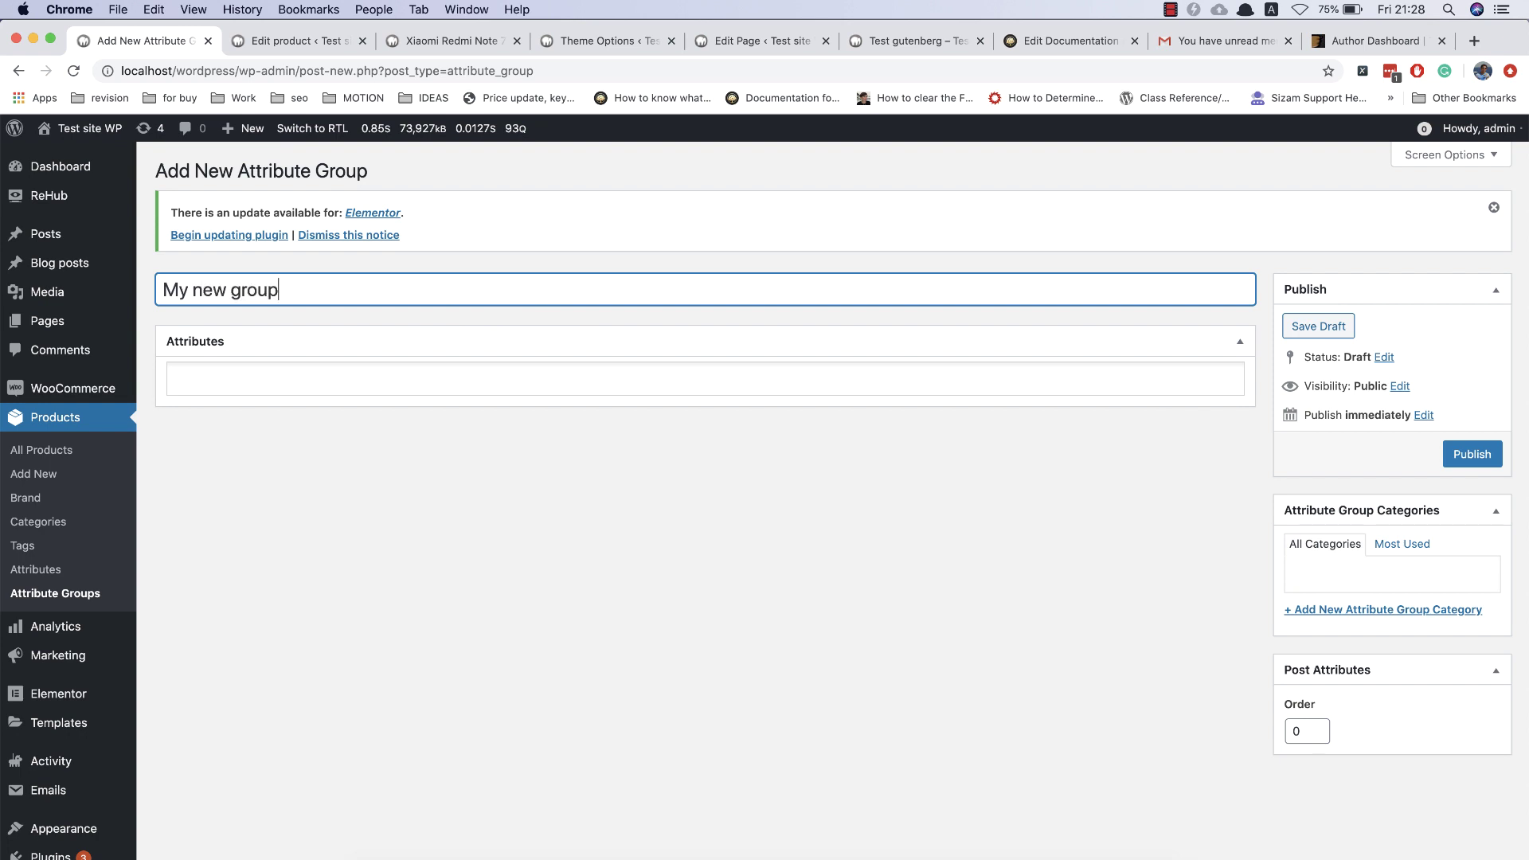
- Add the attributes test, customer-type and connectivity to the new attribute group
left_click(373, 375)
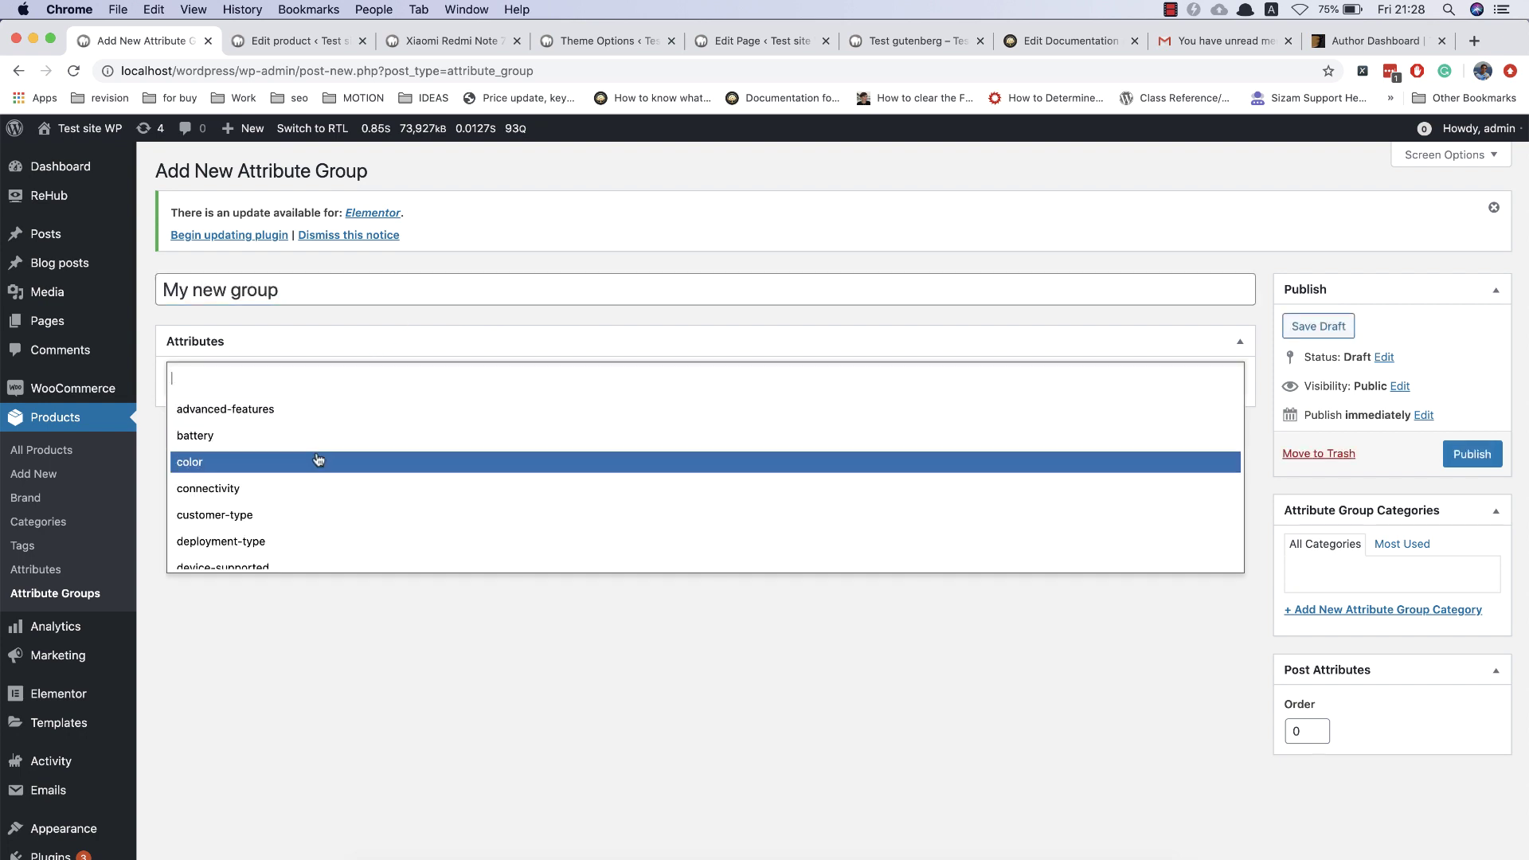
scroll(301, 518, "down", 6)
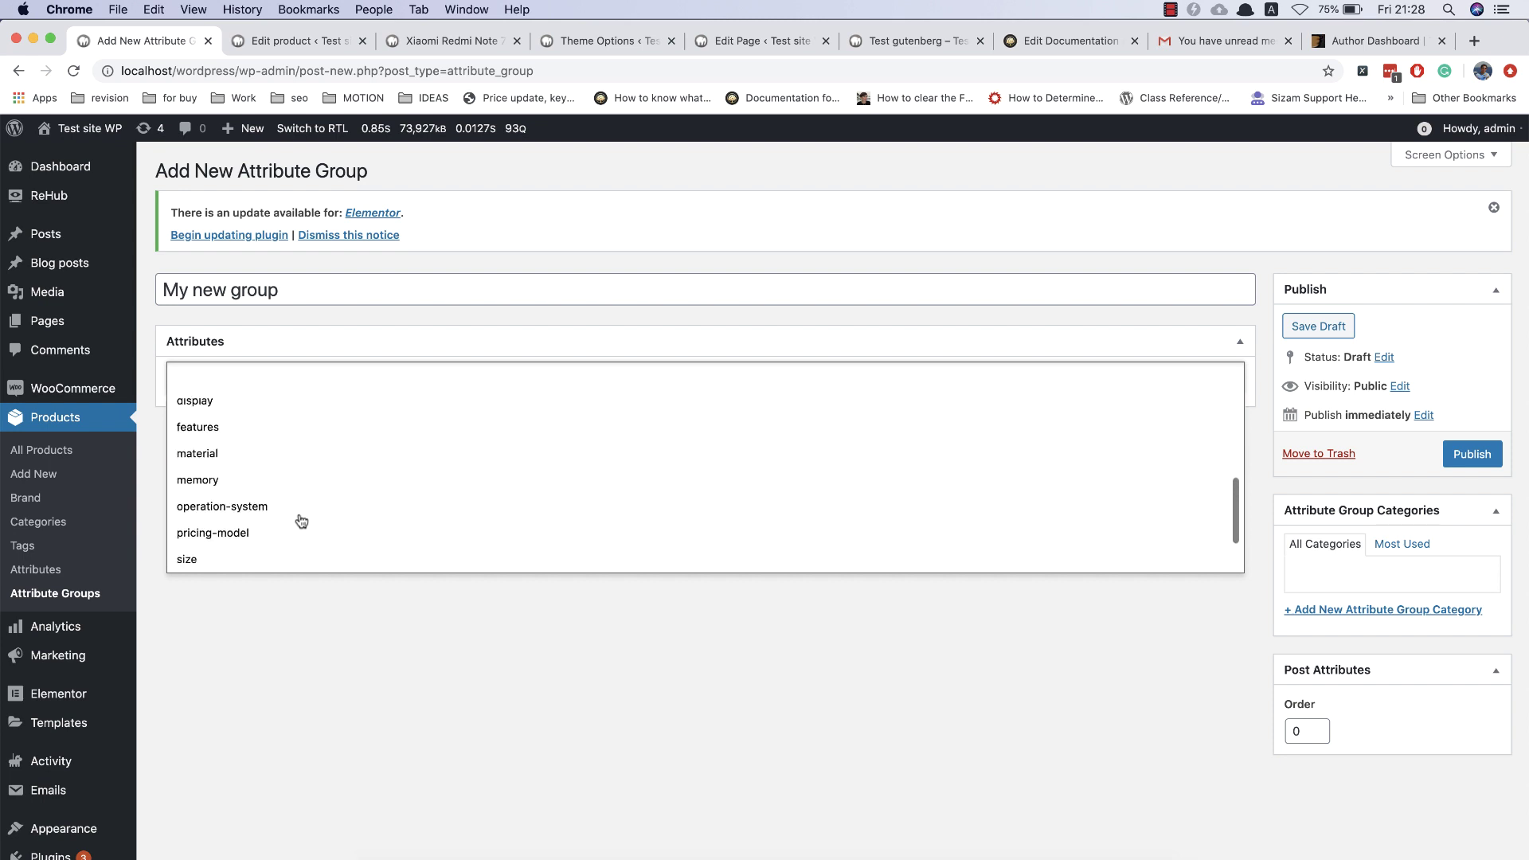
left_click(279, 525)
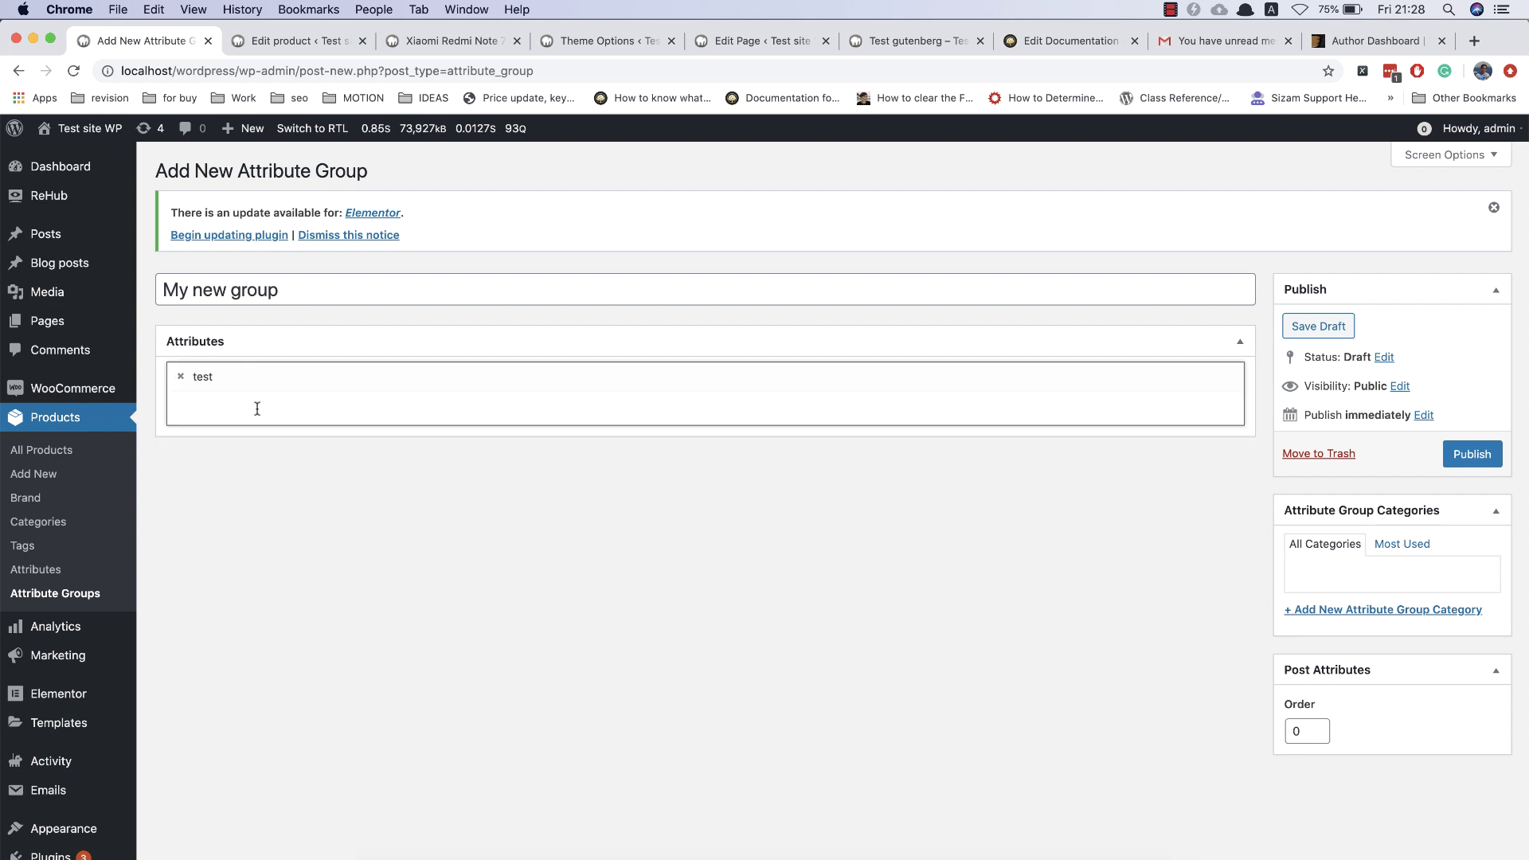
left_click(257, 412)
left_click(246, 543)
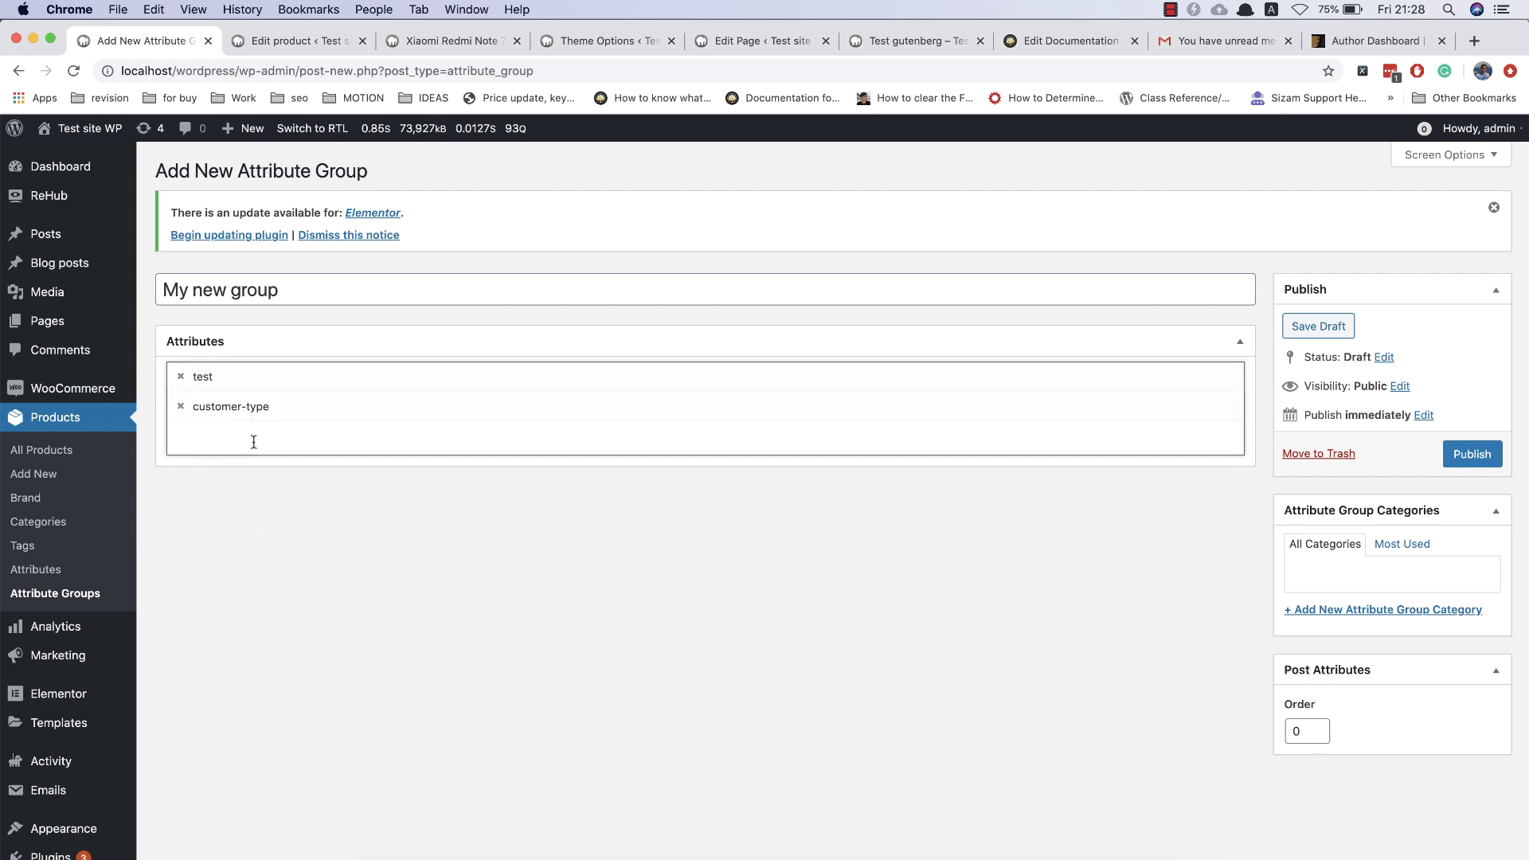
left_click(253, 442)
left_click(263, 551)
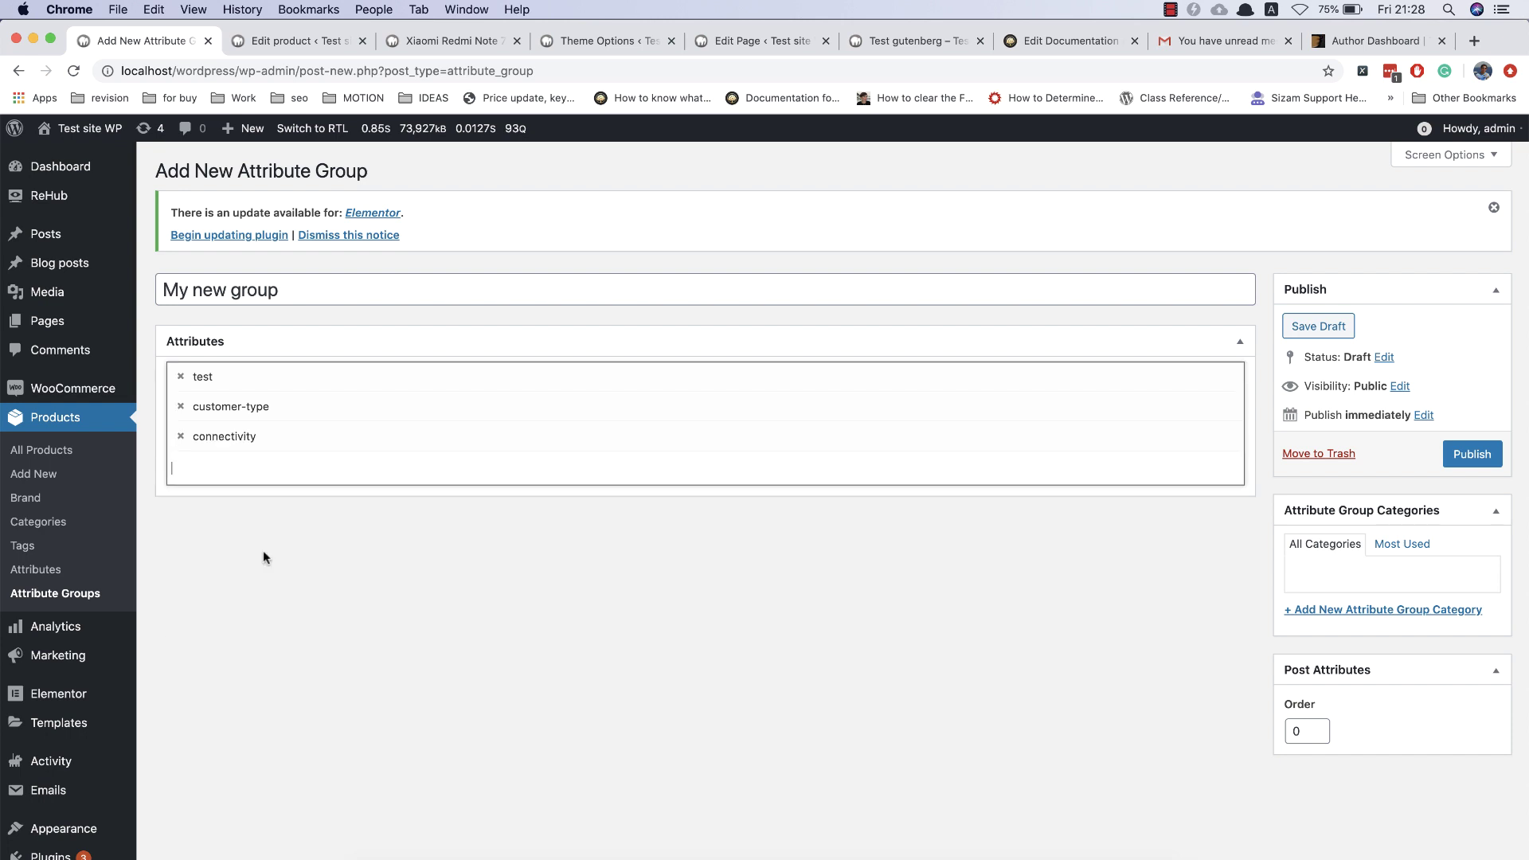
left_click(494, 576)
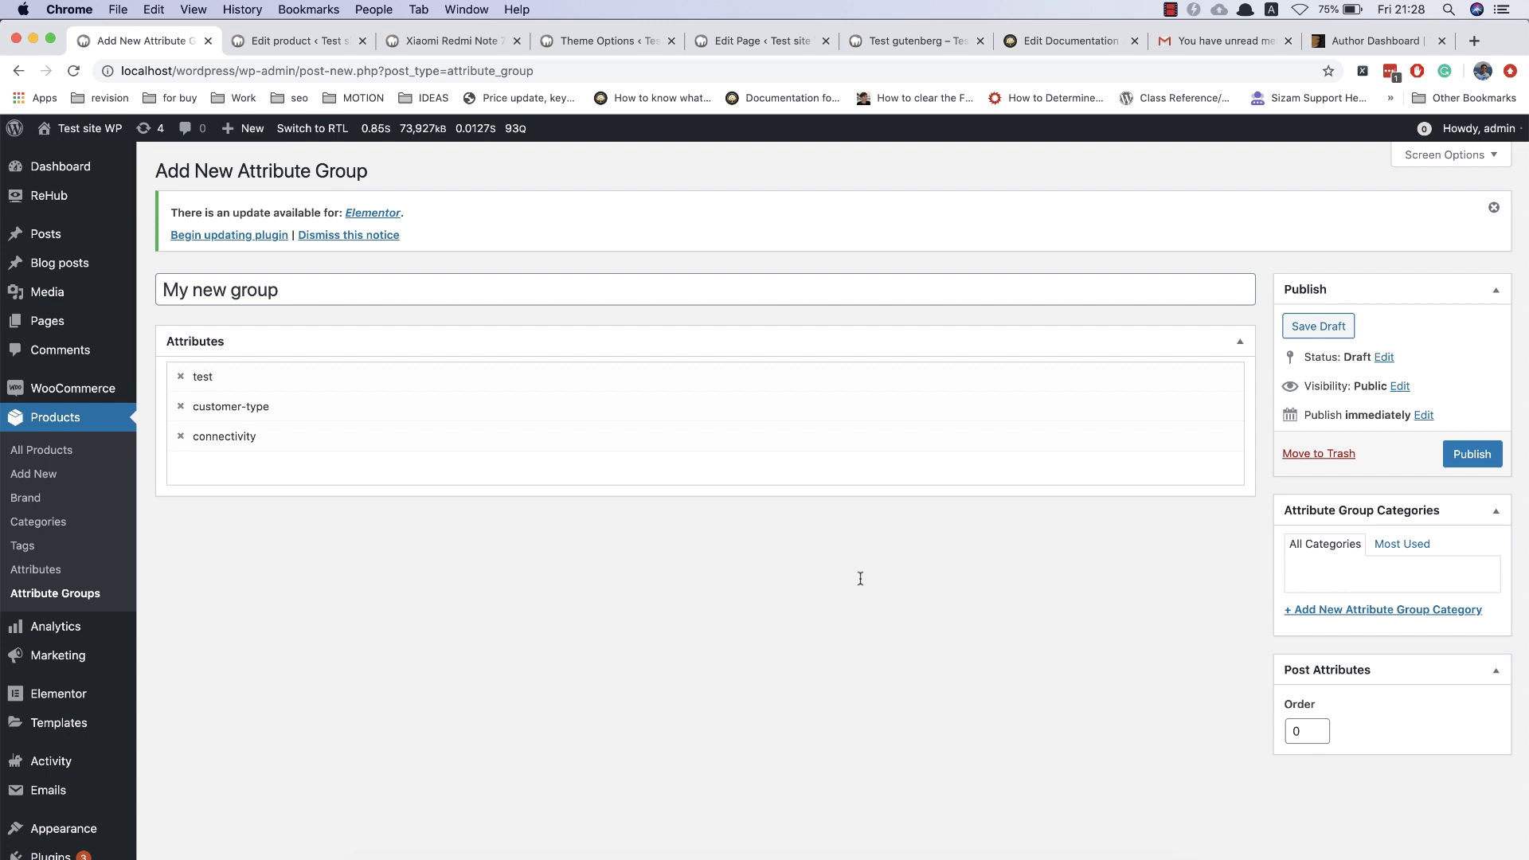
- Load the attribute group "Test group" into the attributes of the Xiaomi Redmi Note 7 product
left_click(402, 46)
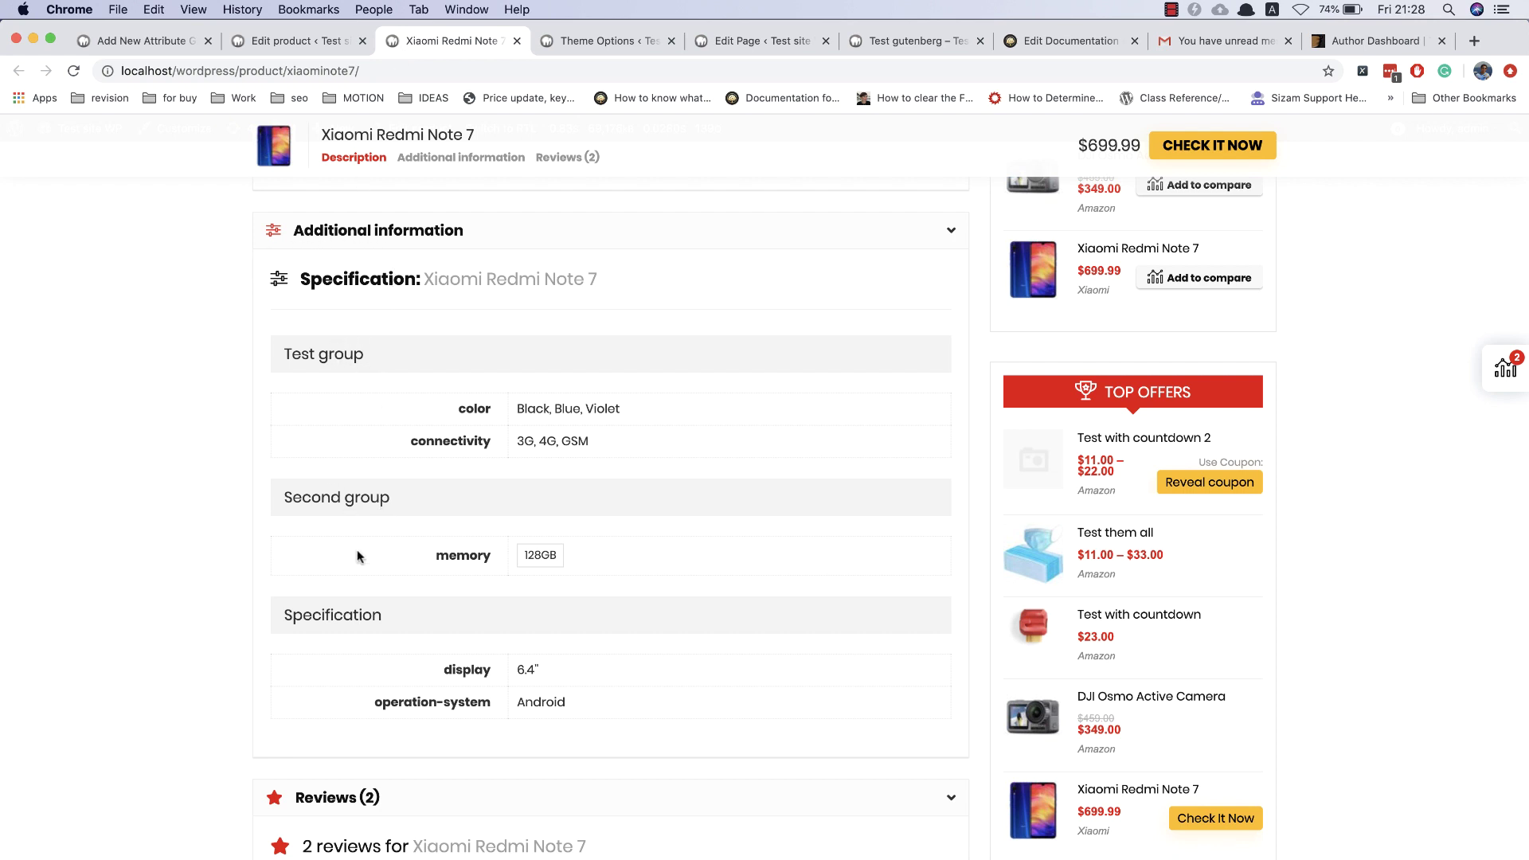
left_click(295, 41)
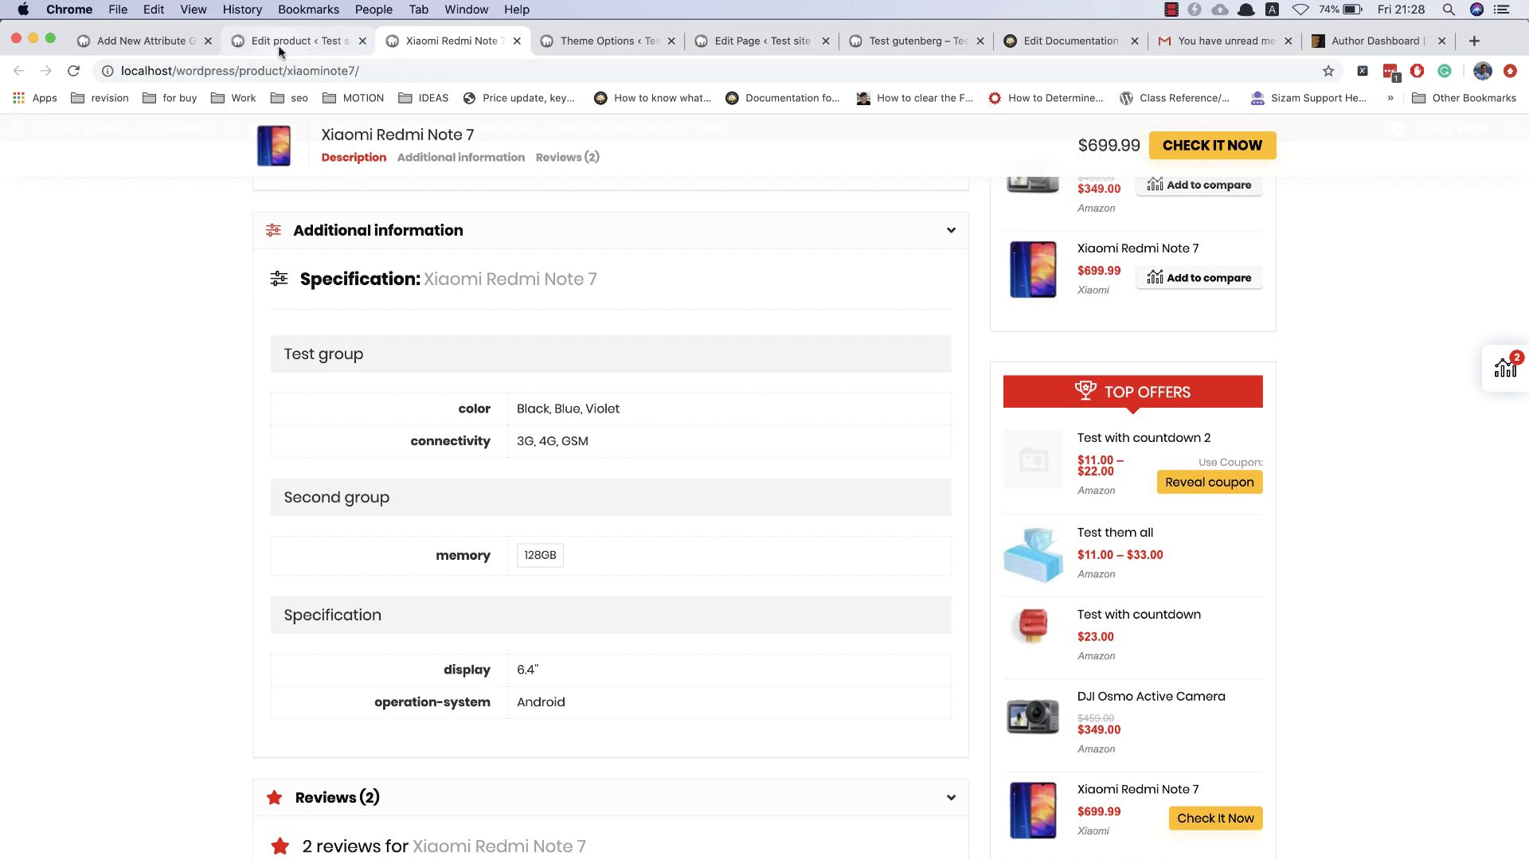
scroll(407, 417, "down", 10)
scroll(407, 417, "down", 10)
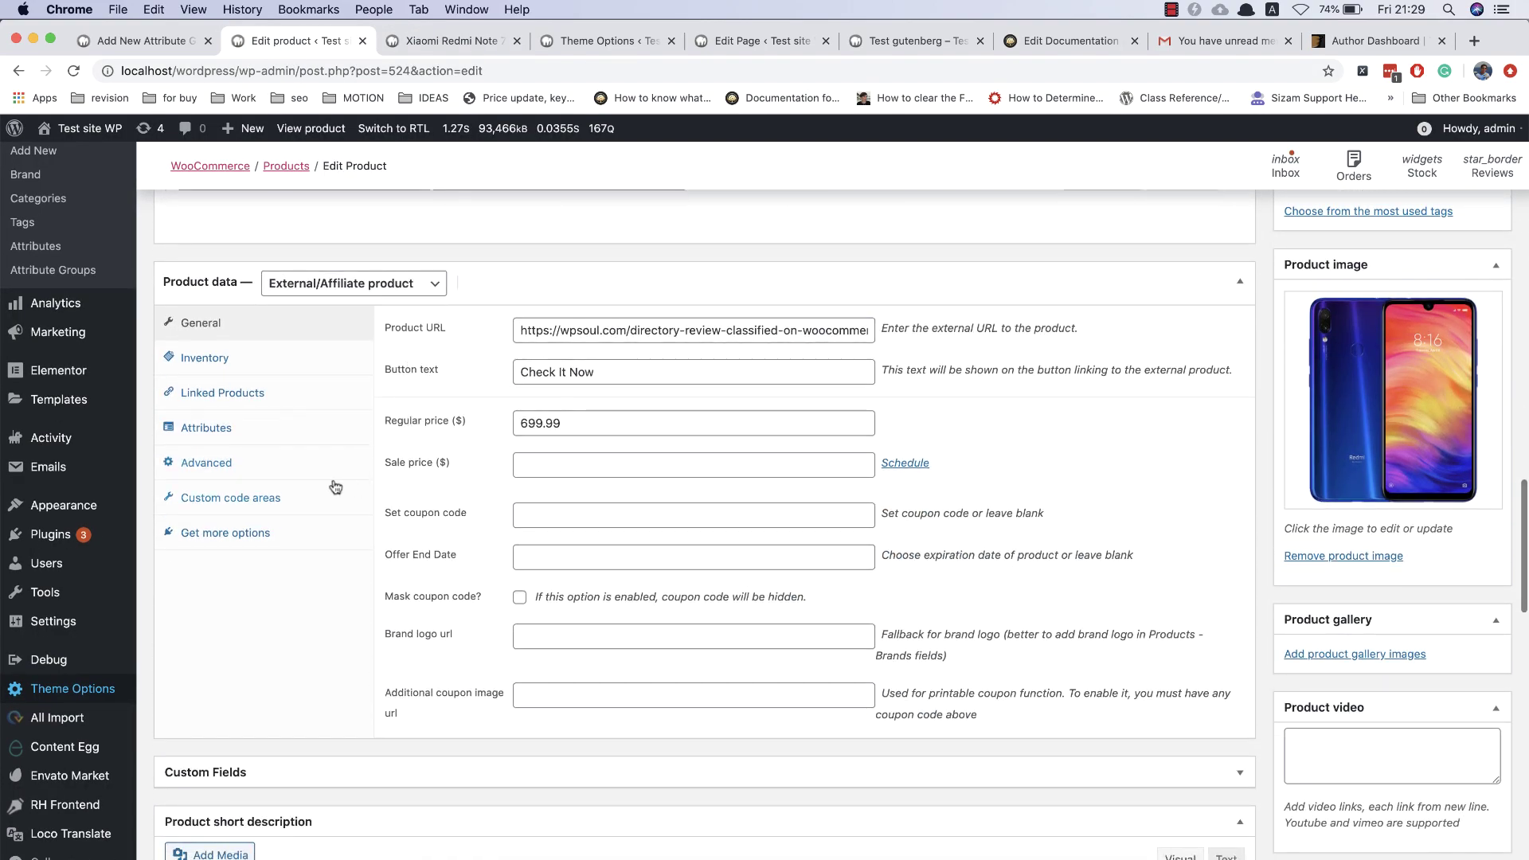
left_click(255, 437)
scroll(615, 474, "down", 1)
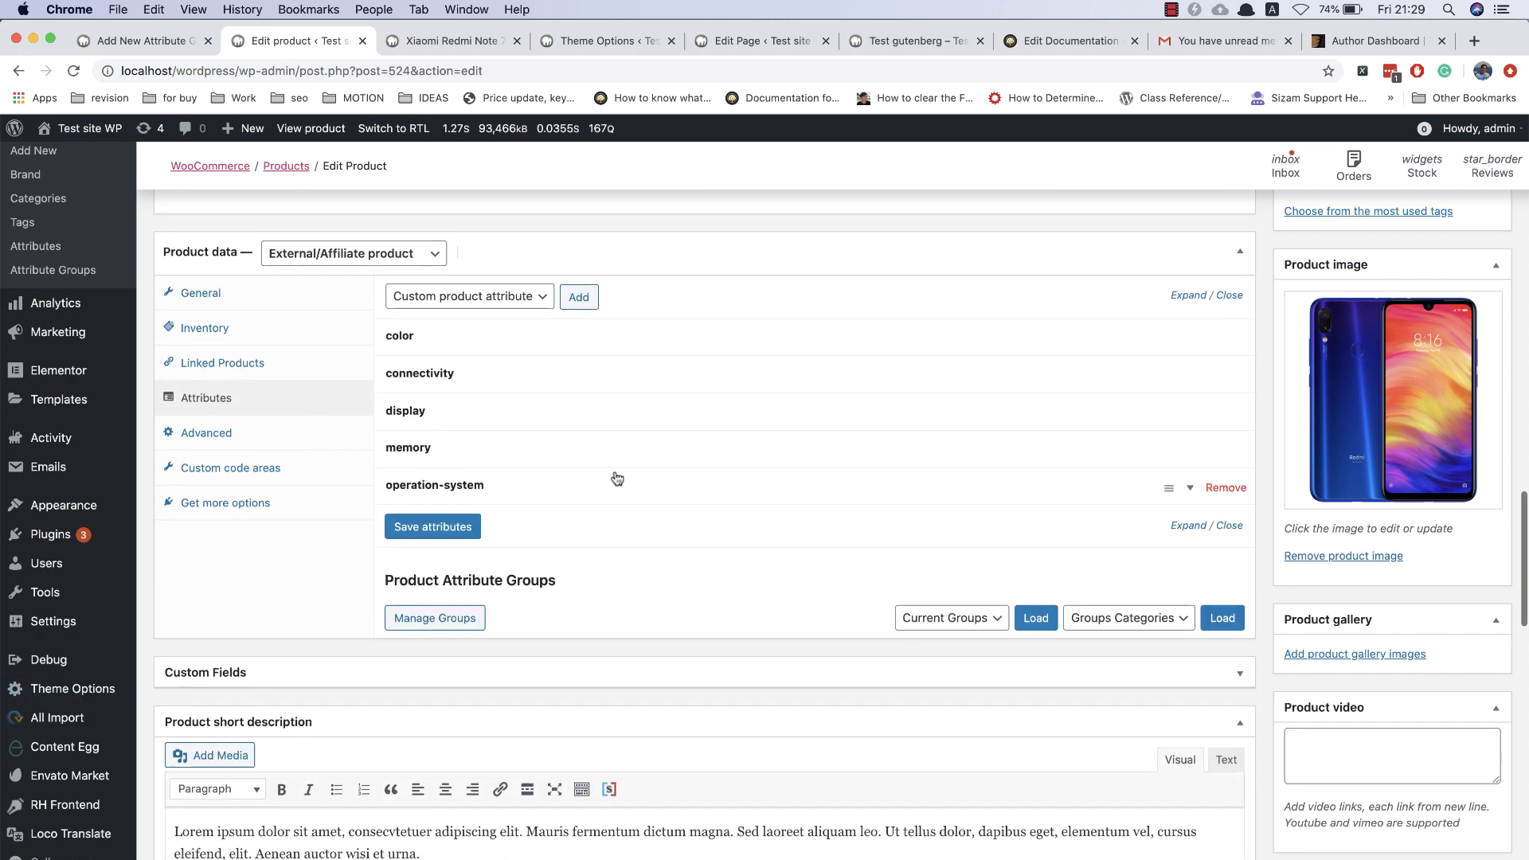
left_click(972, 602)
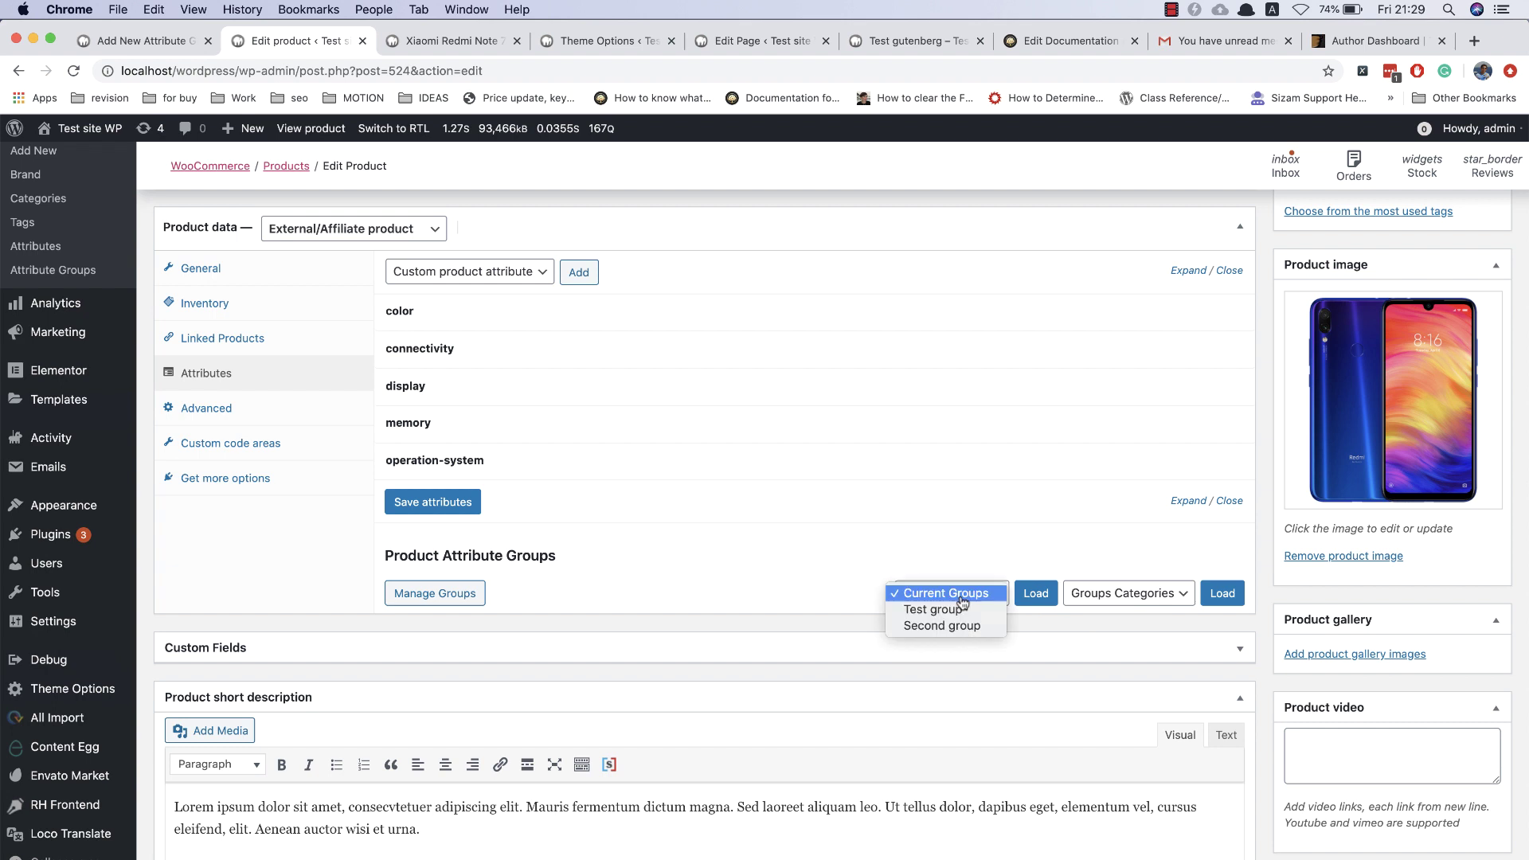
left_click(969, 611)
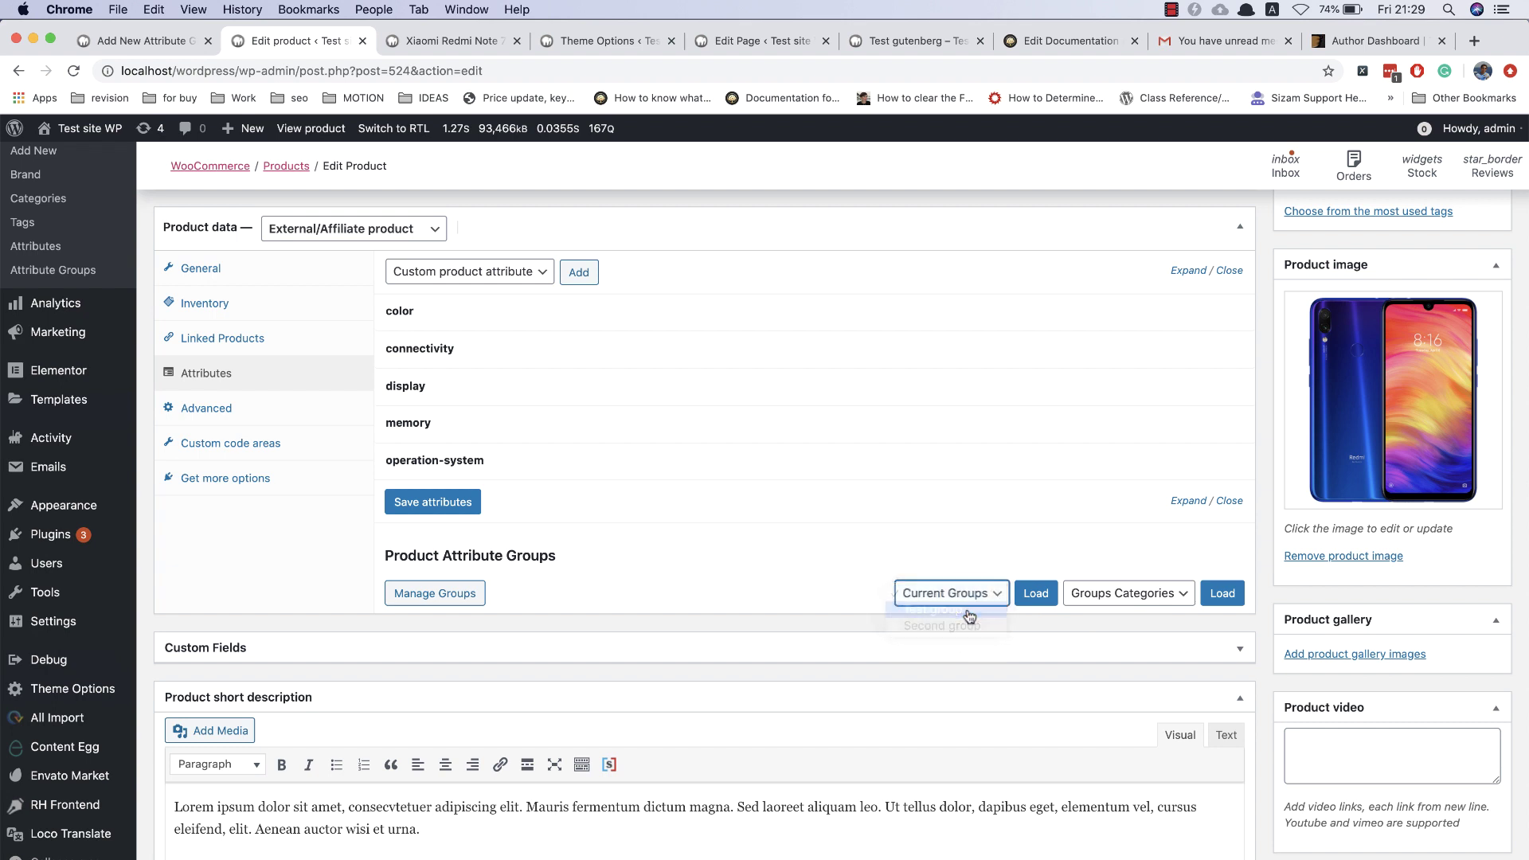
left_click(1032, 599)
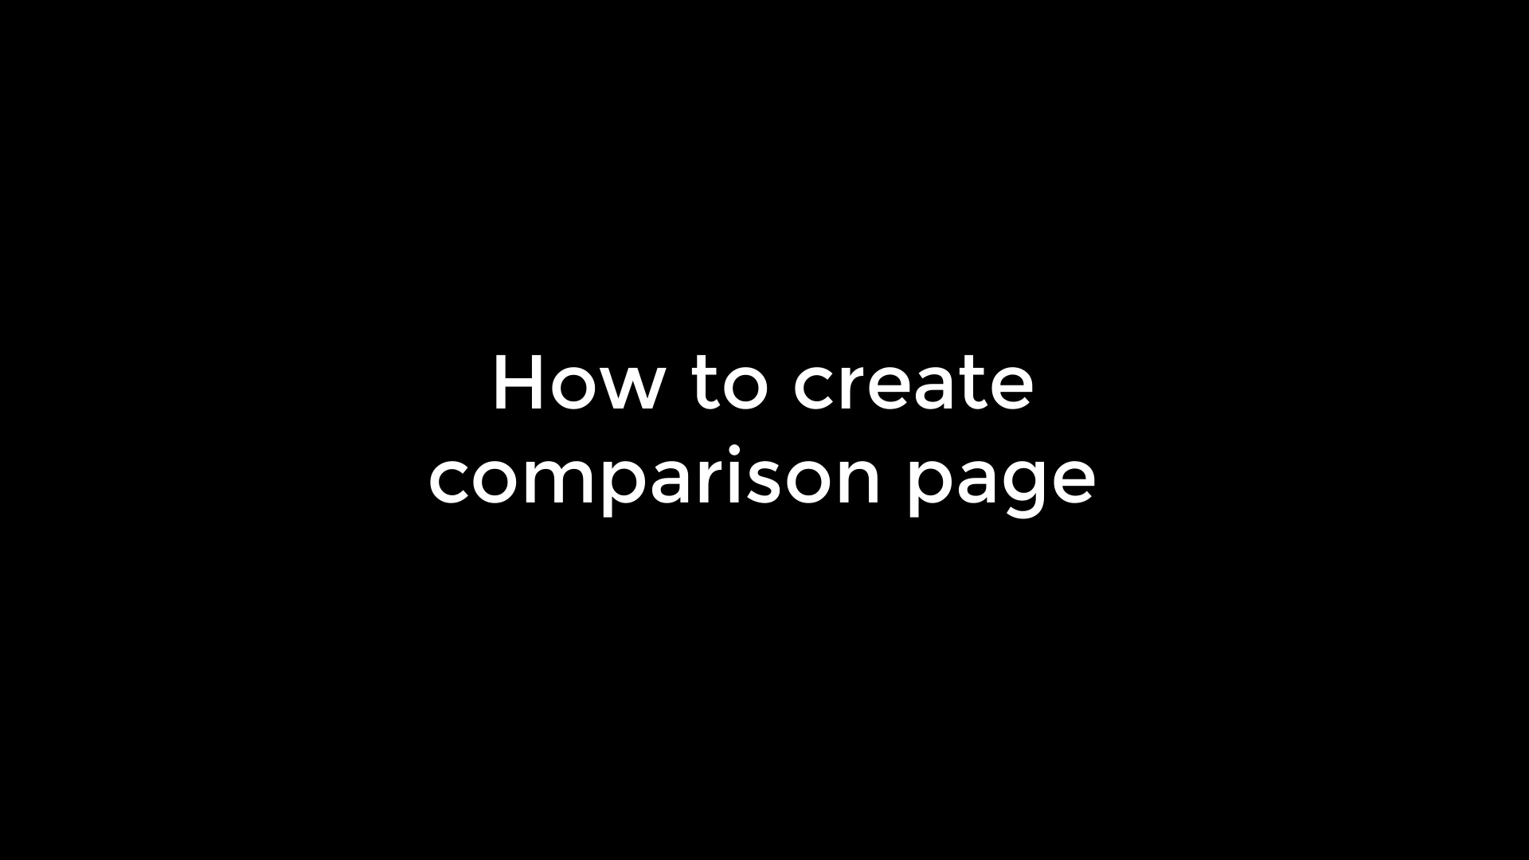
- Copy the [wpsm_woocharts] shortcode from the description of the comparison page setting in the theme's Dynamic comparison options
scroll(545, 556, "down", 5)
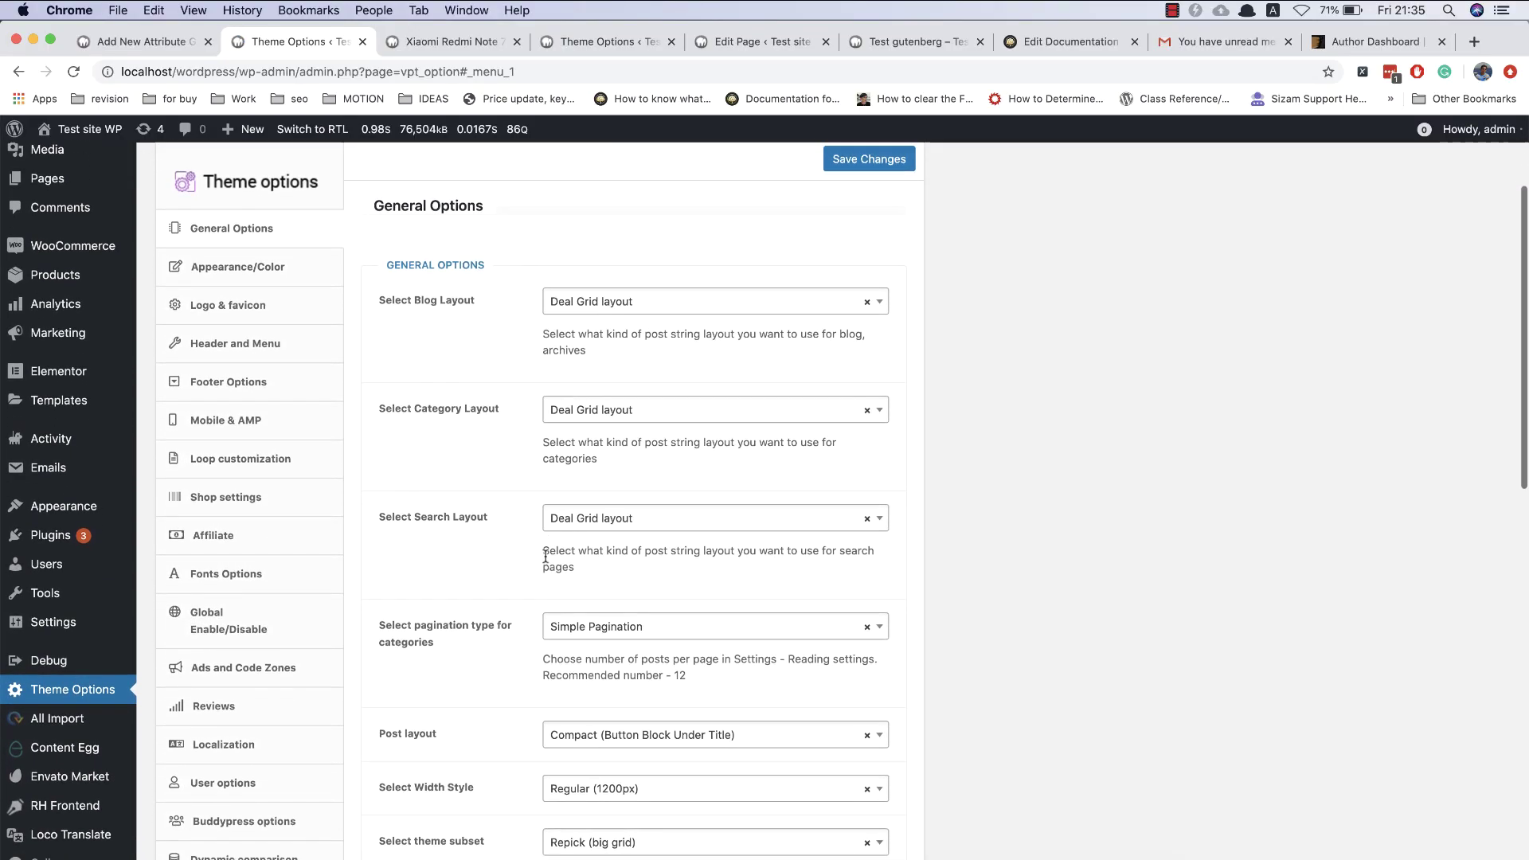
scroll(445, 621, "down", 3)
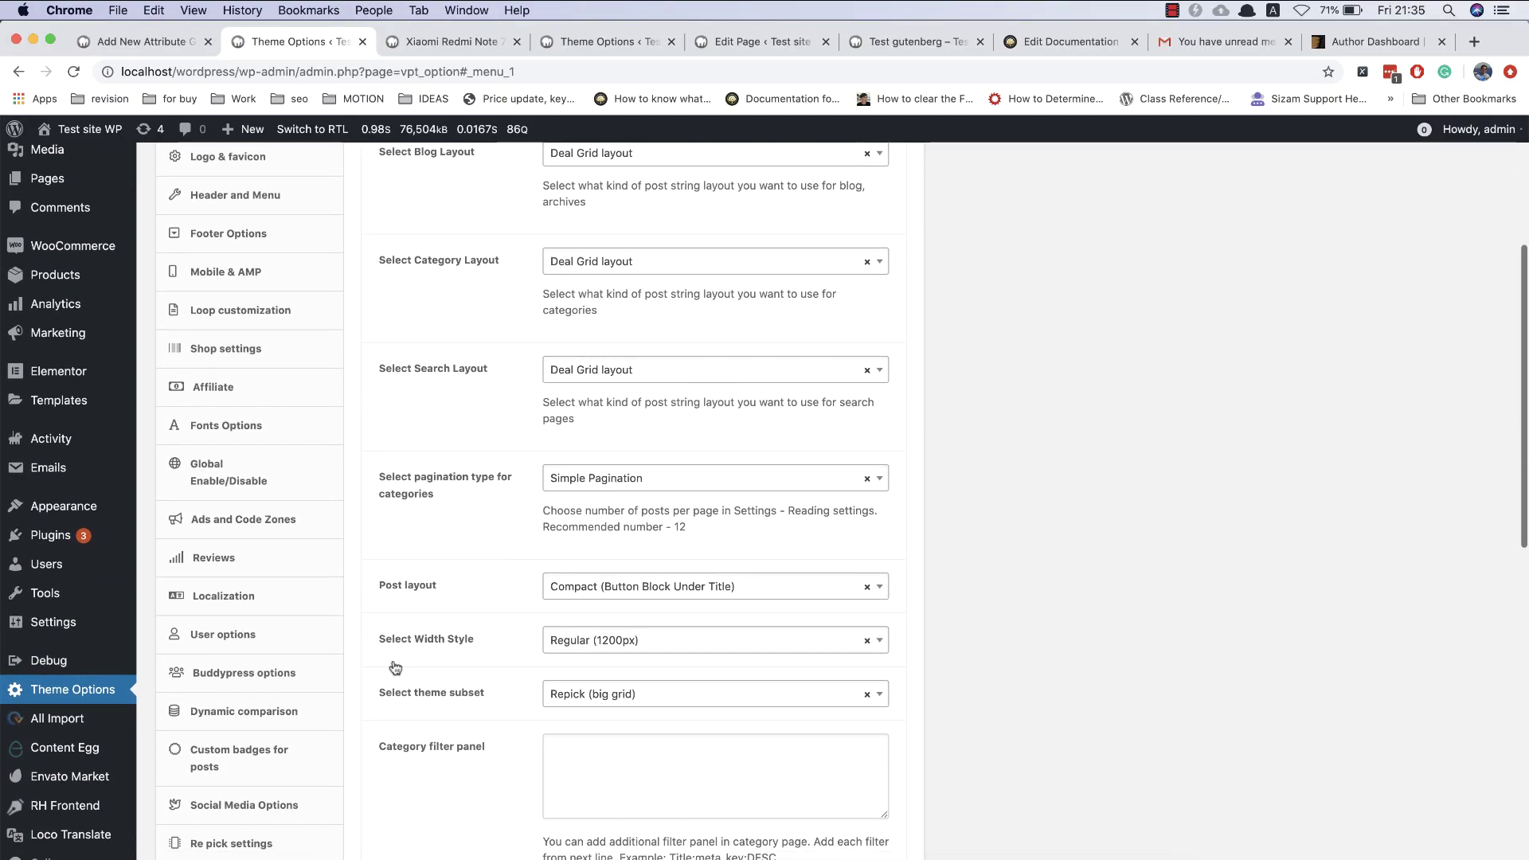
left_click(305, 721)
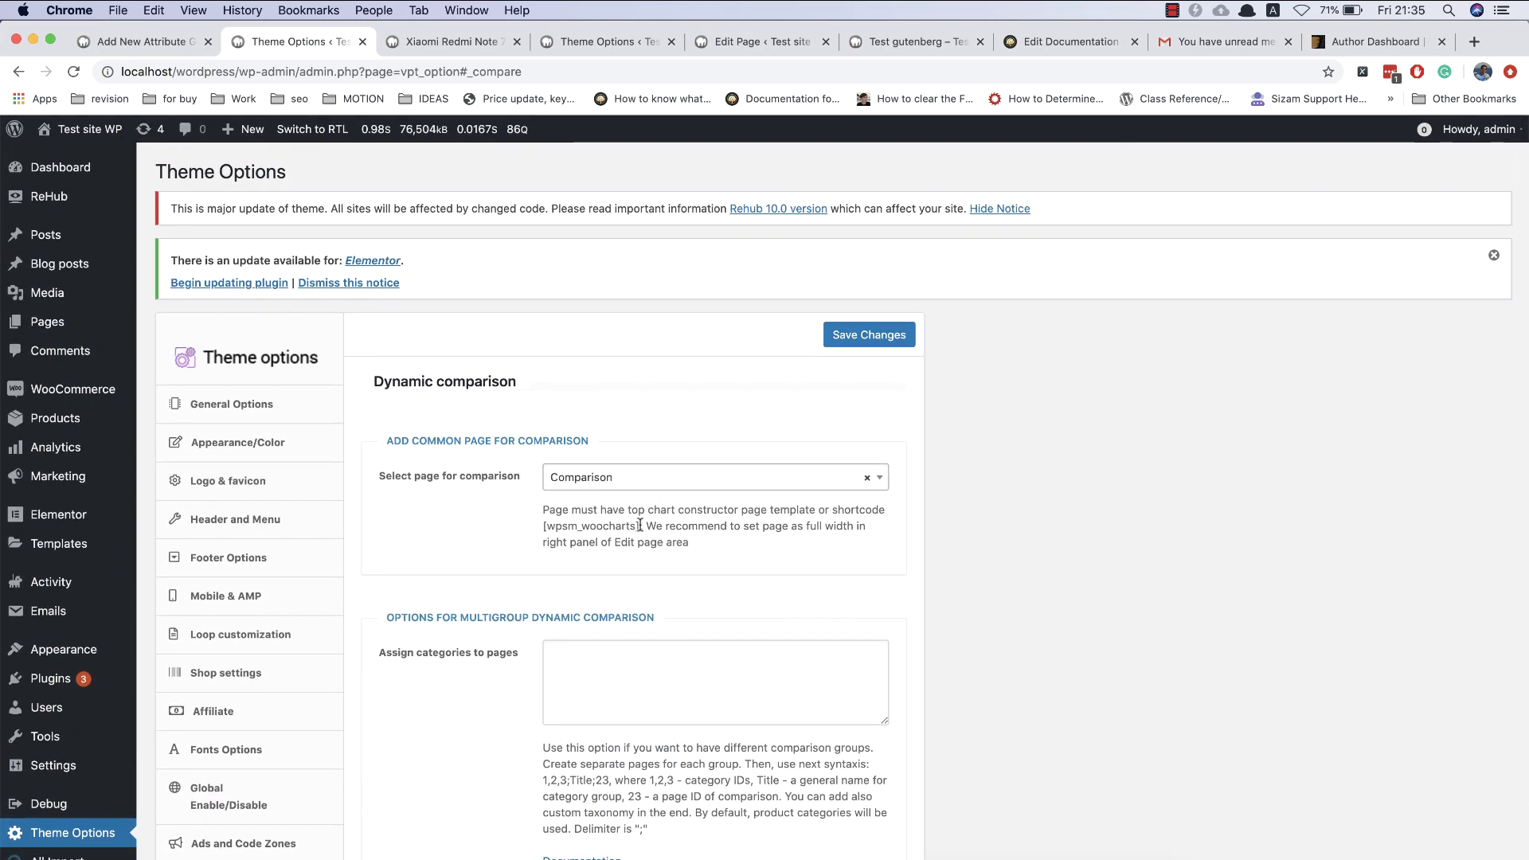
left_click_drag(640, 526, 541, 523)
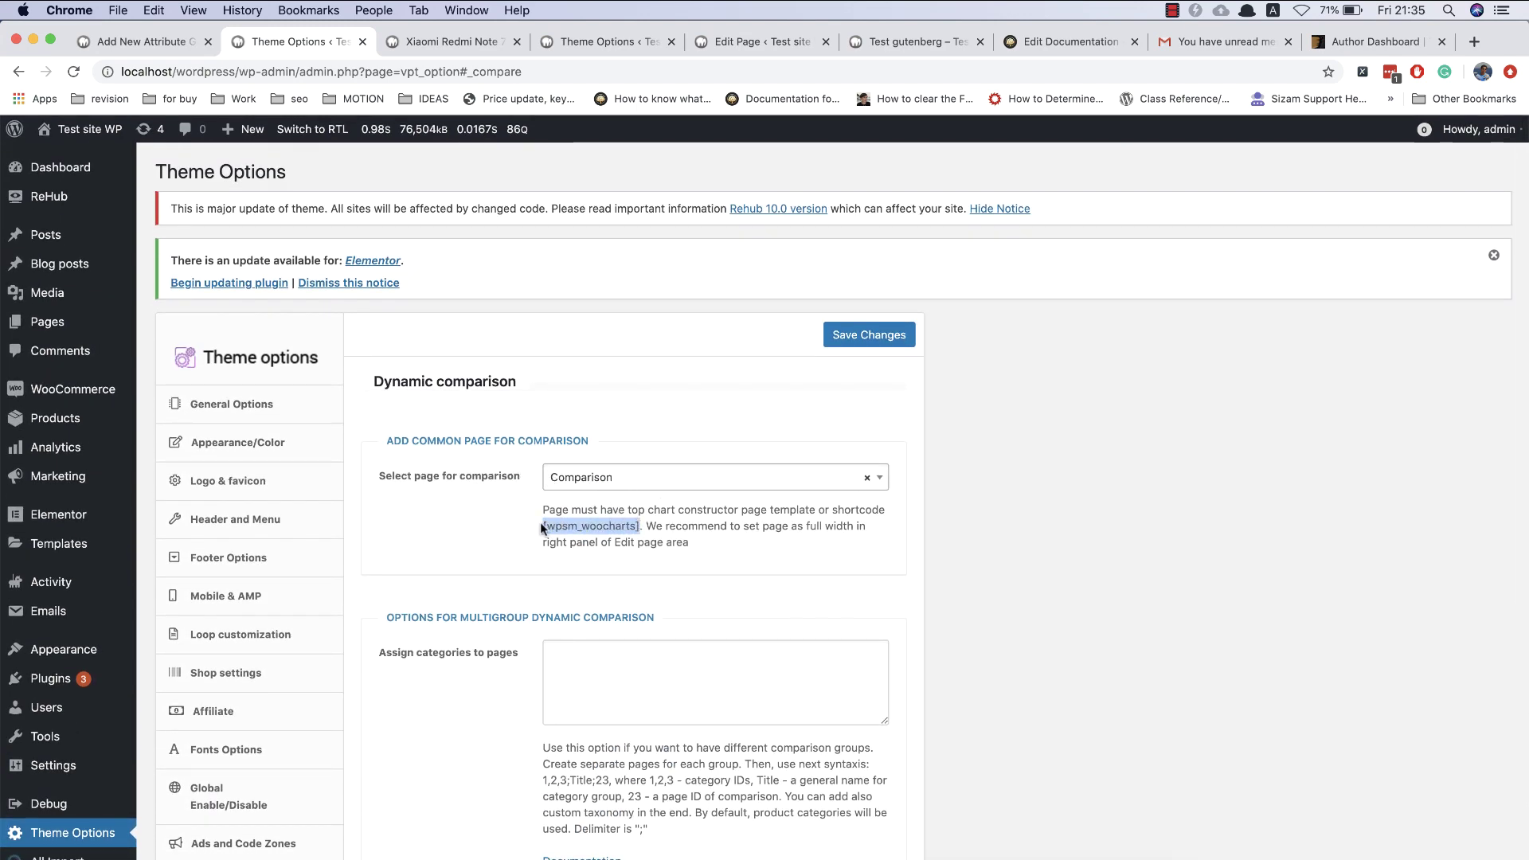
key("super+c")
left_click(980, 444)
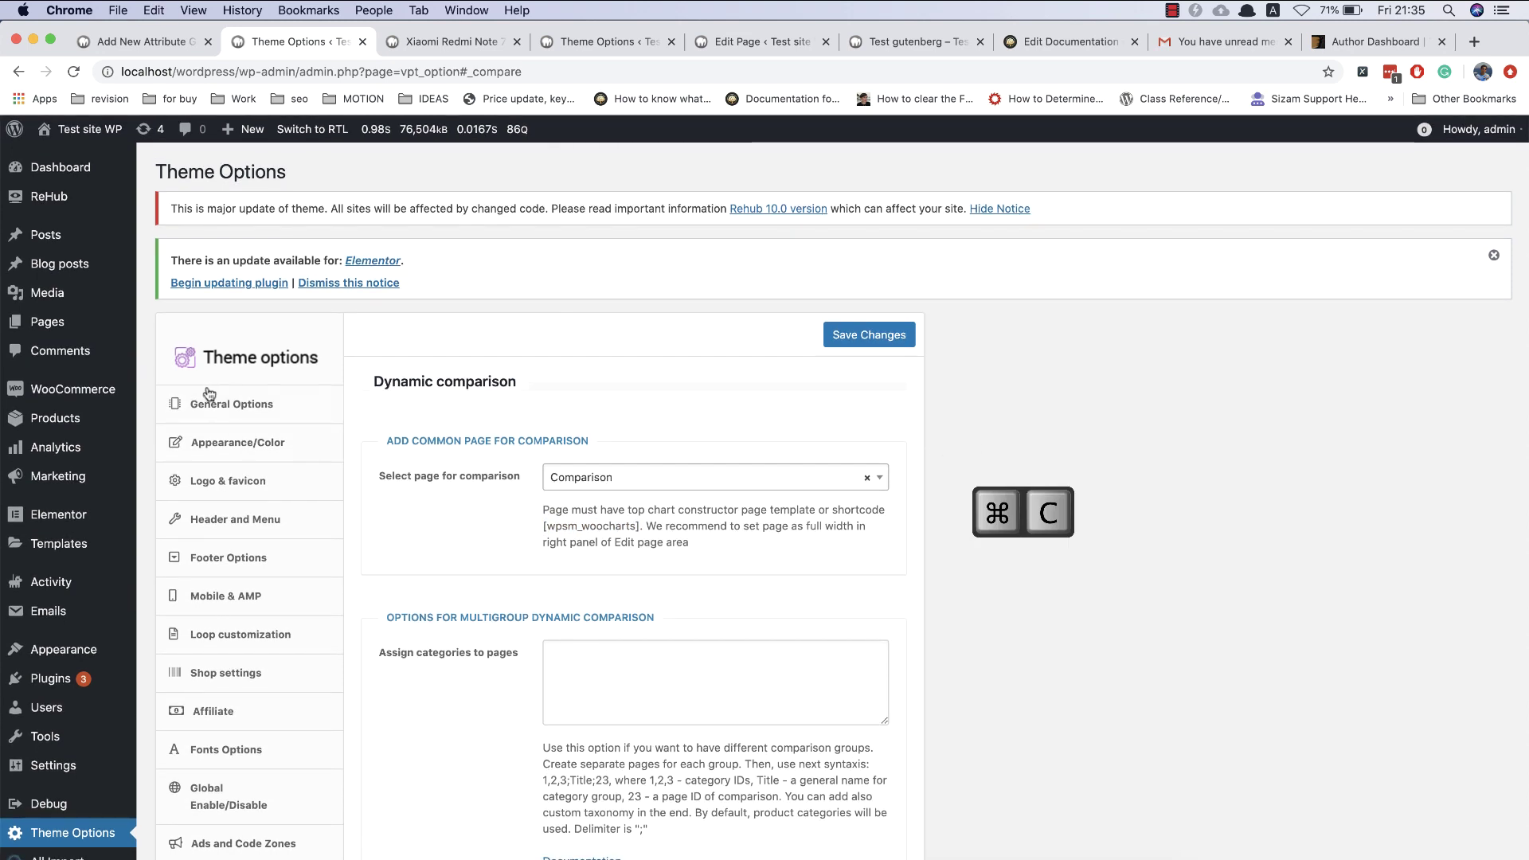
- Open a new page in a separate browser tab and title it "Comparison page"
mouse_move(112, 322)
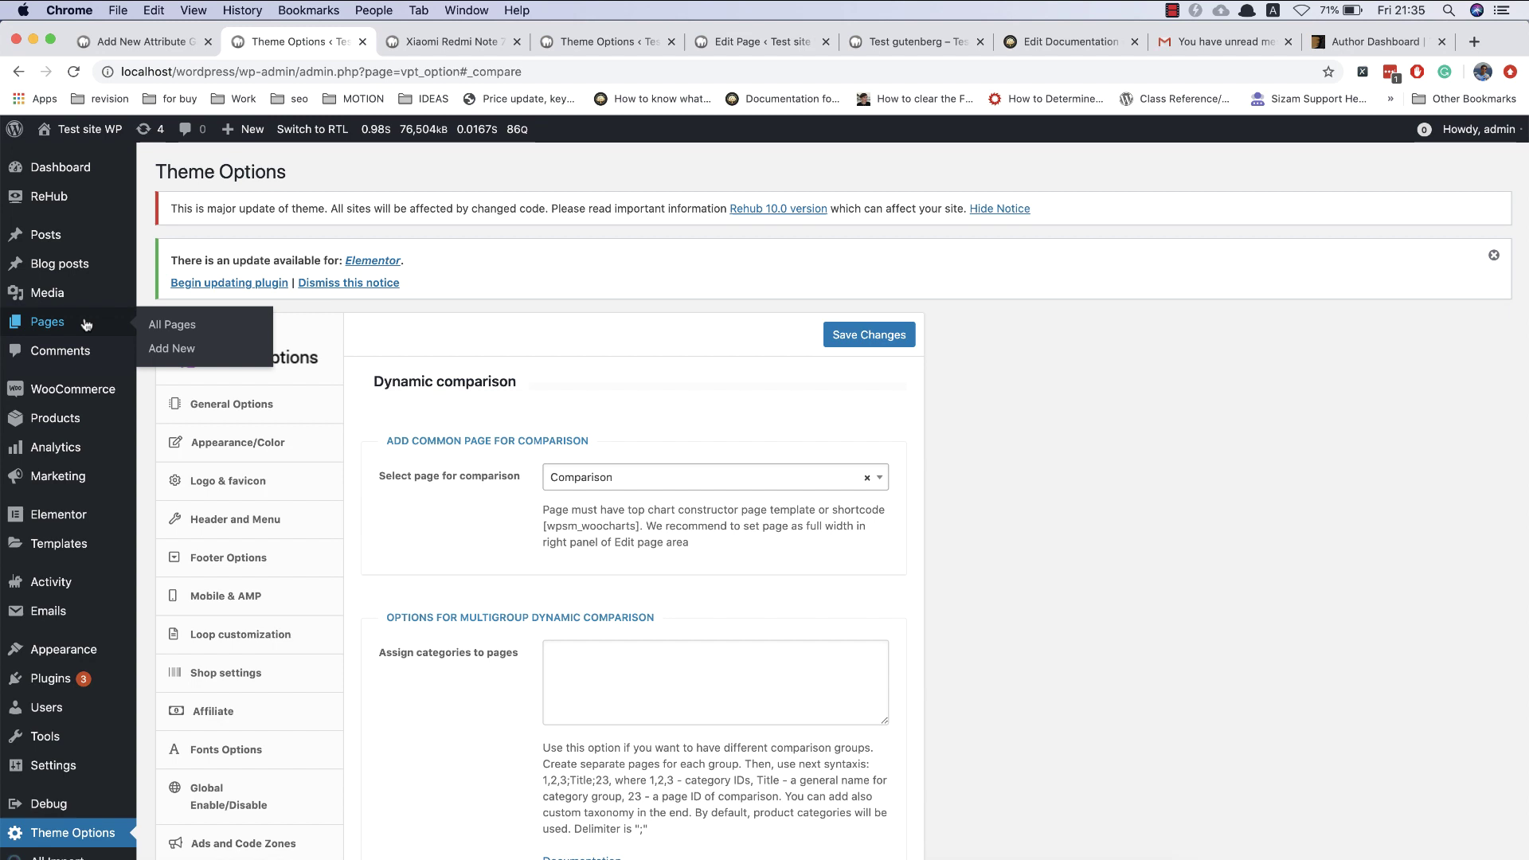
right_click(177, 351)
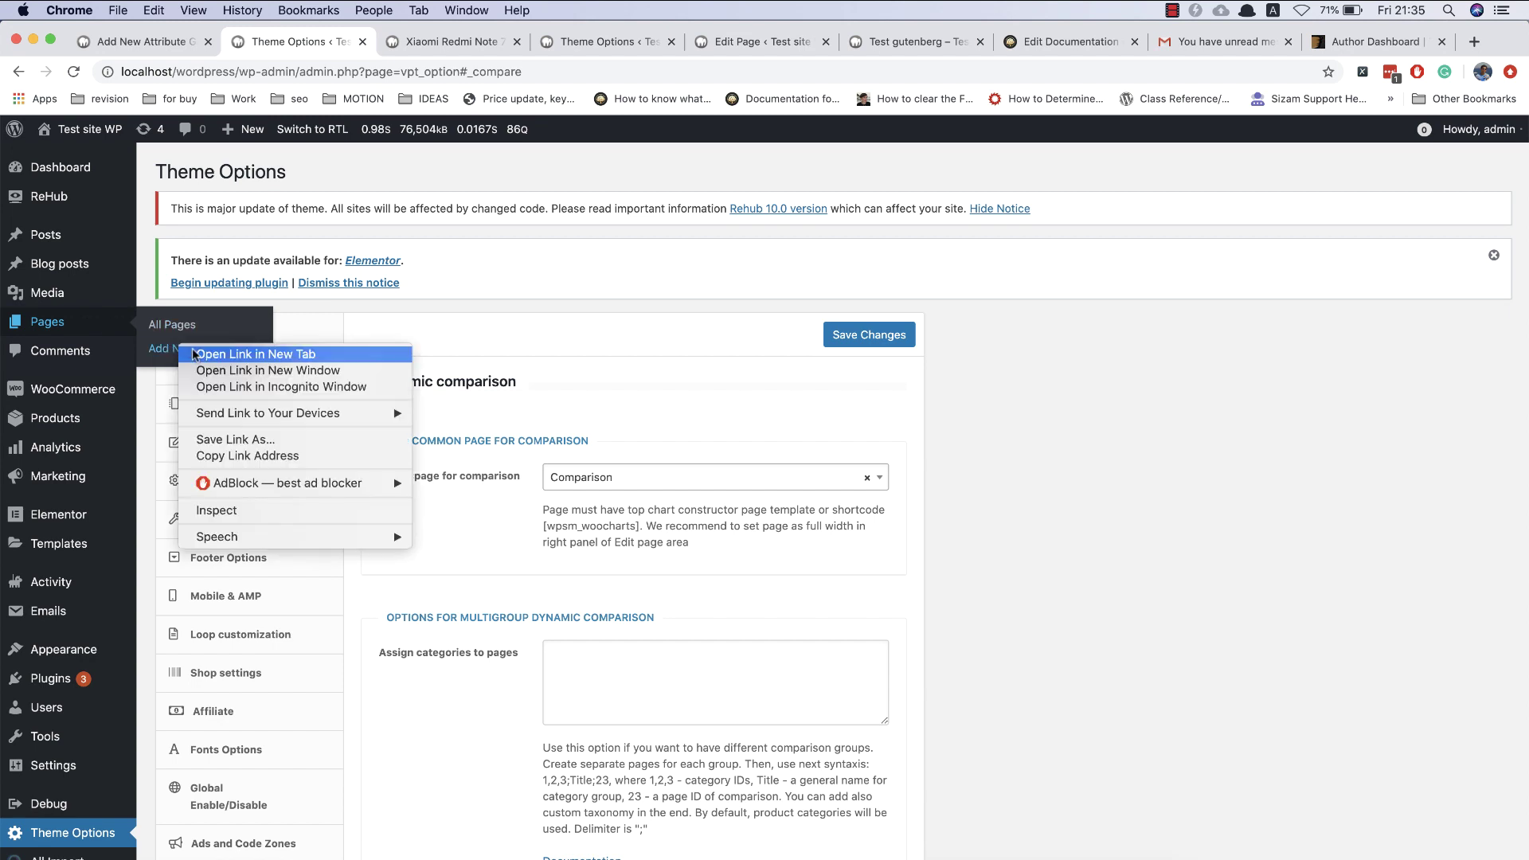
left_click(203, 352)
left_click(377, 46)
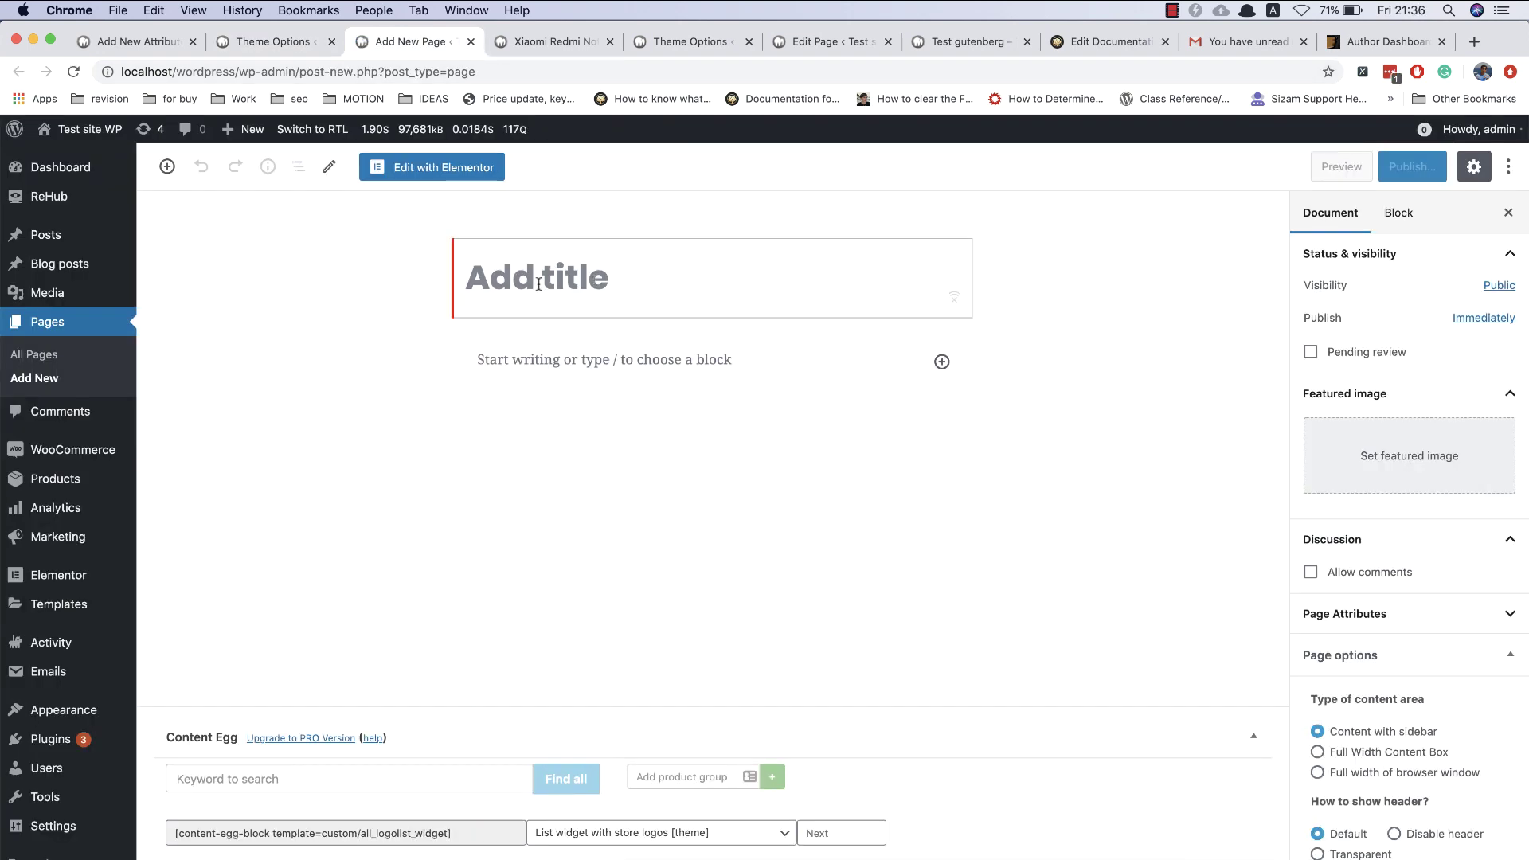
type("Comparison ")
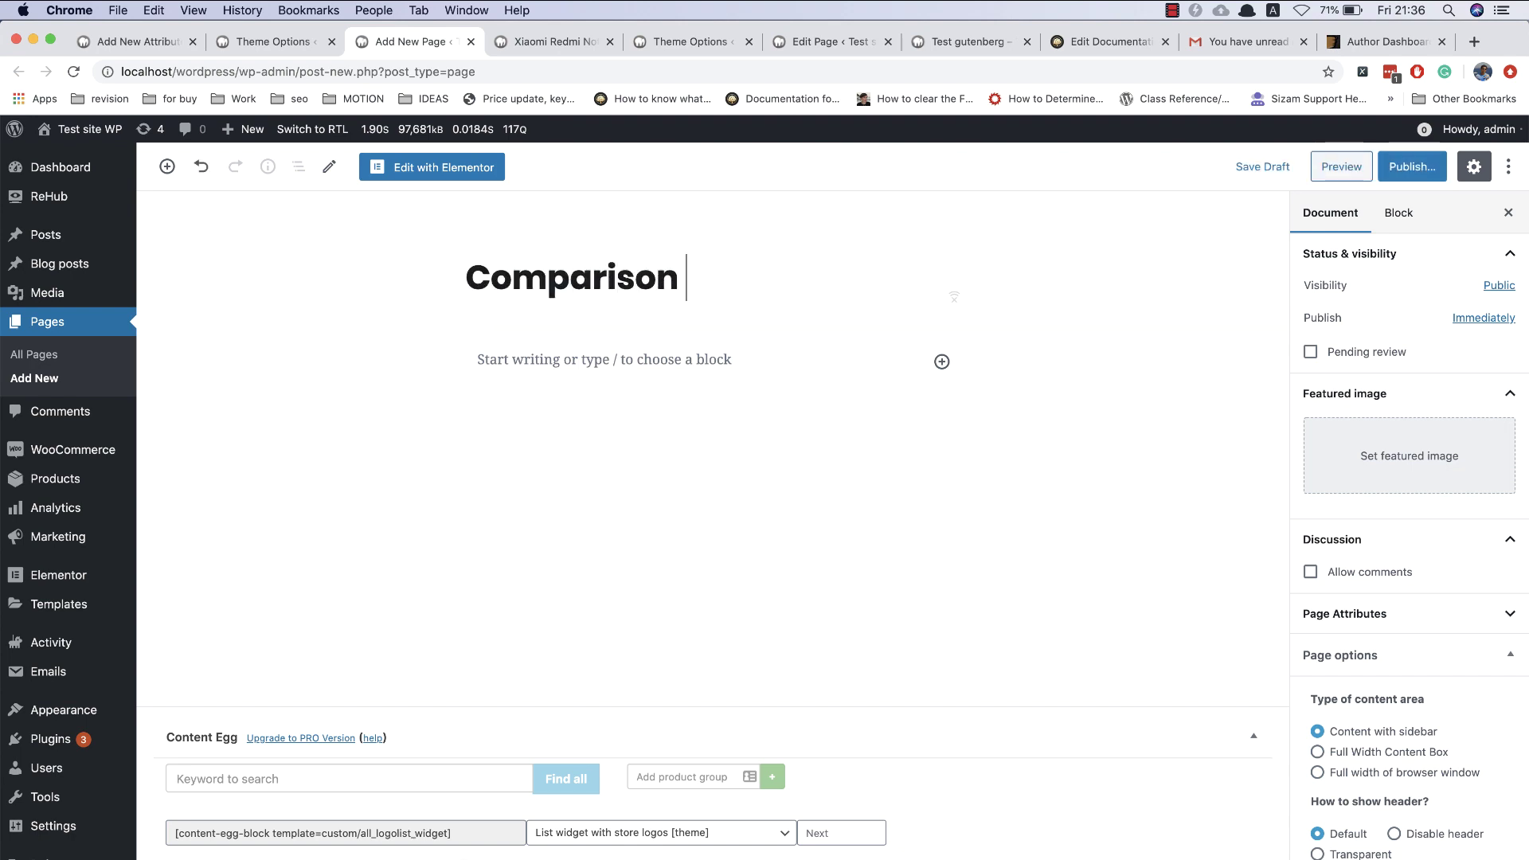
type("page")
- Paste the [wpsm_woocharts] shortcode into the body of the comparison page
left_click(510, 359)
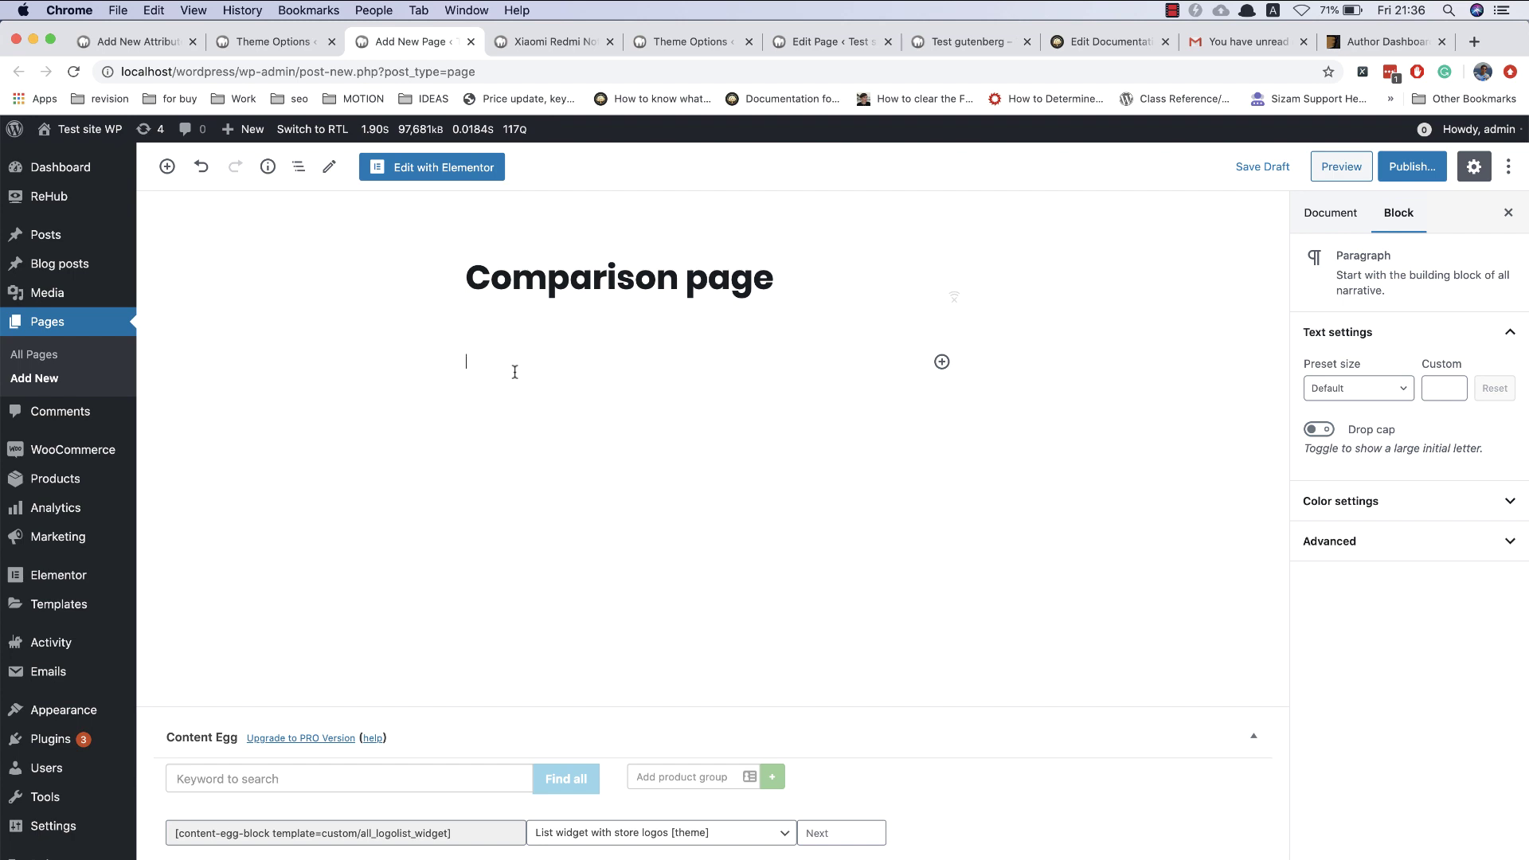
key("super+v")
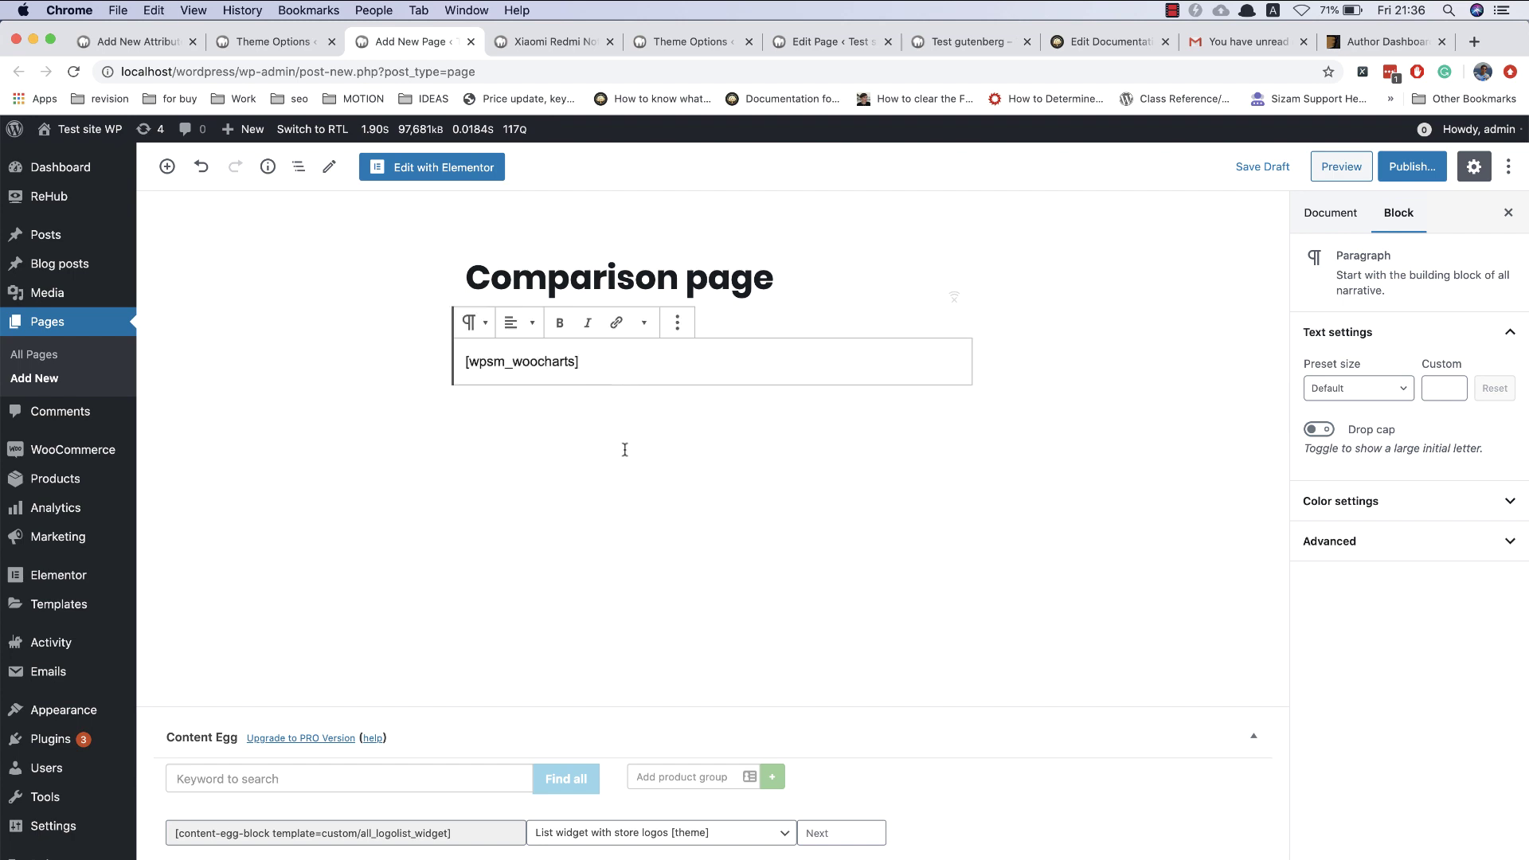
left_click(903, 278)
left_click(870, 362)
- Set the page's content area type to Full Width Content Box and start publishing the page
left_click(1338, 219)
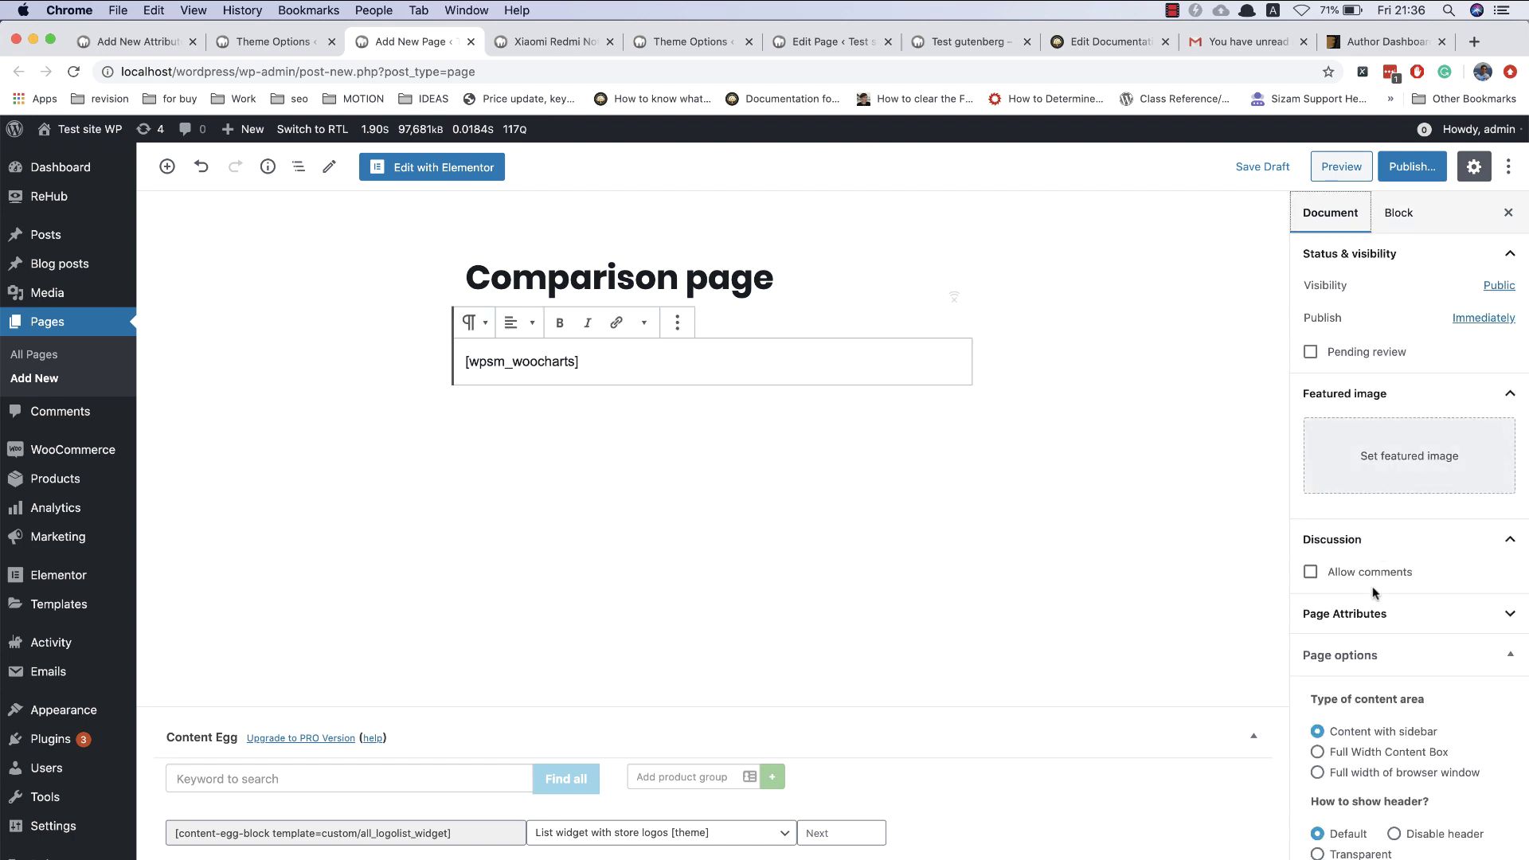
scroll(1372, 592, "down", 5)
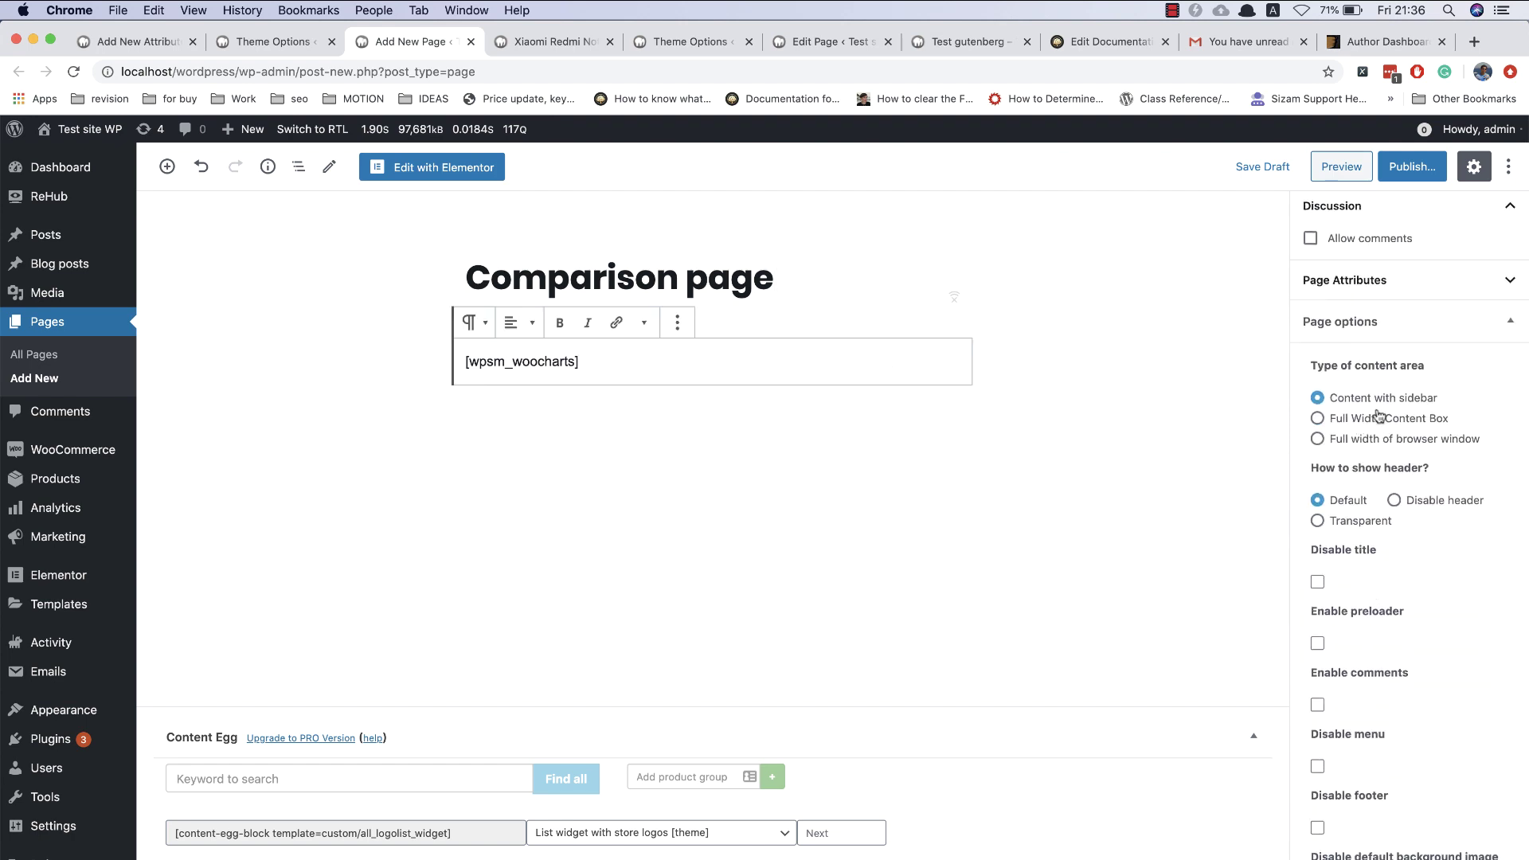
left_click(1386, 420)
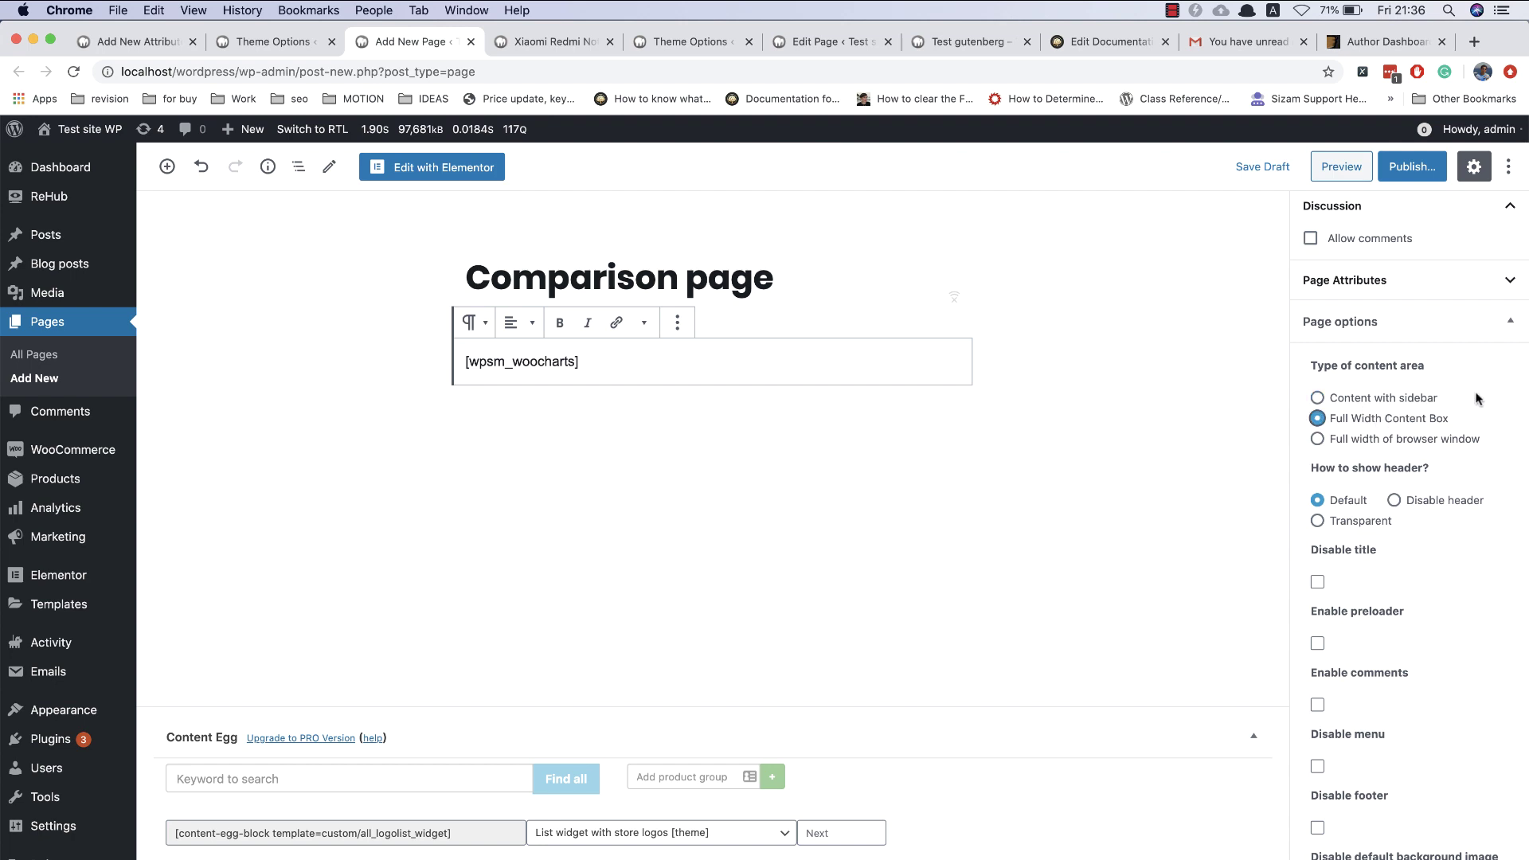
left_click(1428, 176)
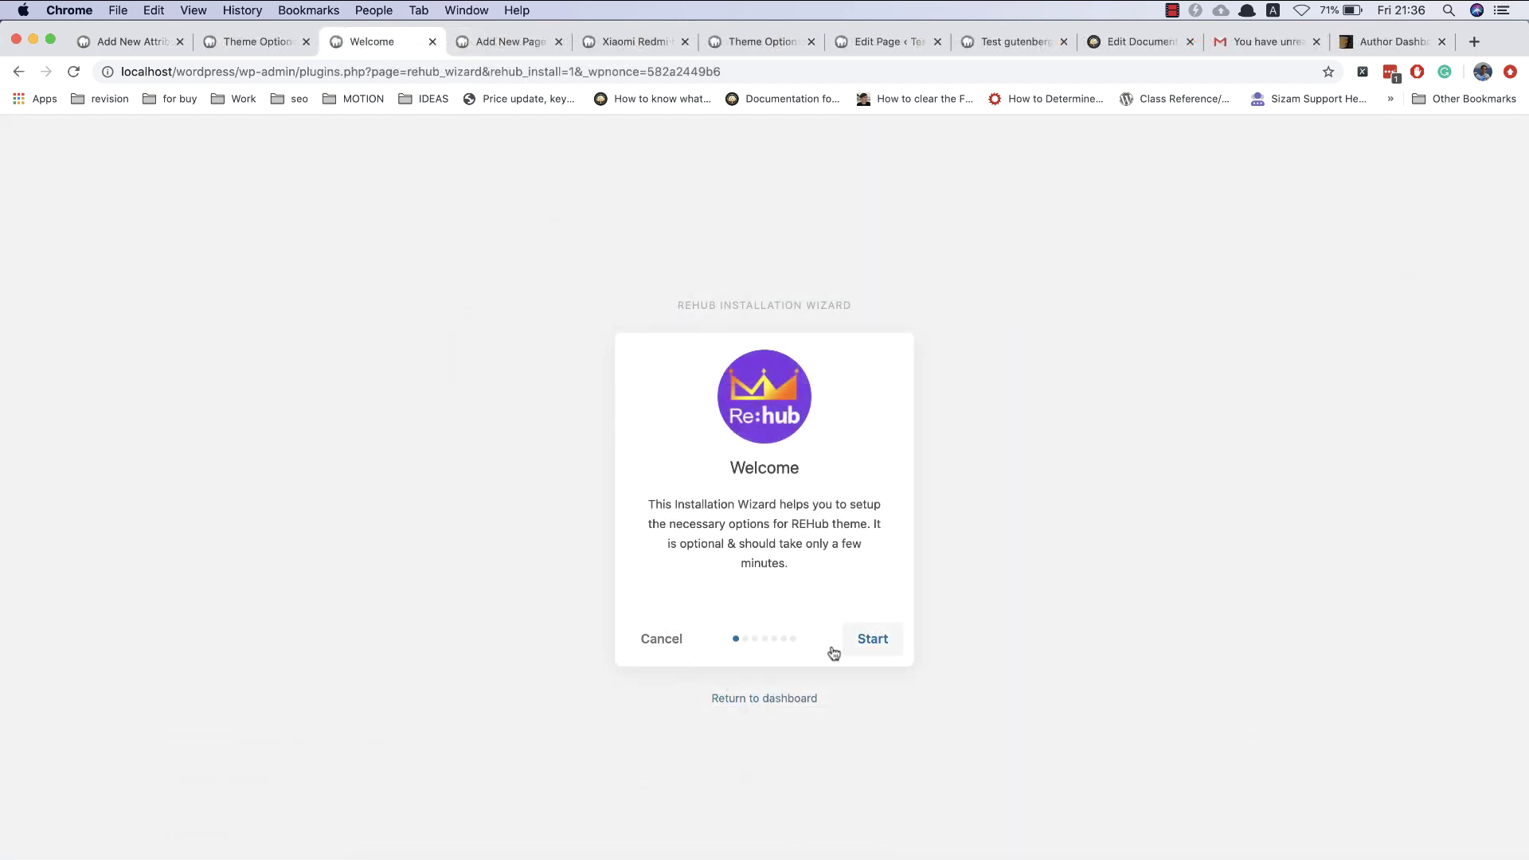
- Start the ReHub installation wizard and skip the theme options import, logo upload and mobile logo pages
left_click(875, 641)
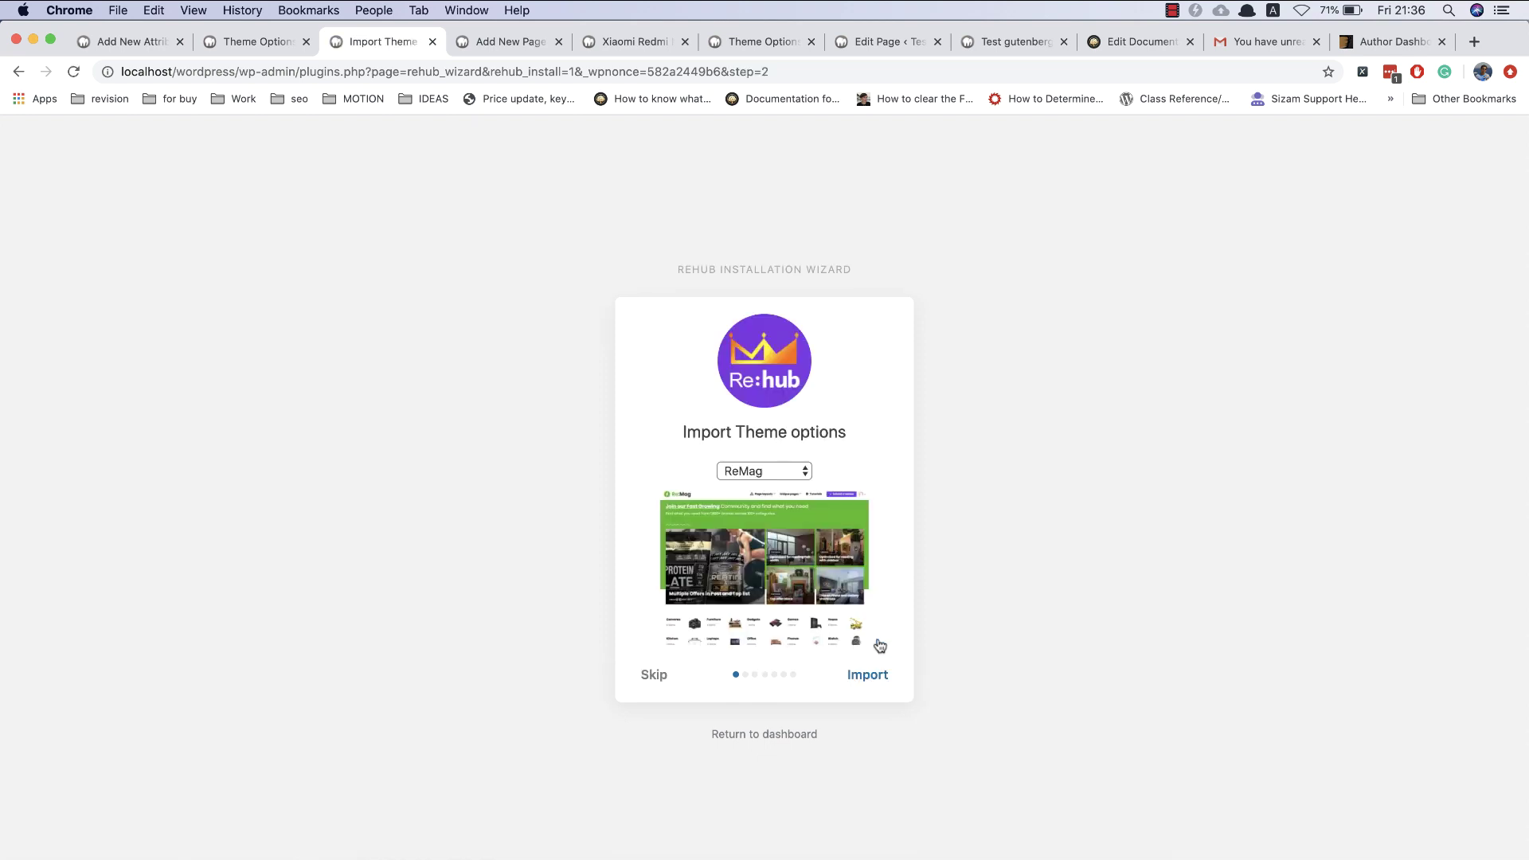
left_click(653, 674)
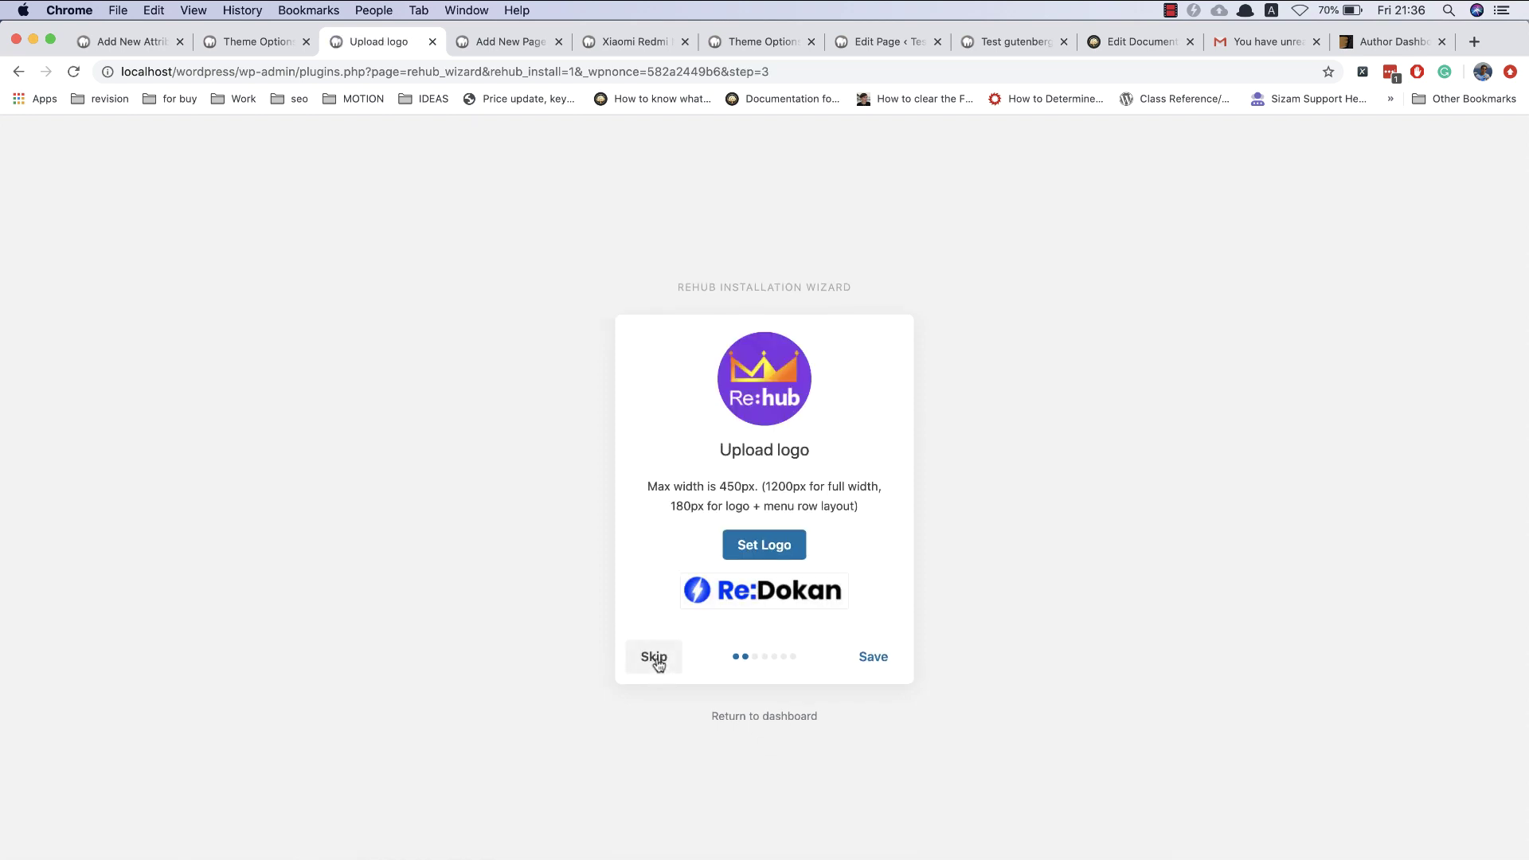
left_click(654, 658)
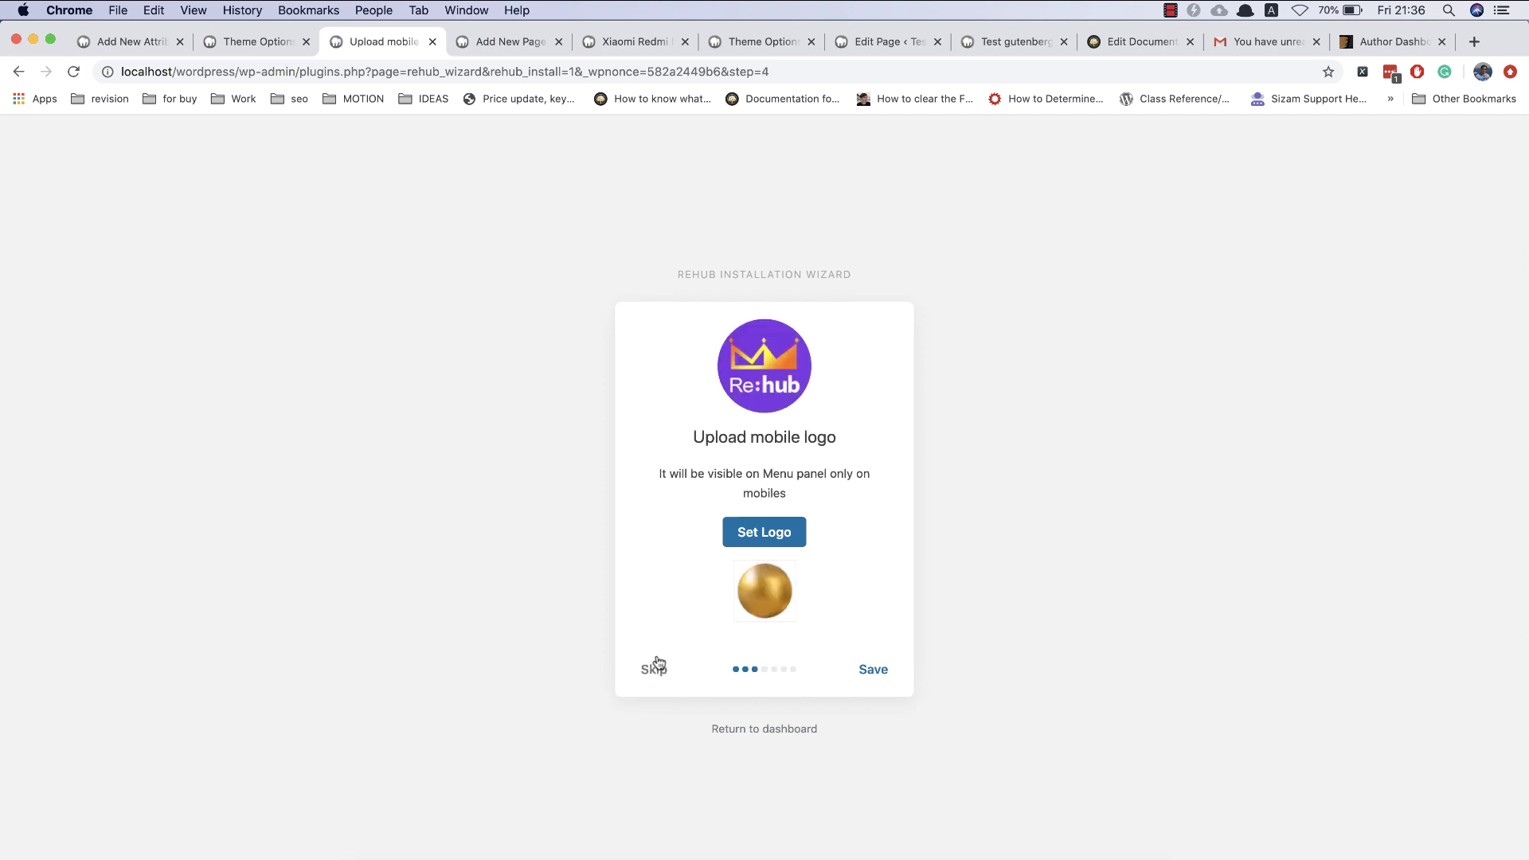
left_click(658, 669)
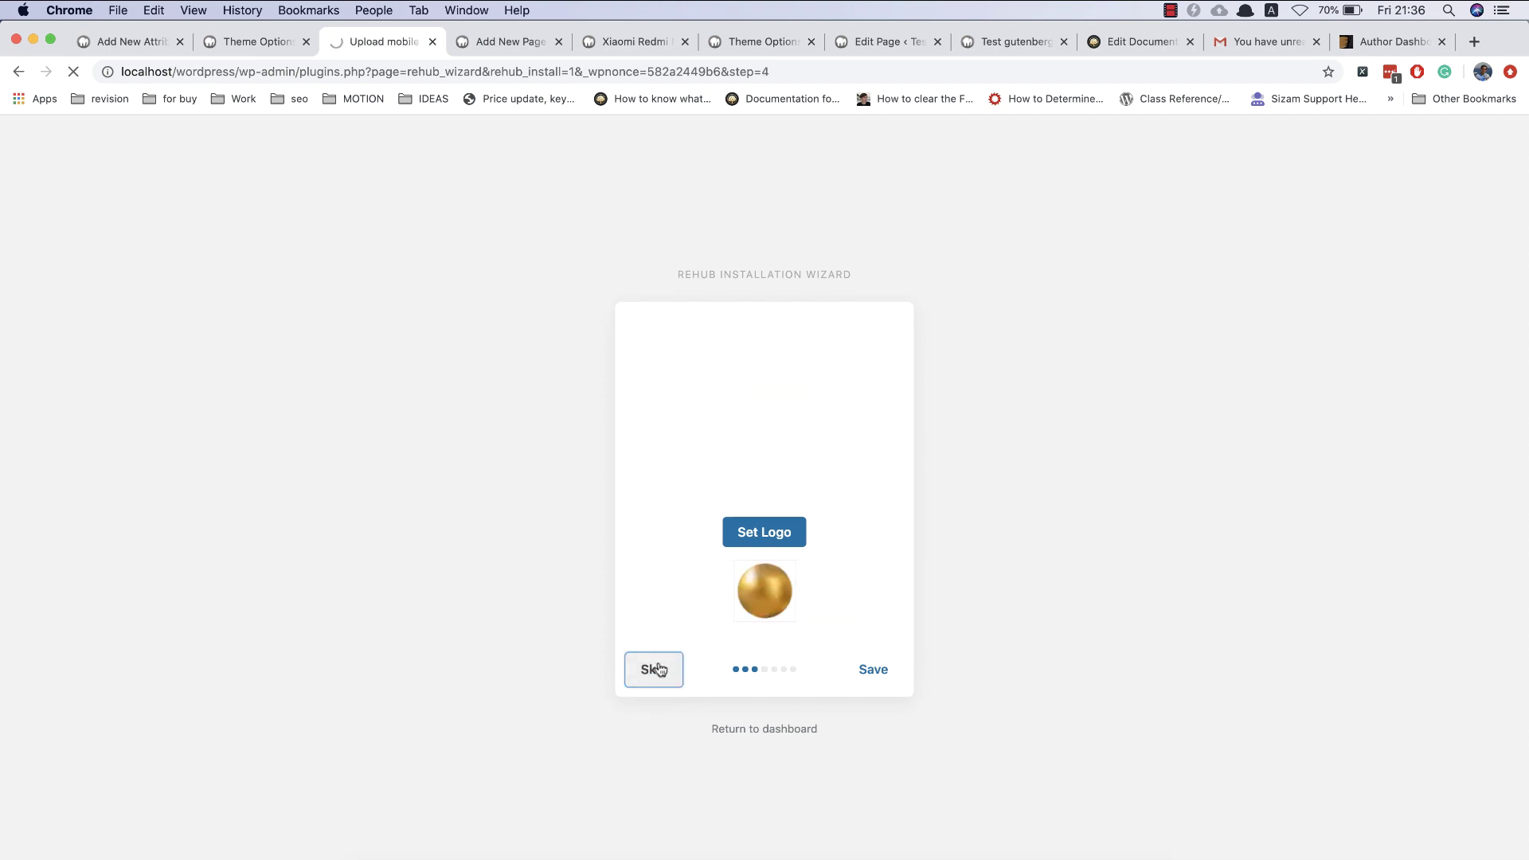
left_click(659, 746)
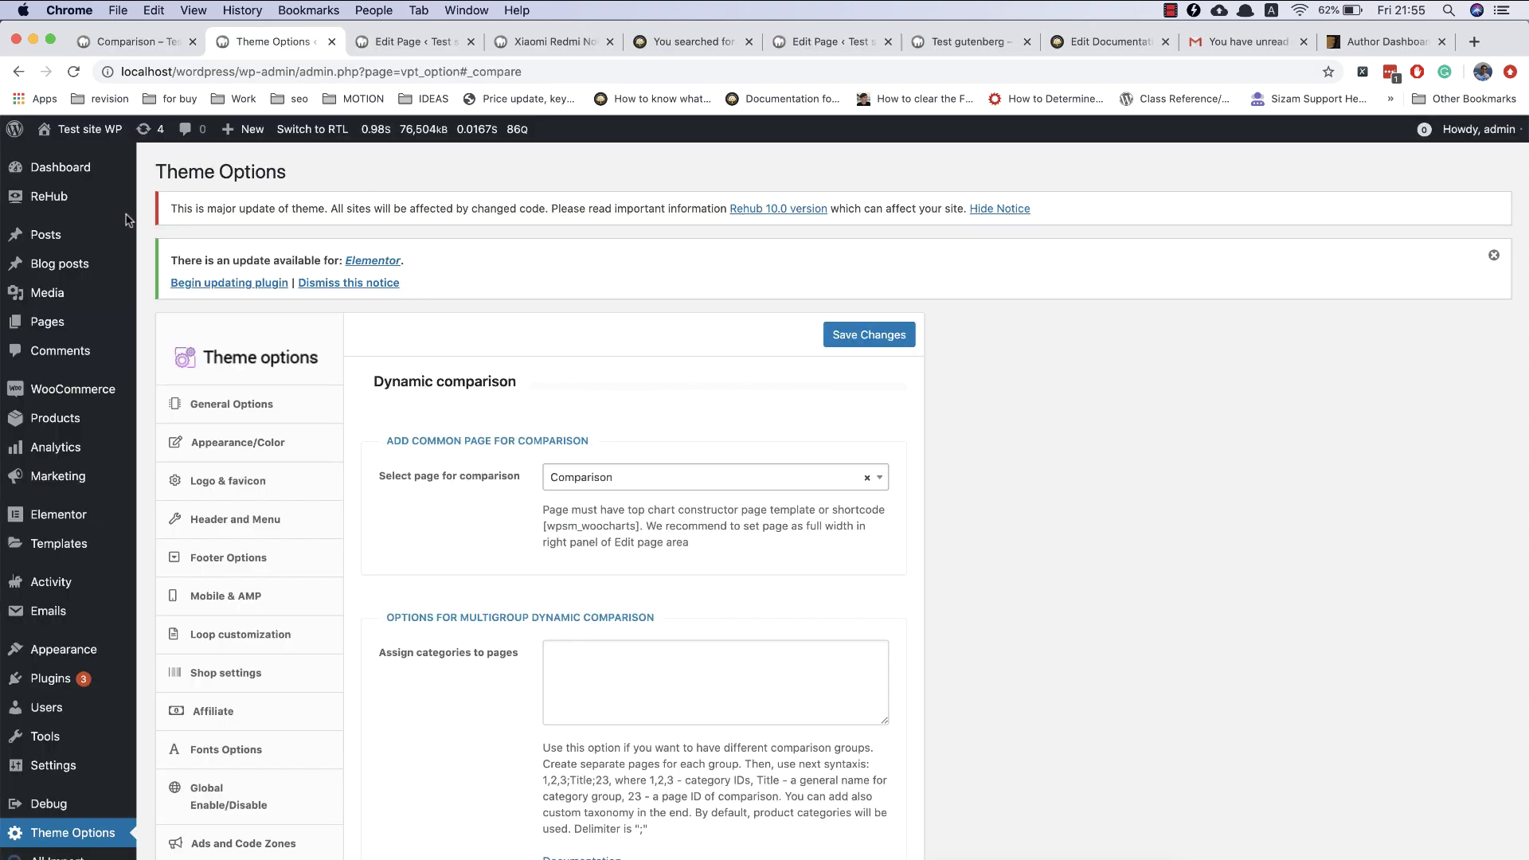
- Open ReHub's Support and tips page in a separate browser tab and switch to it
mouse_move(92, 207)
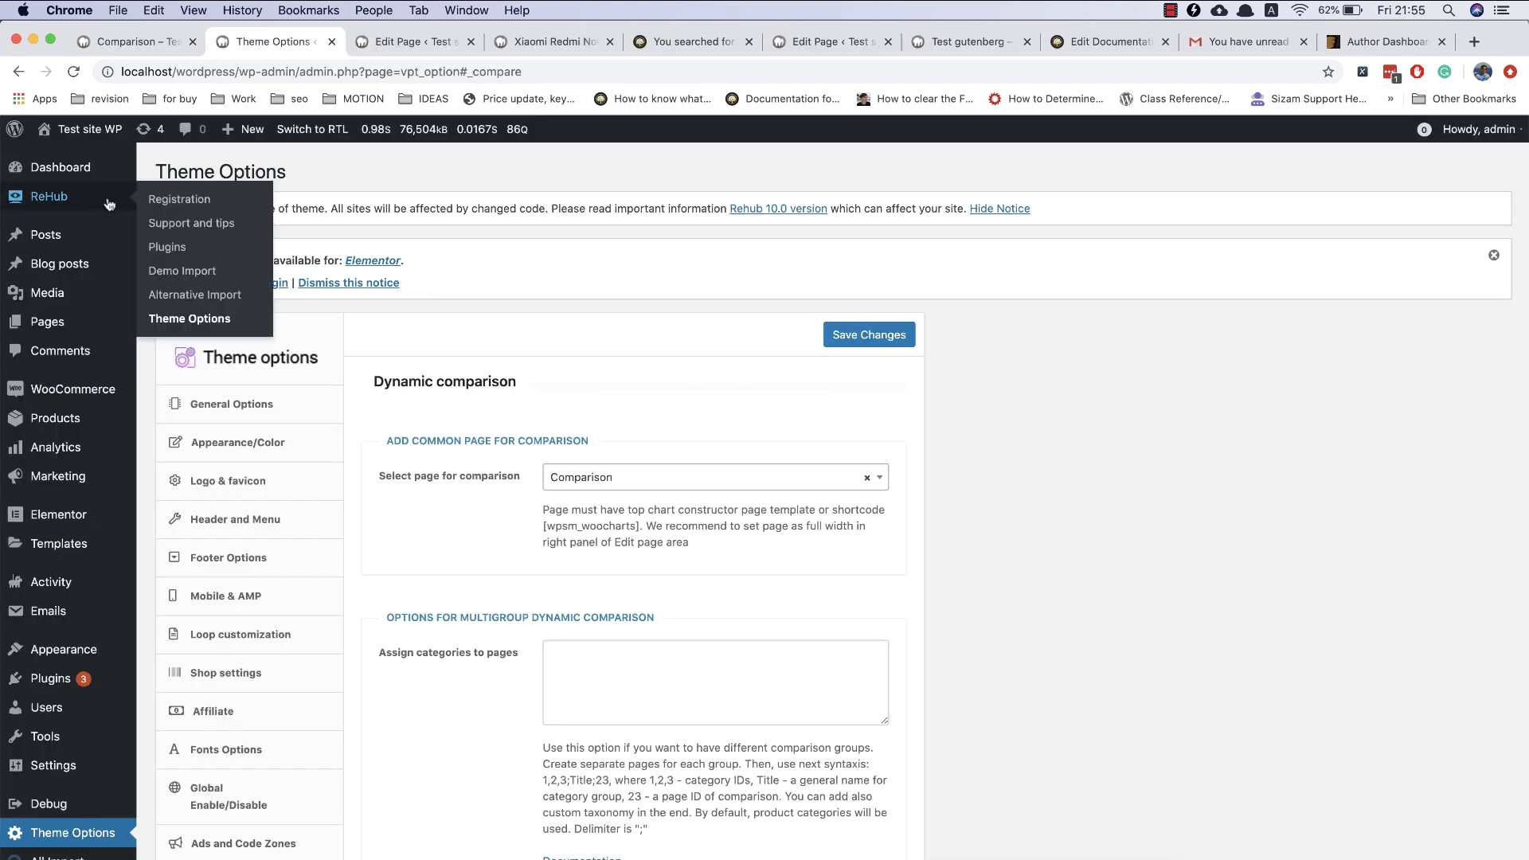
right_click(214, 229)
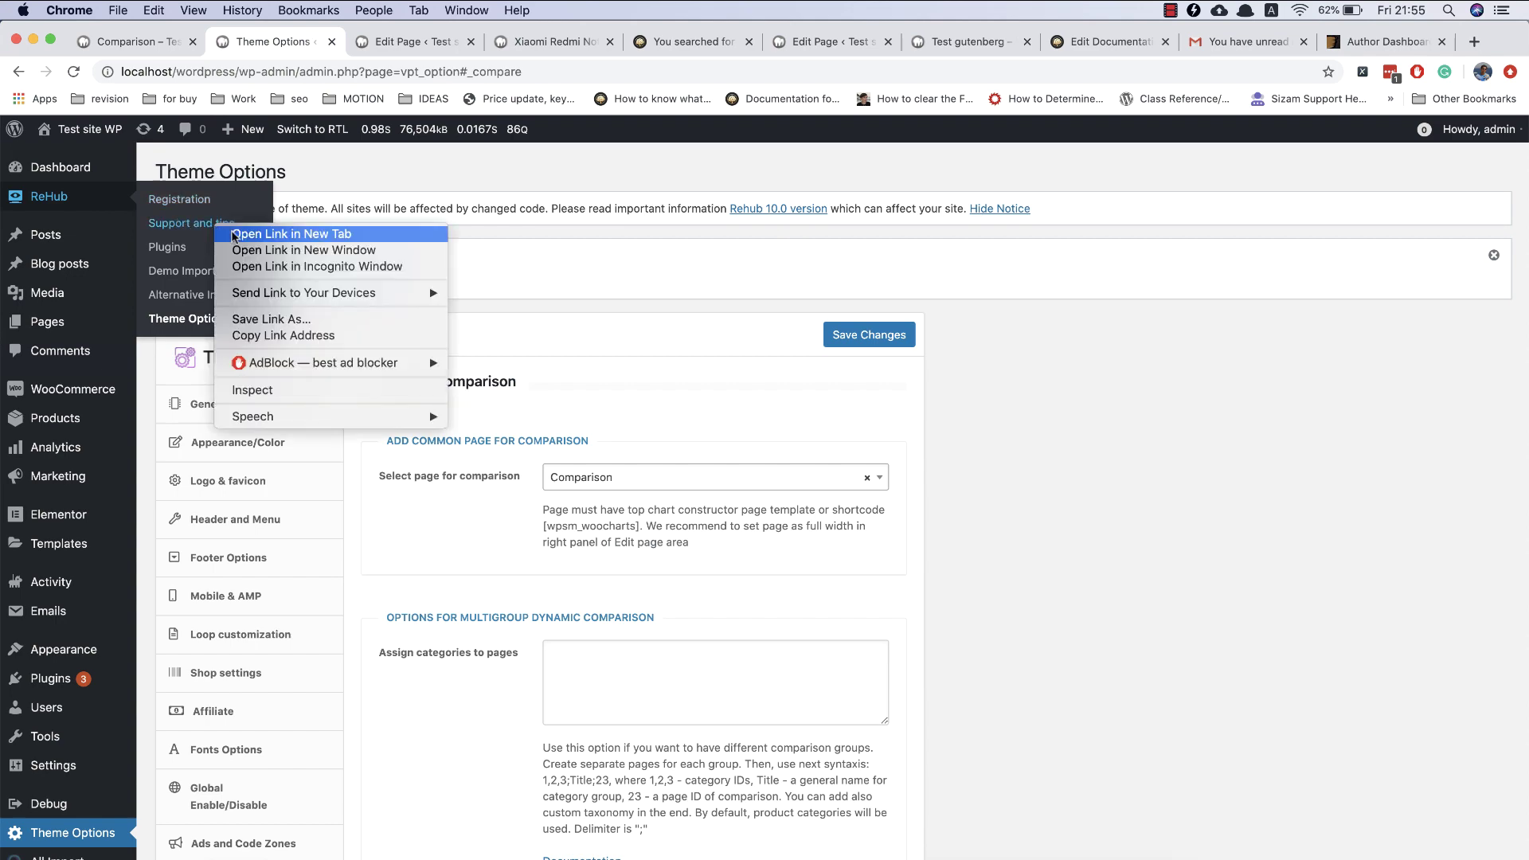
left_click(239, 232)
left_click(350, 45)
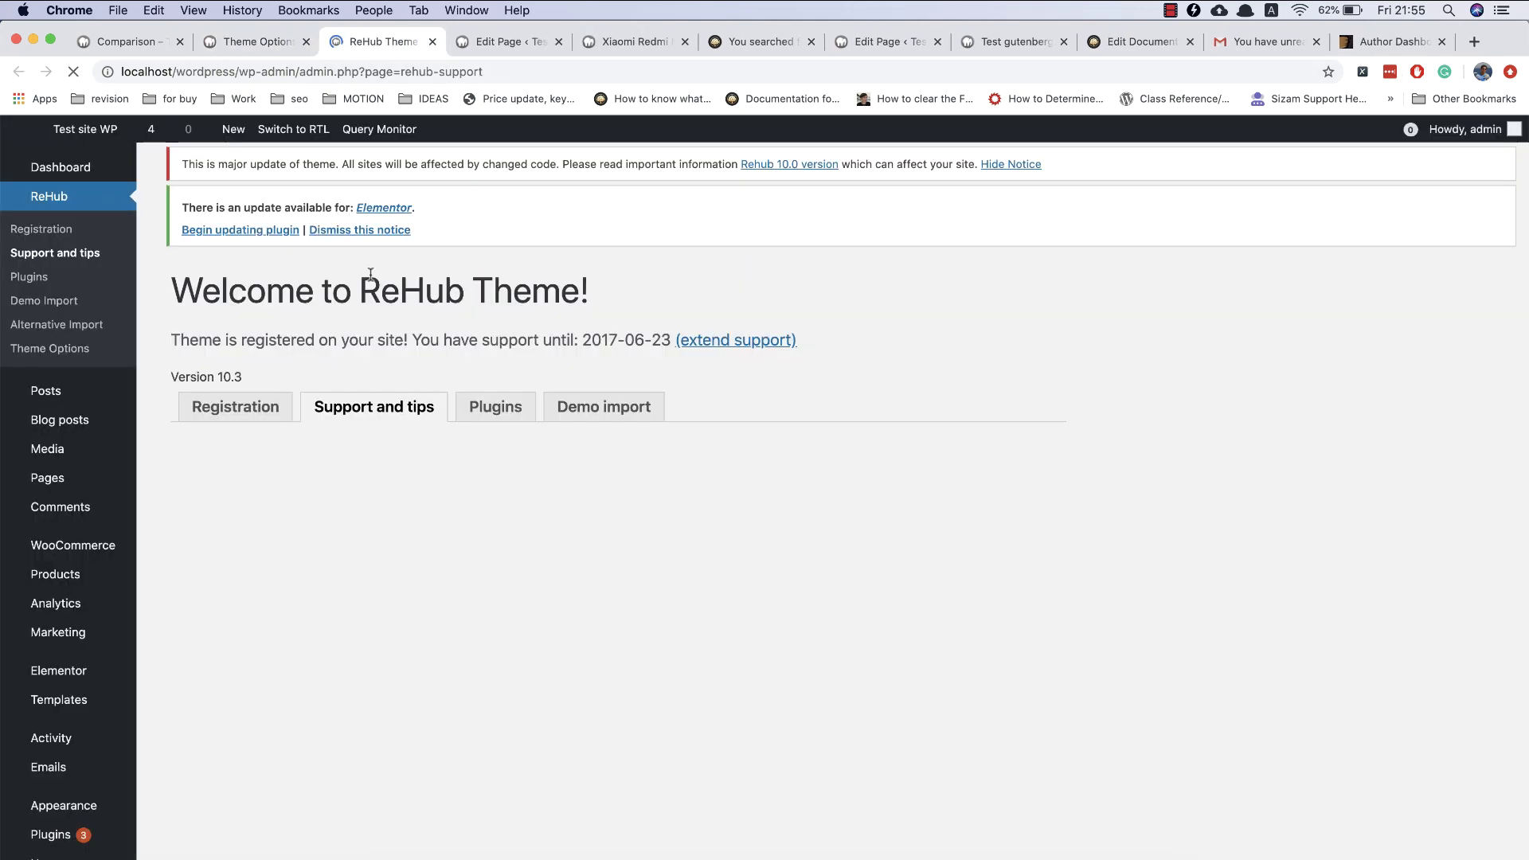
- Search the theme documentation for "dynamic comparison" from the Quick Search on the support page
left_click(243, 561)
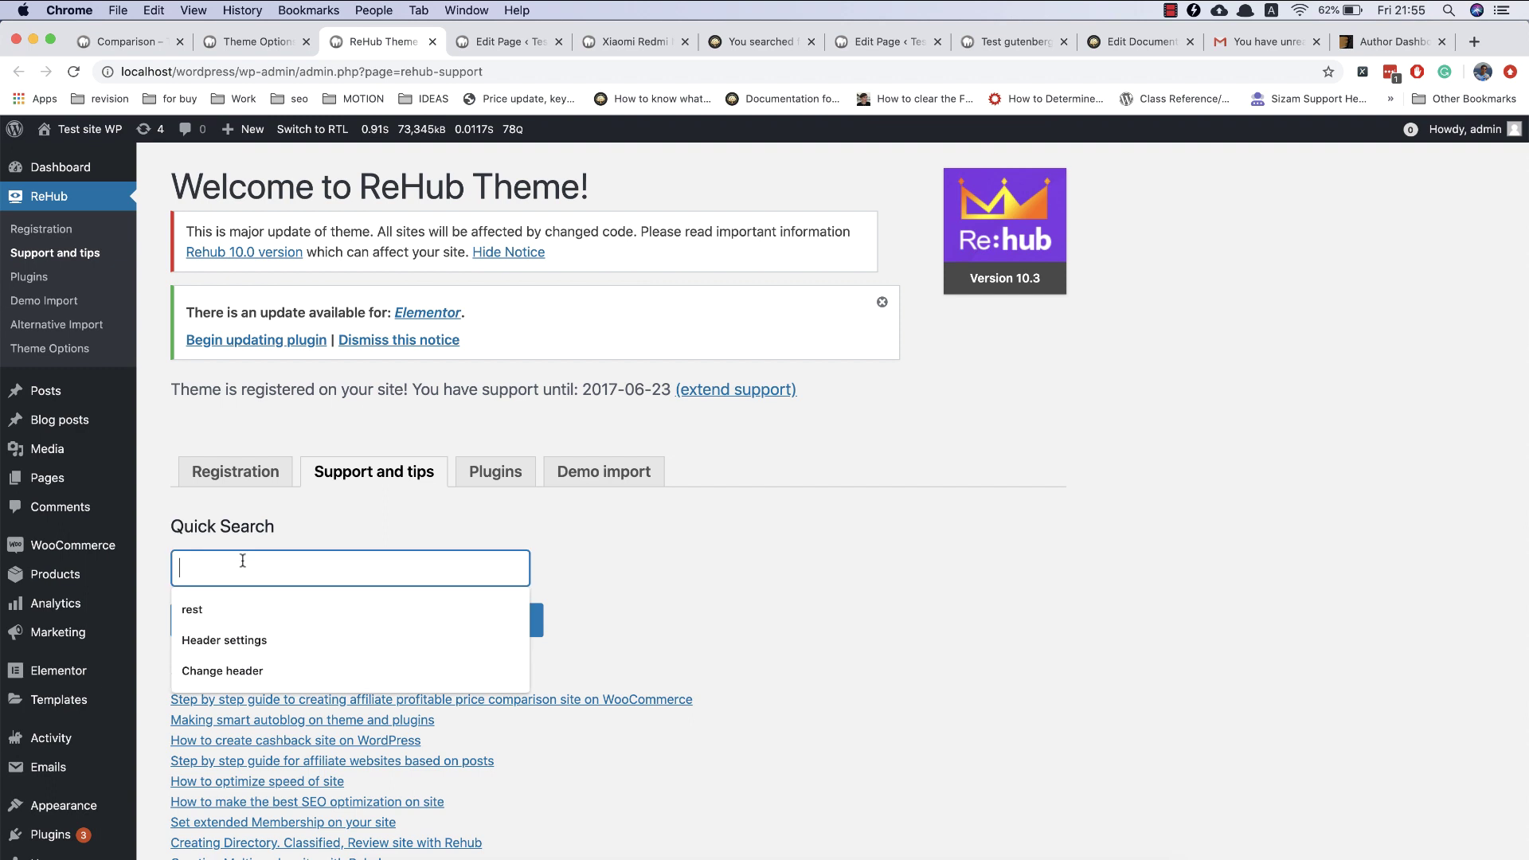
type("con")
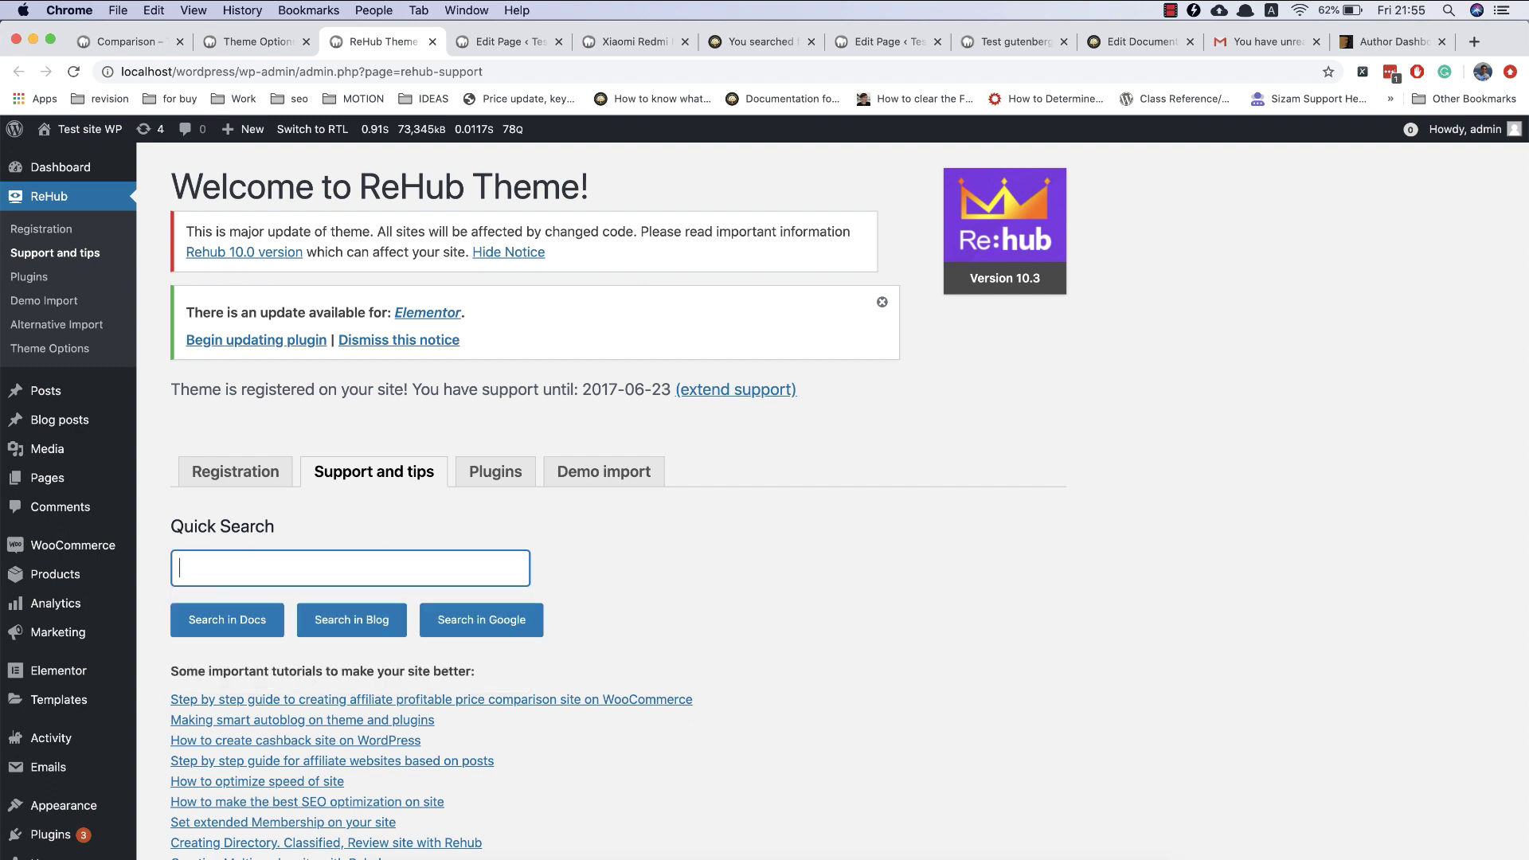
type("dynamic comparison")
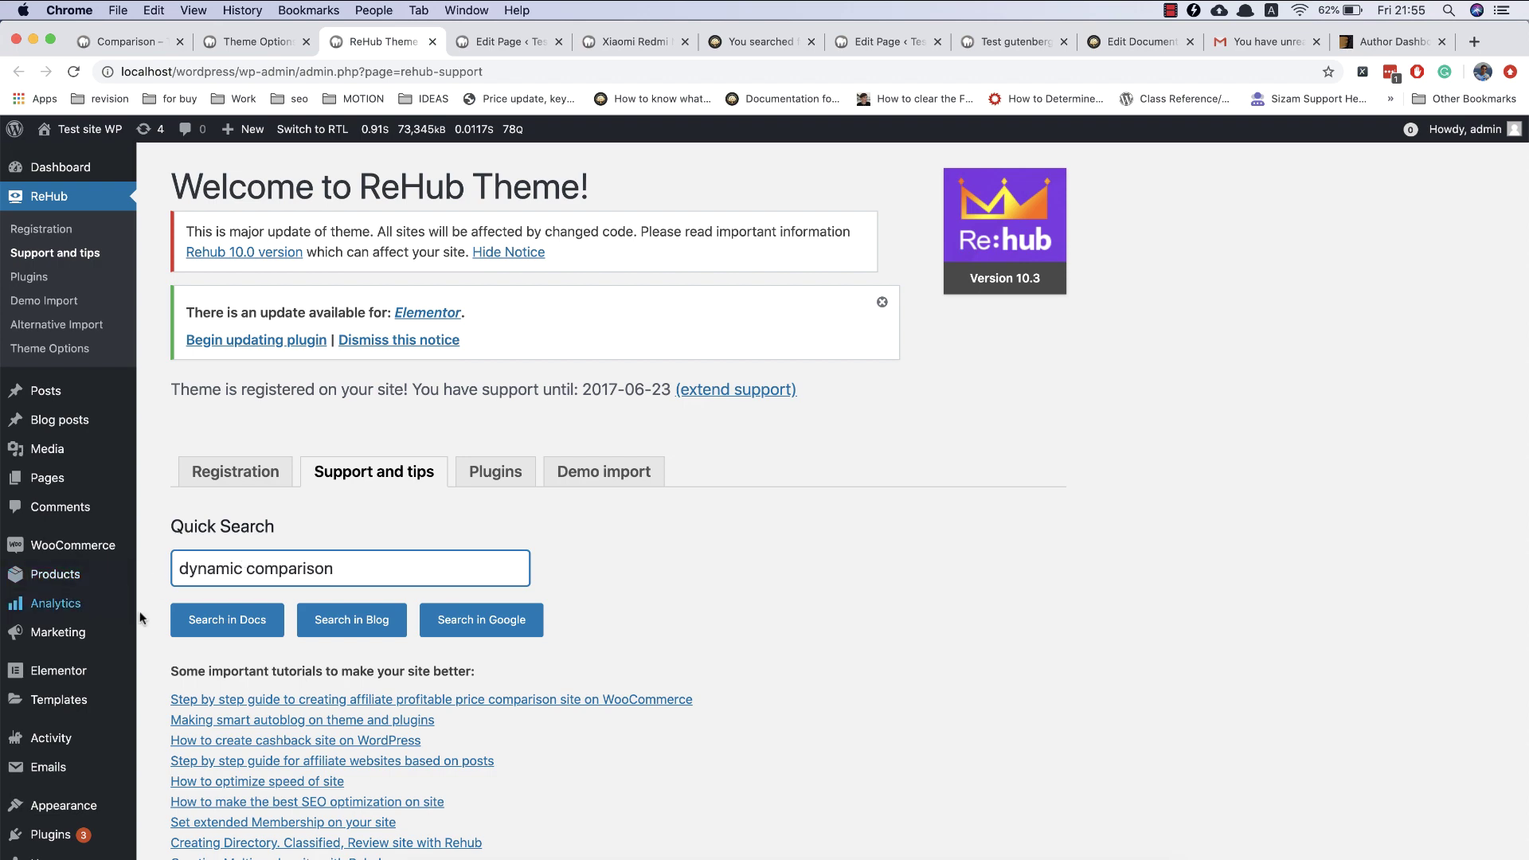
left_click(215, 621)
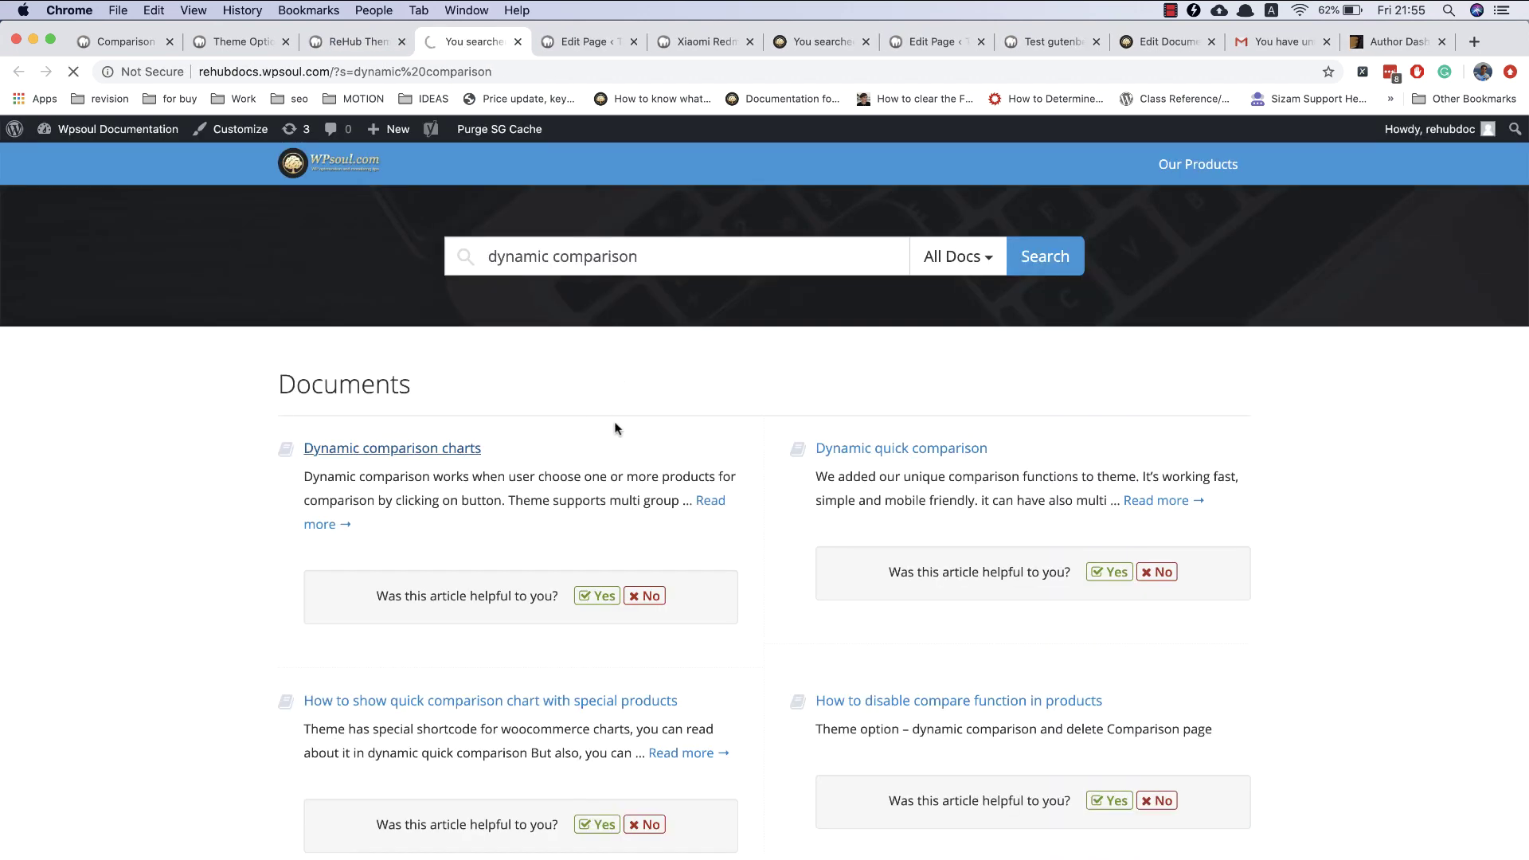
- In the Dynamic comparison charts article, find and copy the example shortcode [wpsm_woocharts disable="brand,stock"]
scroll(614, 428, "down", 6)
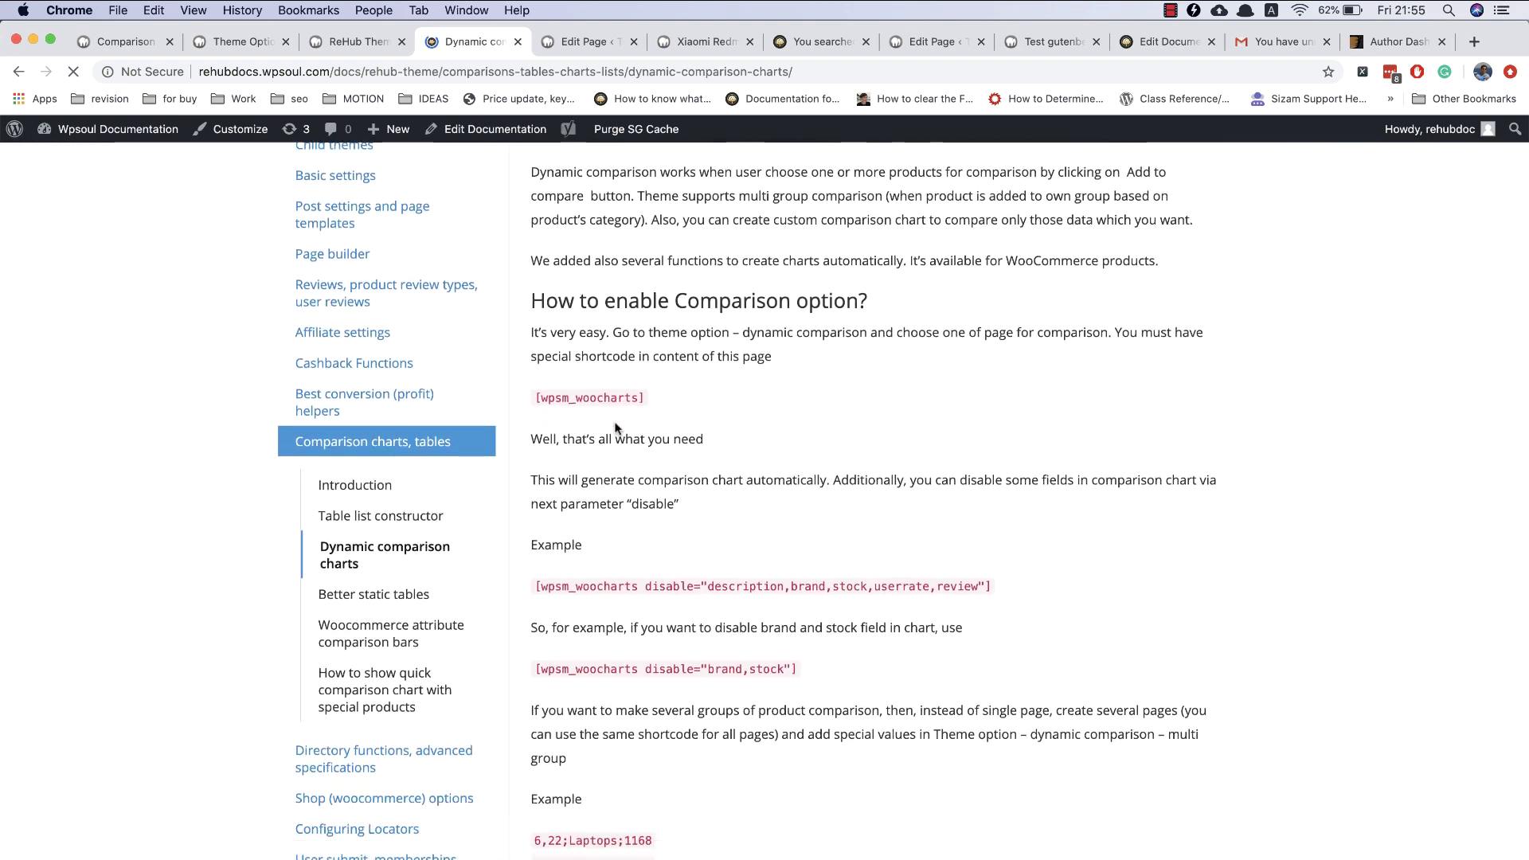
scroll(615, 428, "down", 3)
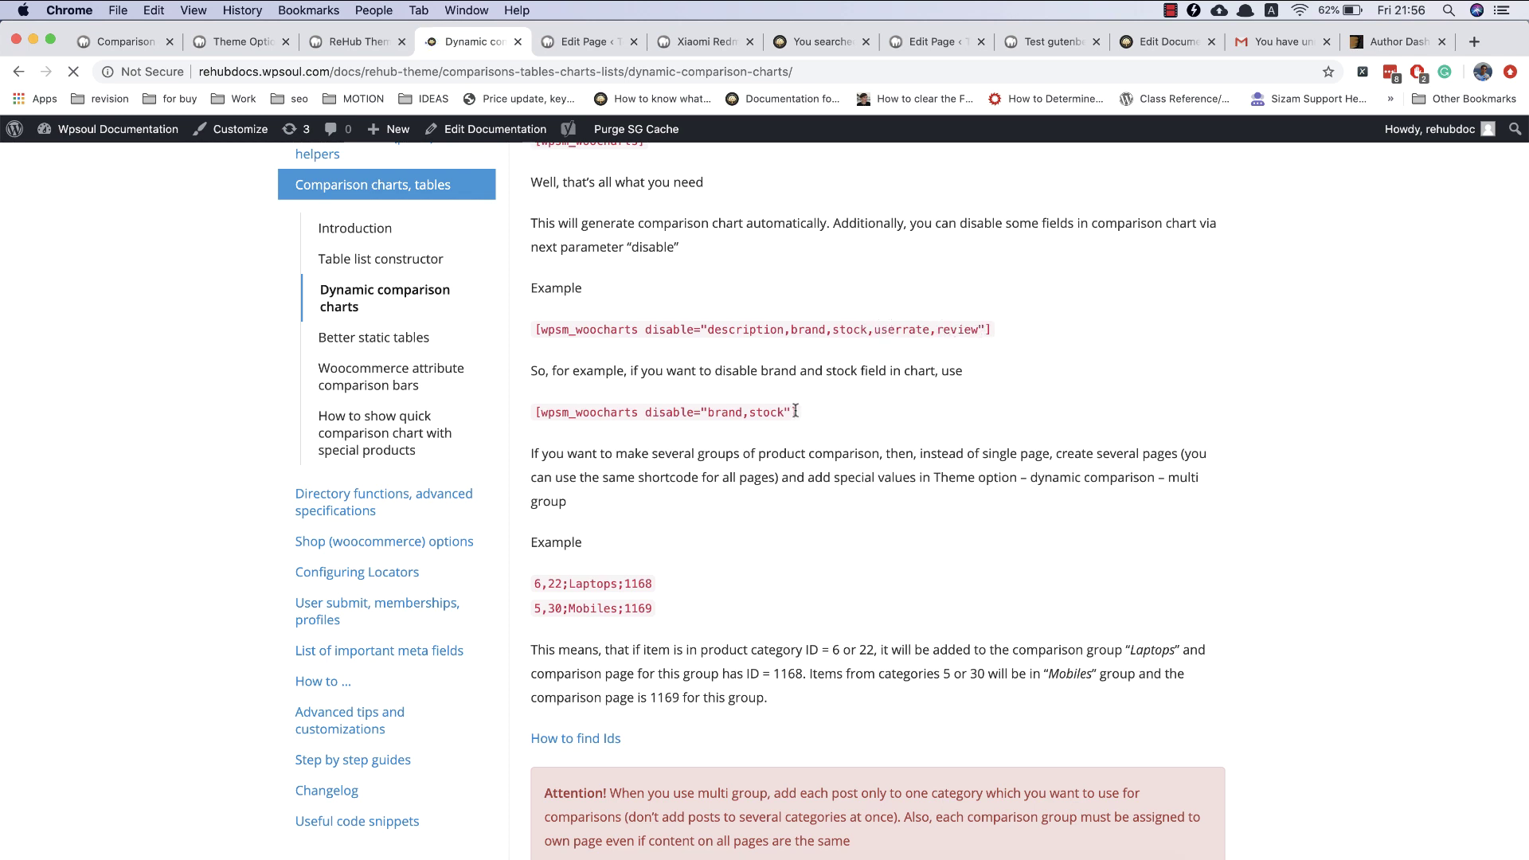
left_click_drag(796, 411, 536, 416)
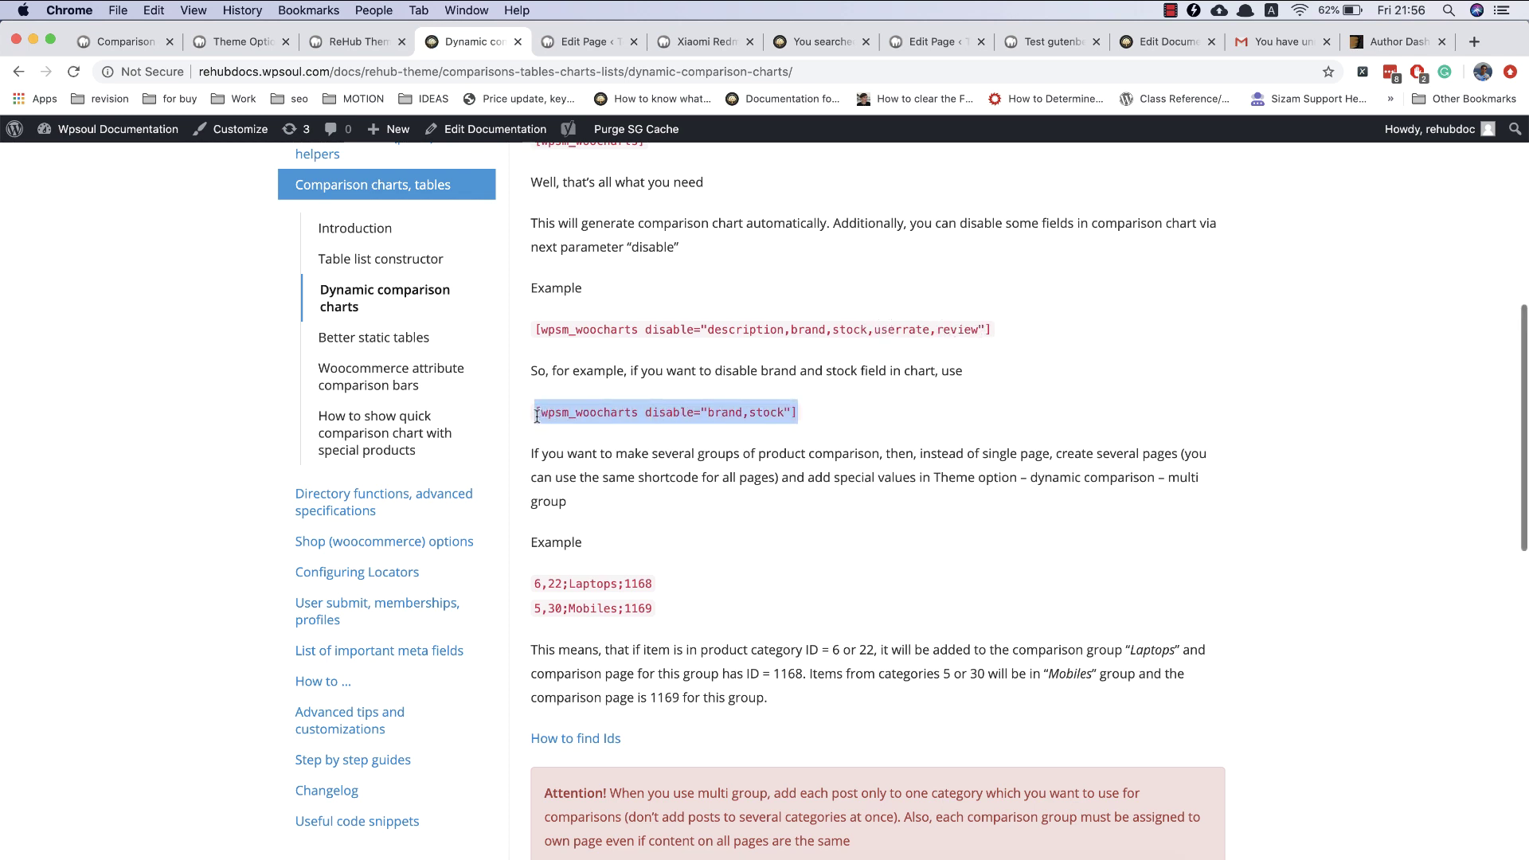
- Look over the live comparison chart's rows, and remove the classic block holding [wpsm_woocharts] from the Comparison page in the editor
left_click(121, 41)
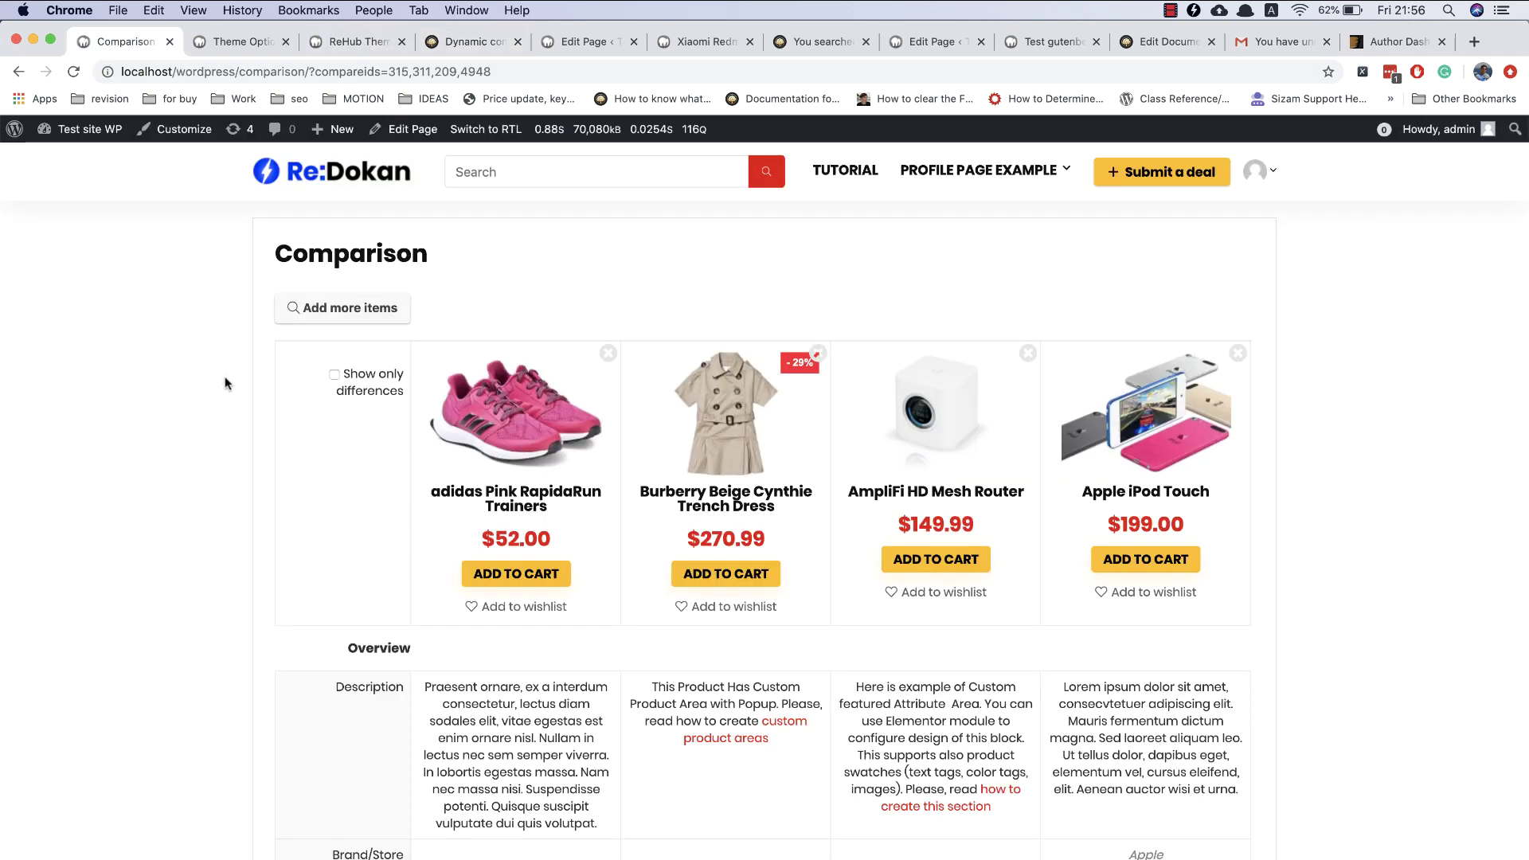
scroll(221, 394, "down", 3)
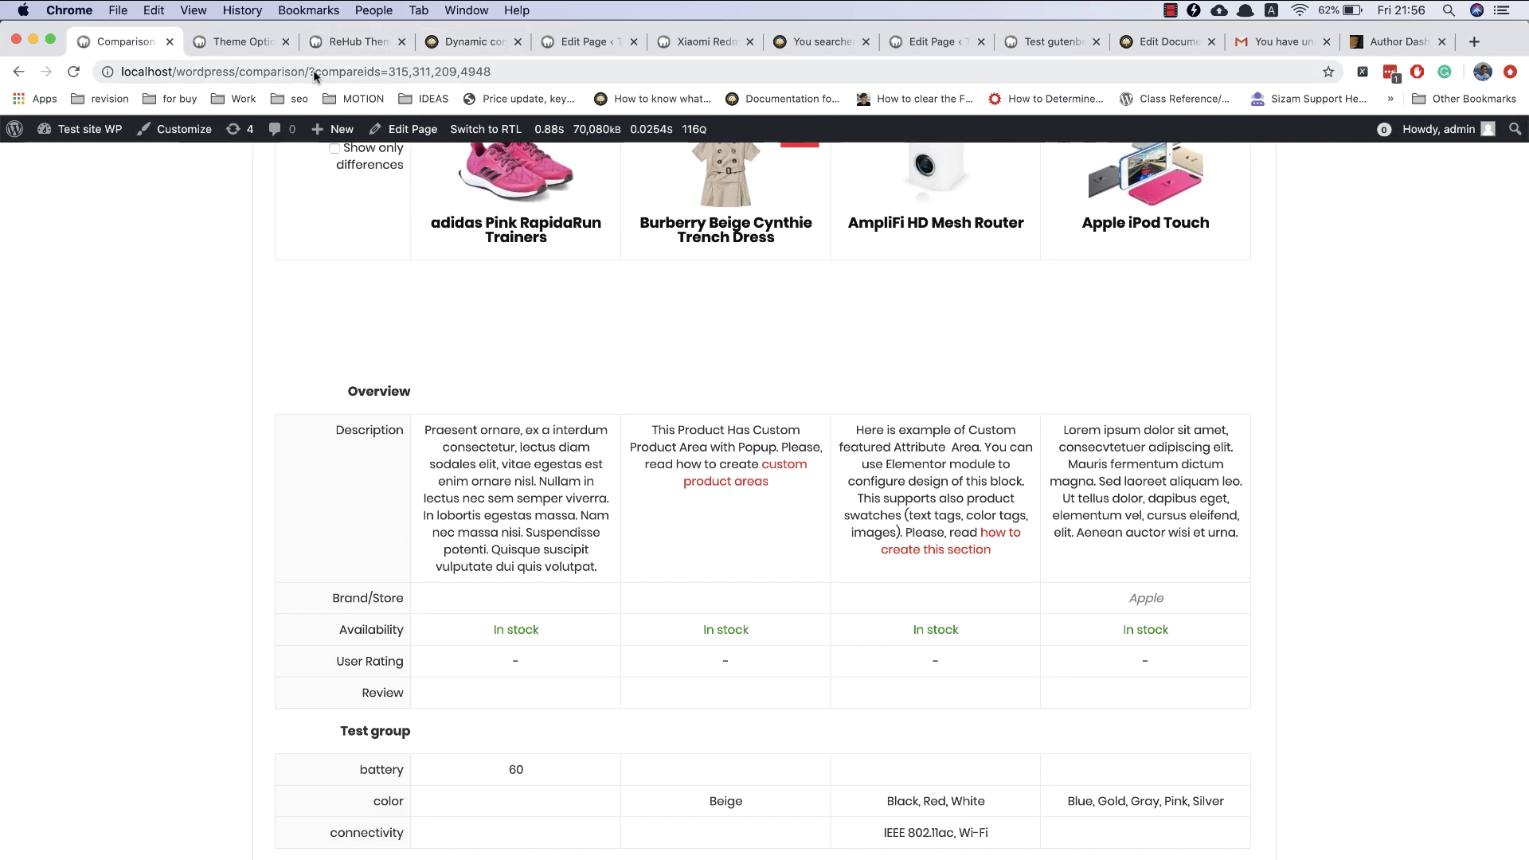
left_click(579, 42)
left_click(583, 392)
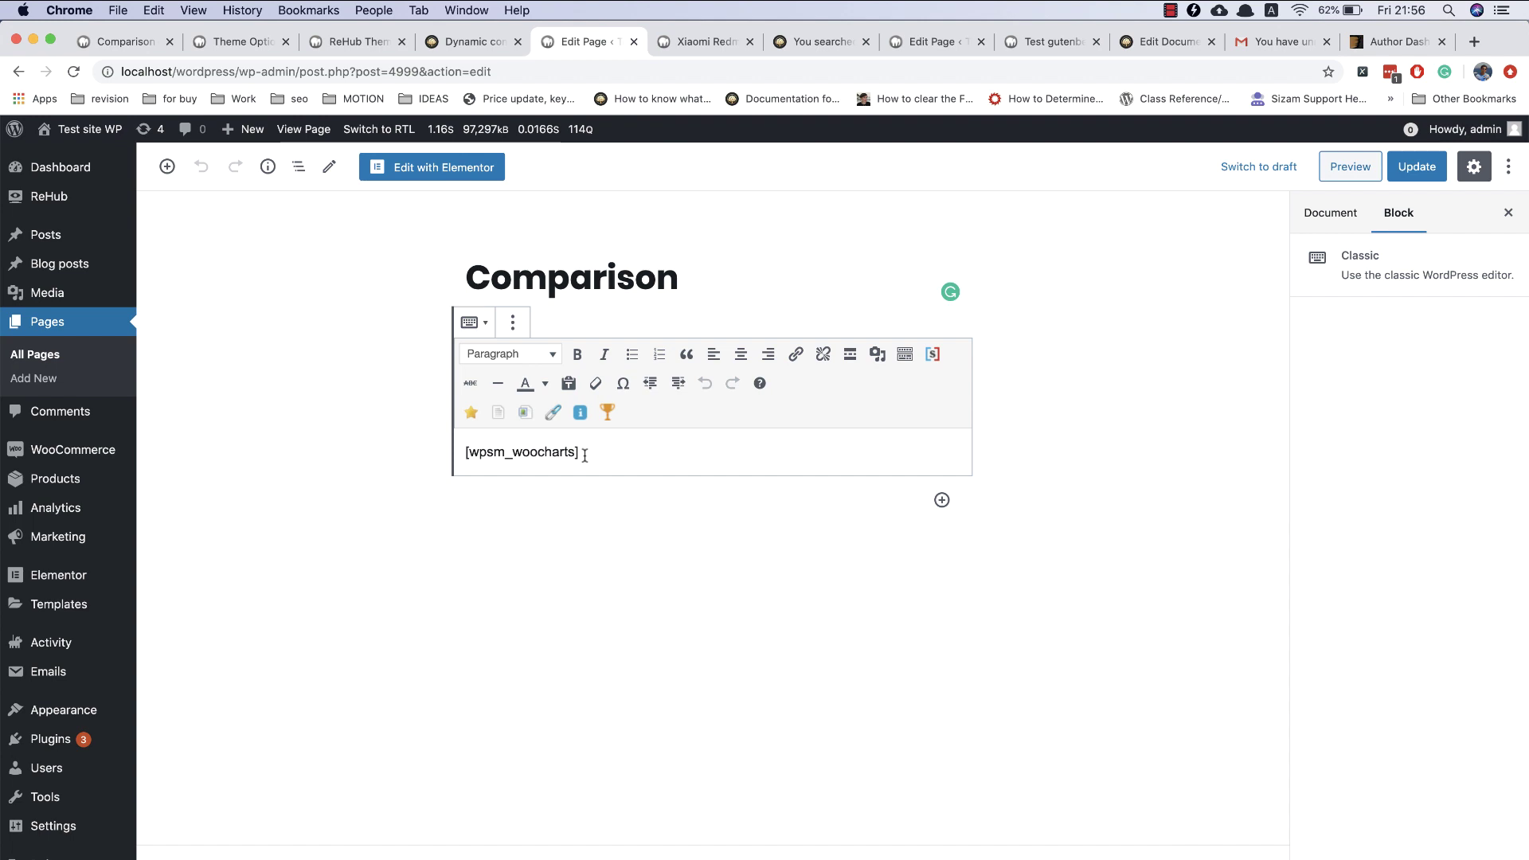
left_click(512, 322)
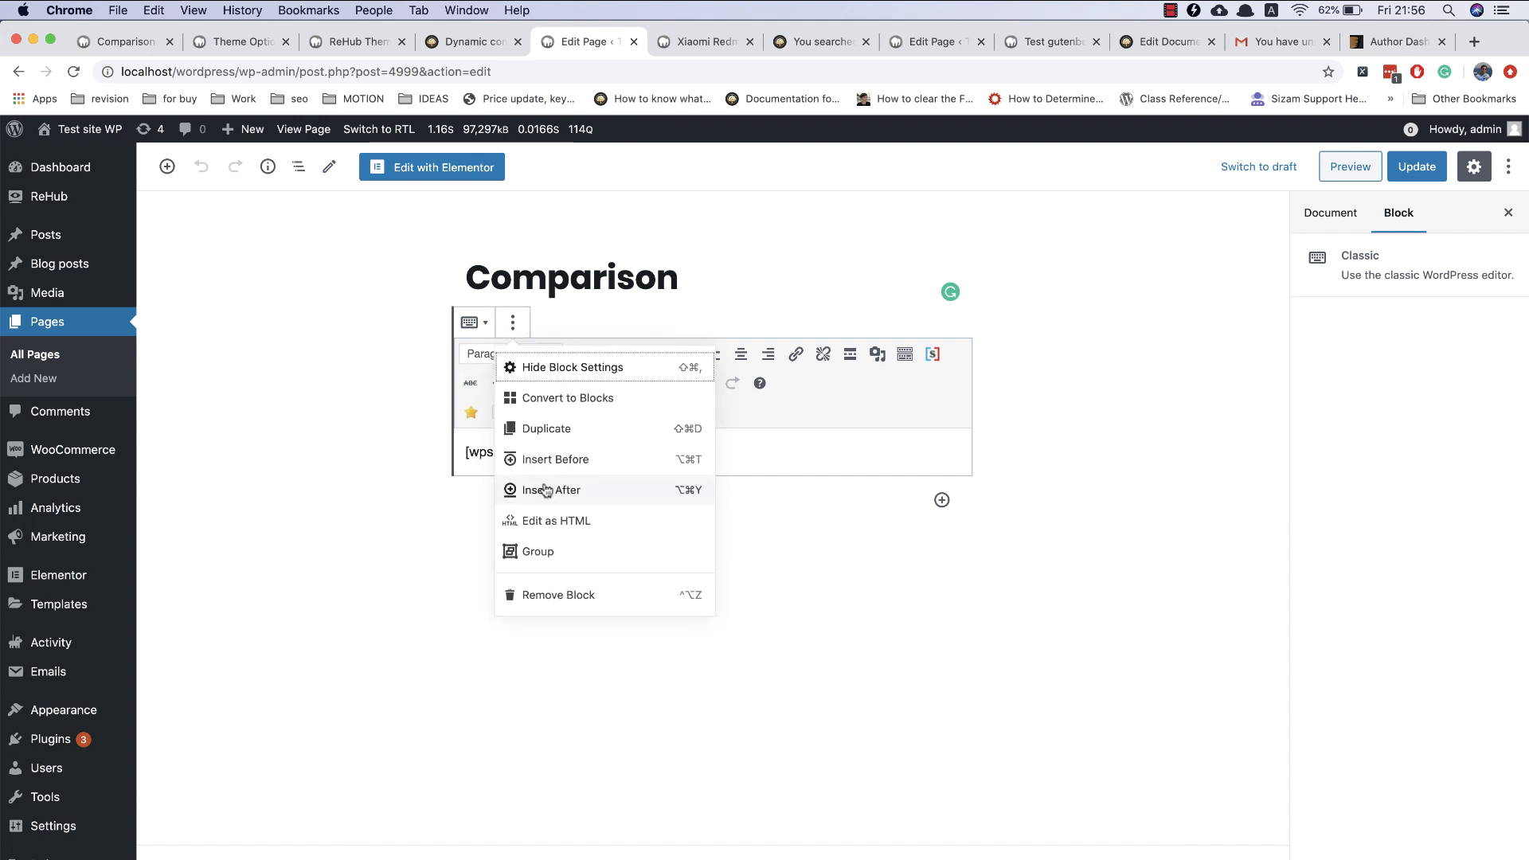
left_click(551, 597)
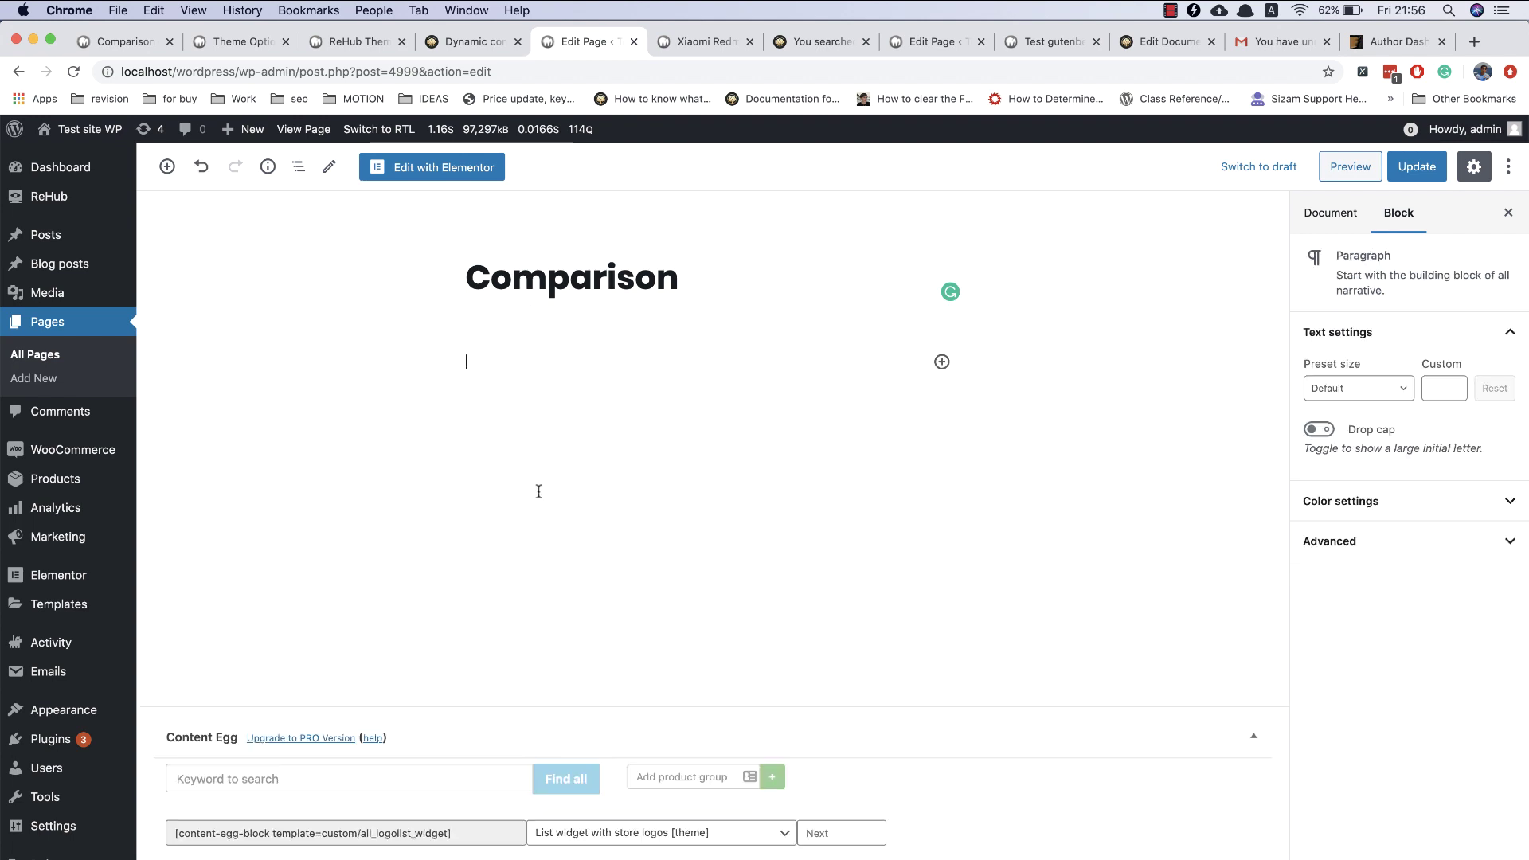
- Insert a Shortcode block containing [wpsm_woocharts disable="brand,stock"] in the Comparison page and update the page
left_click(932, 368)
type("sho")
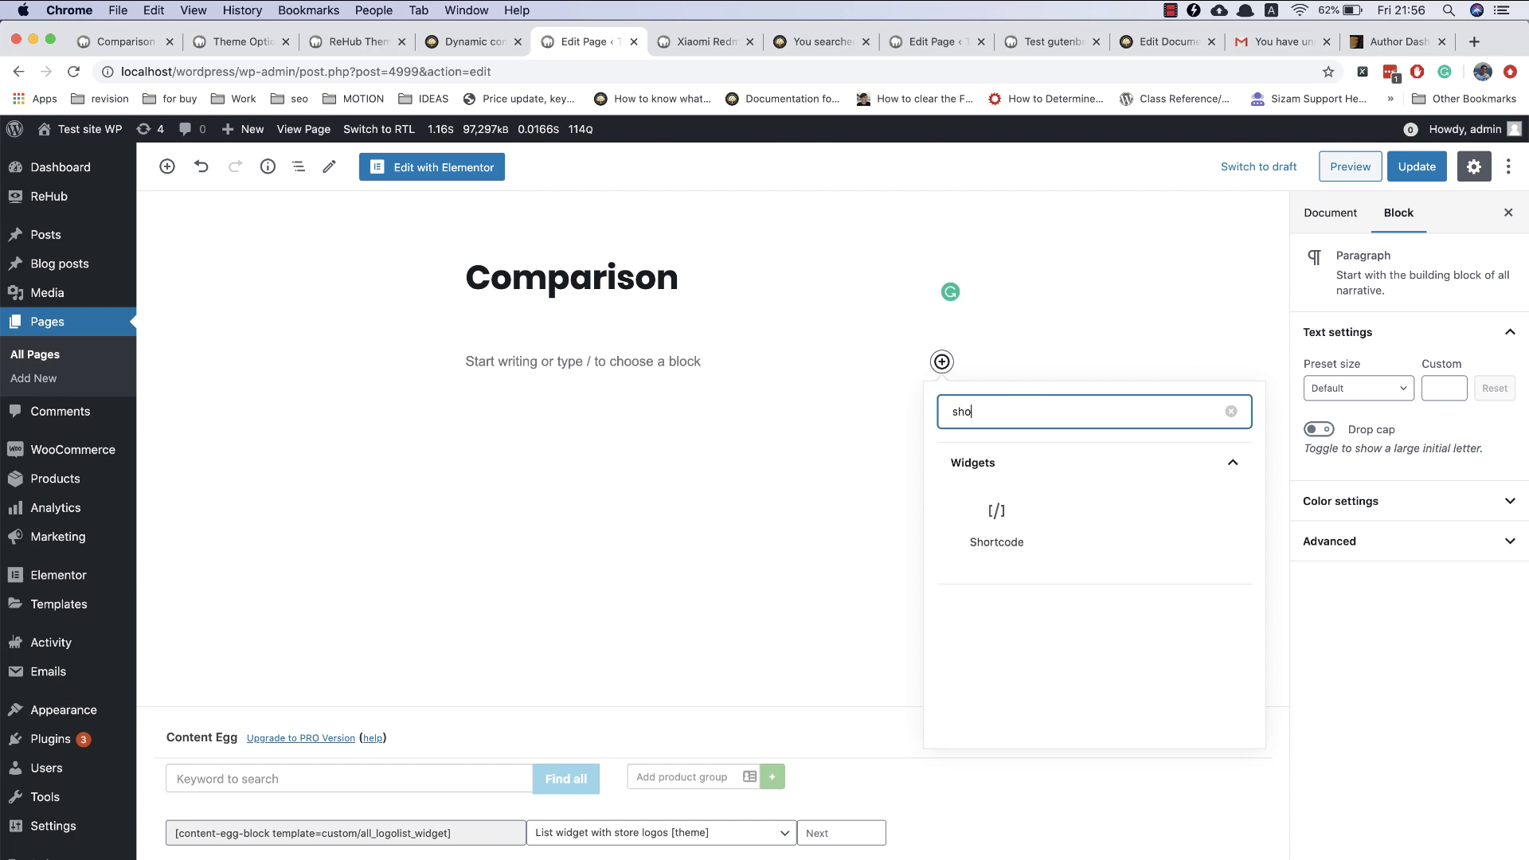
left_click(1005, 519)
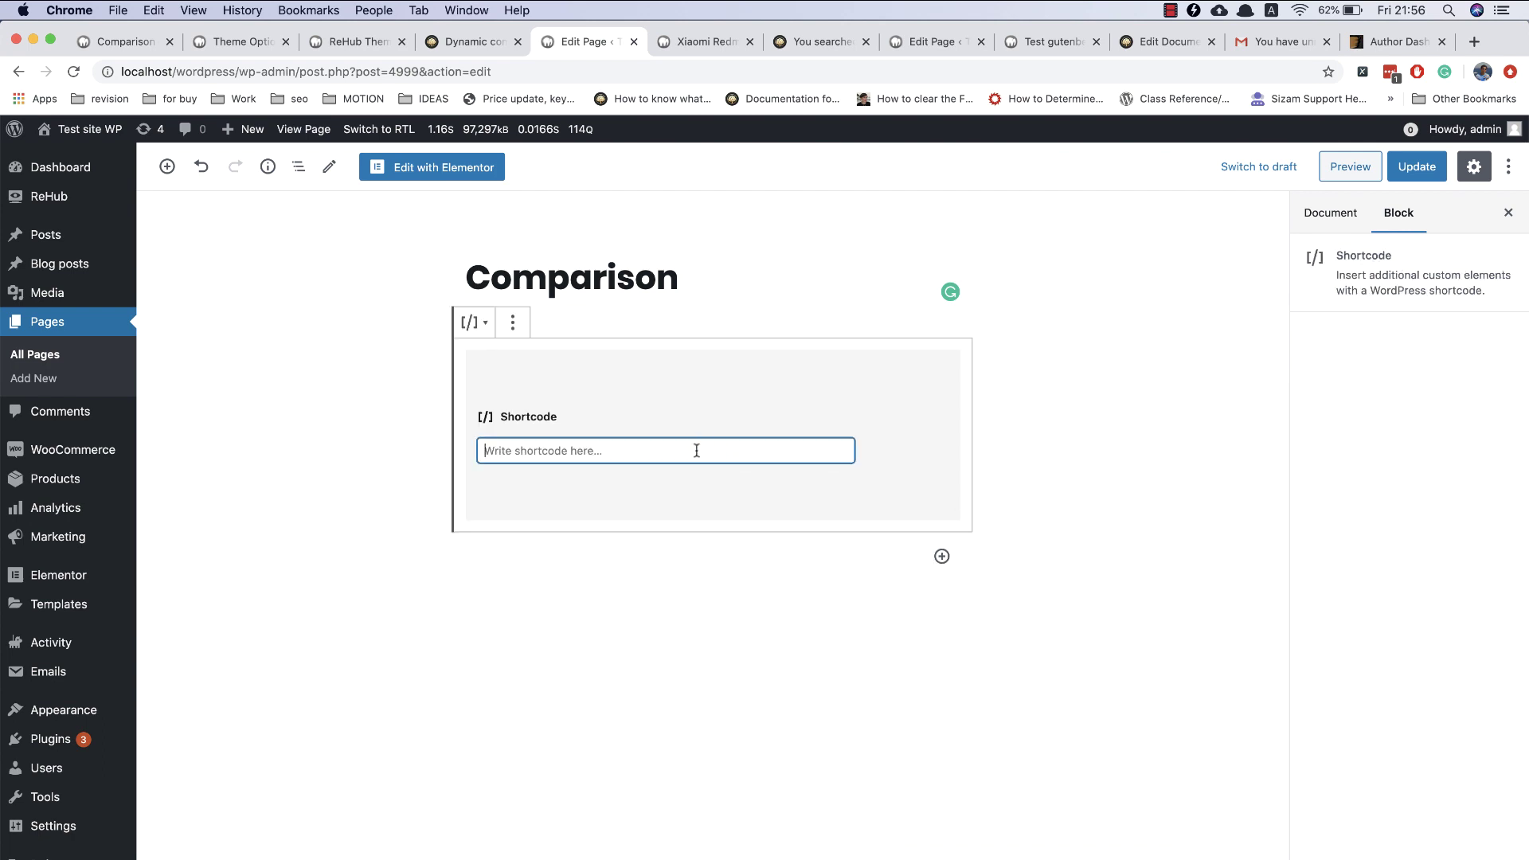
type("[wpsm_woocharts disable=\"brand,stock\"]")
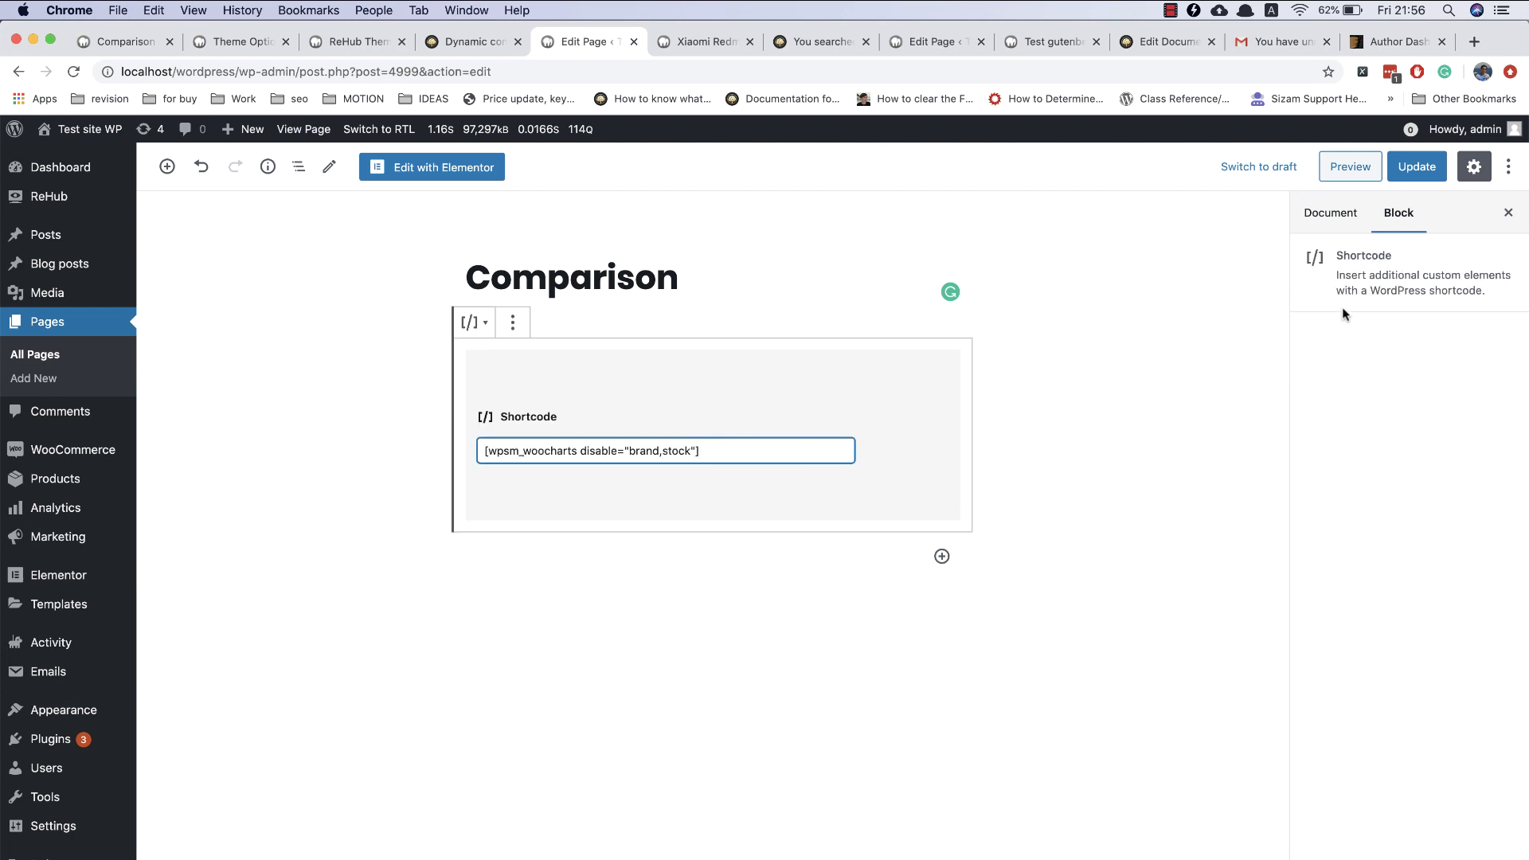
left_click(1416, 167)
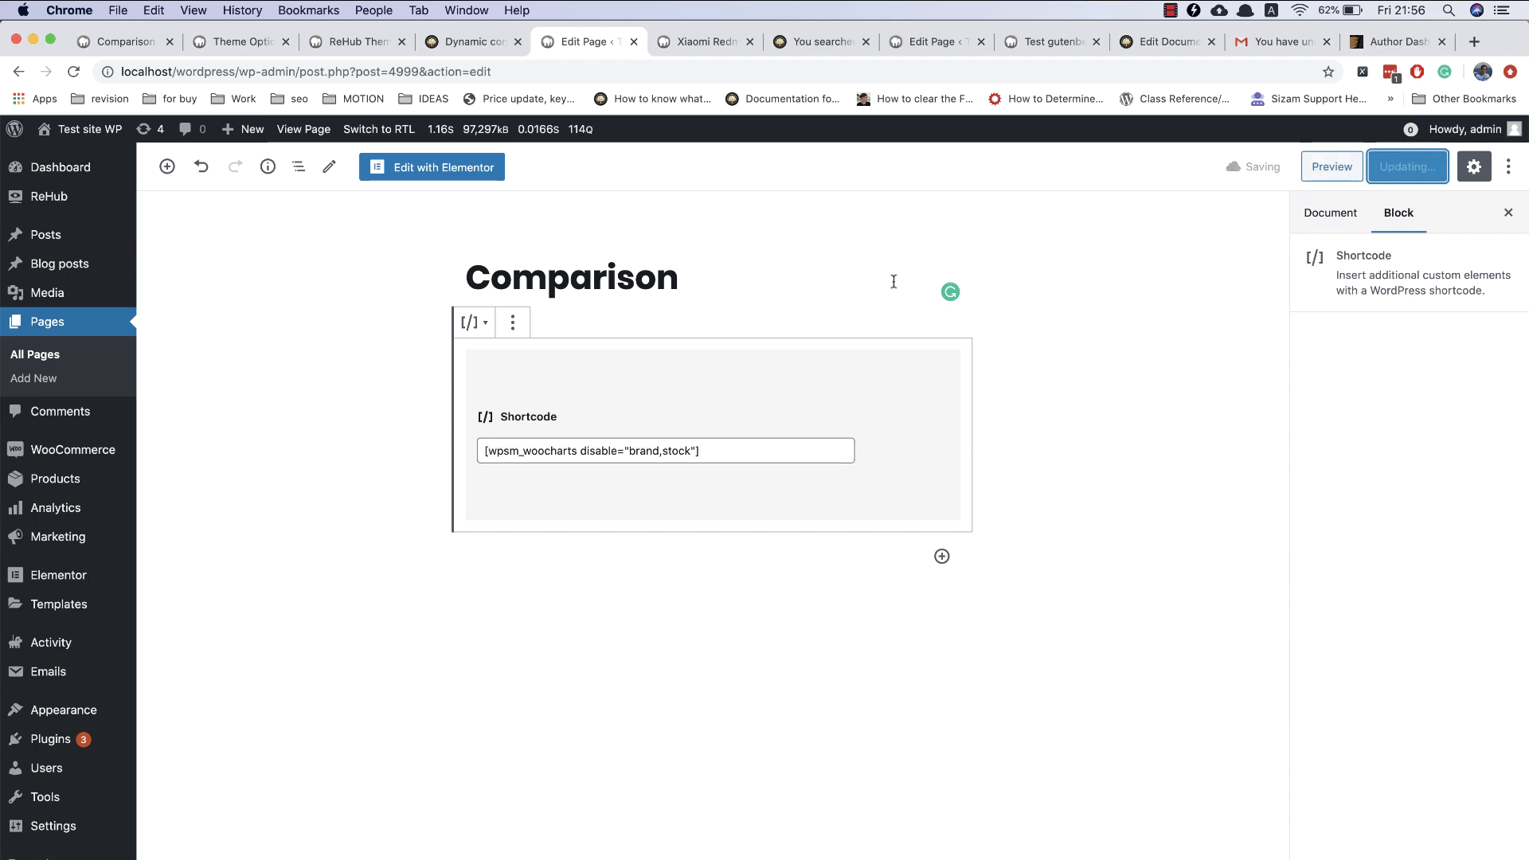
- Reload the live Comparison page and examine which overview and attribute group rows the chart shows
left_click(128, 42)
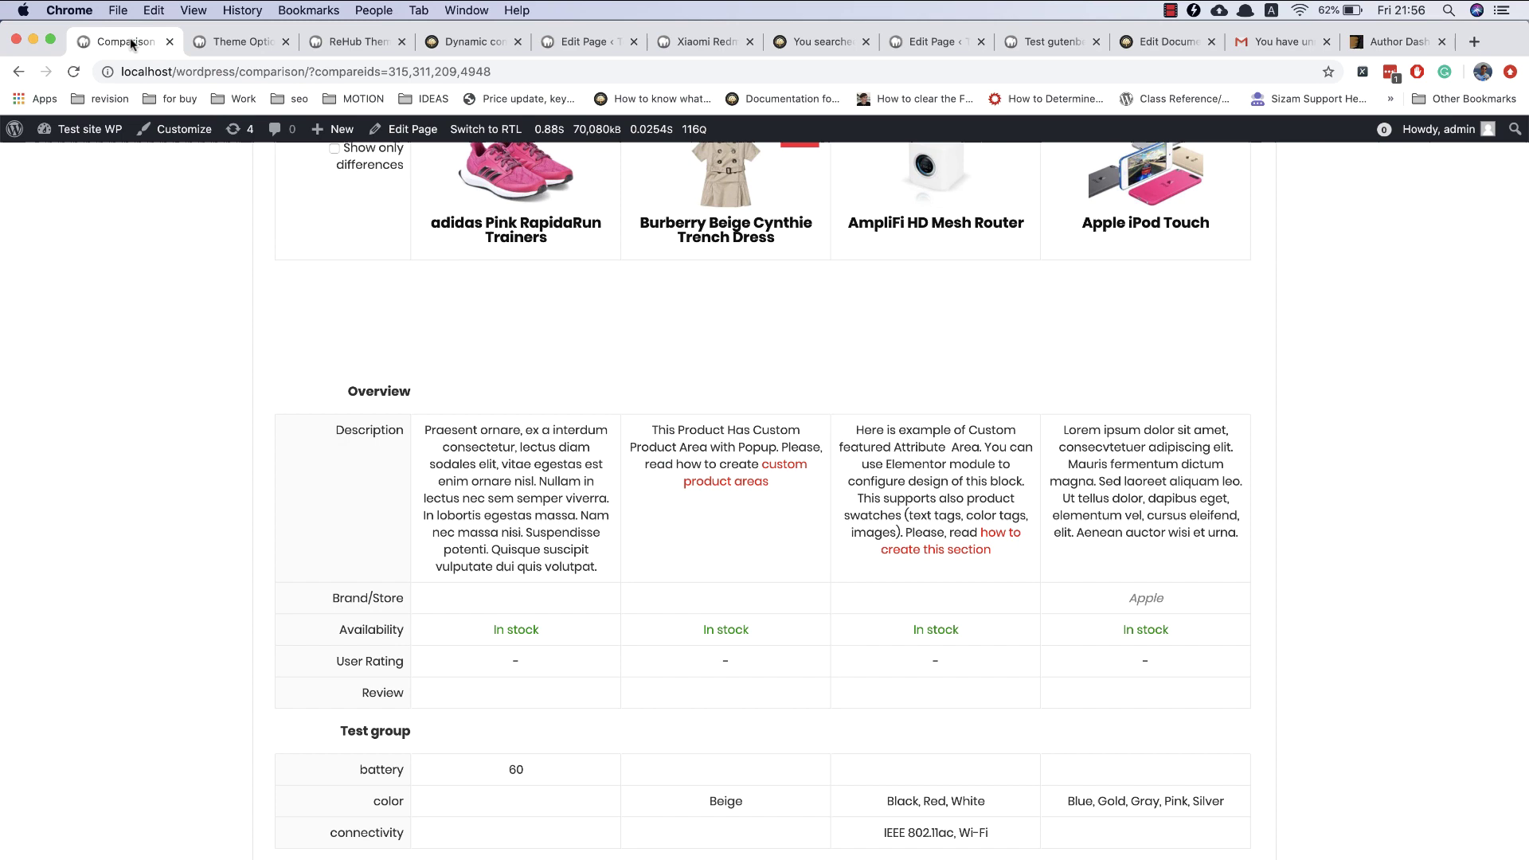
left_click(73, 71)
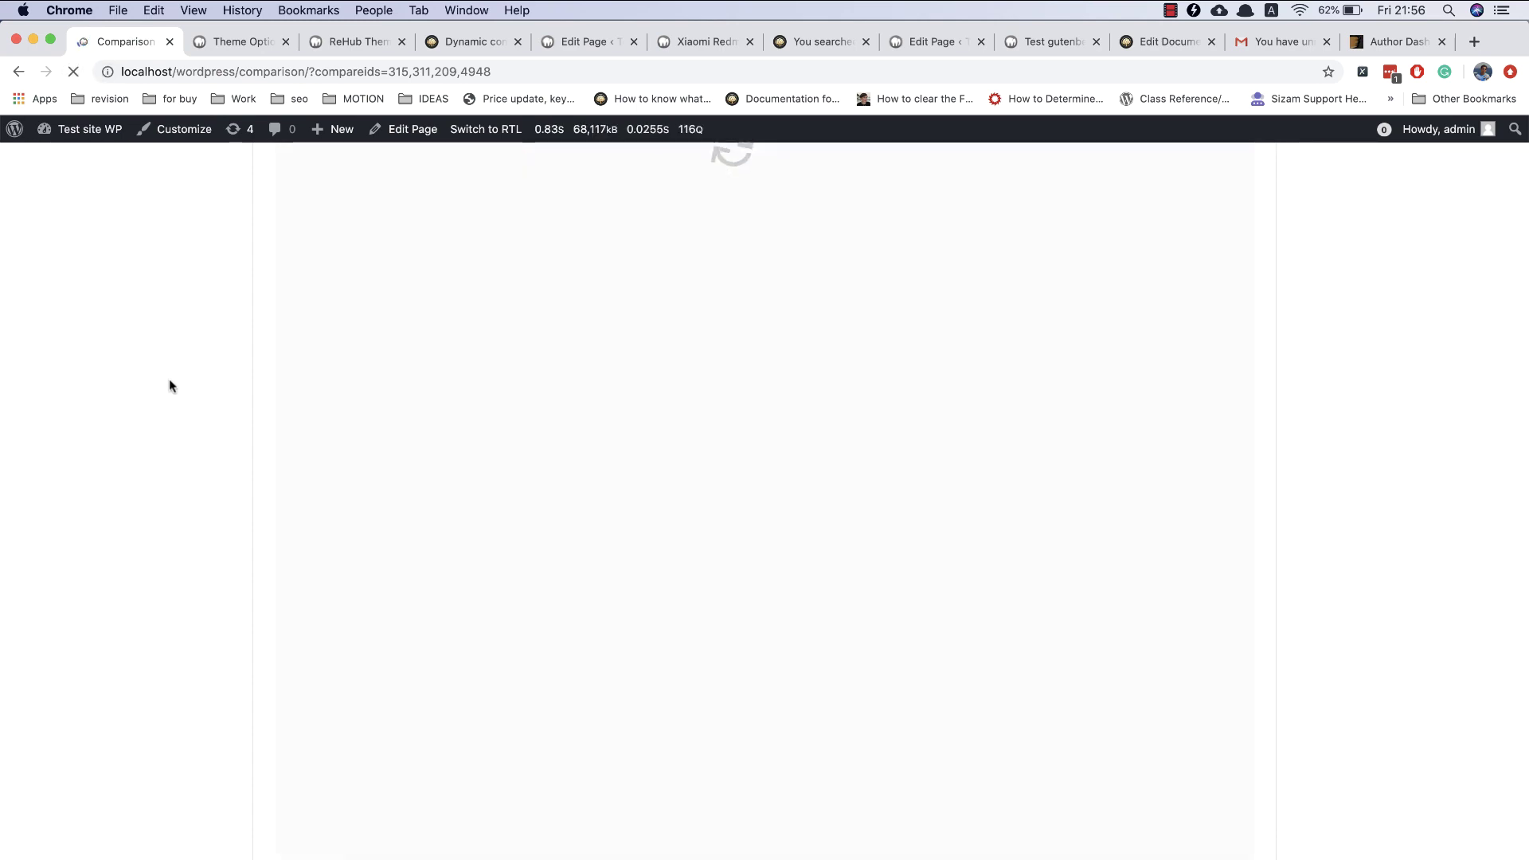
scroll(169, 386, "down", 5)
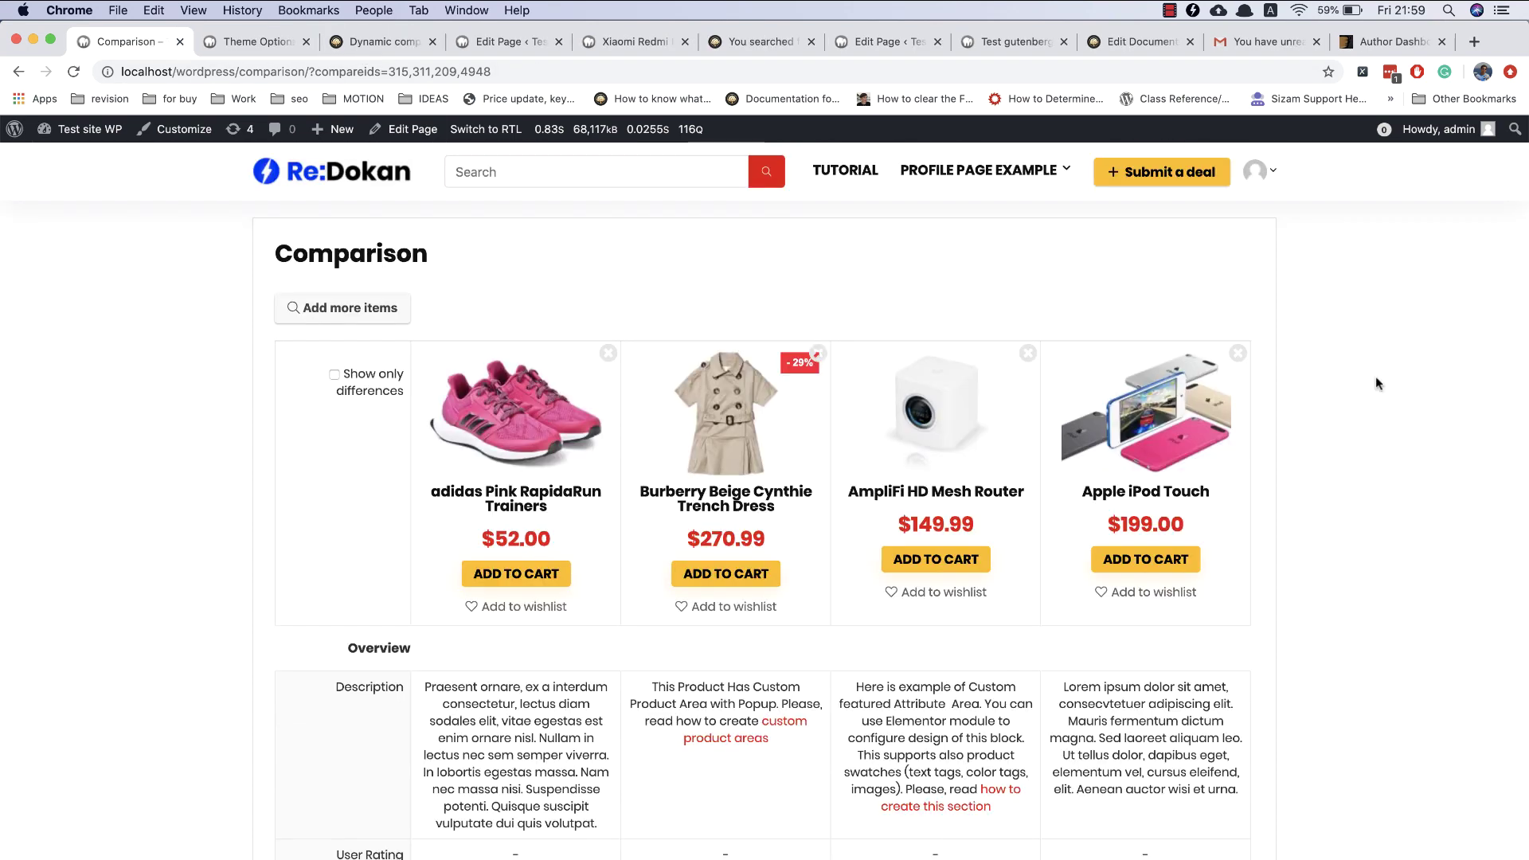
scroll(1376, 381, "down", 1)
scroll(1375, 379, "down", 10)
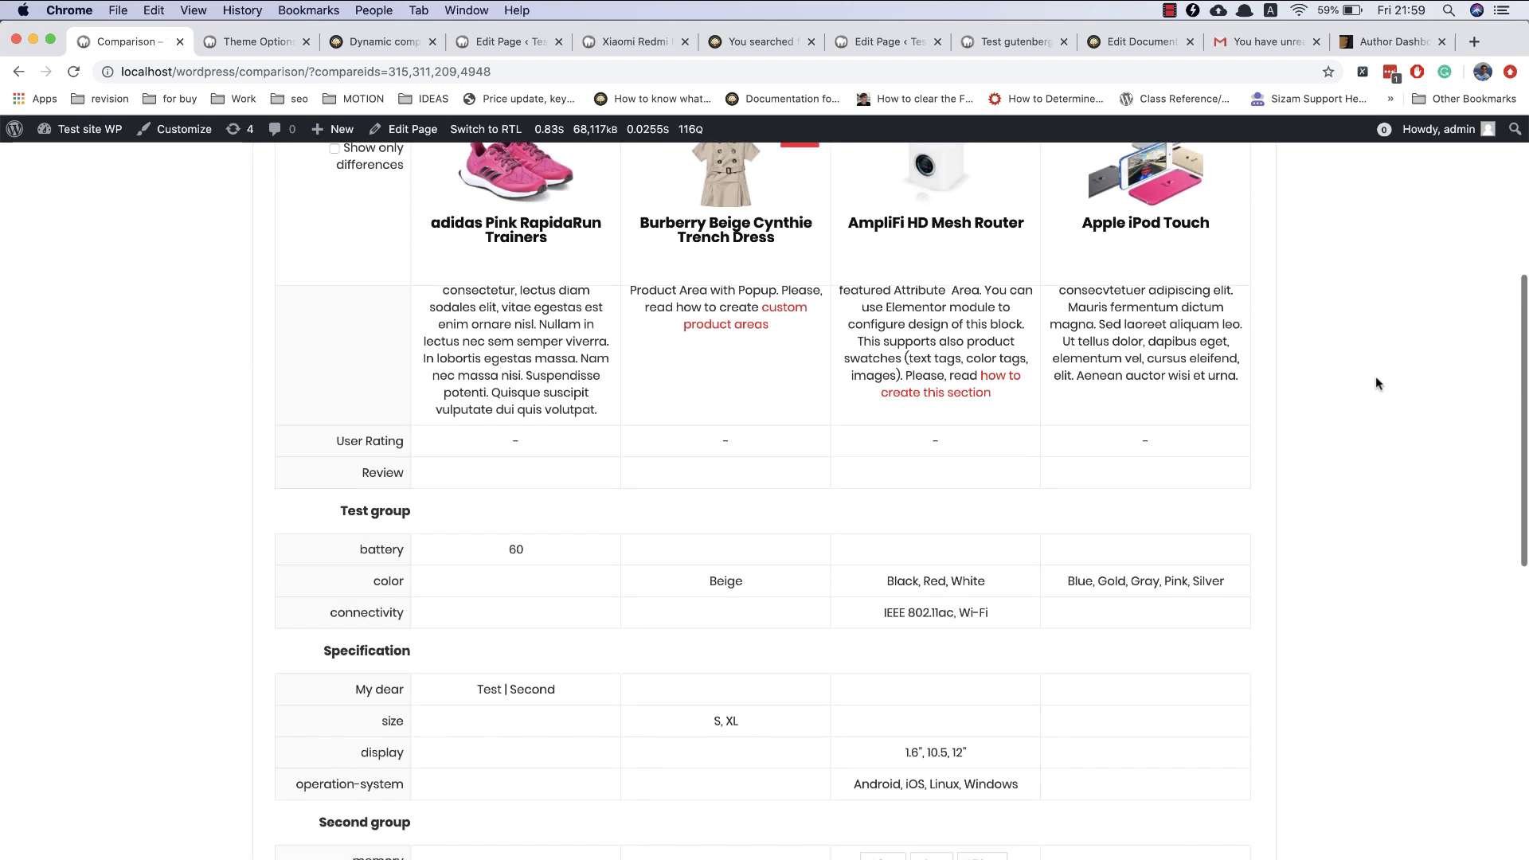
scroll(1376, 379, "up", 8)
scroll(1374, 376, "up", 3)
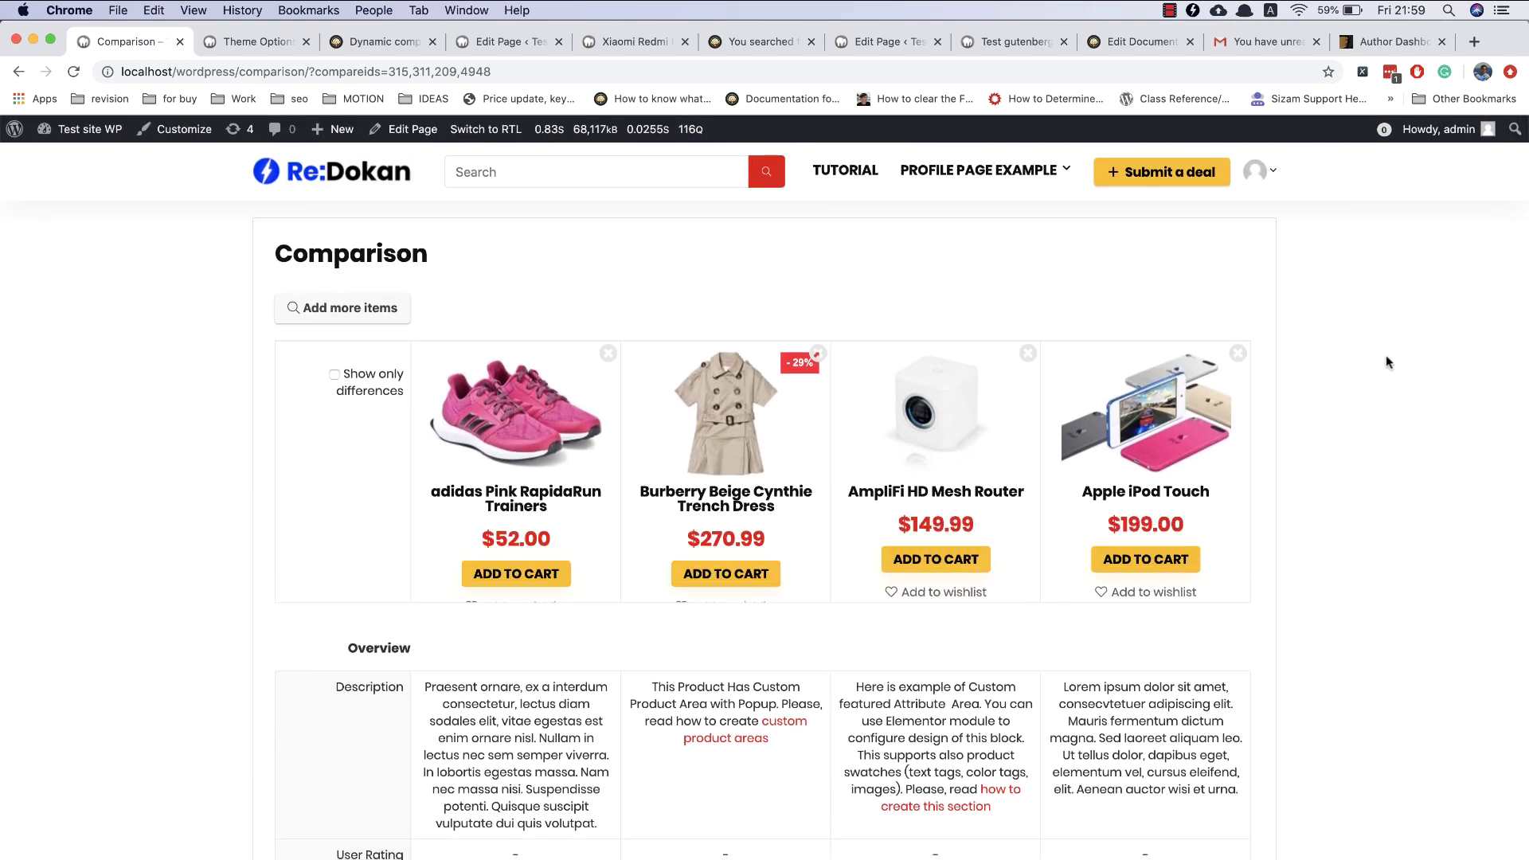
- Search for "xiaomi" among the items to add and add Xiaomi Mi Pad 4 4G Phablet to the comparison
left_click(379, 308)
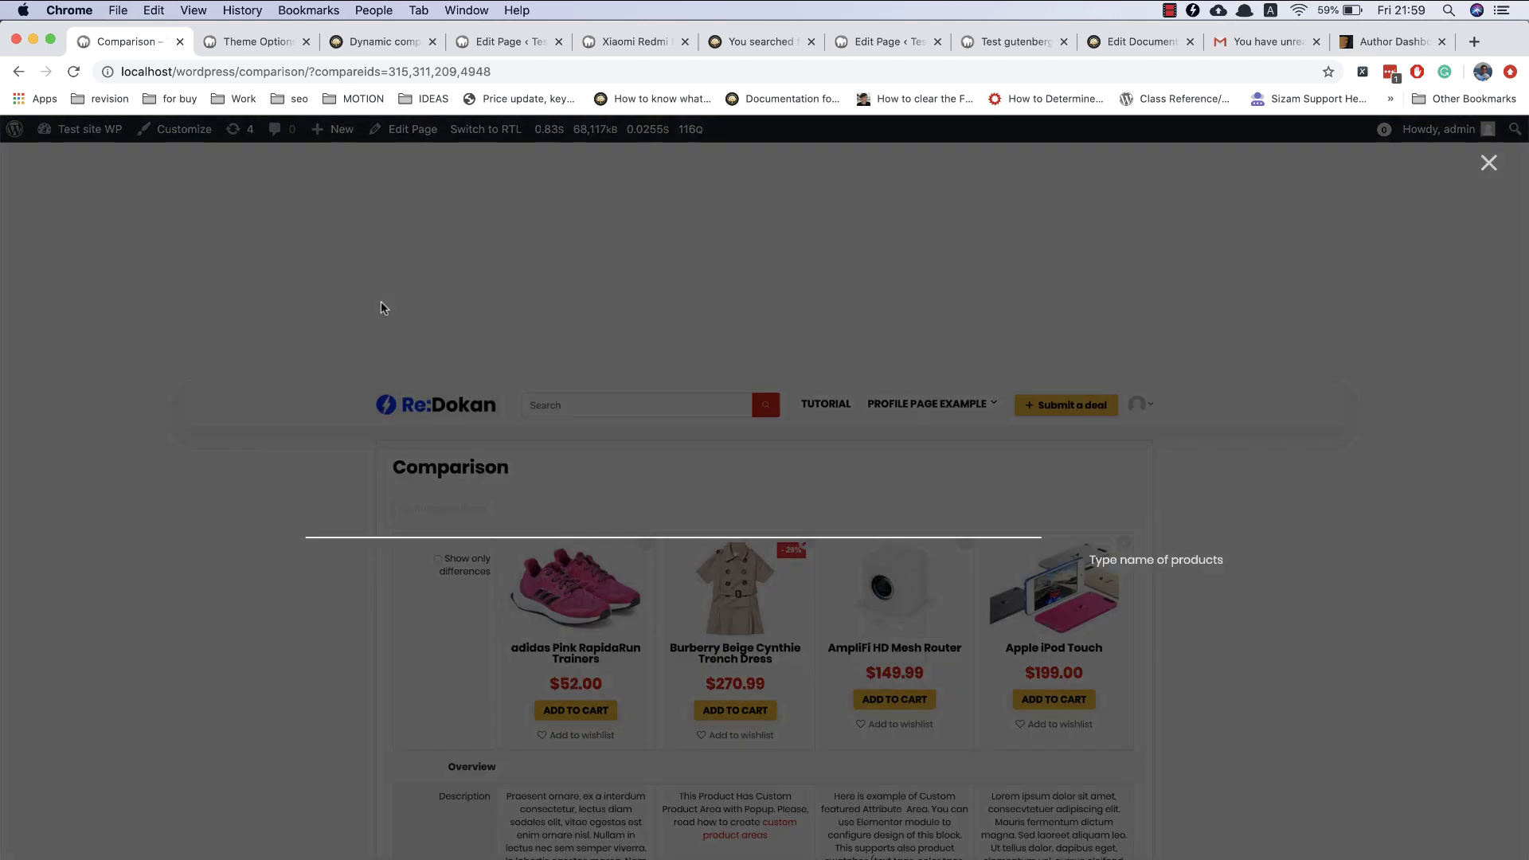
type("xi")
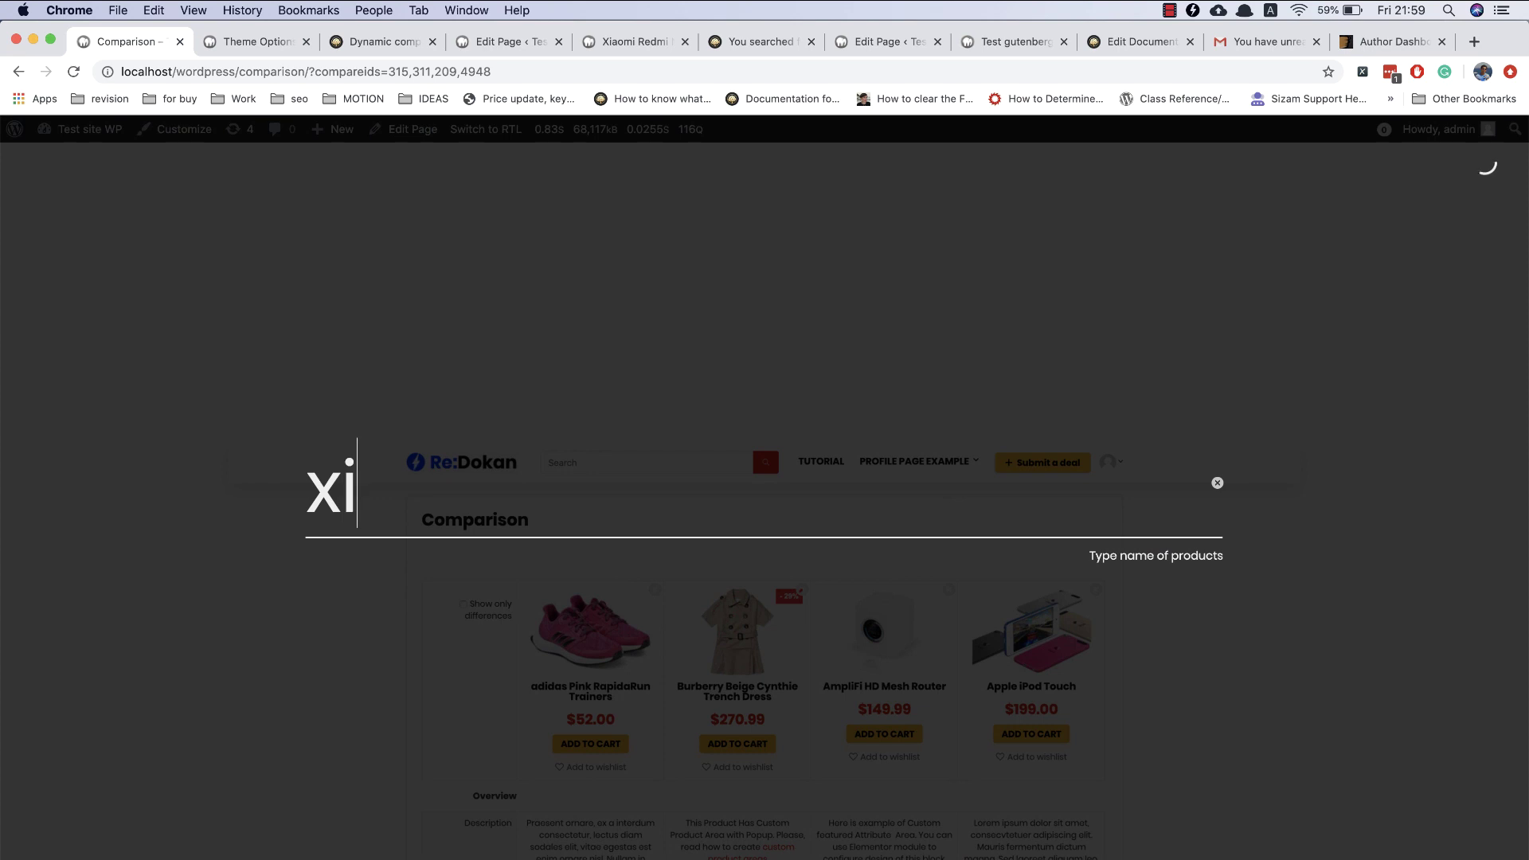
type("aomi")
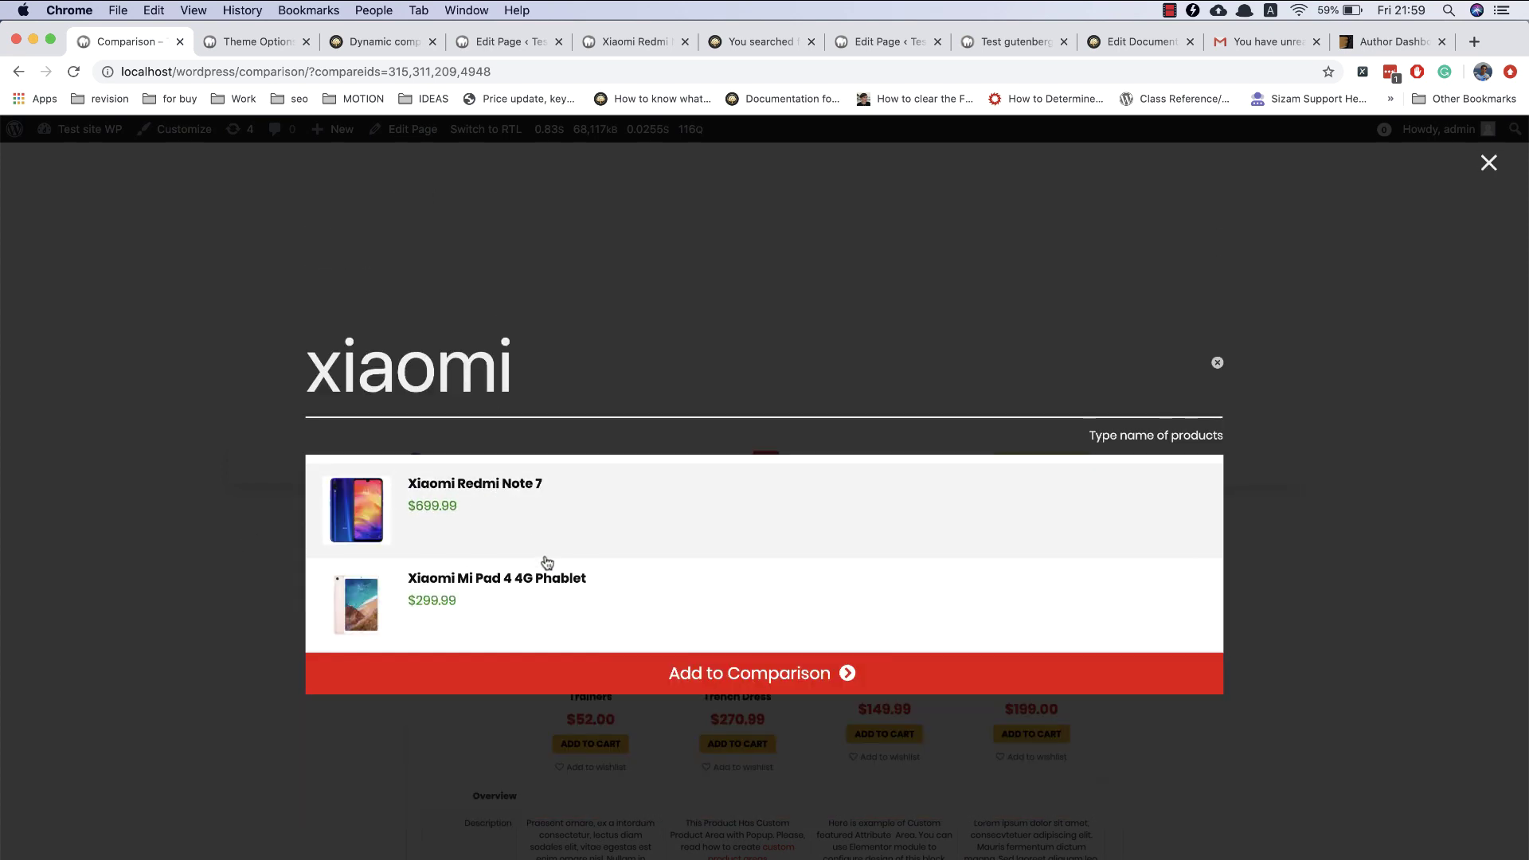
left_click(573, 587)
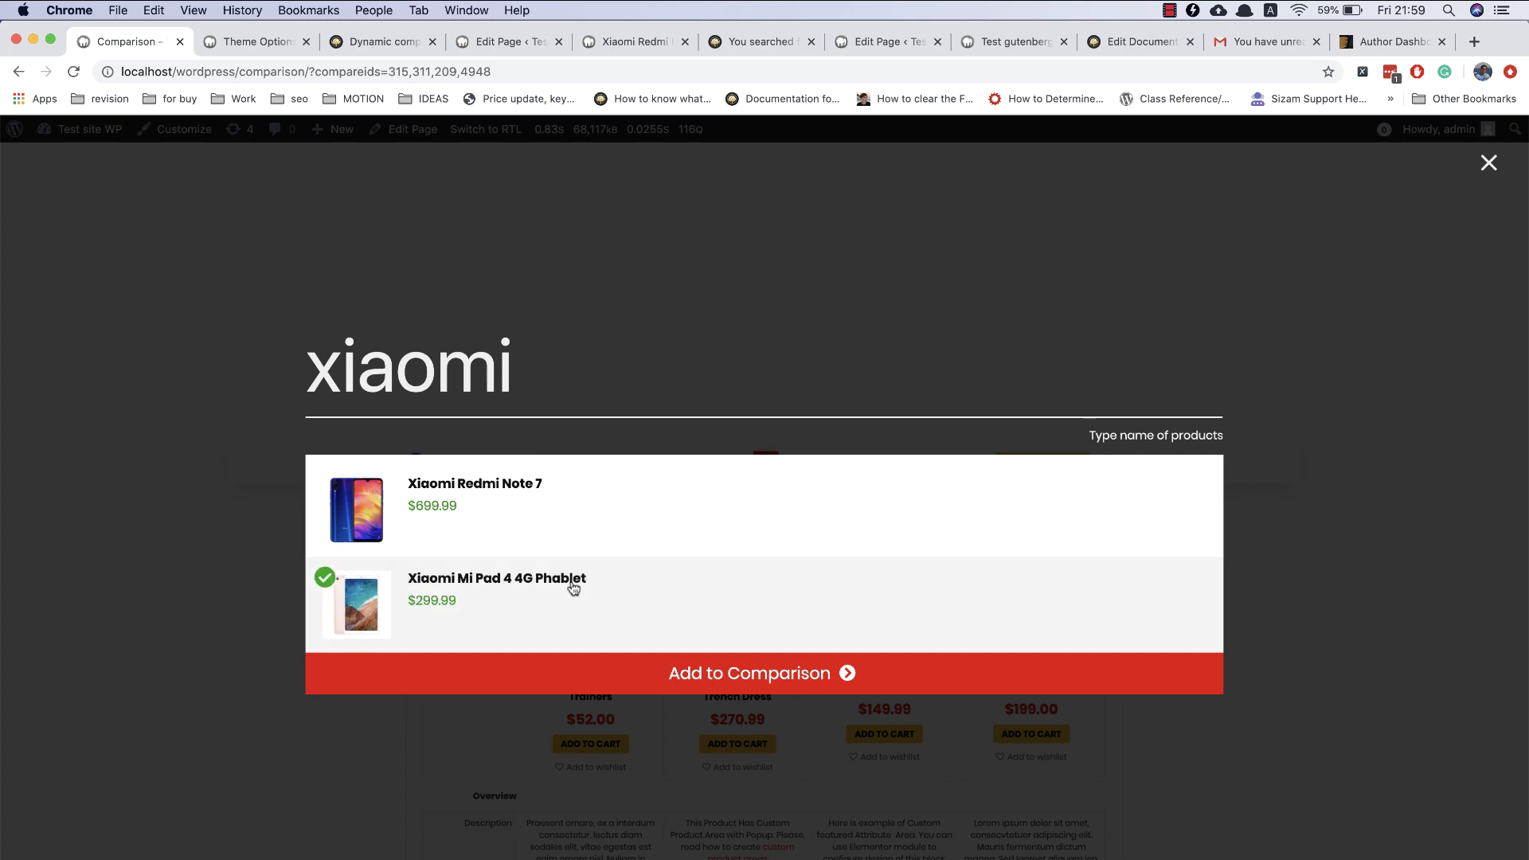
left_click(761, 674)
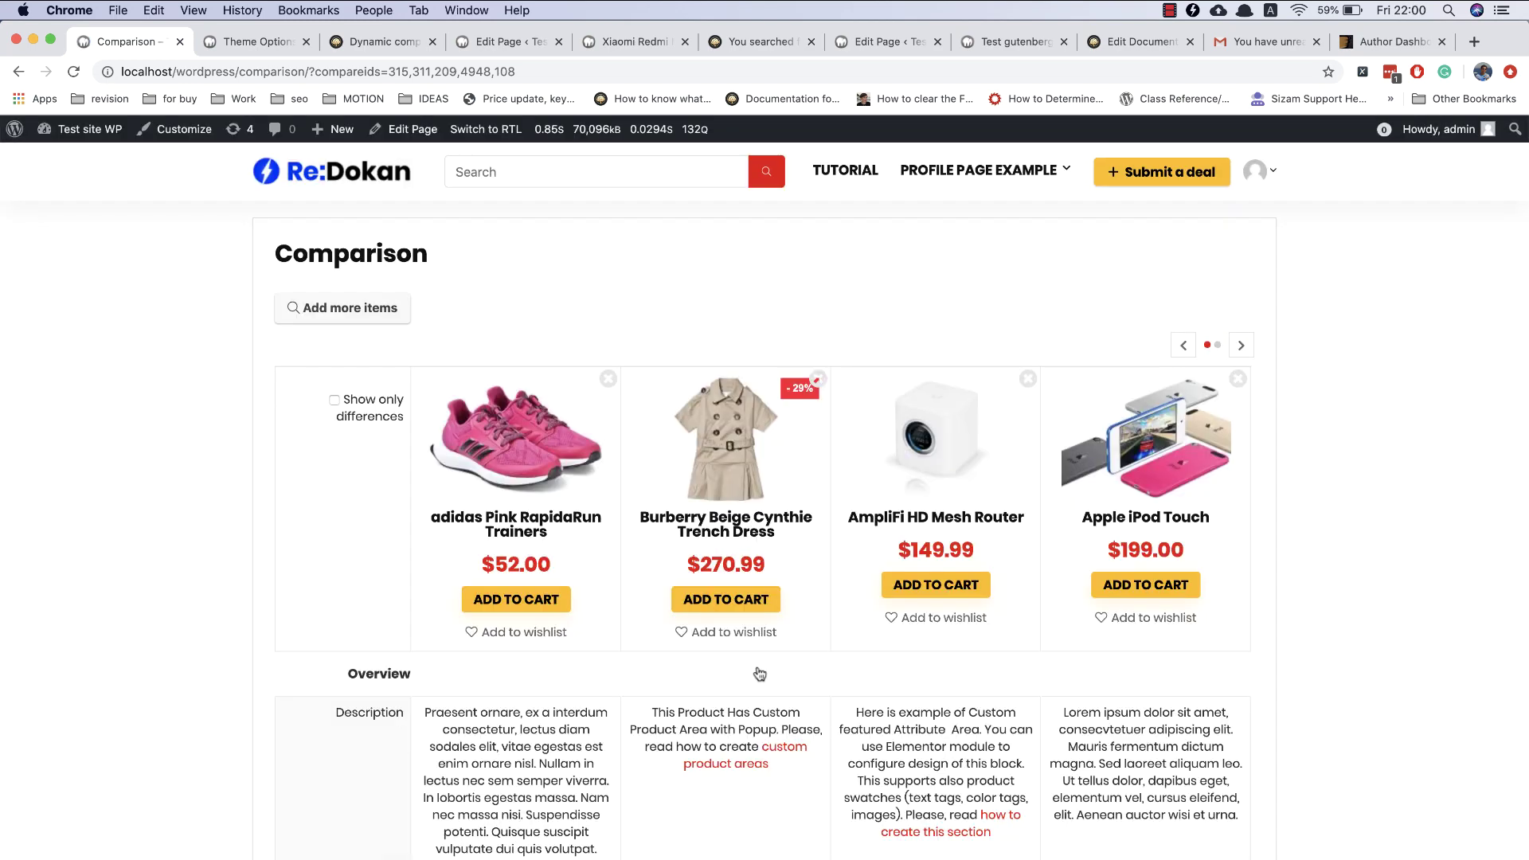
scroll(760, 675, "down", 2)
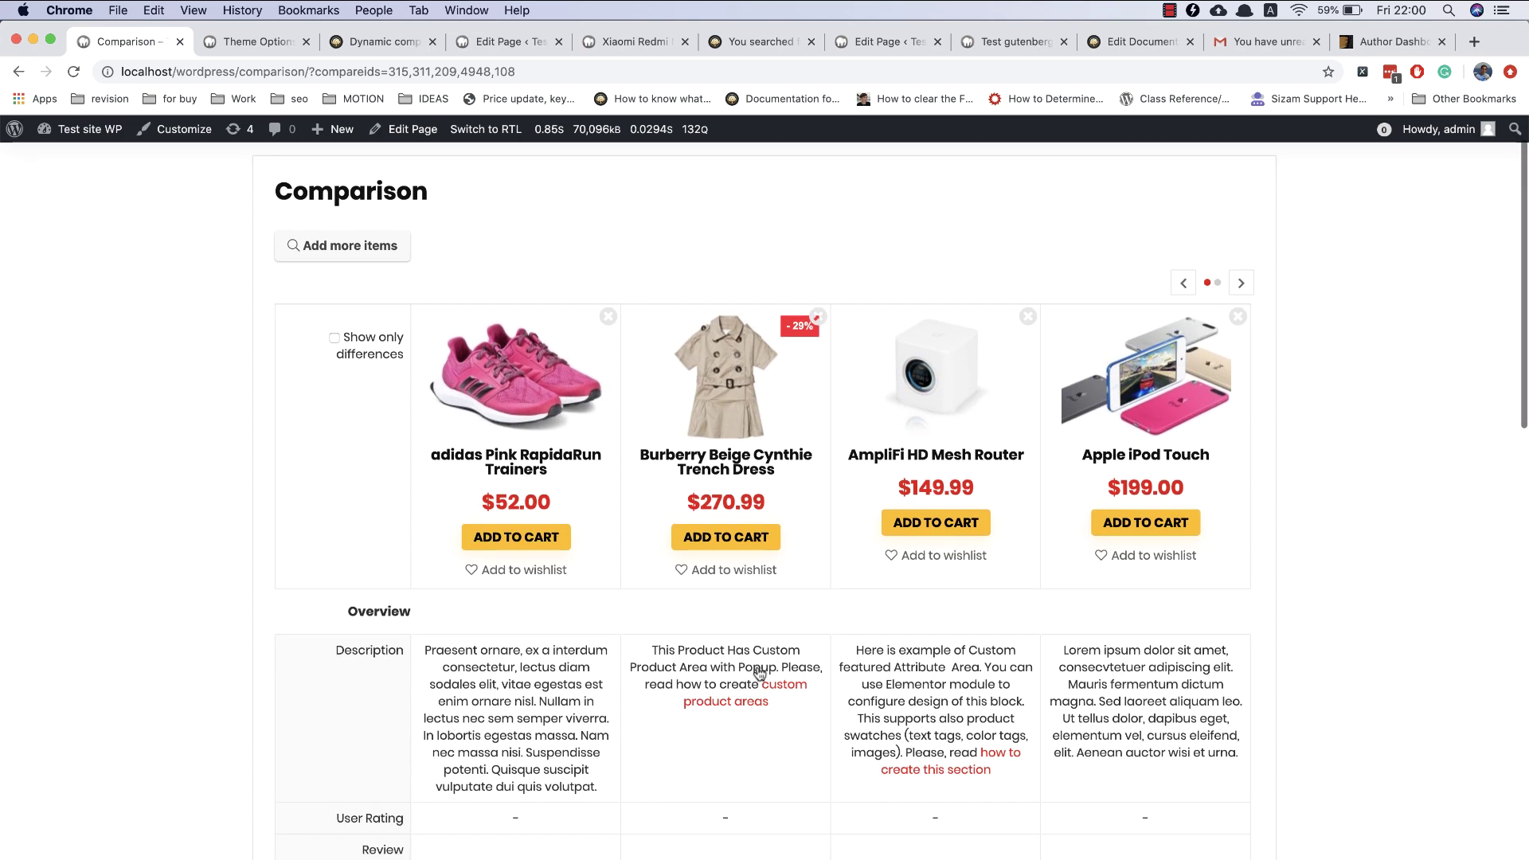
- Page through the compared products and examine the Comparison page's chart at desktop width and in the responsive mobile view
left_click(1244, 283)
left_click(1184, 283)
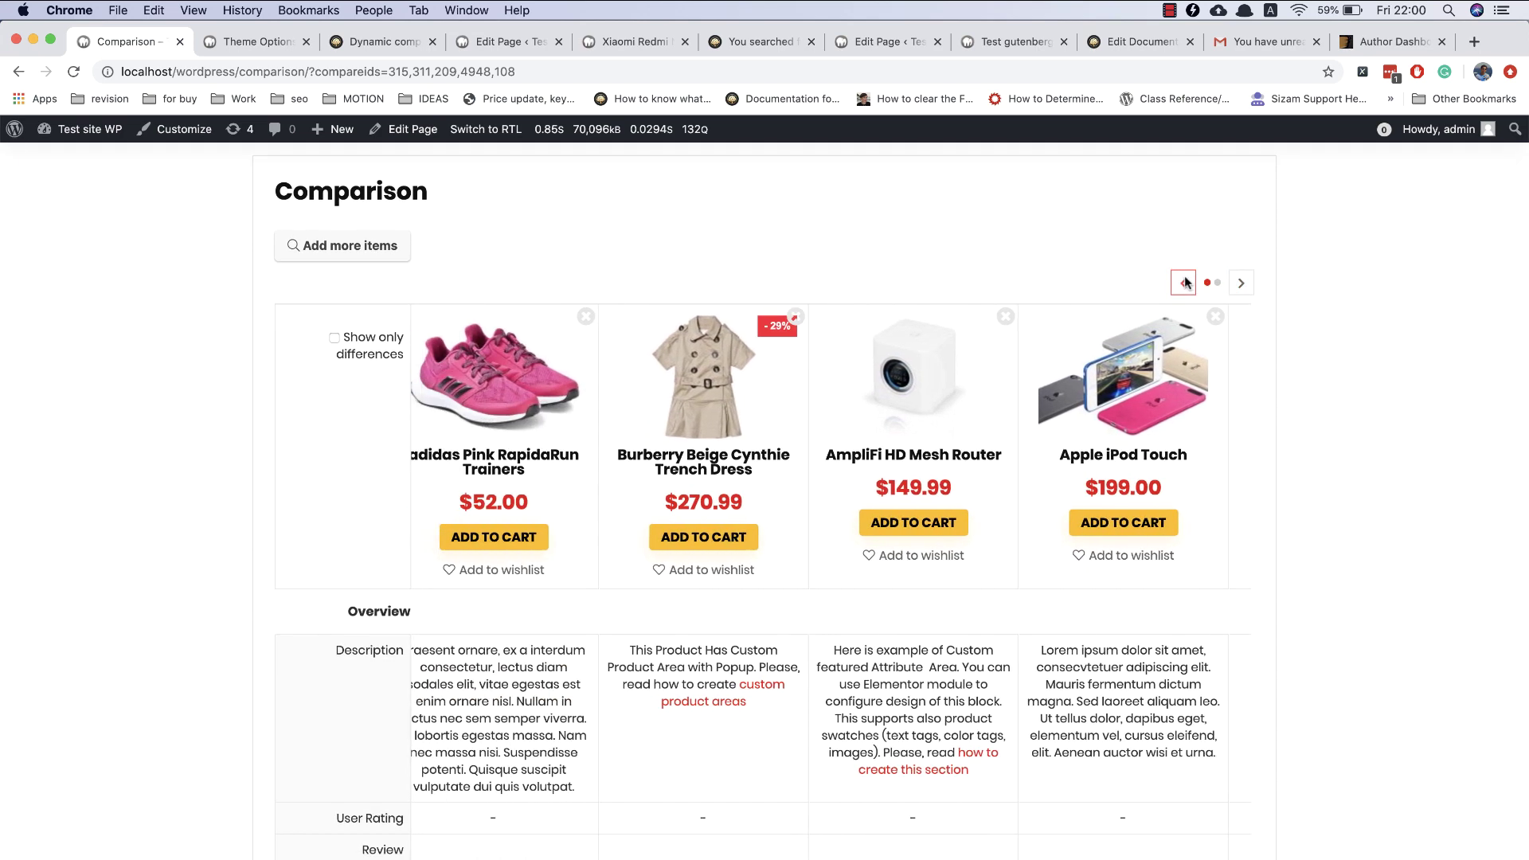
scroll(1317, 303, "down", 10)
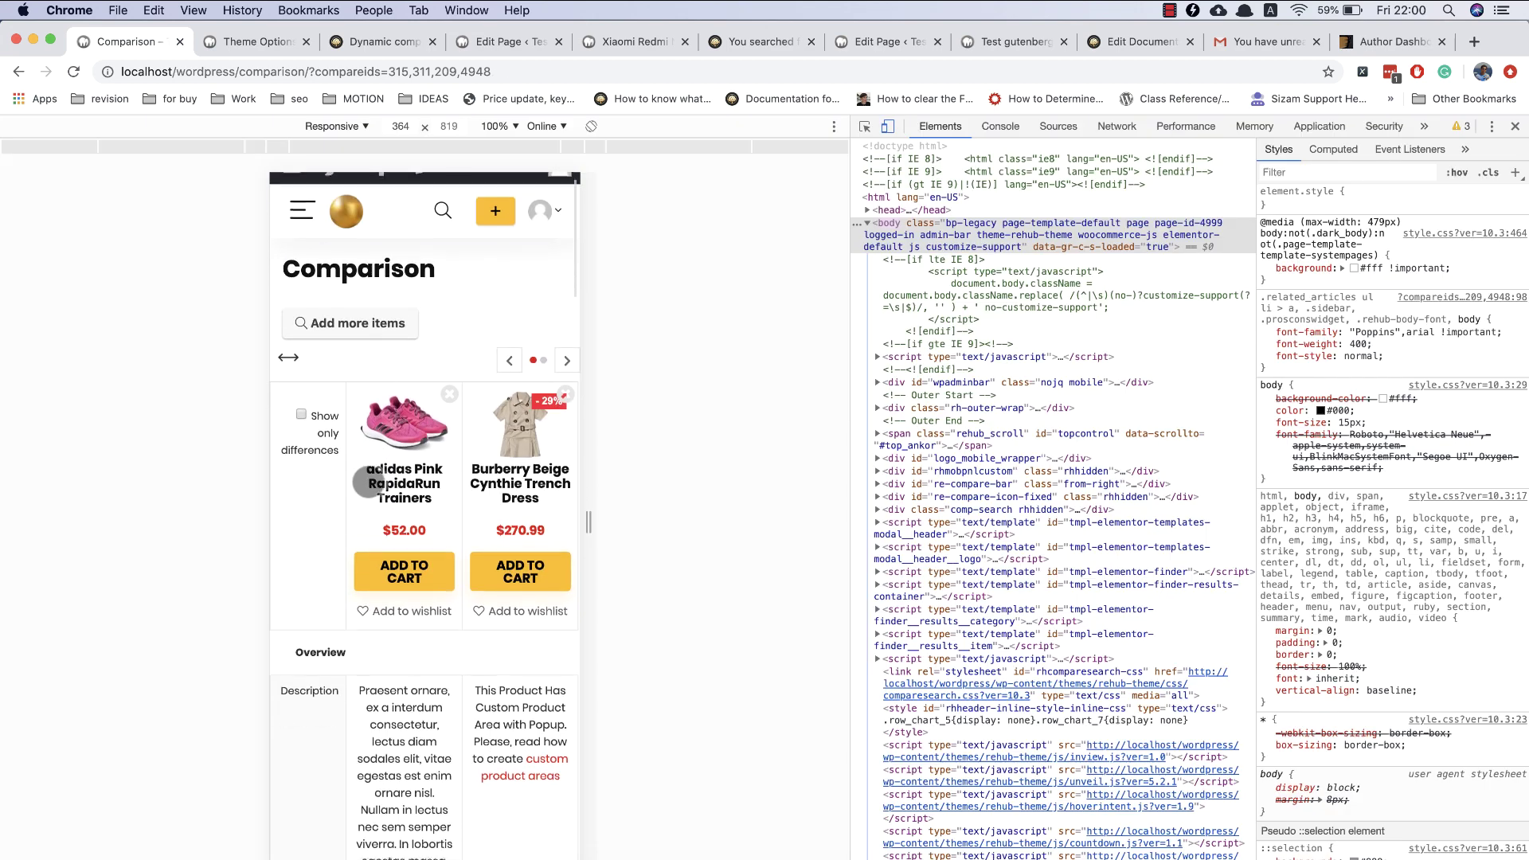
scroll(367, 482, "down", 5)
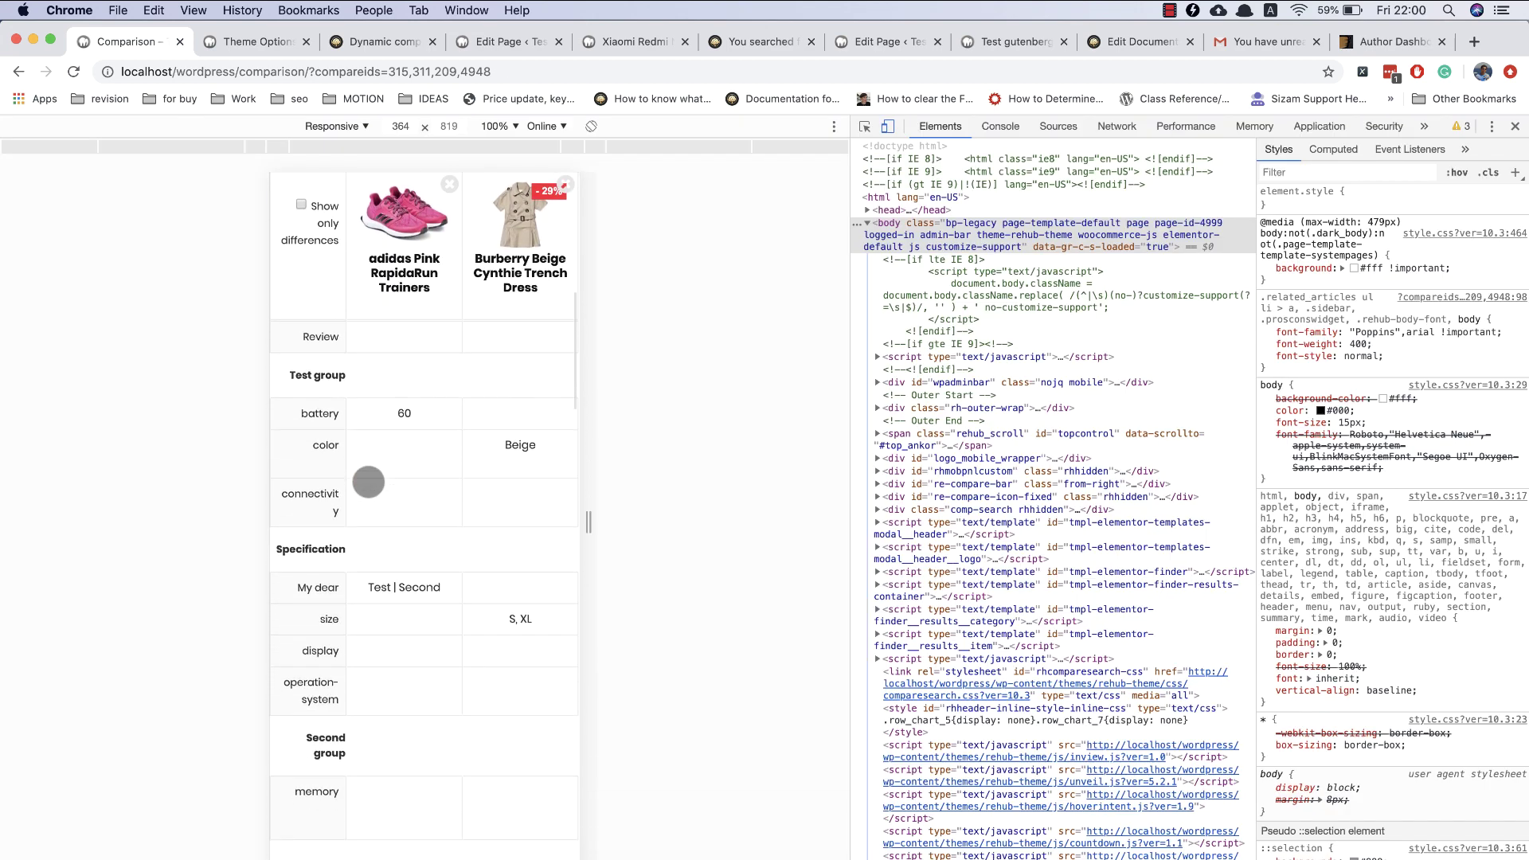
scroll(368, 482, "down", 5)
scroll(368, 482, "up", 15)
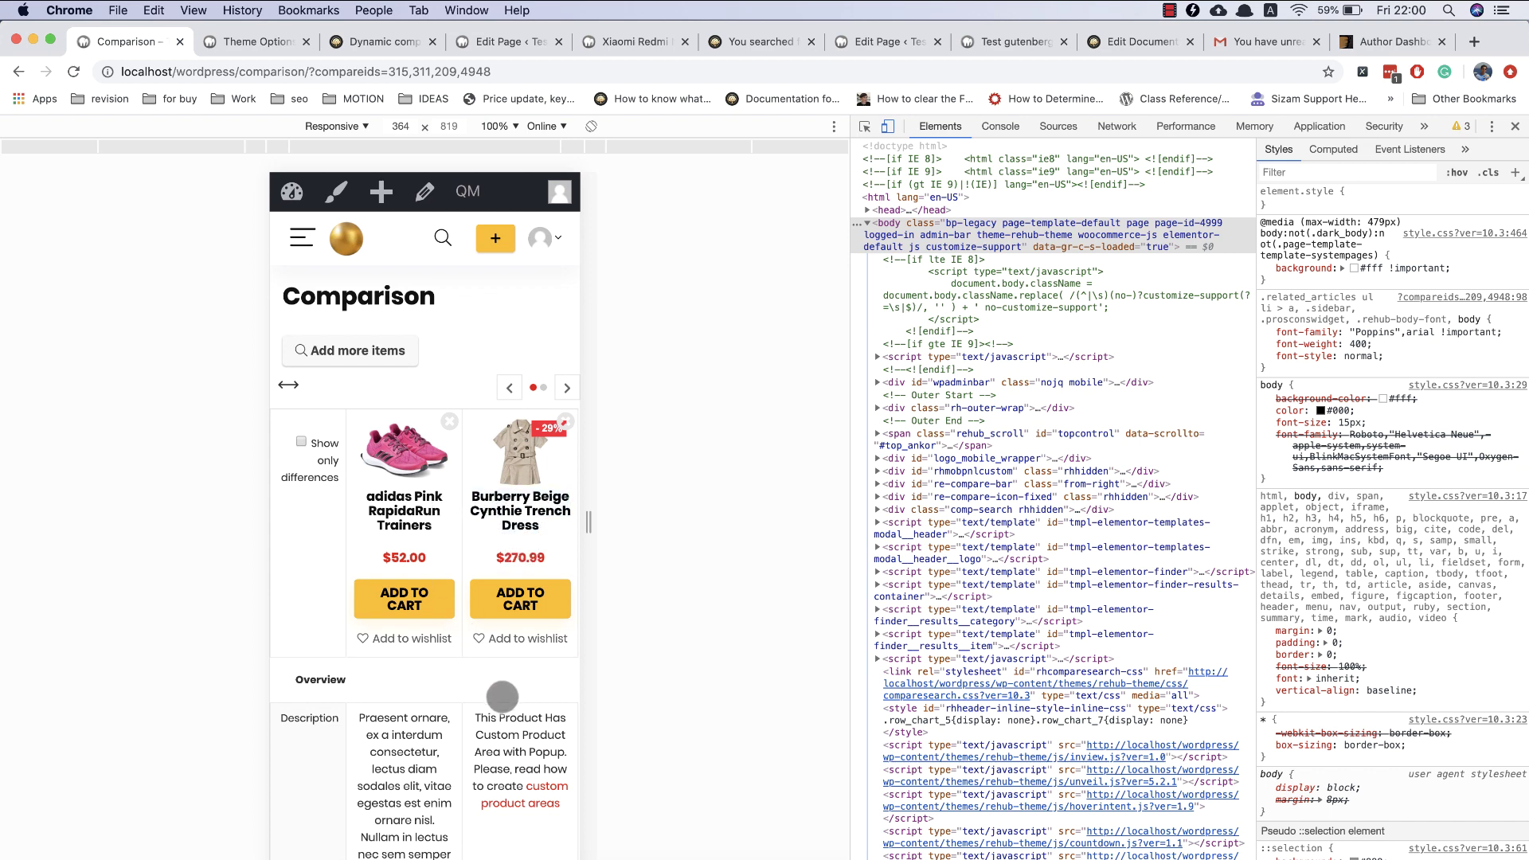
left_click_drag(494, 695, 580, 706)
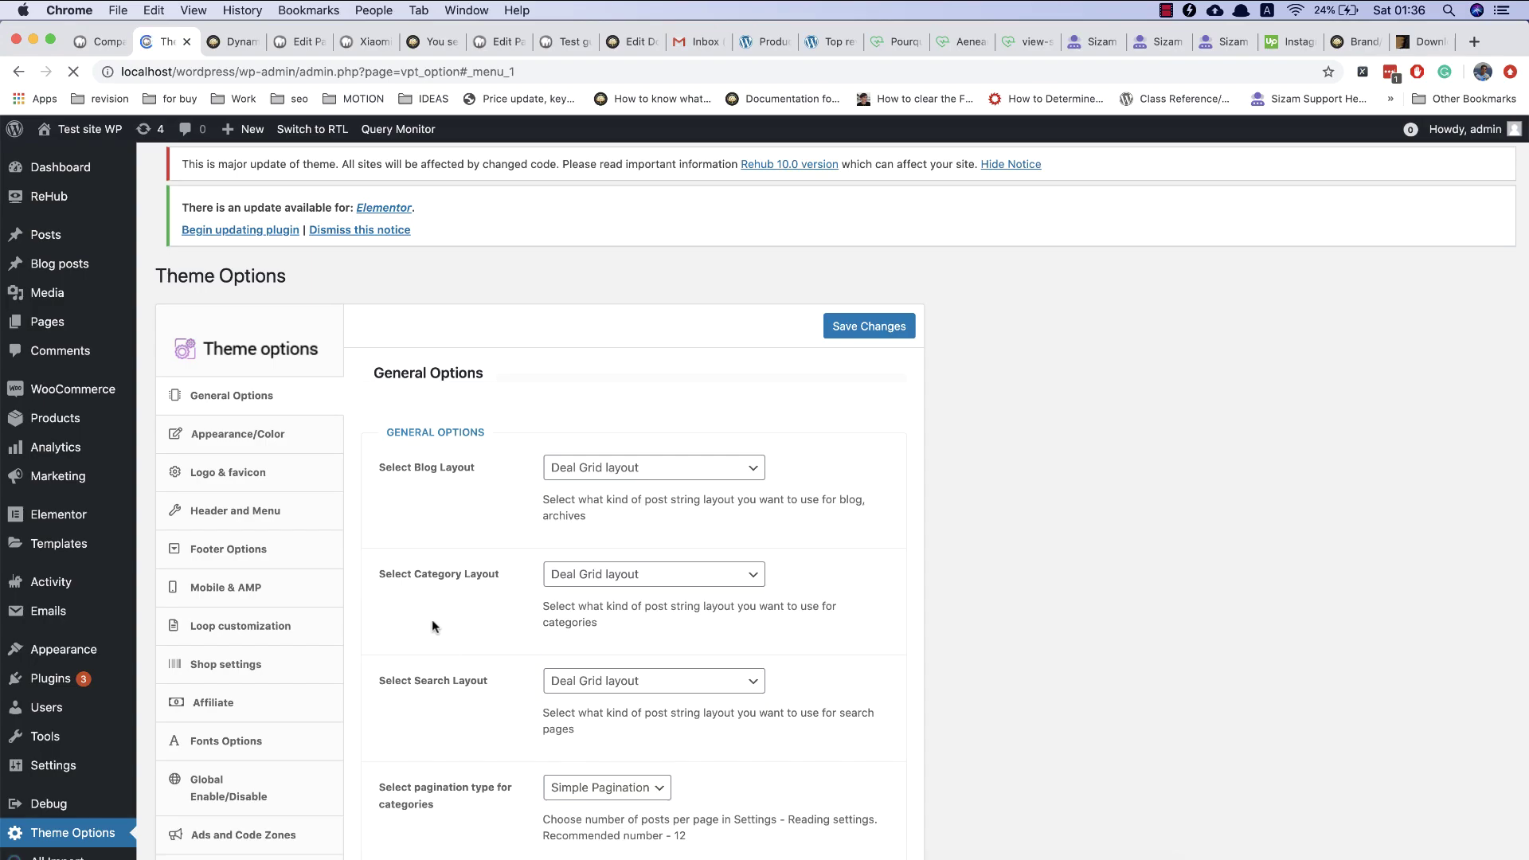
- Set the Header and Menu theme option for header layout to Shop/Comparison header (logo + search + login + cart/compare icon) and save
left_click(275, 527)
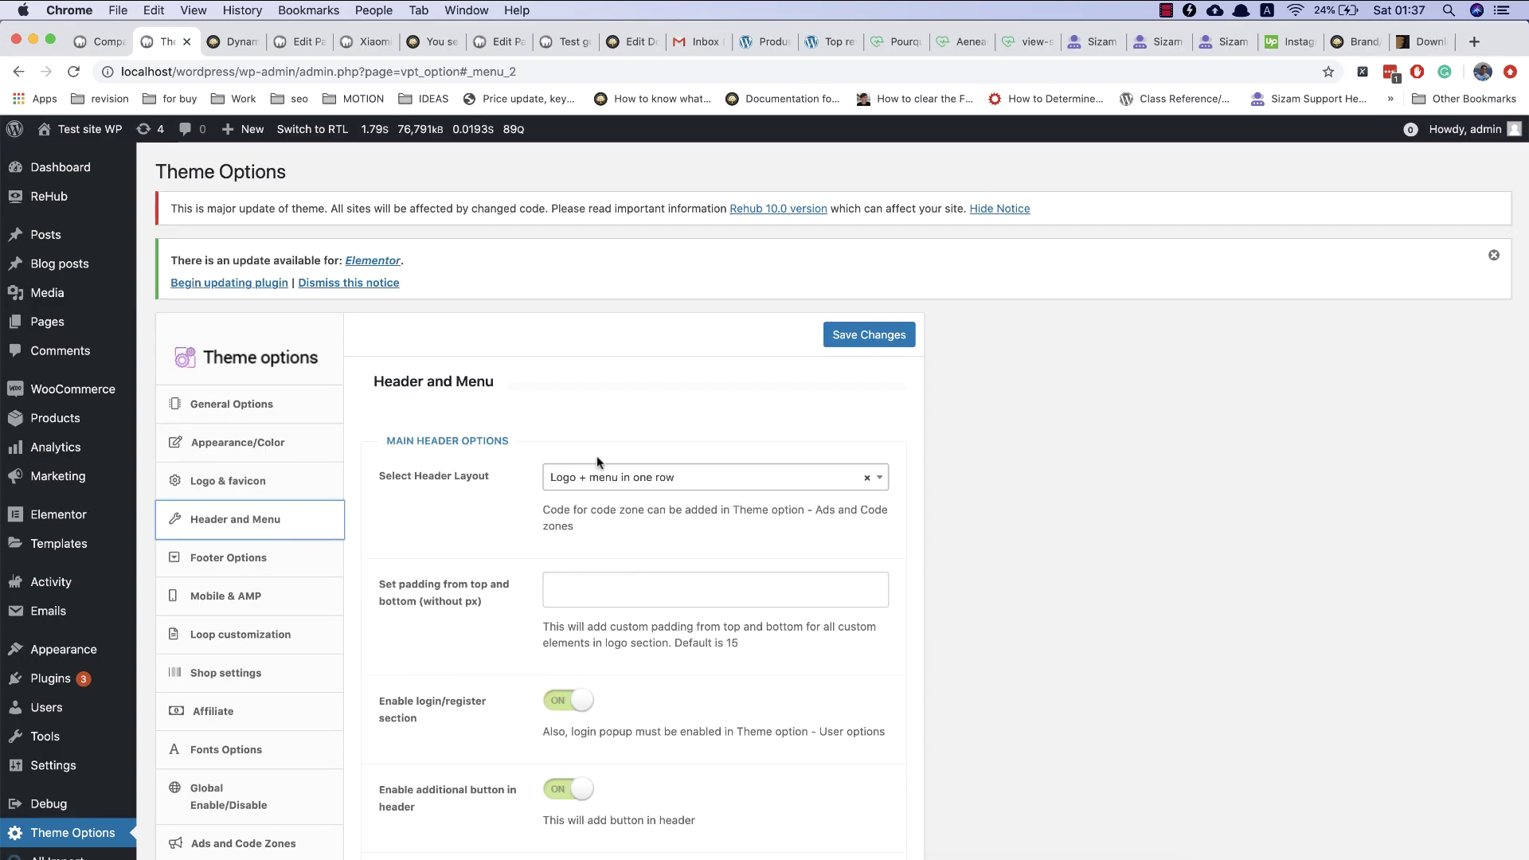
scroll(598, 460, "down", 3)
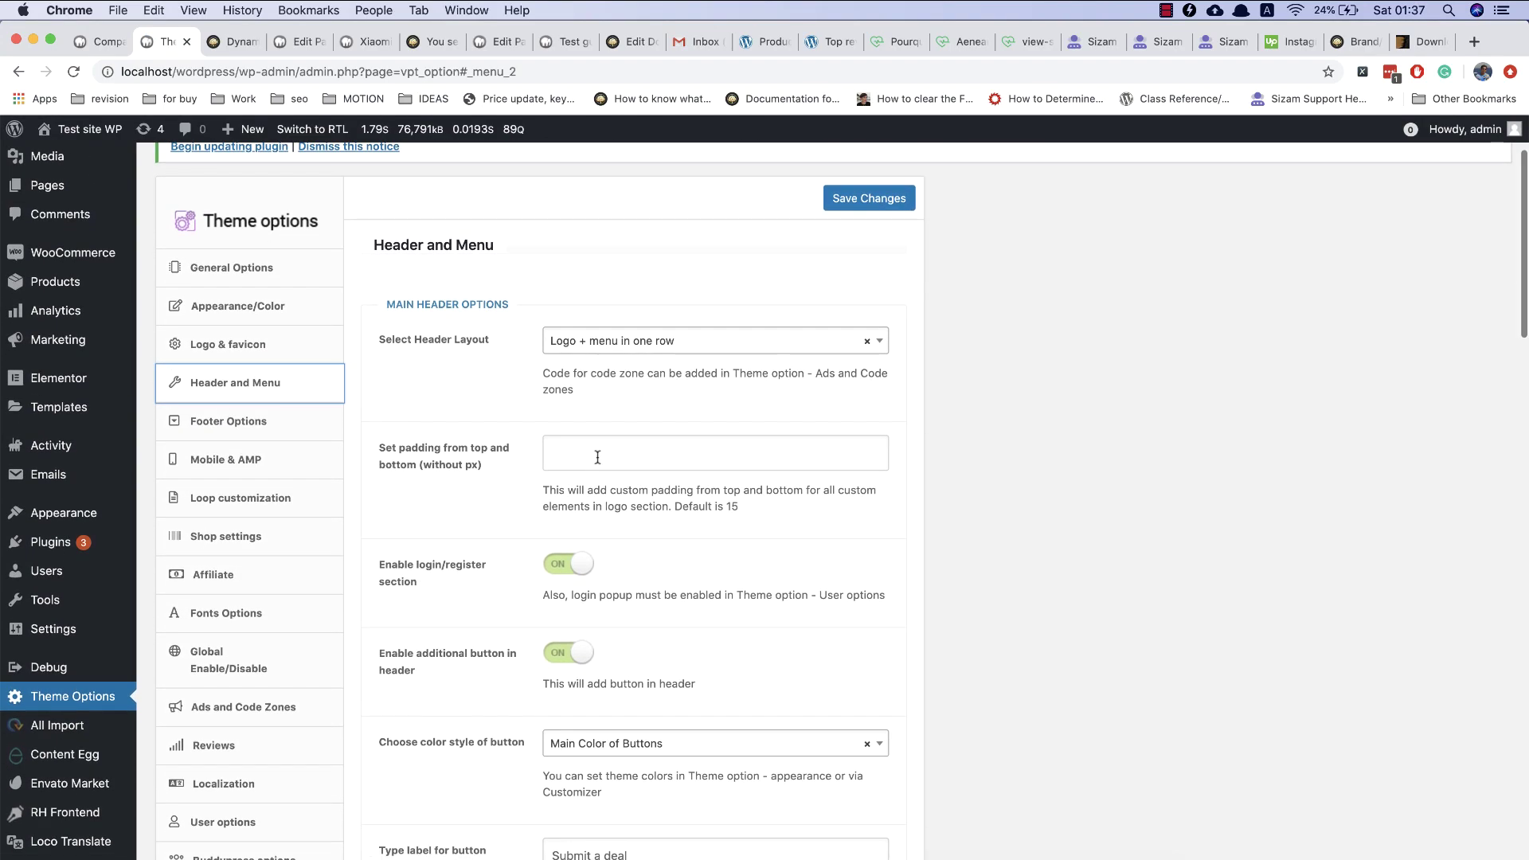
left_click(653, 349)
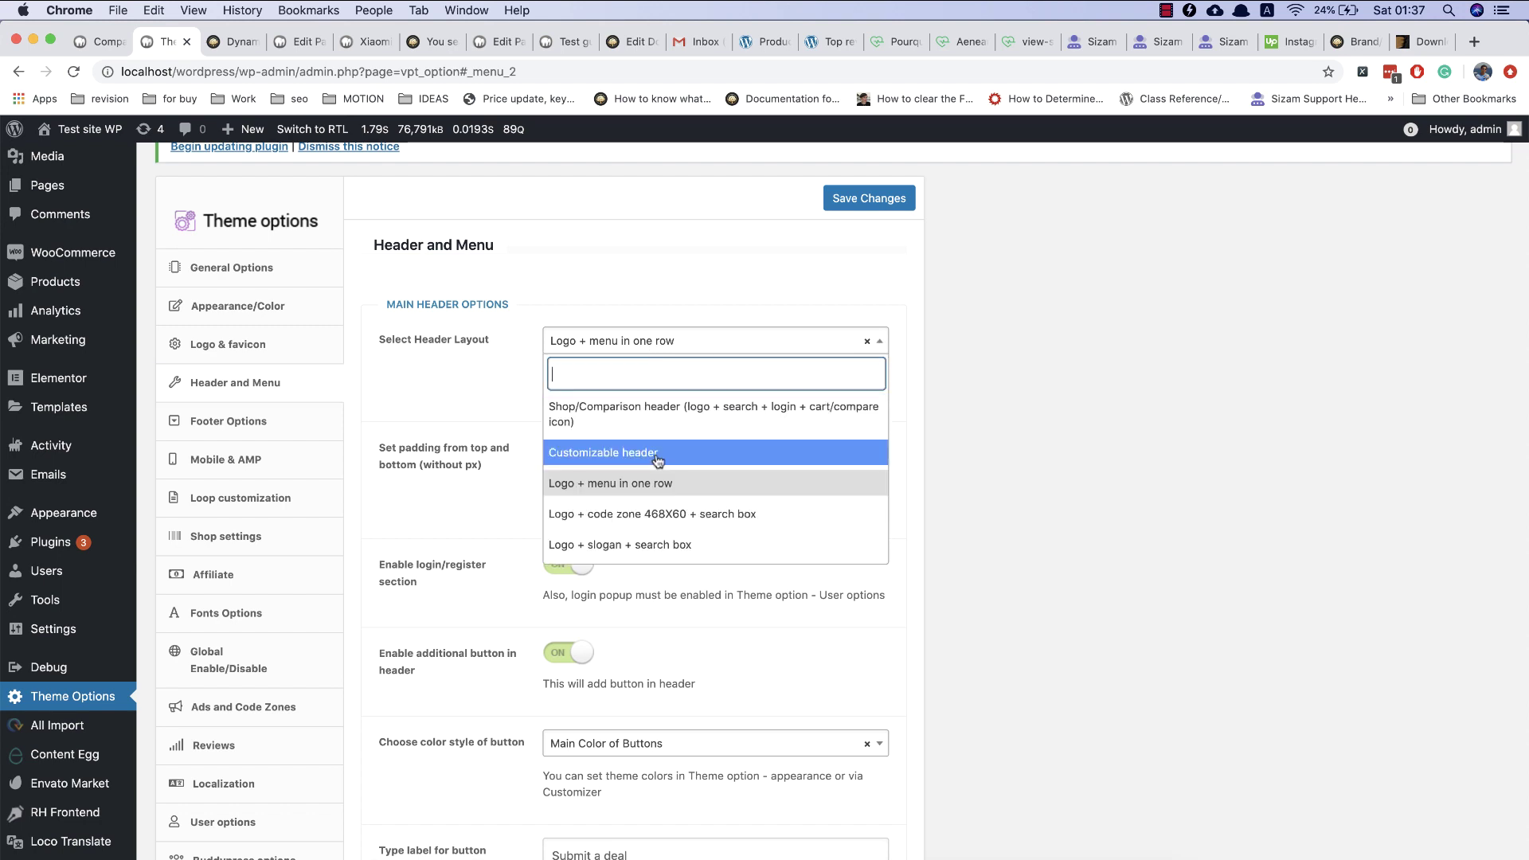
scroll(659, 447, "down", 3)
scroll(660, 447, "down", 2)
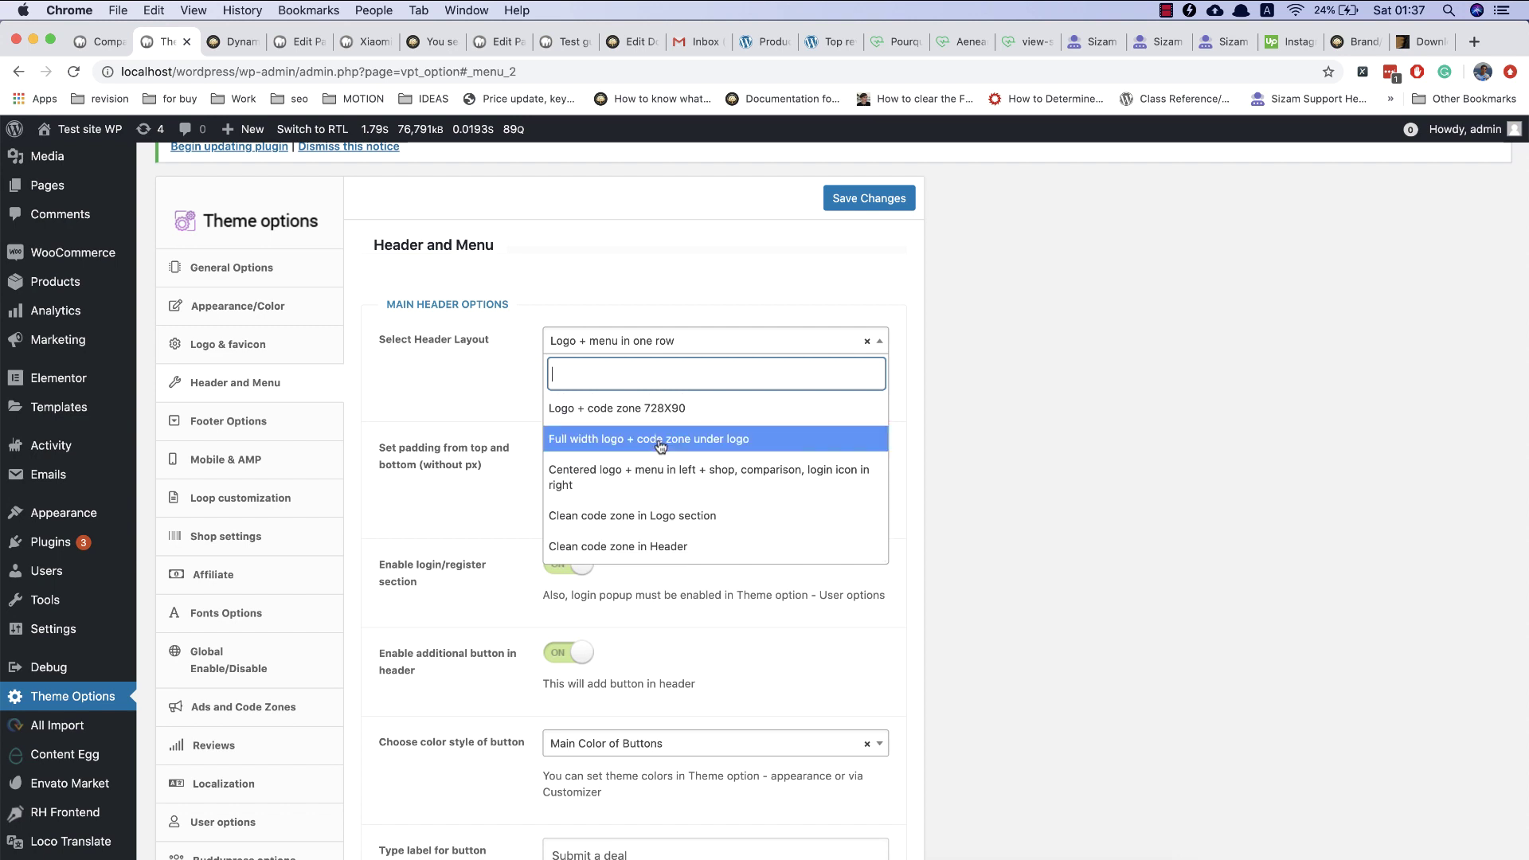
scroll(660, 446, "up", 5)
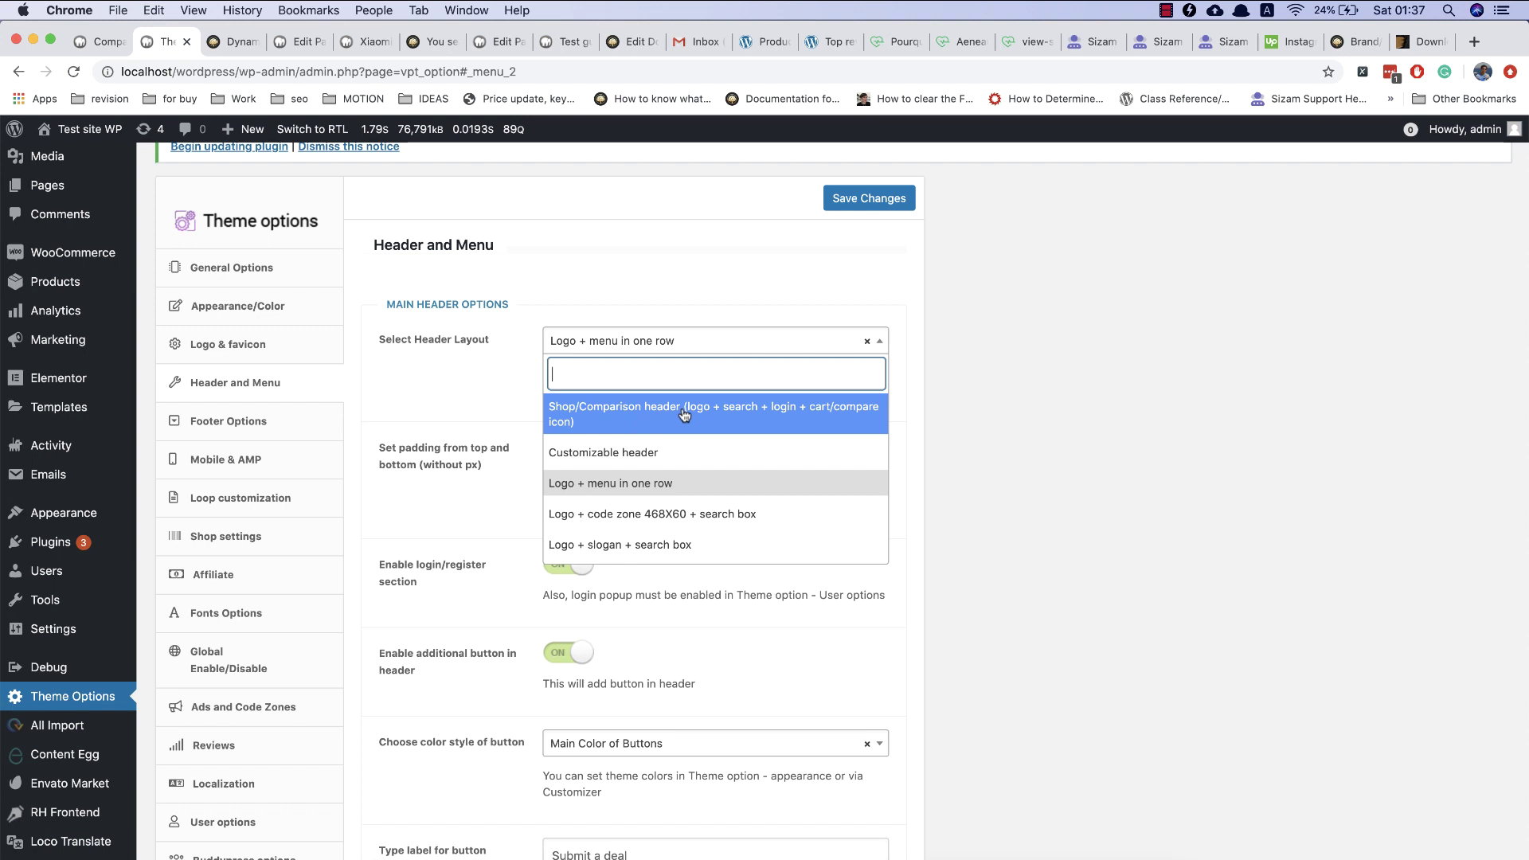
left_click(683, 412)
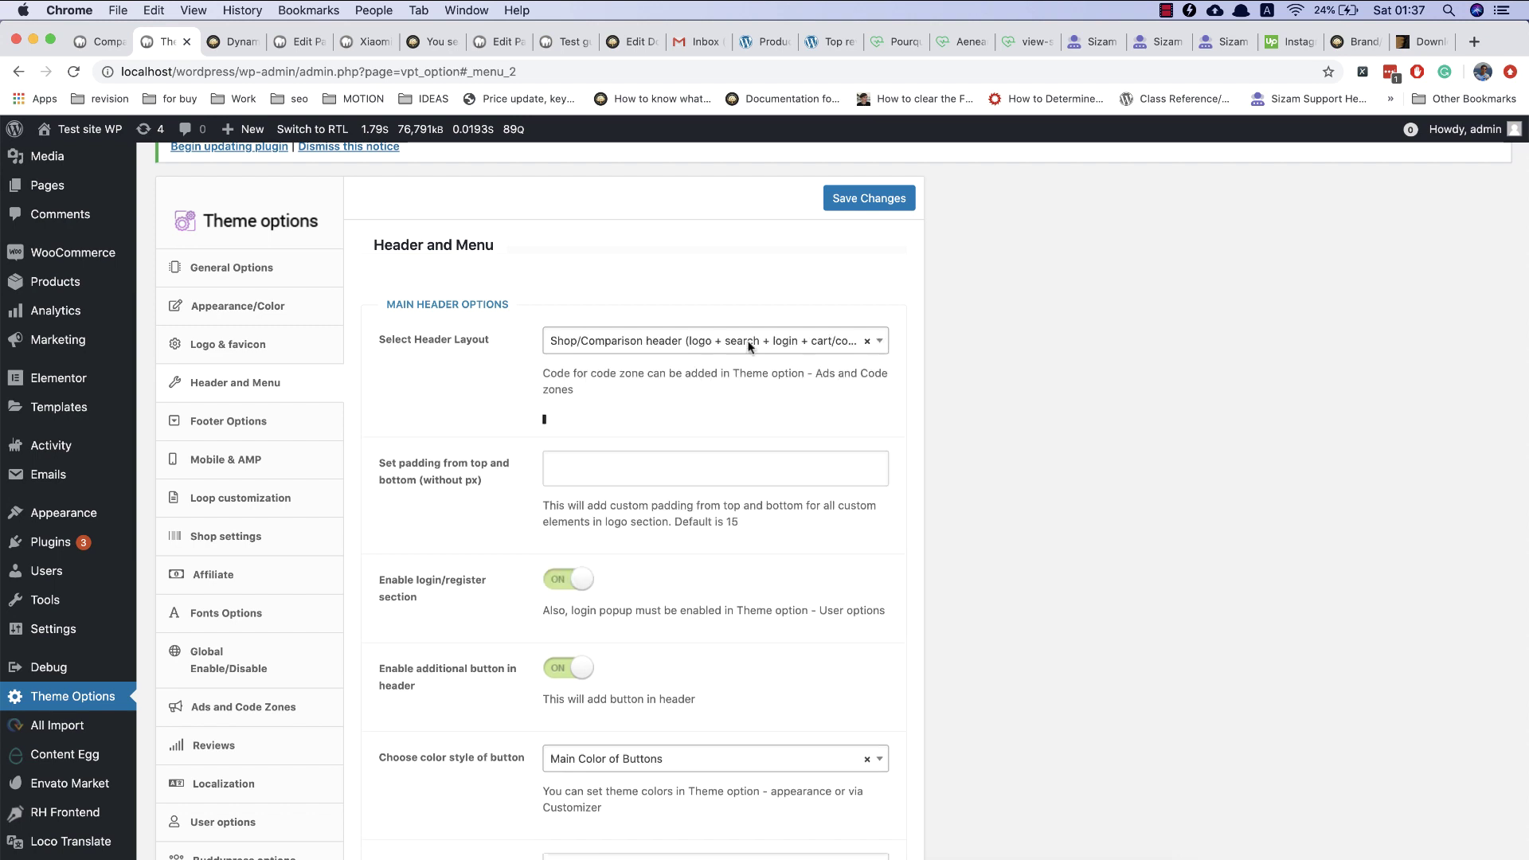
left_click(875, 202)
- Turn on Enable Compare Icon in the main header options and save the theme options
mouse_move(398, 130)
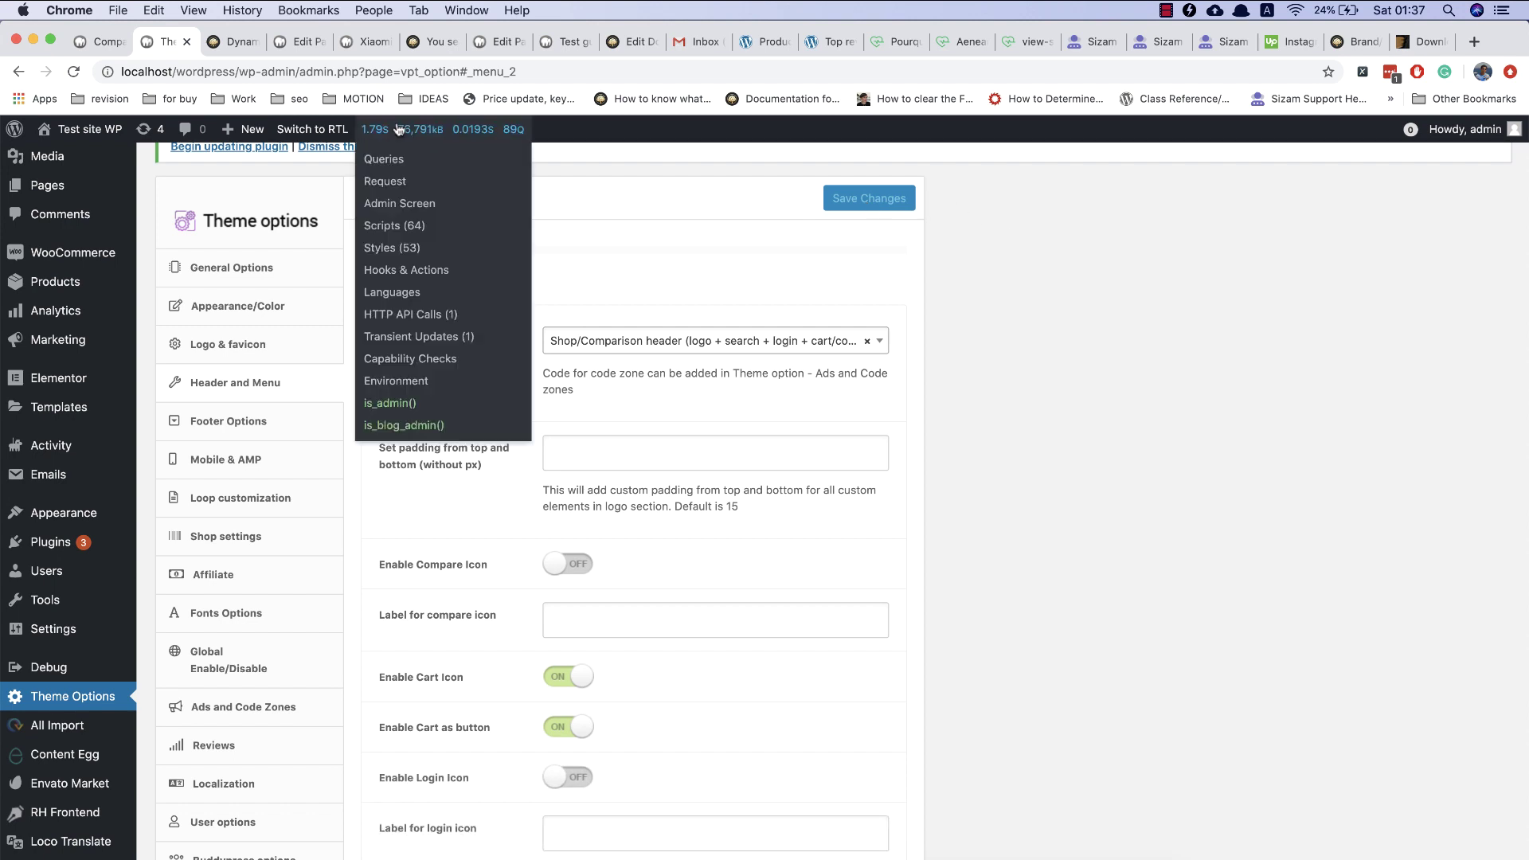
scroll(519, 740, "down", 3)
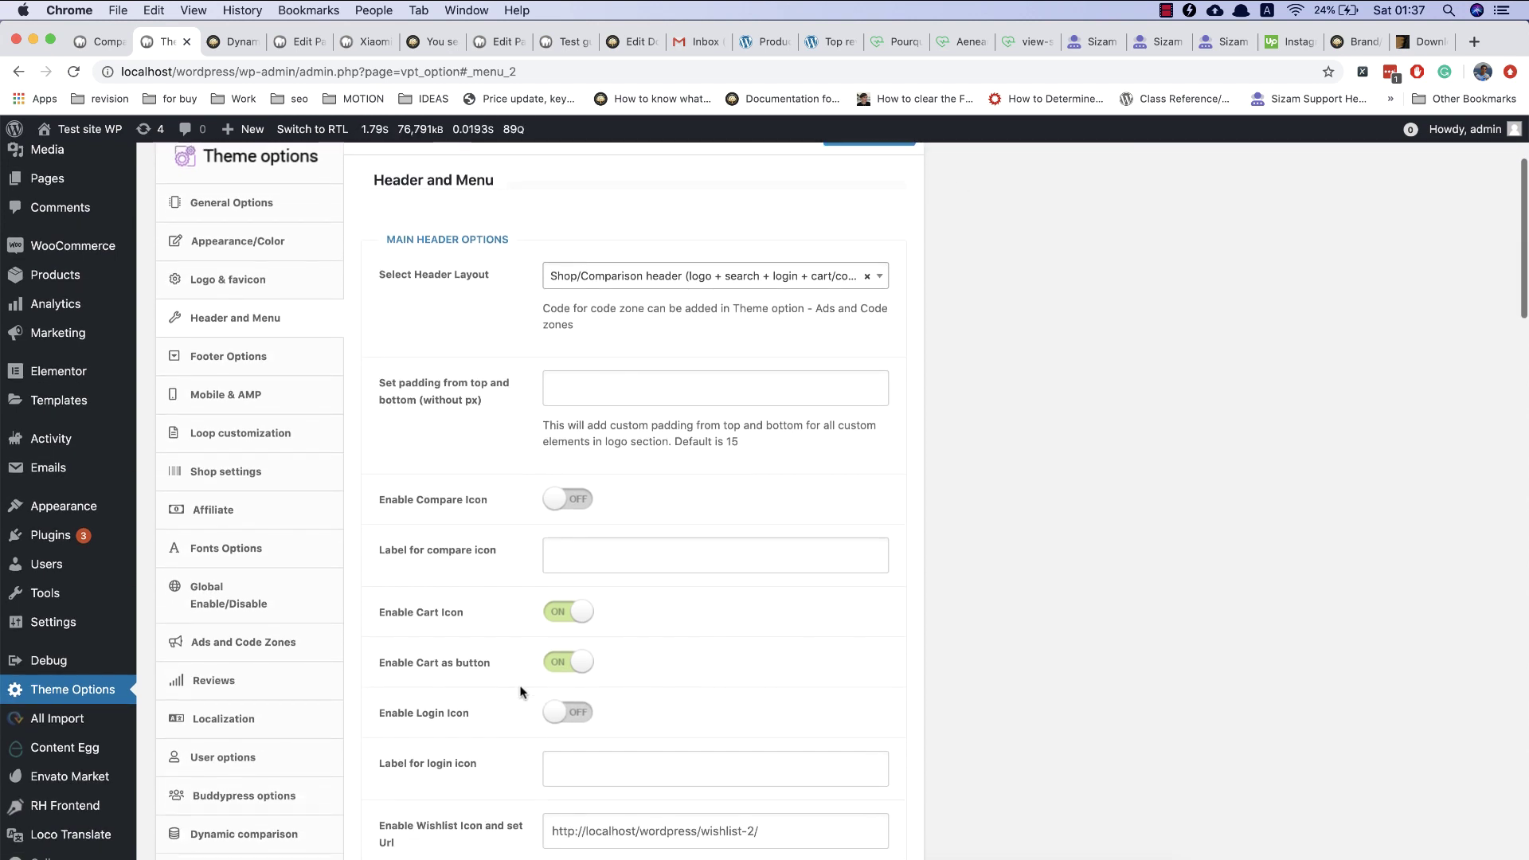
scroll(521, 691, "down", 2)
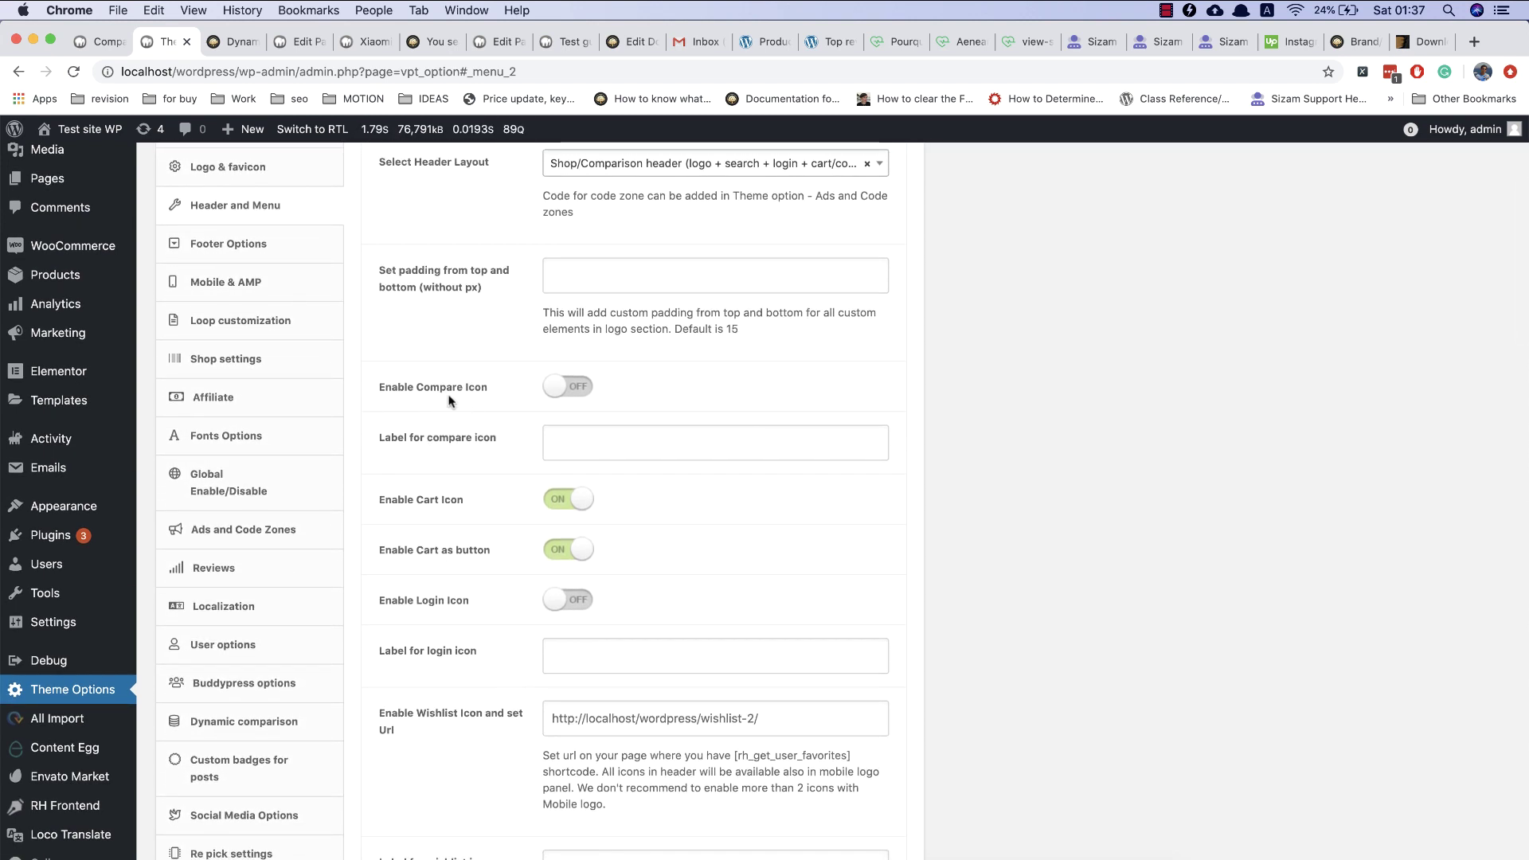
left_click(579, 396)
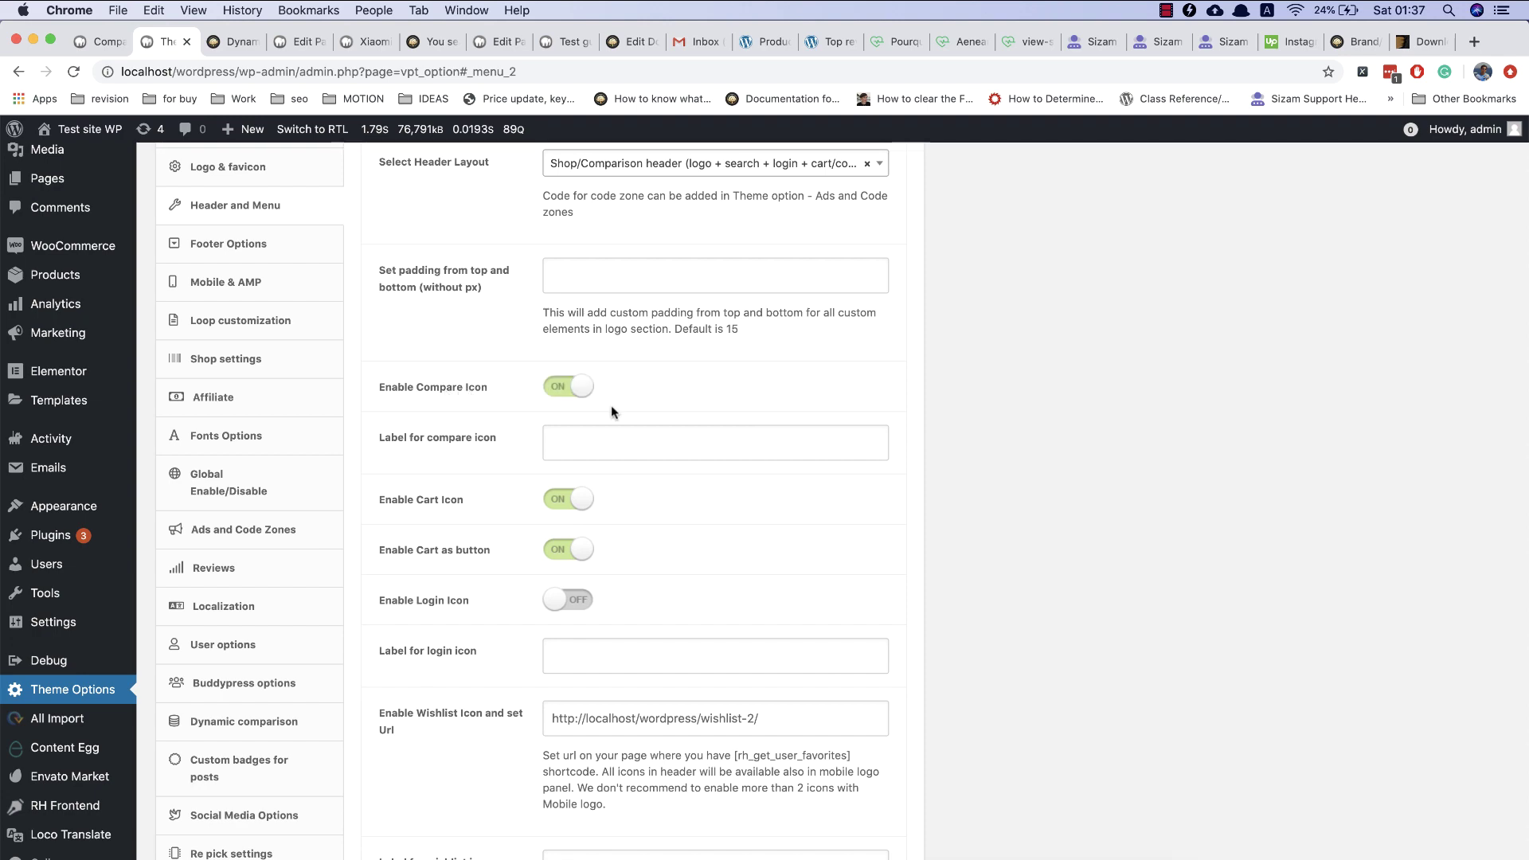
scroll(632, 536, "up", 8)
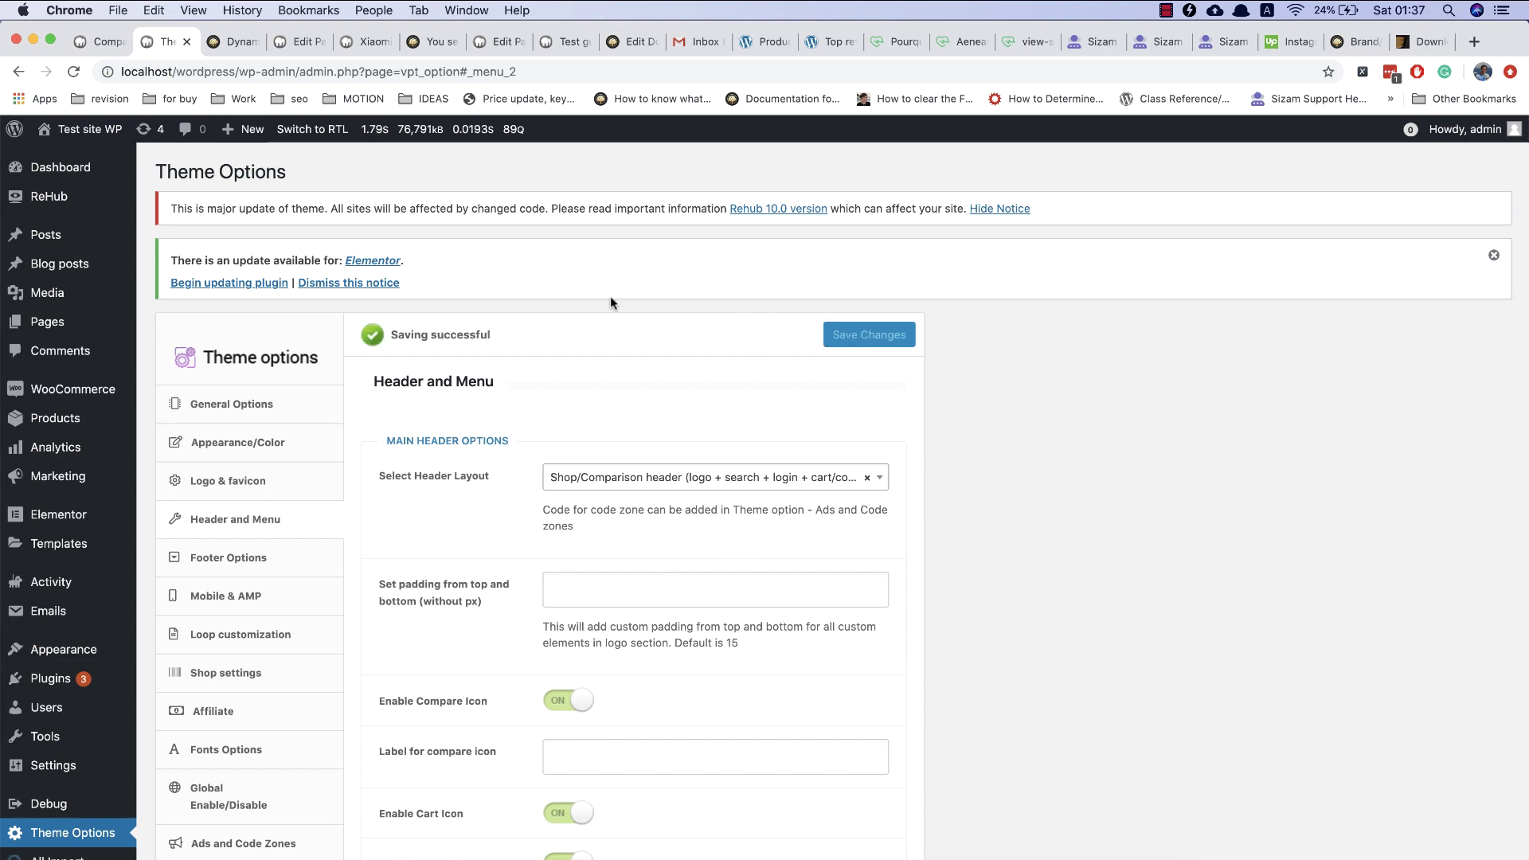
- Check the header on the live Comparison page, and save the Dynamic comparison options with Disable button in right side off
left_click(100, 42)
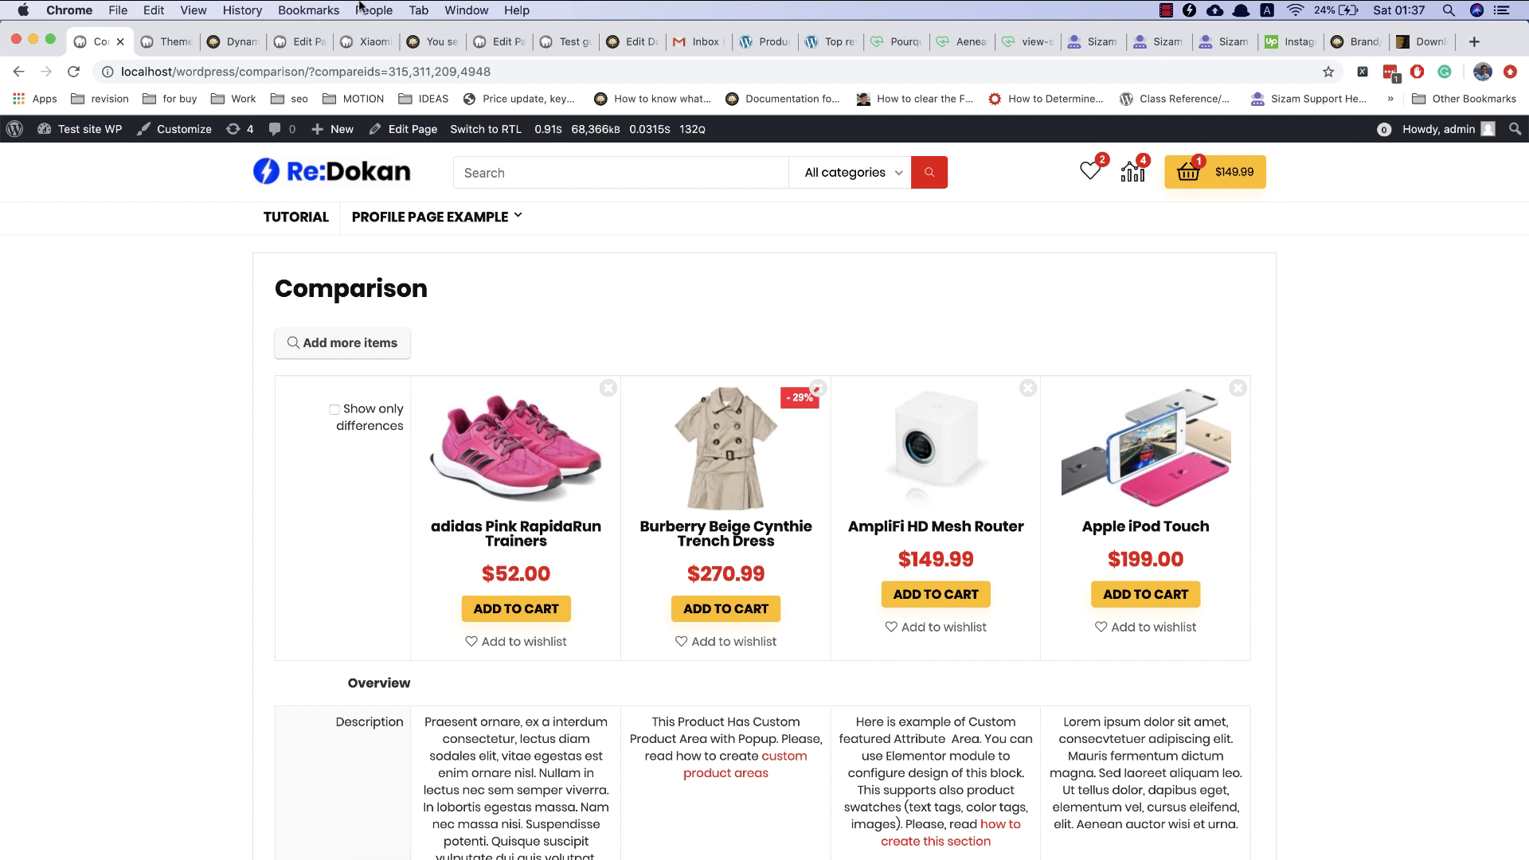
left_click(169, 42)
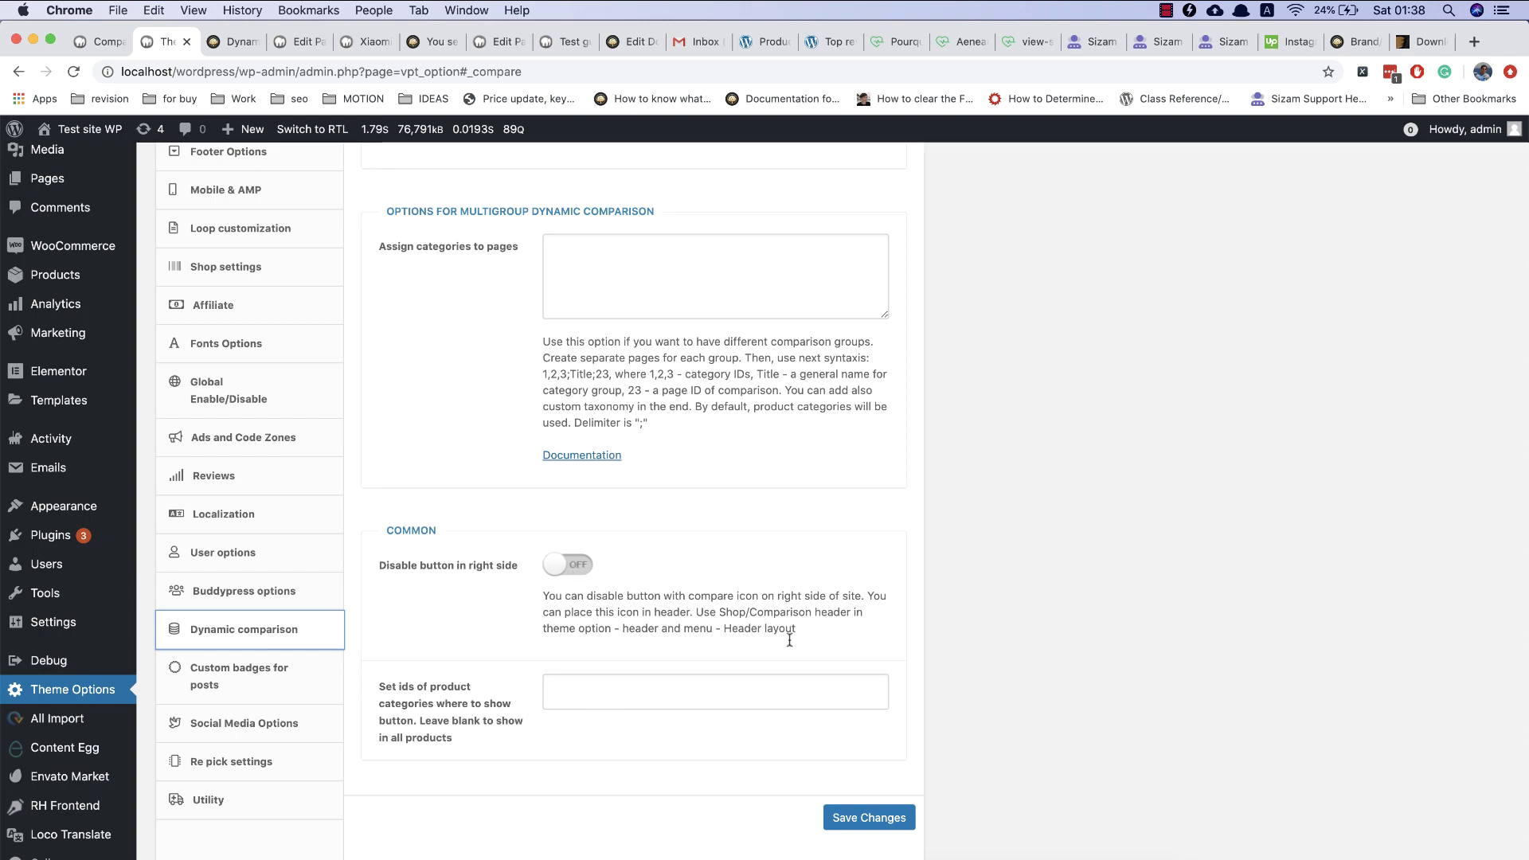
left_click(870, 816)
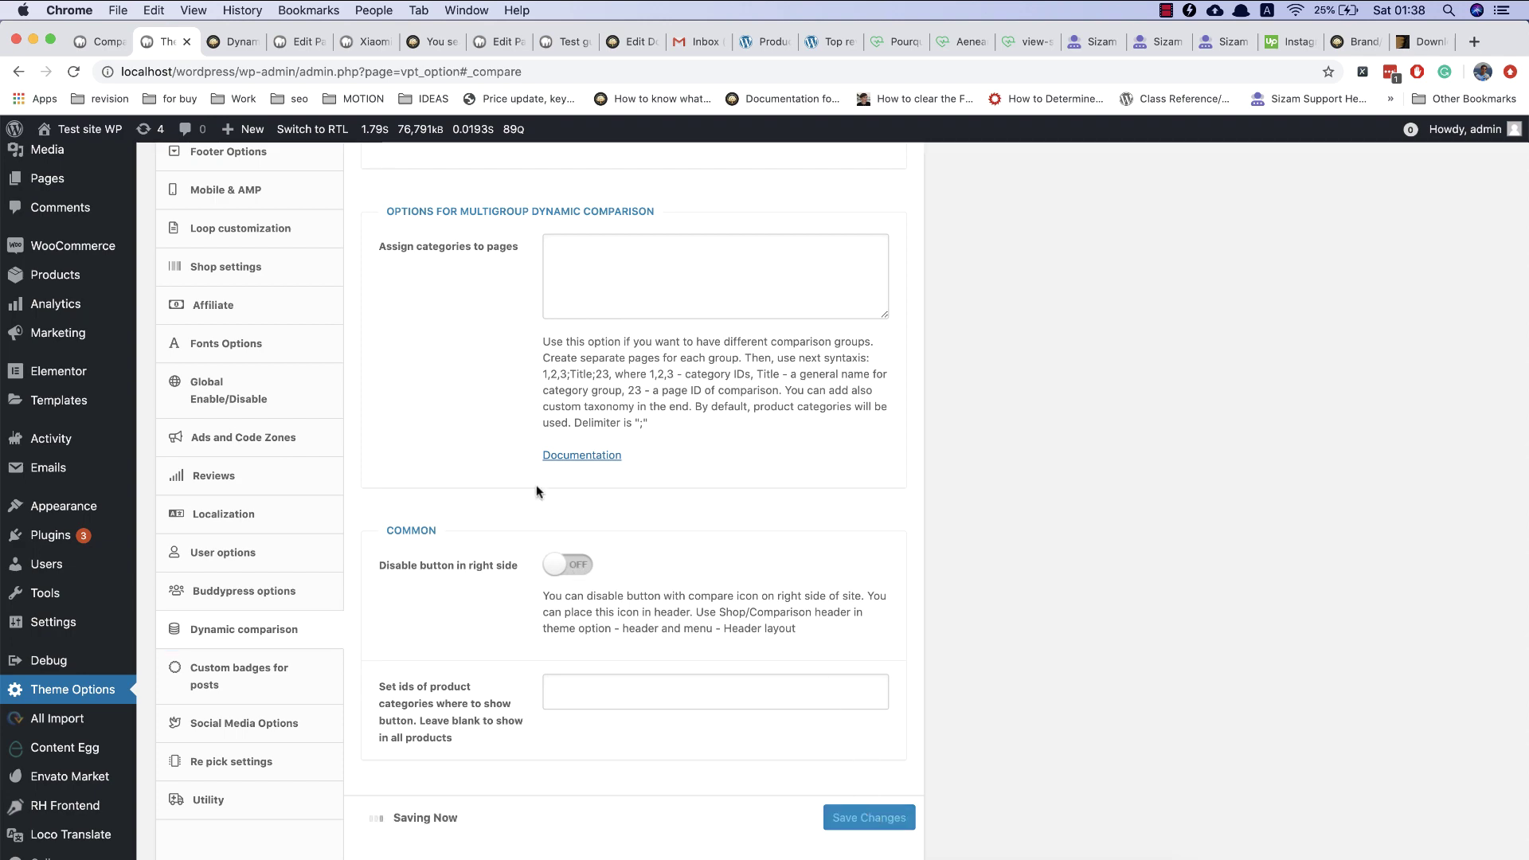
- View the Compare items list from the live Shop page's floating compare icon, and close it
key("ctrl+shift+Tab")
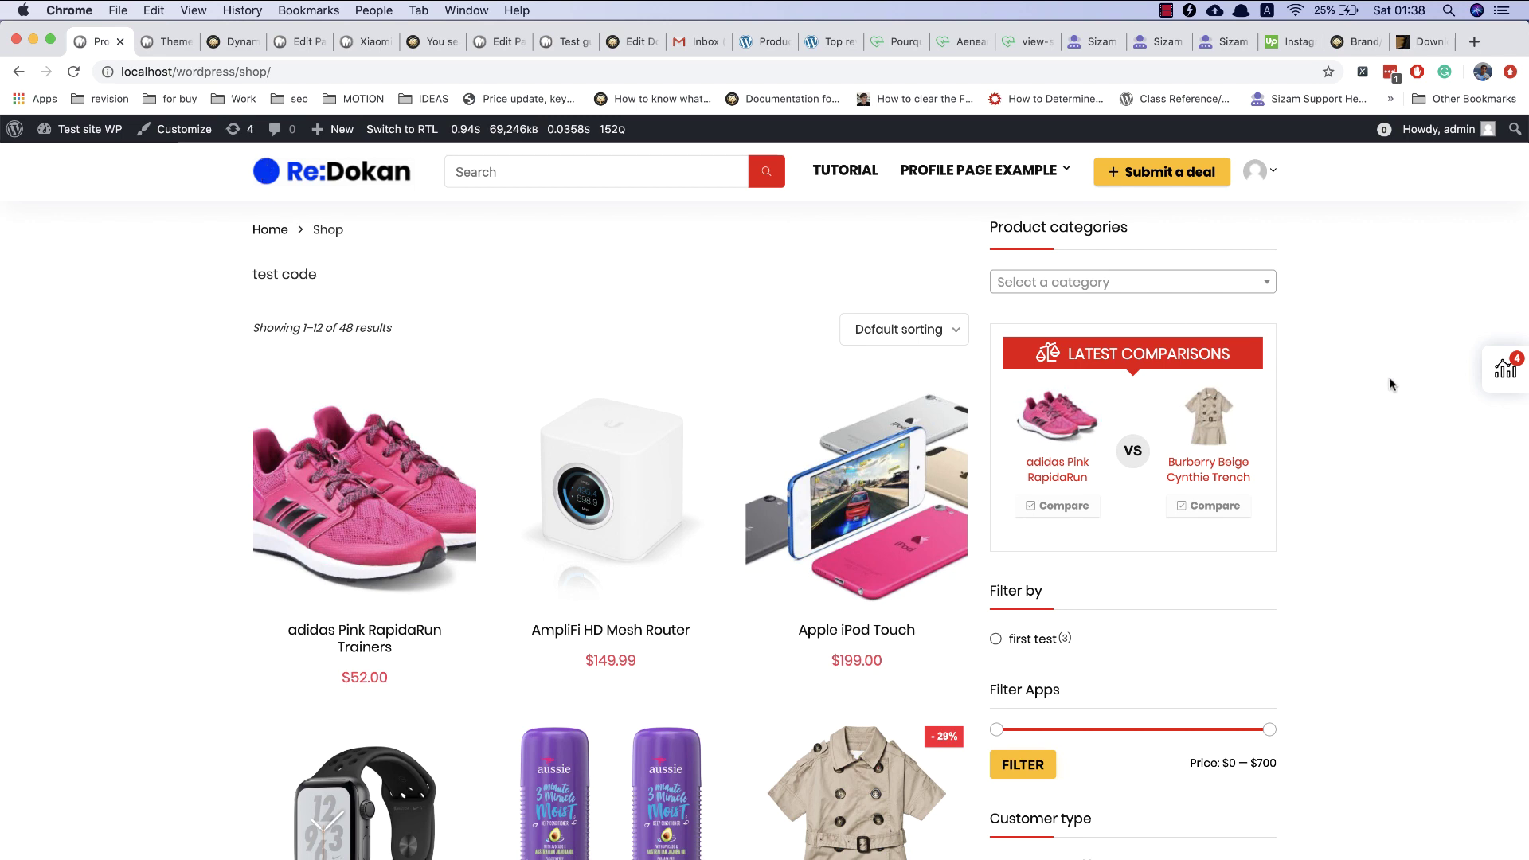
left_click(1519, 369)
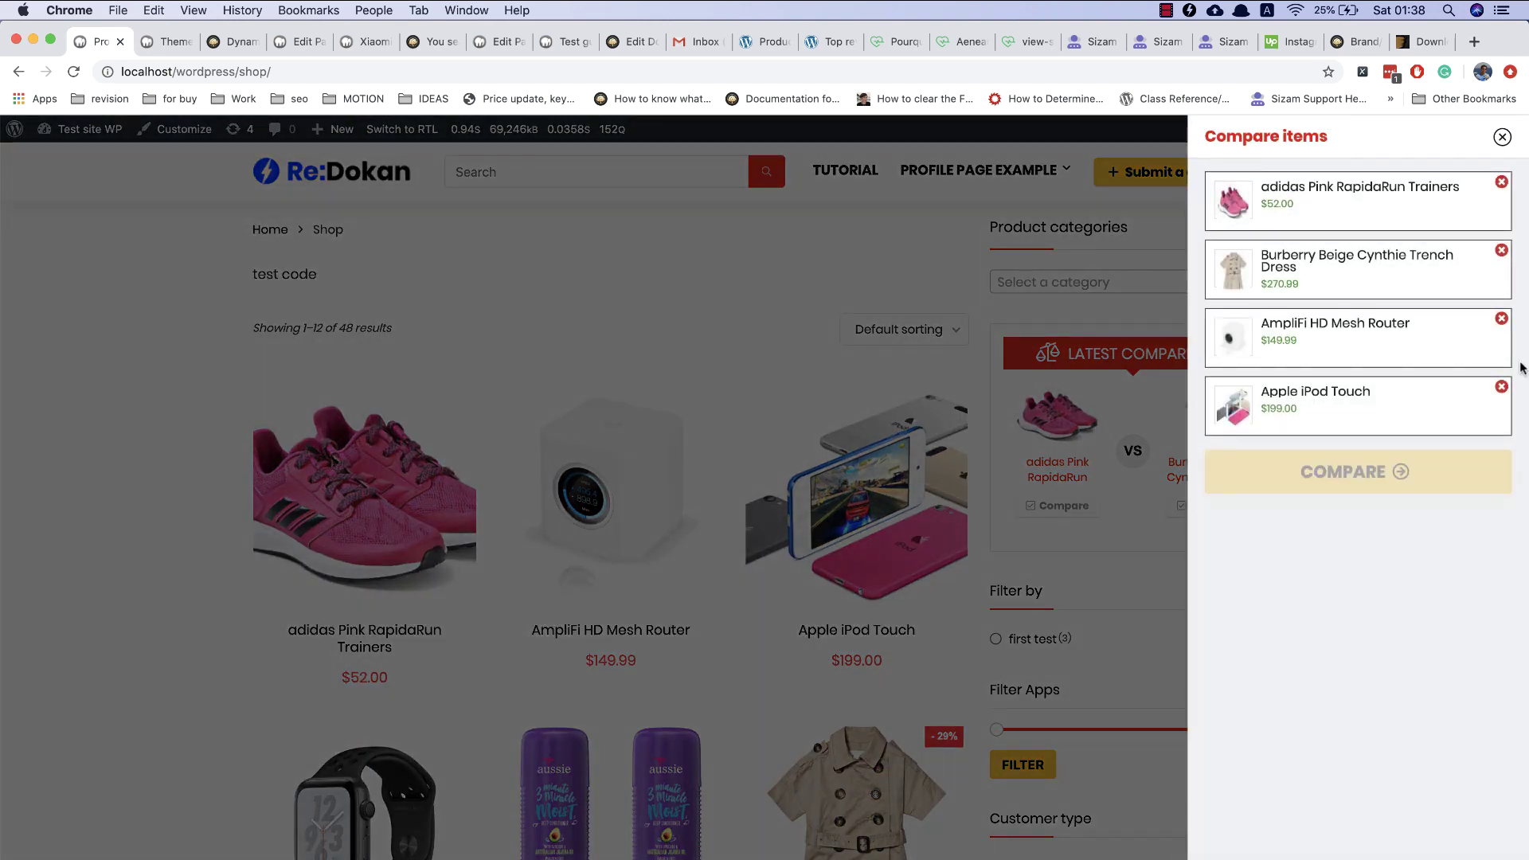
left_click(1500, 142)
- Add the Aussie Paraben-Free Miracle Moist product from the Shop page to the compare items and launch the comparison
scroll(787, 605, "down", 5)
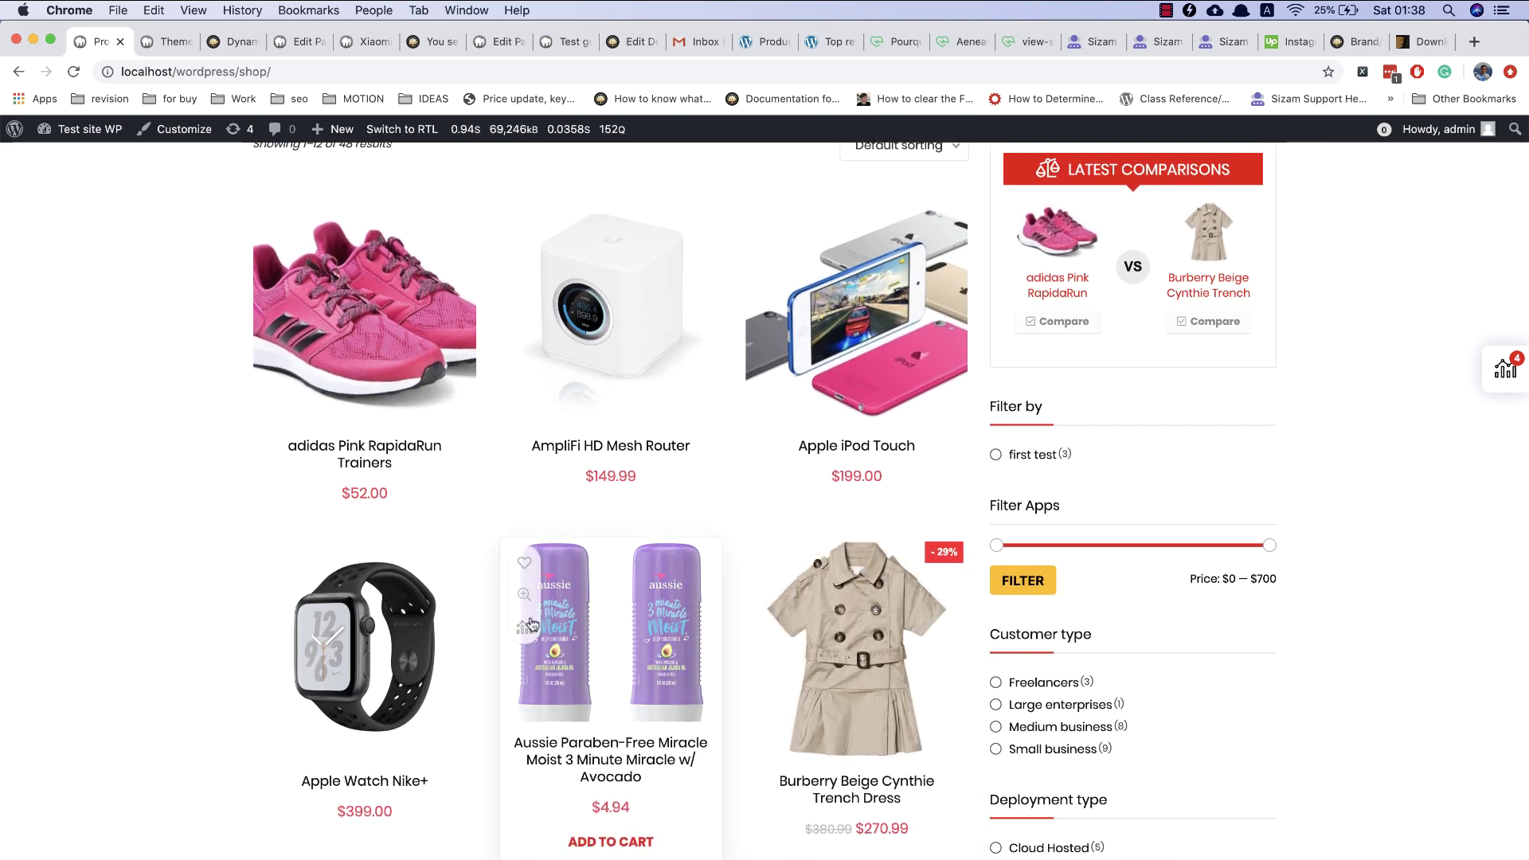
left_click(528, 627)
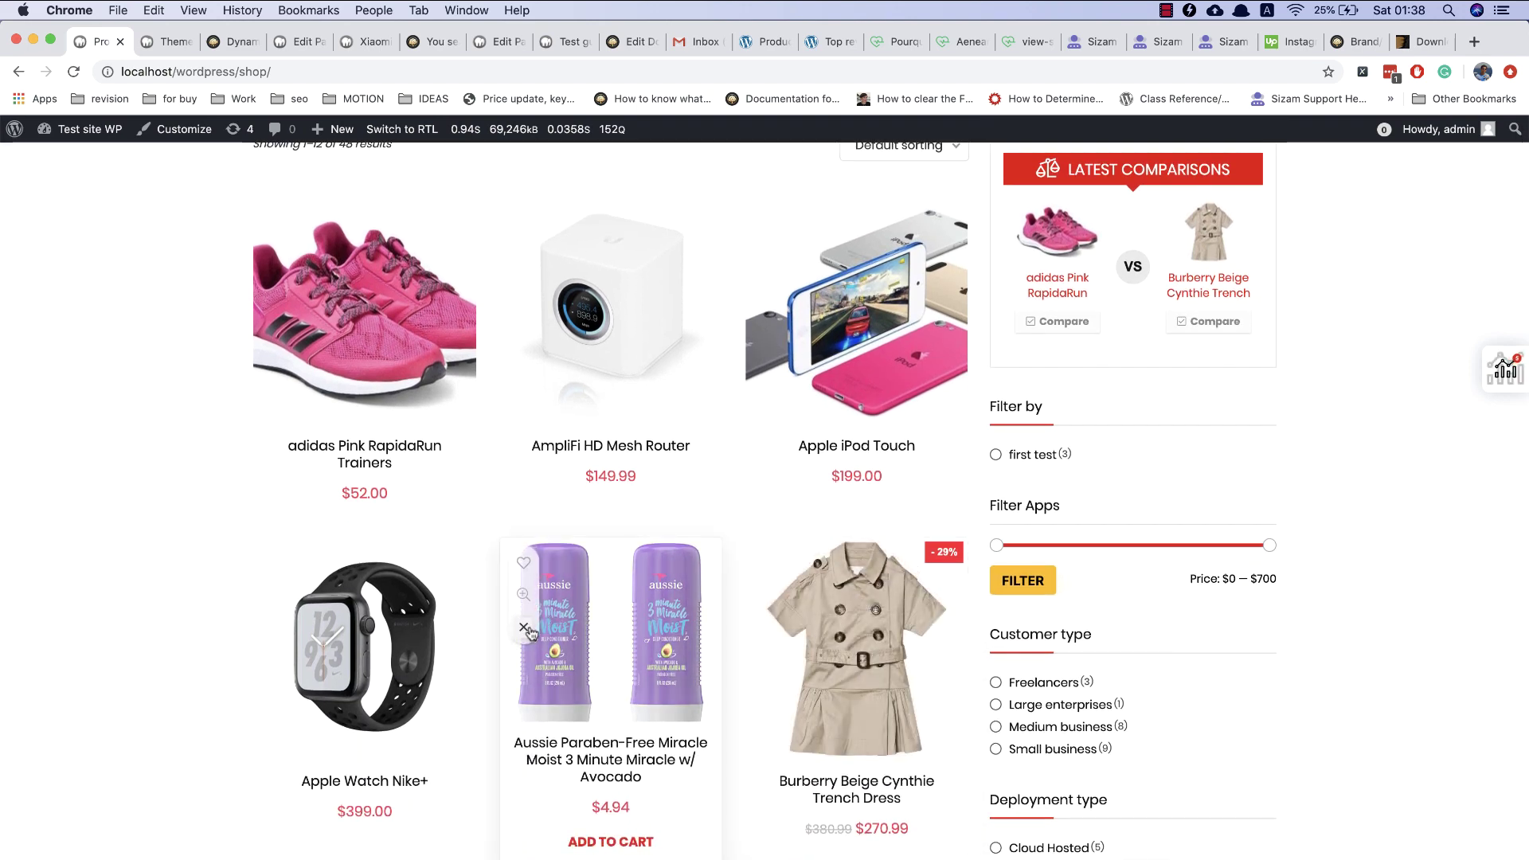
left_click(1515, 376)
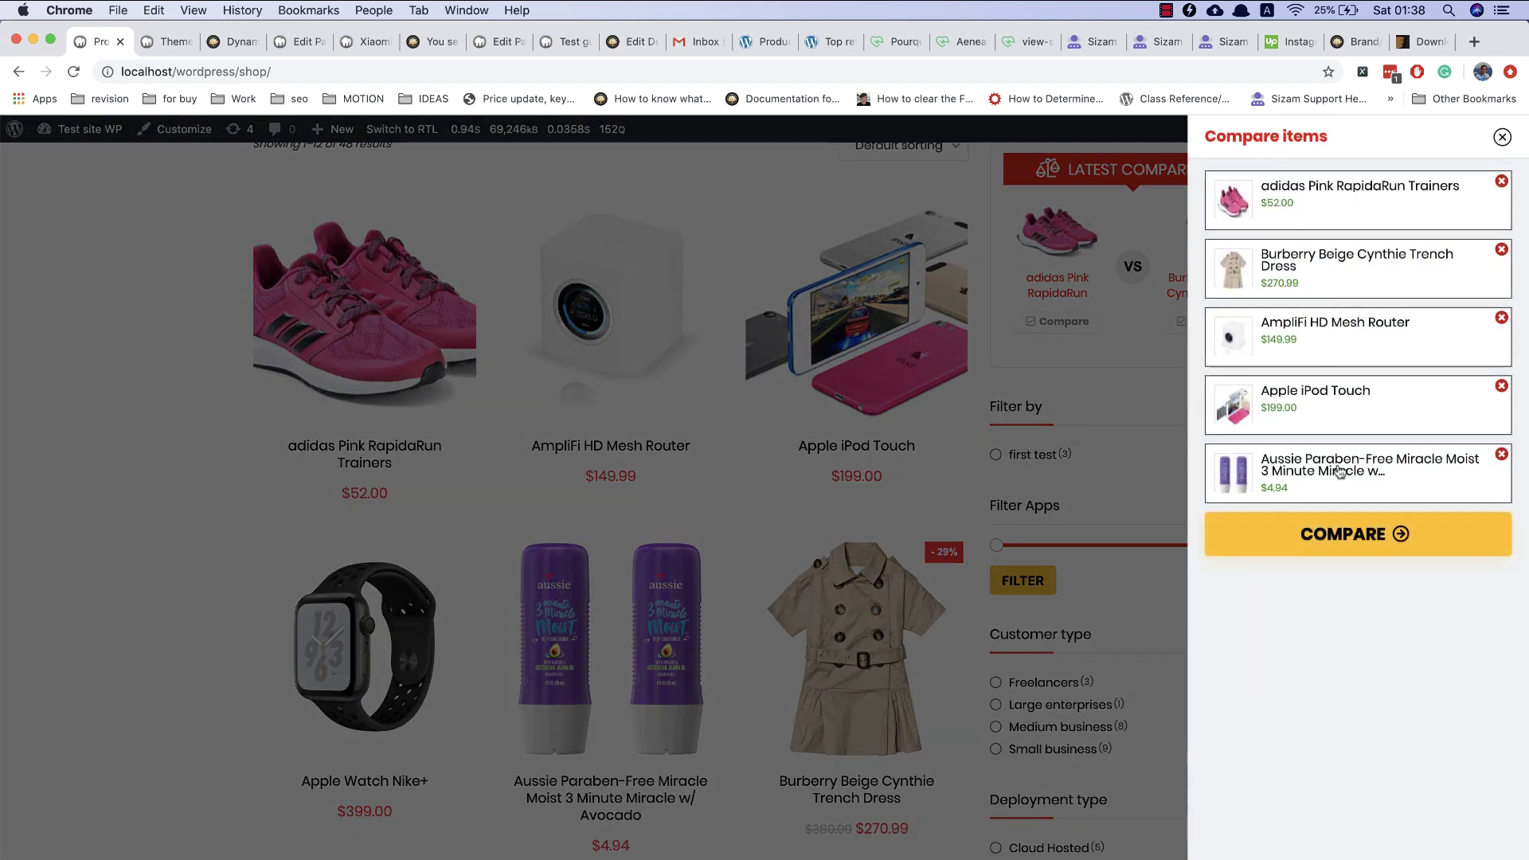
left_click(1365, 537)
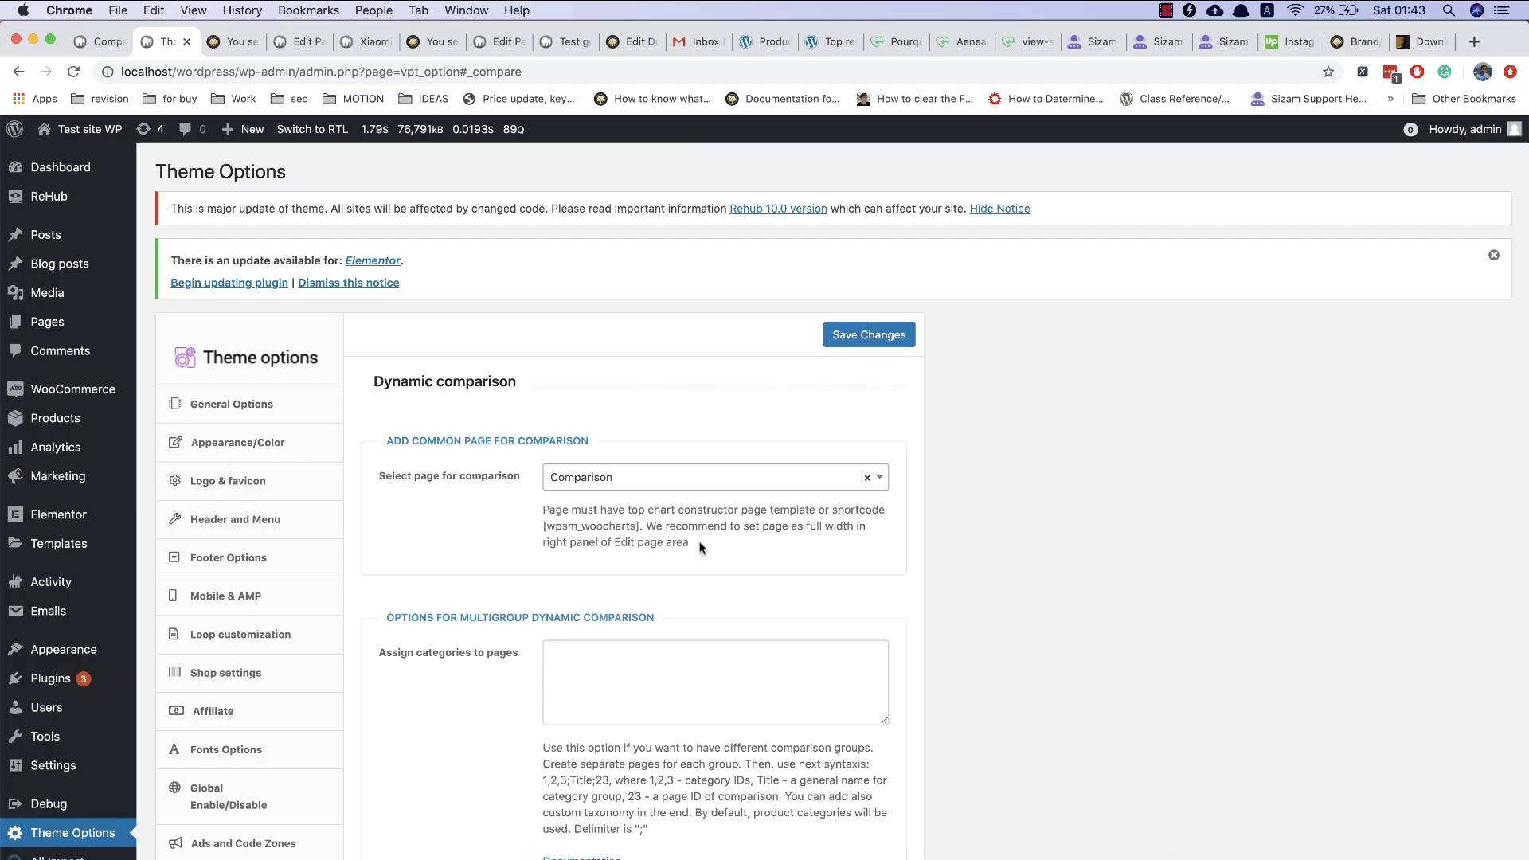
- Search the theme documentation for "comparison page with products" from ReHub's Support and tips page
mouse_move(83, 191)
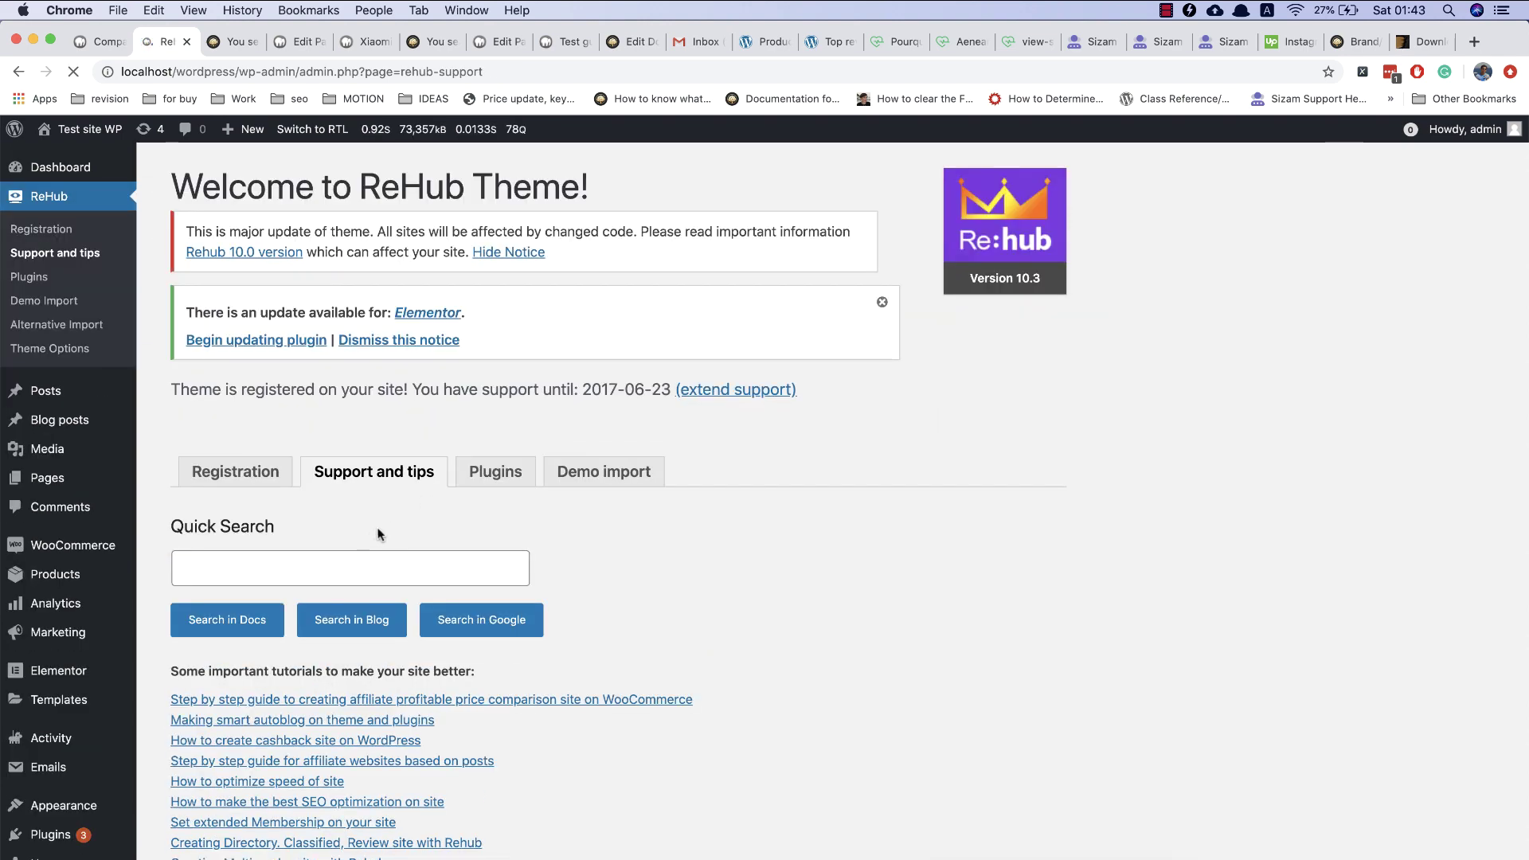
left_click(343, 563)
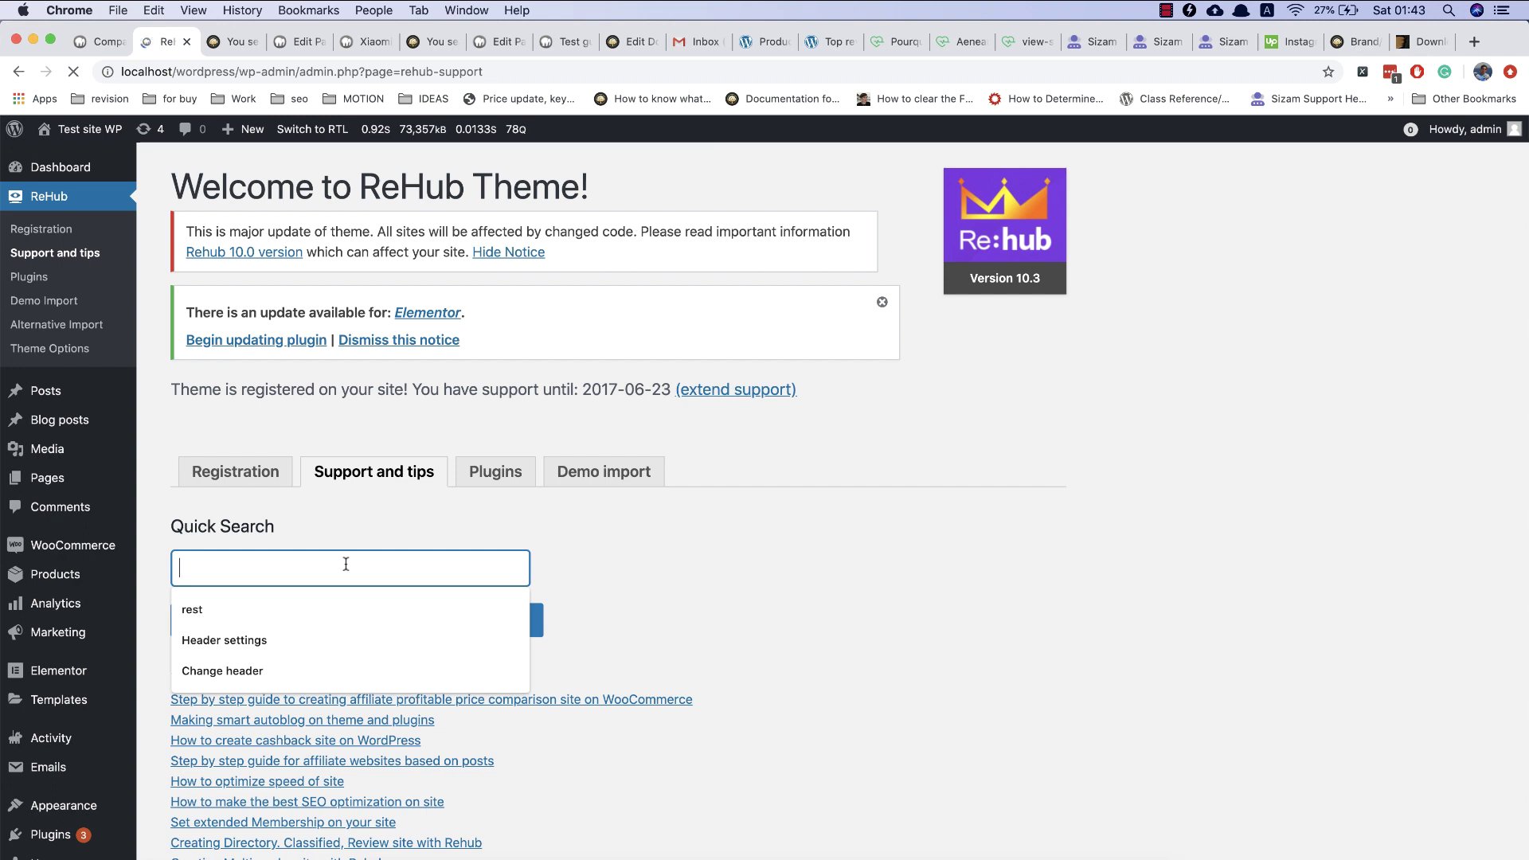
type("comparison pa")
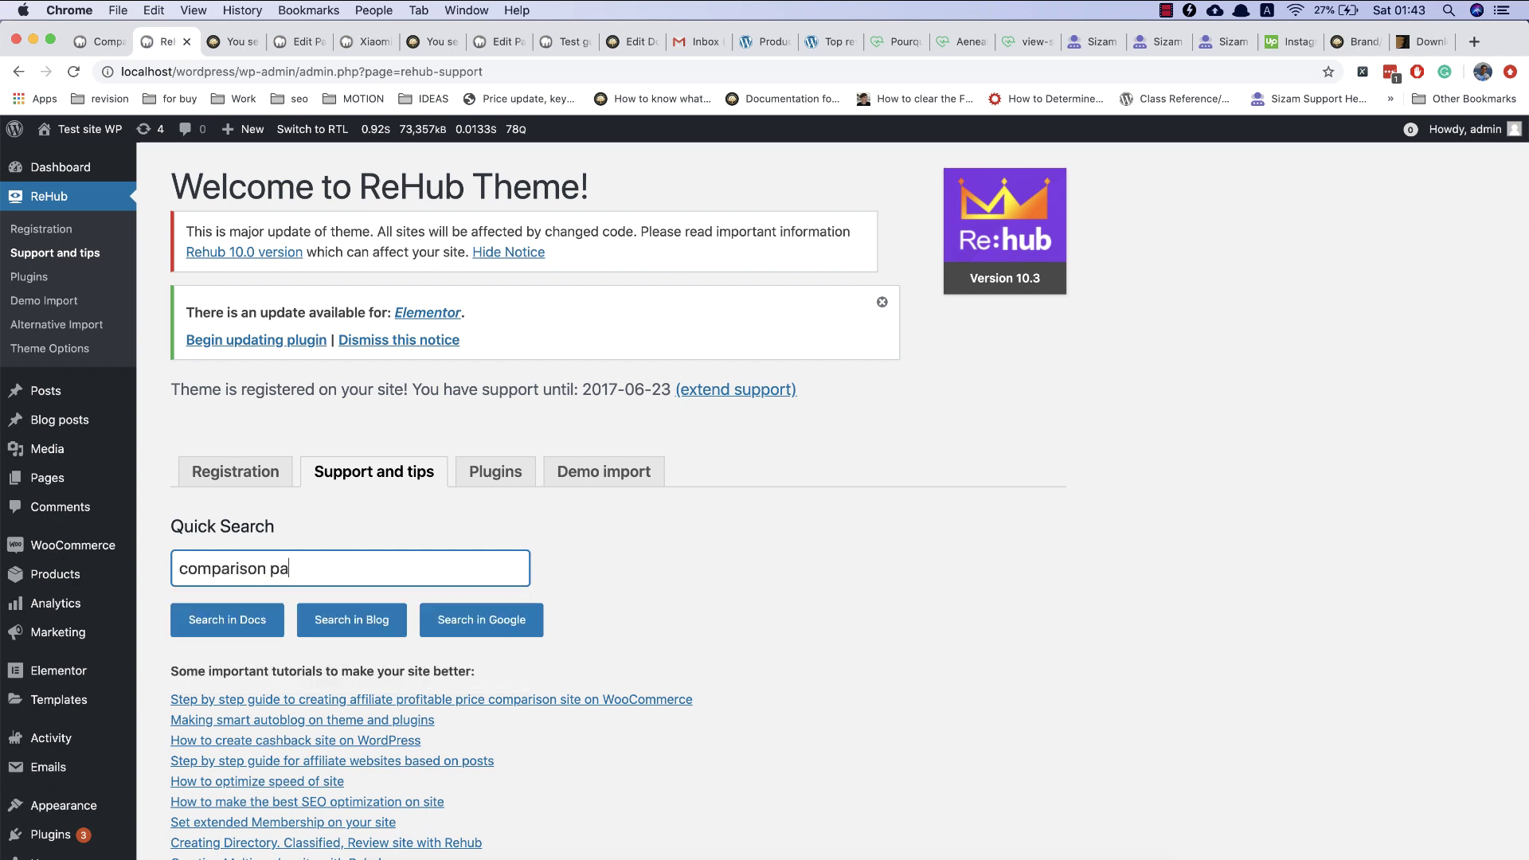
type("ge with products")
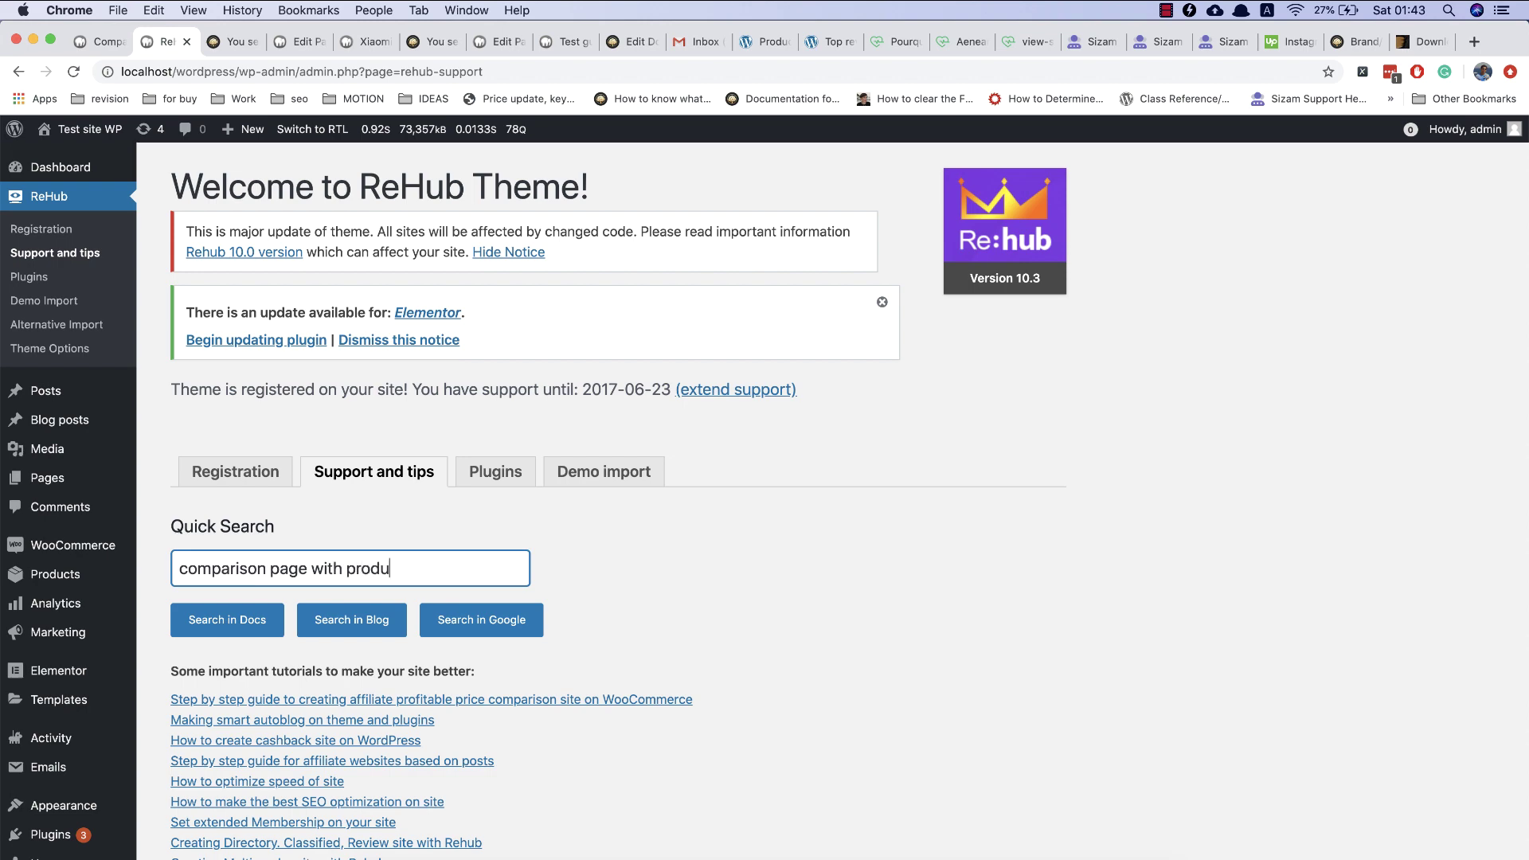
left_click(254, 625)
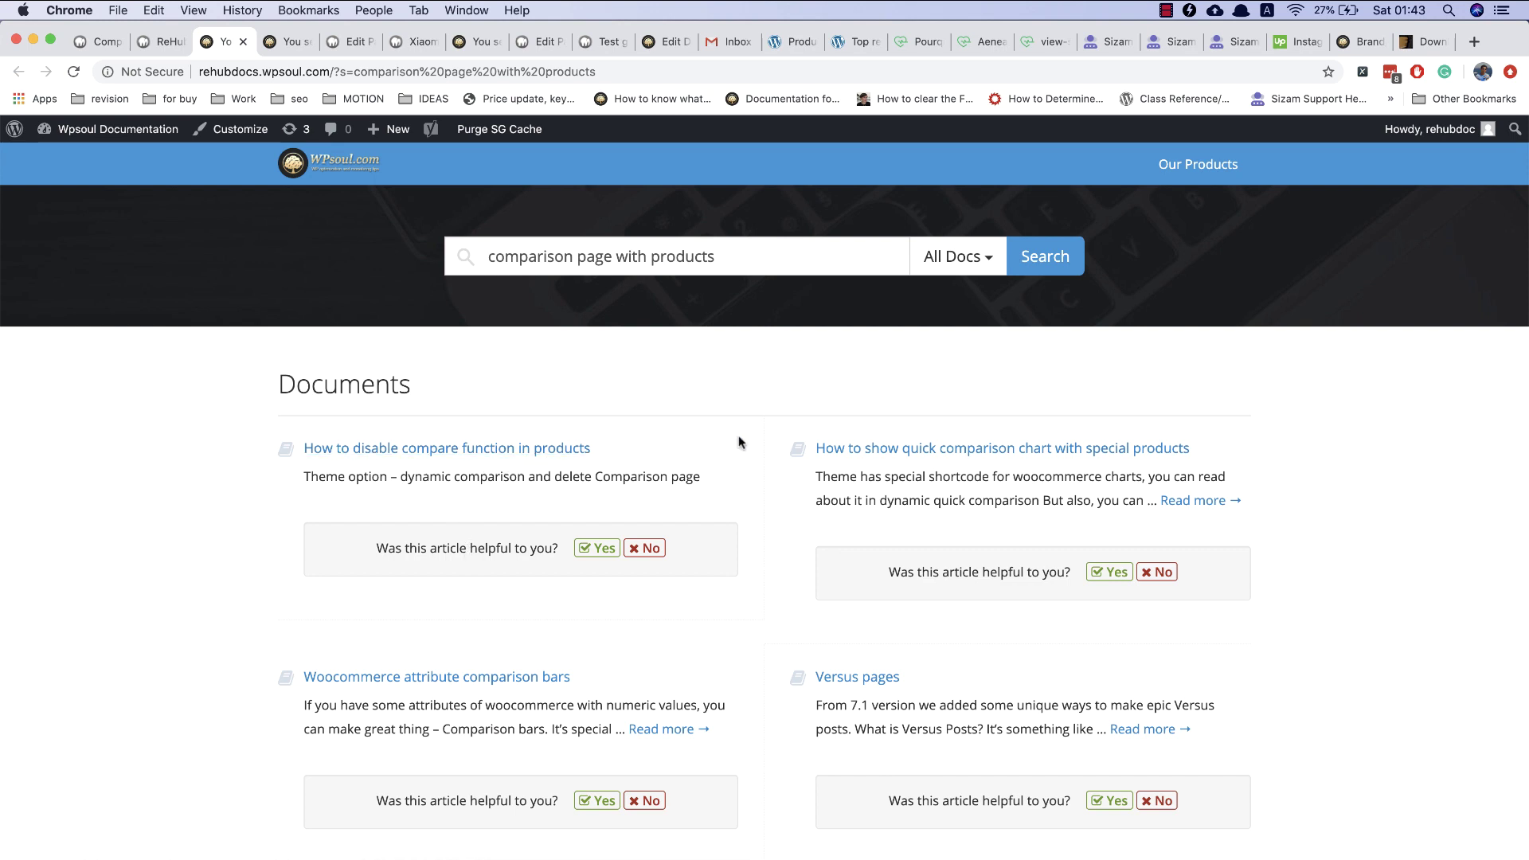
- Copy the [wpsm_woocharts ids="1,2,3"] shortcode from the article on showing a quick comparison chart with special products, and return to the WordPress admin
left_click(902, 450)
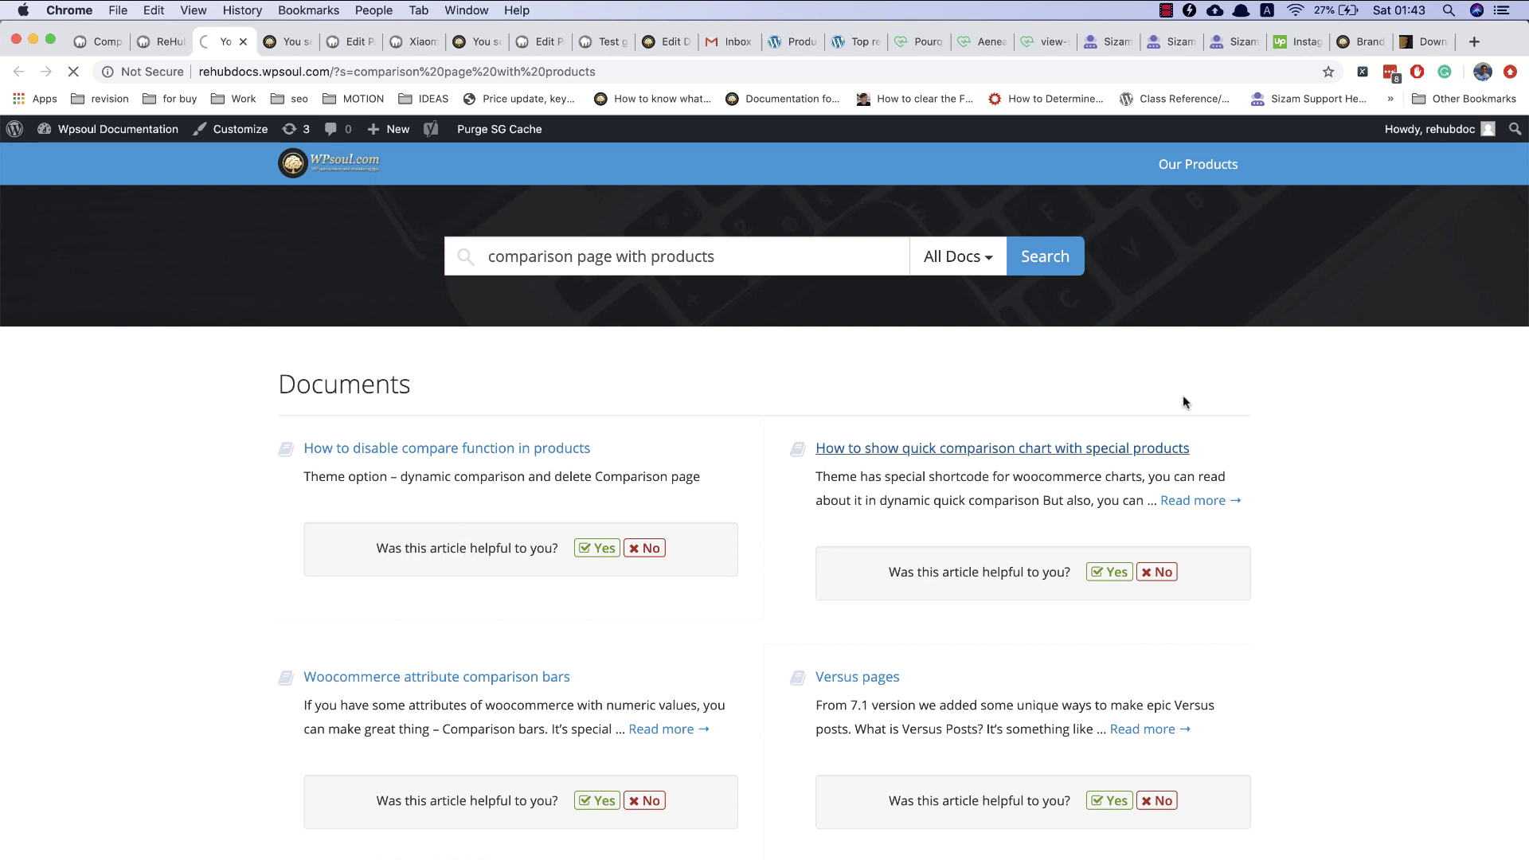
scroll(860, 544, "down", 3)
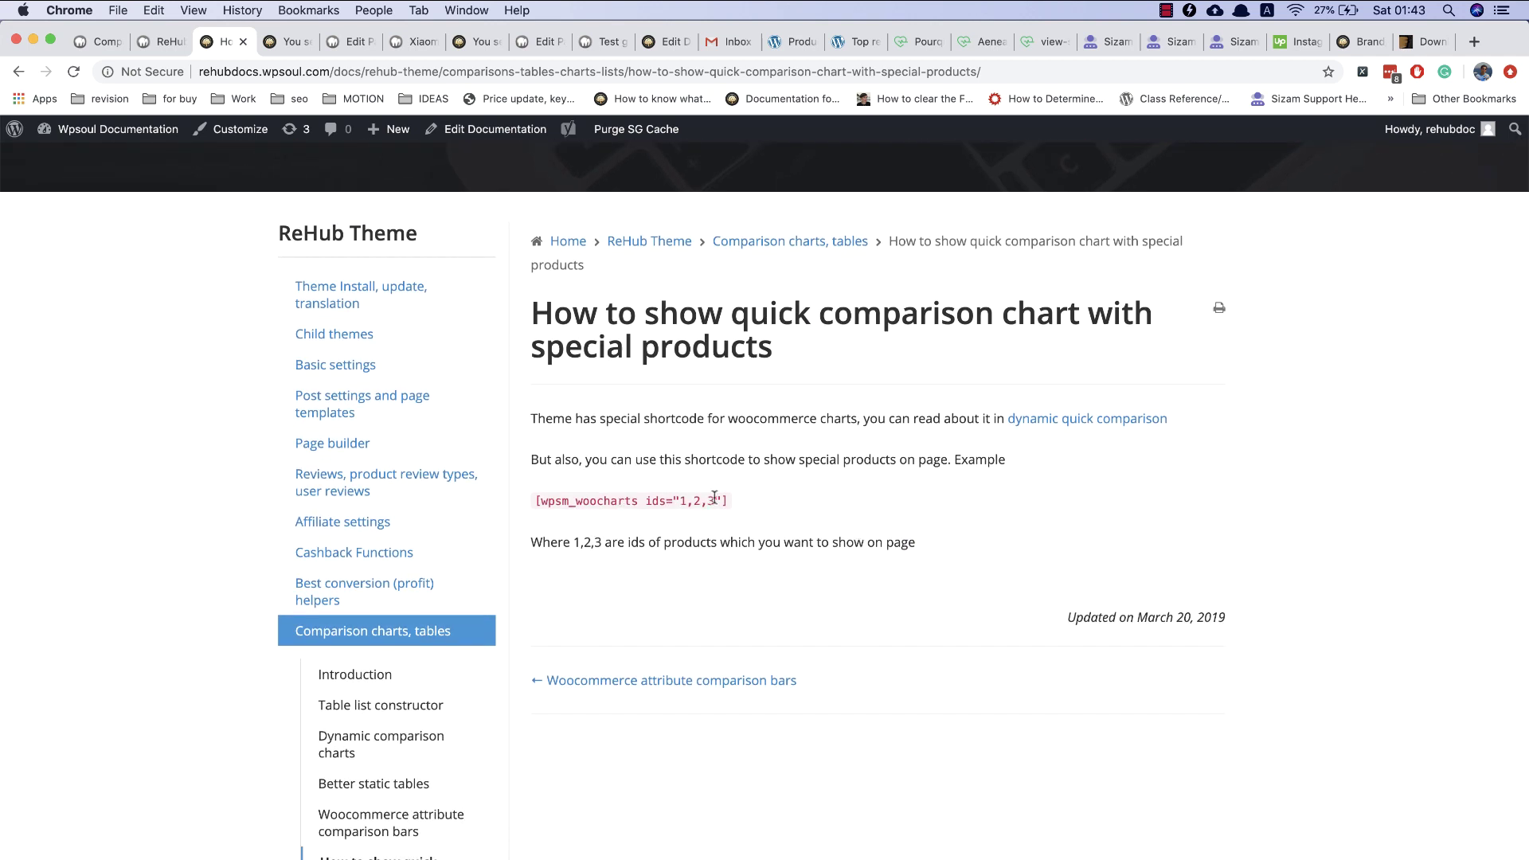
left_click_drag(730, 504, 540, 503)
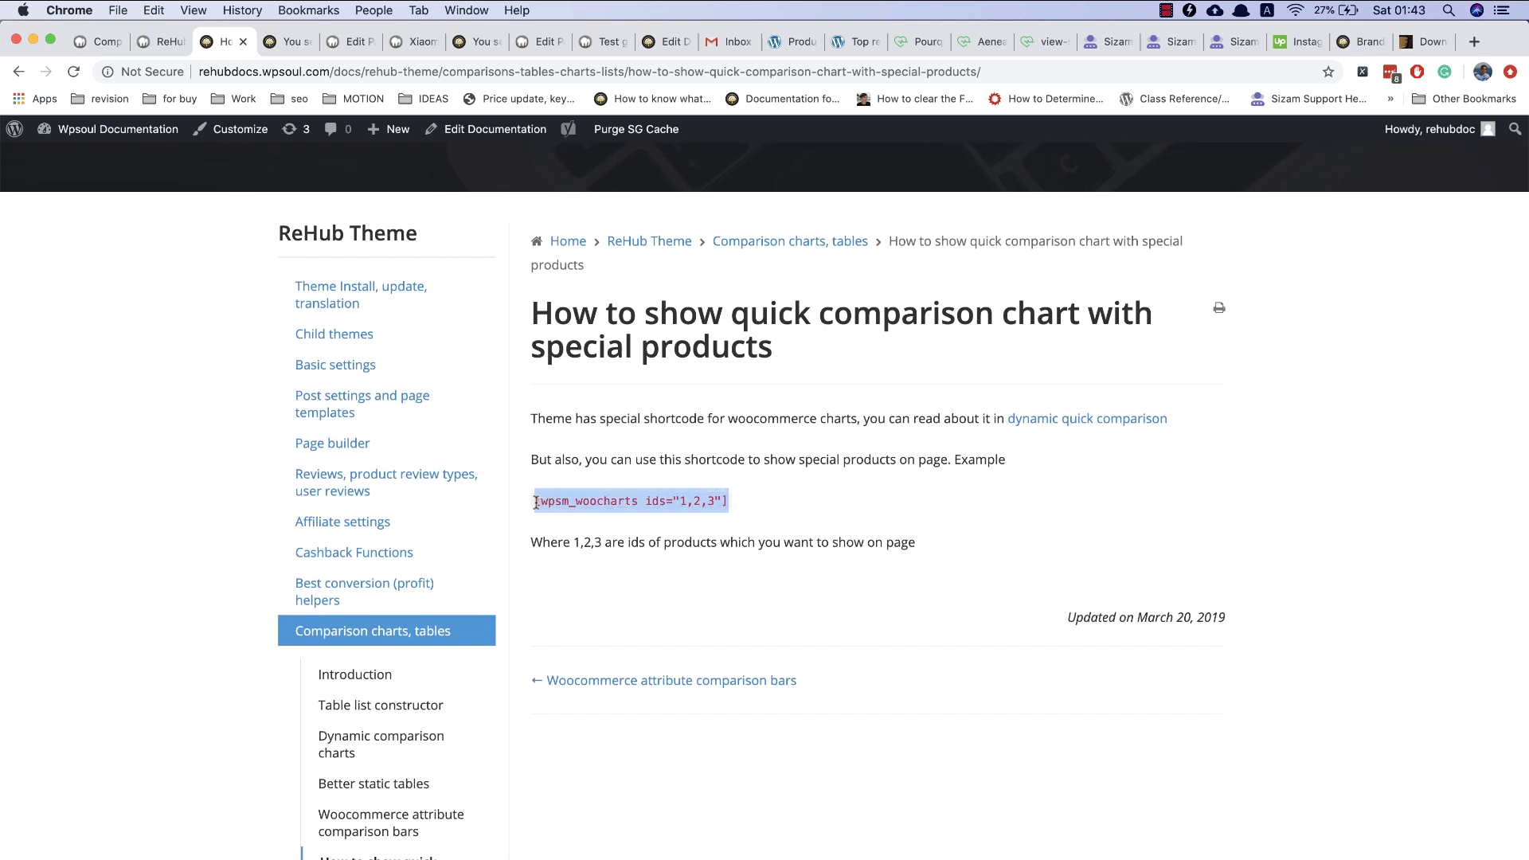
key("super+c")
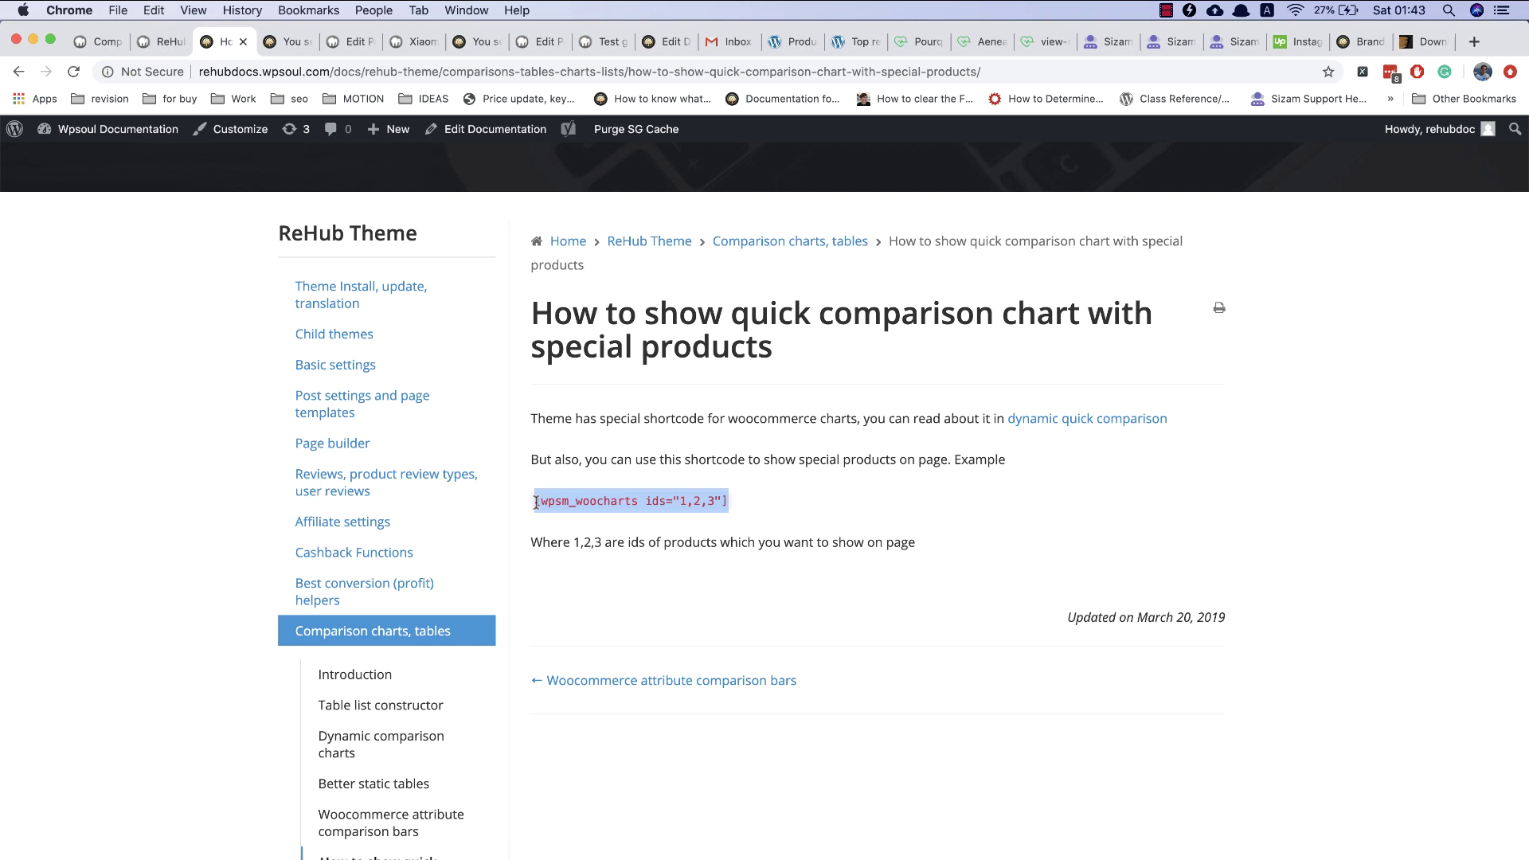
left_click(148, 42)
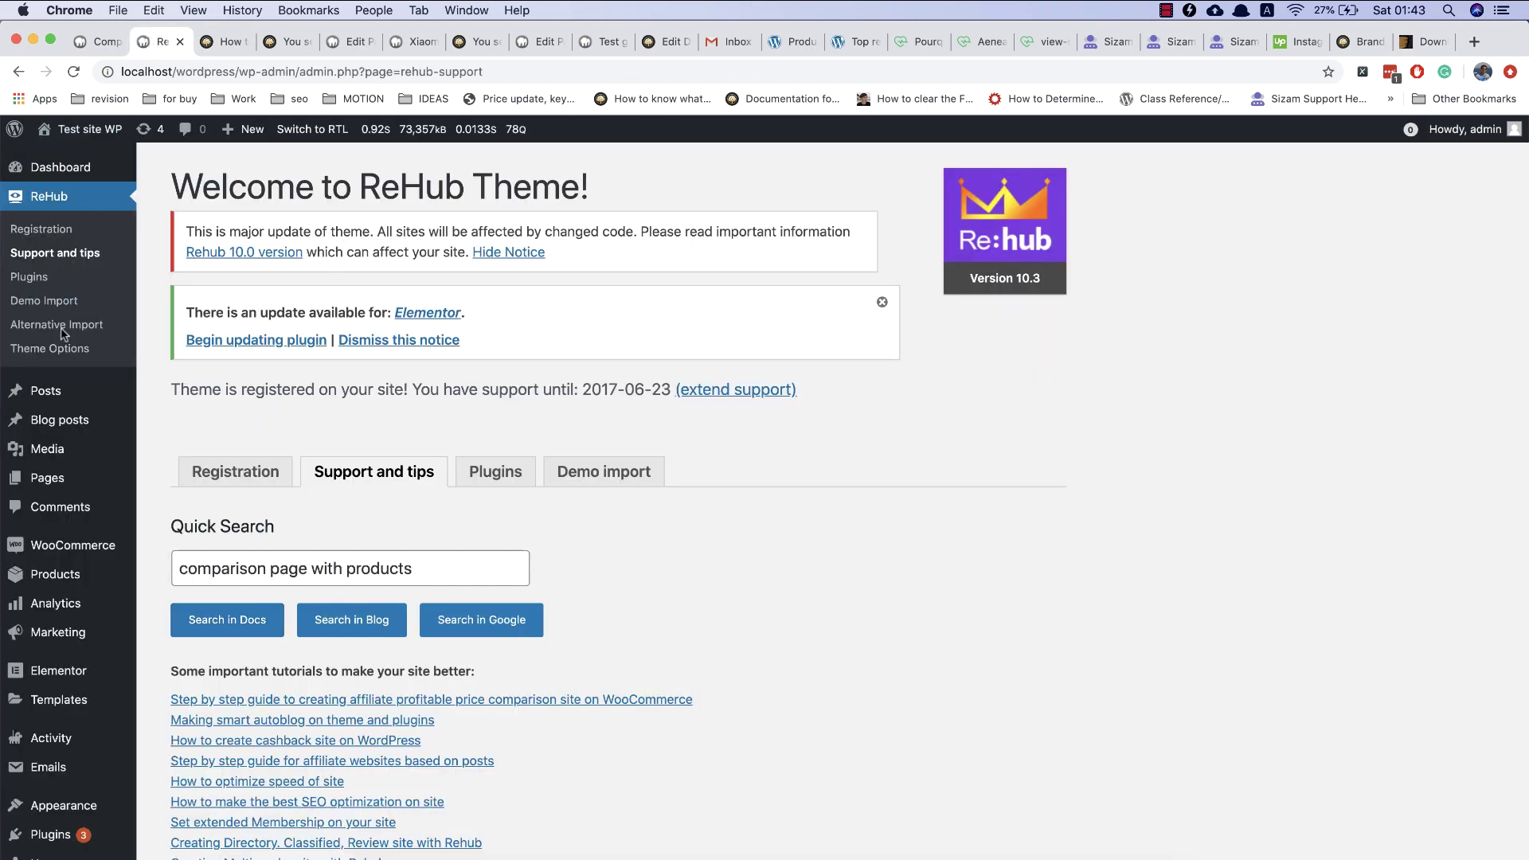
- Create a new WordPress page titled "Seo comparison page"
mouse_move(68, 478)
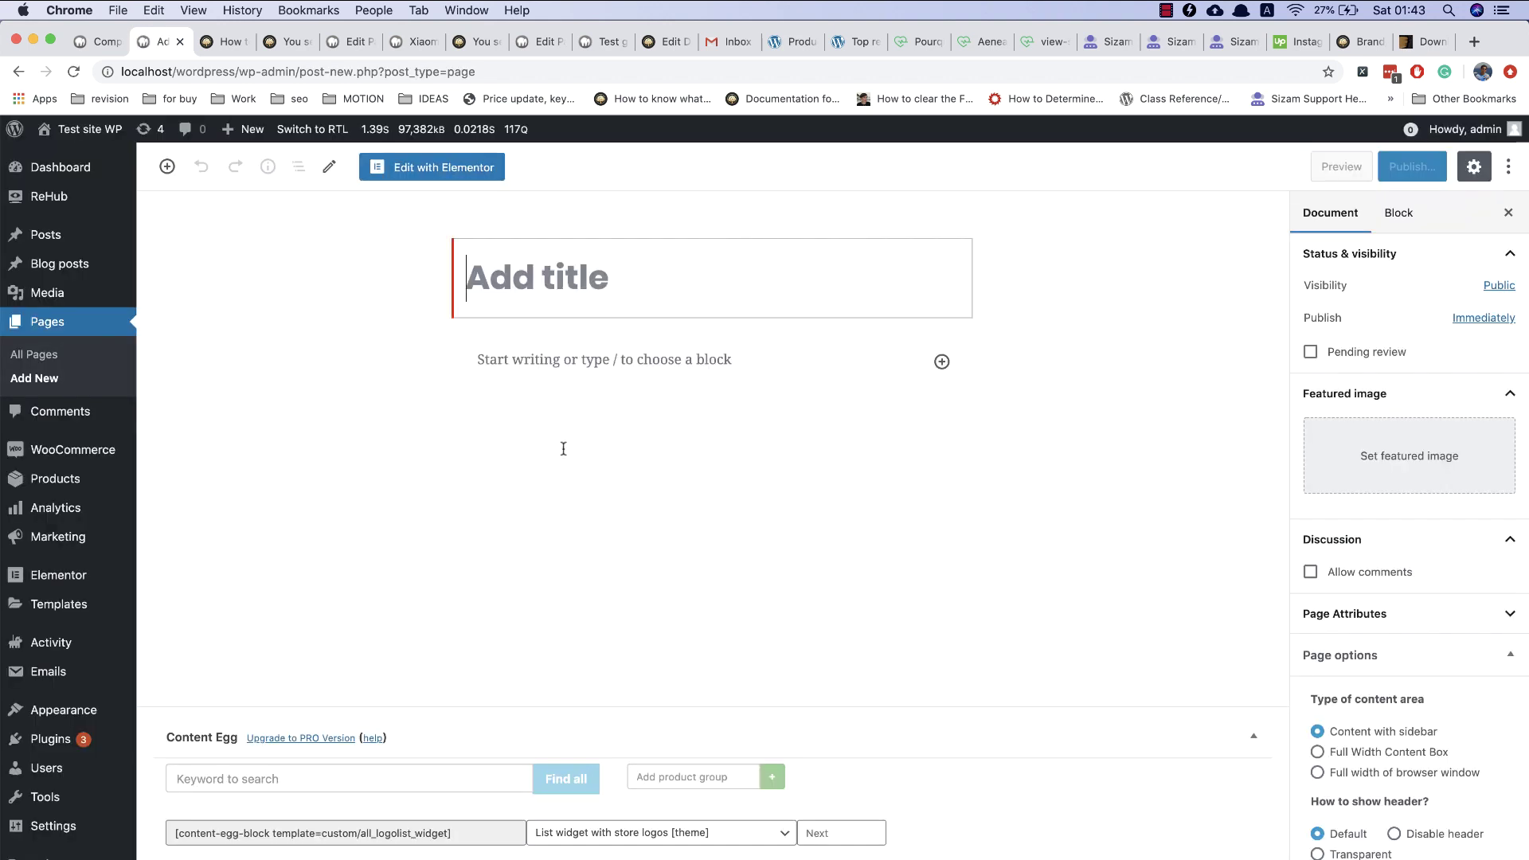
type("Seo comparison")
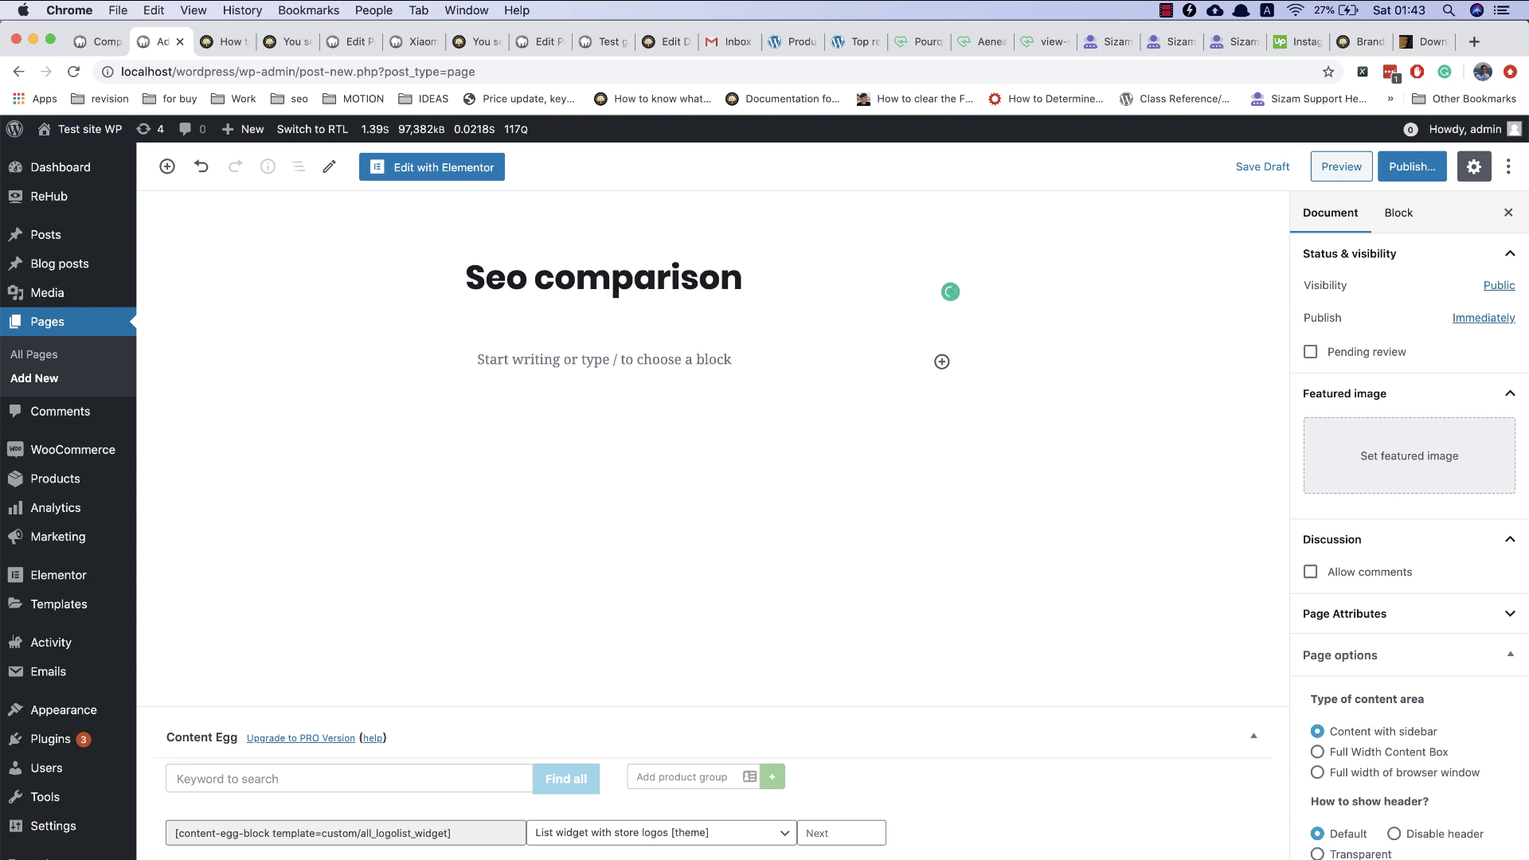
type(" page")
- Add a Shortcode block below the title containing the copied [wpsm_woocharts ids="1,2,3"] shortcode
left_click(580, 354)
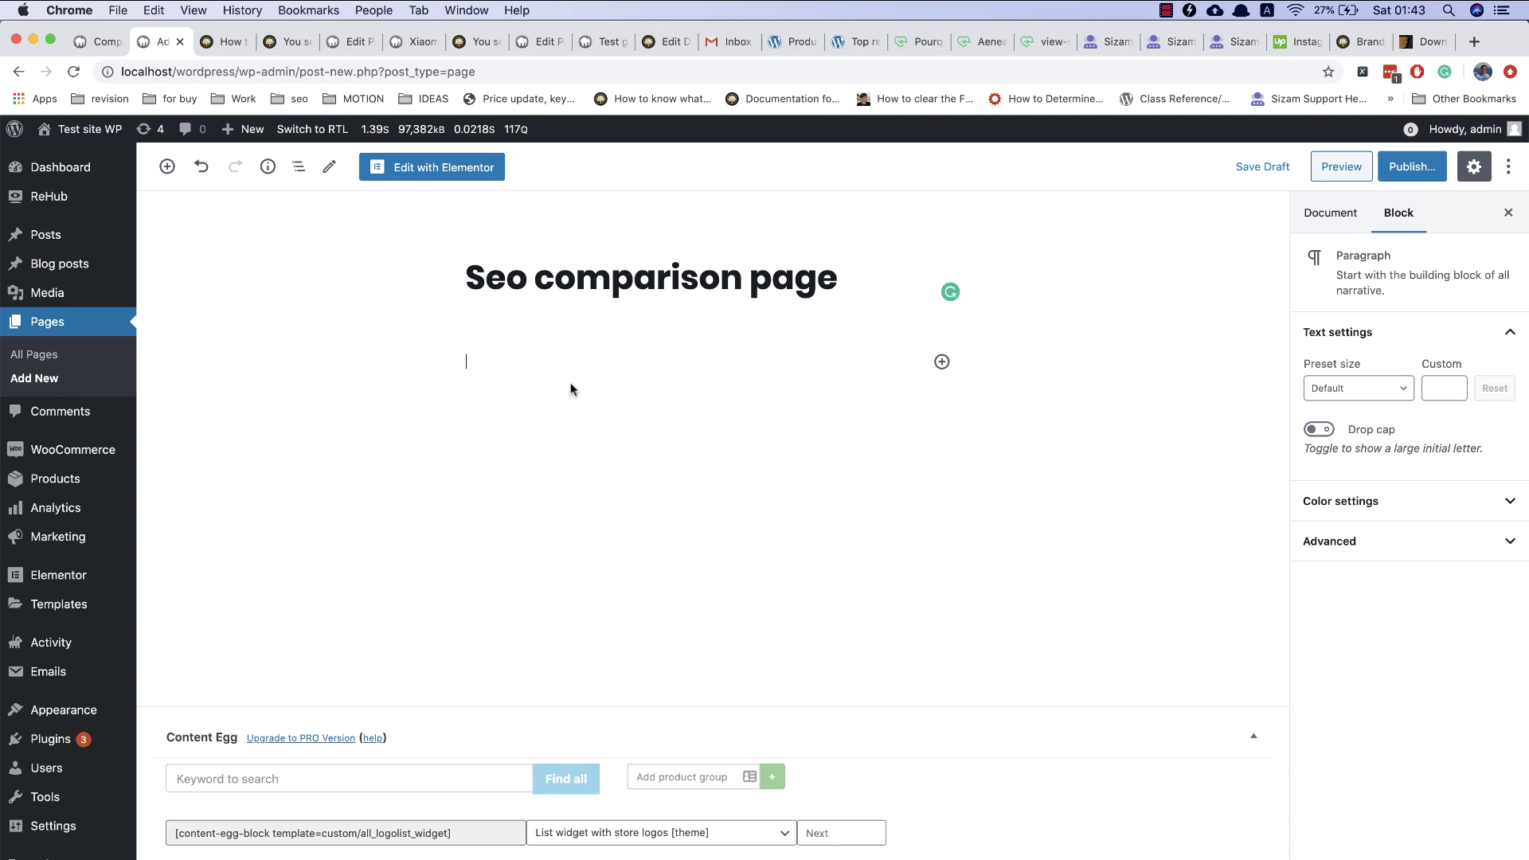
left_click(941, 362)
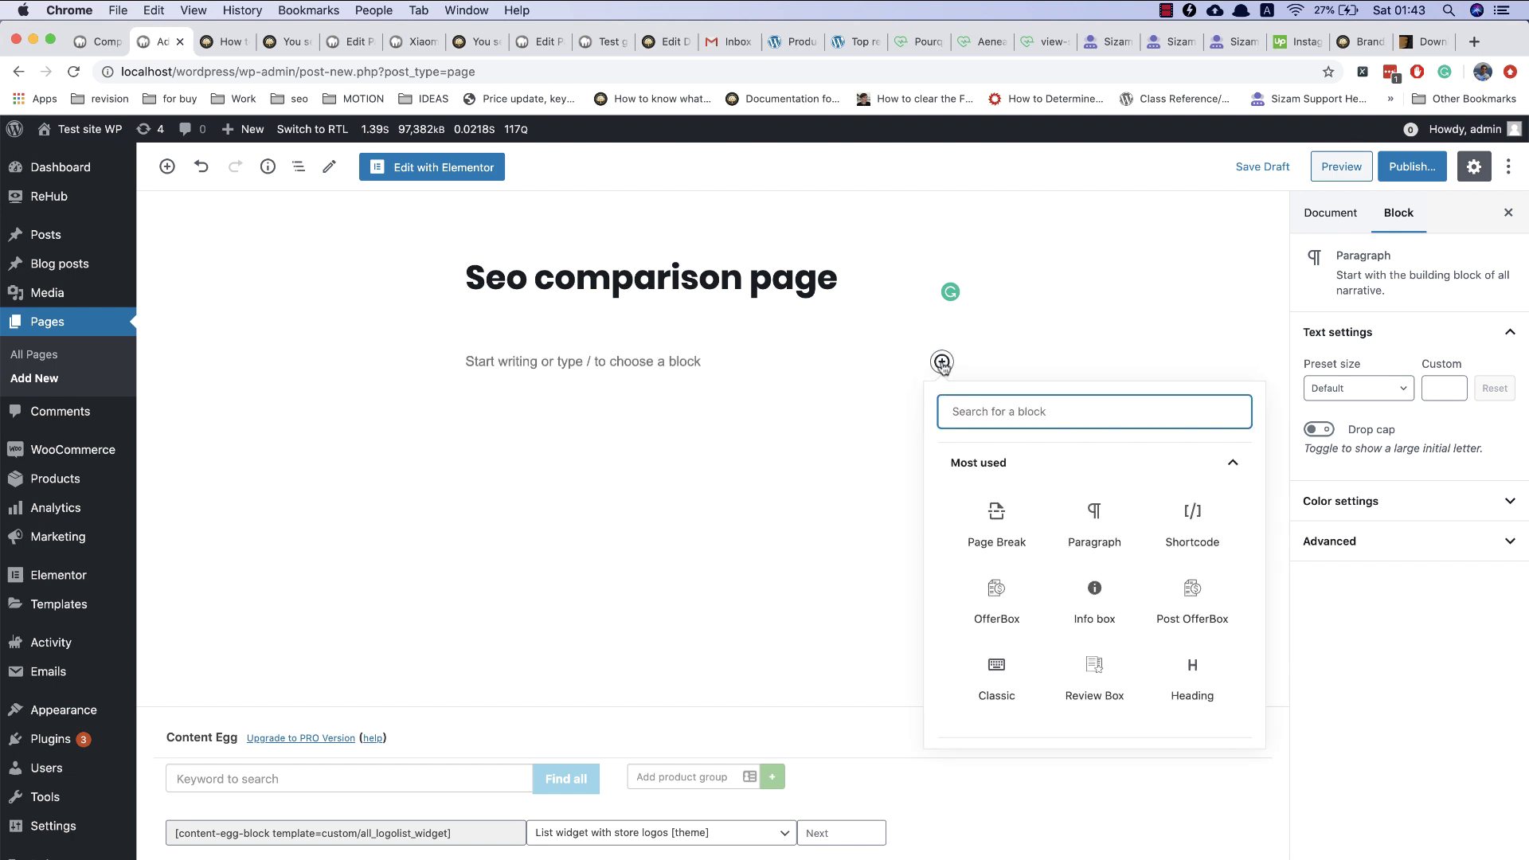
left_click(1192, 516)
key("super+v")
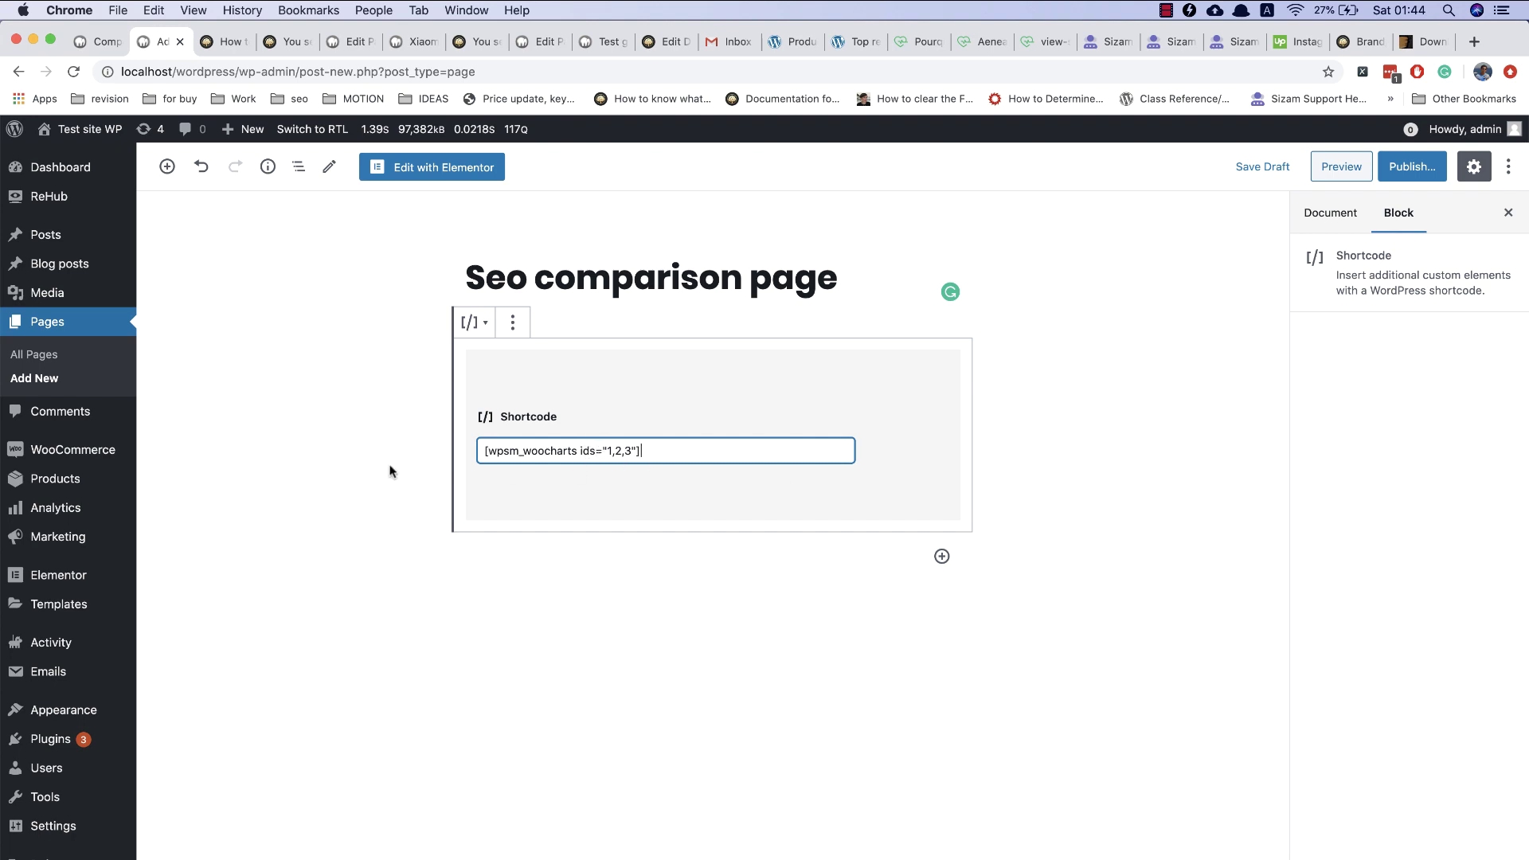
- Look up the product IDs of the Hauwei P30 pro and the Zimtown Android TV Box in the products list, opened in a new tab
right_click(172, 482)
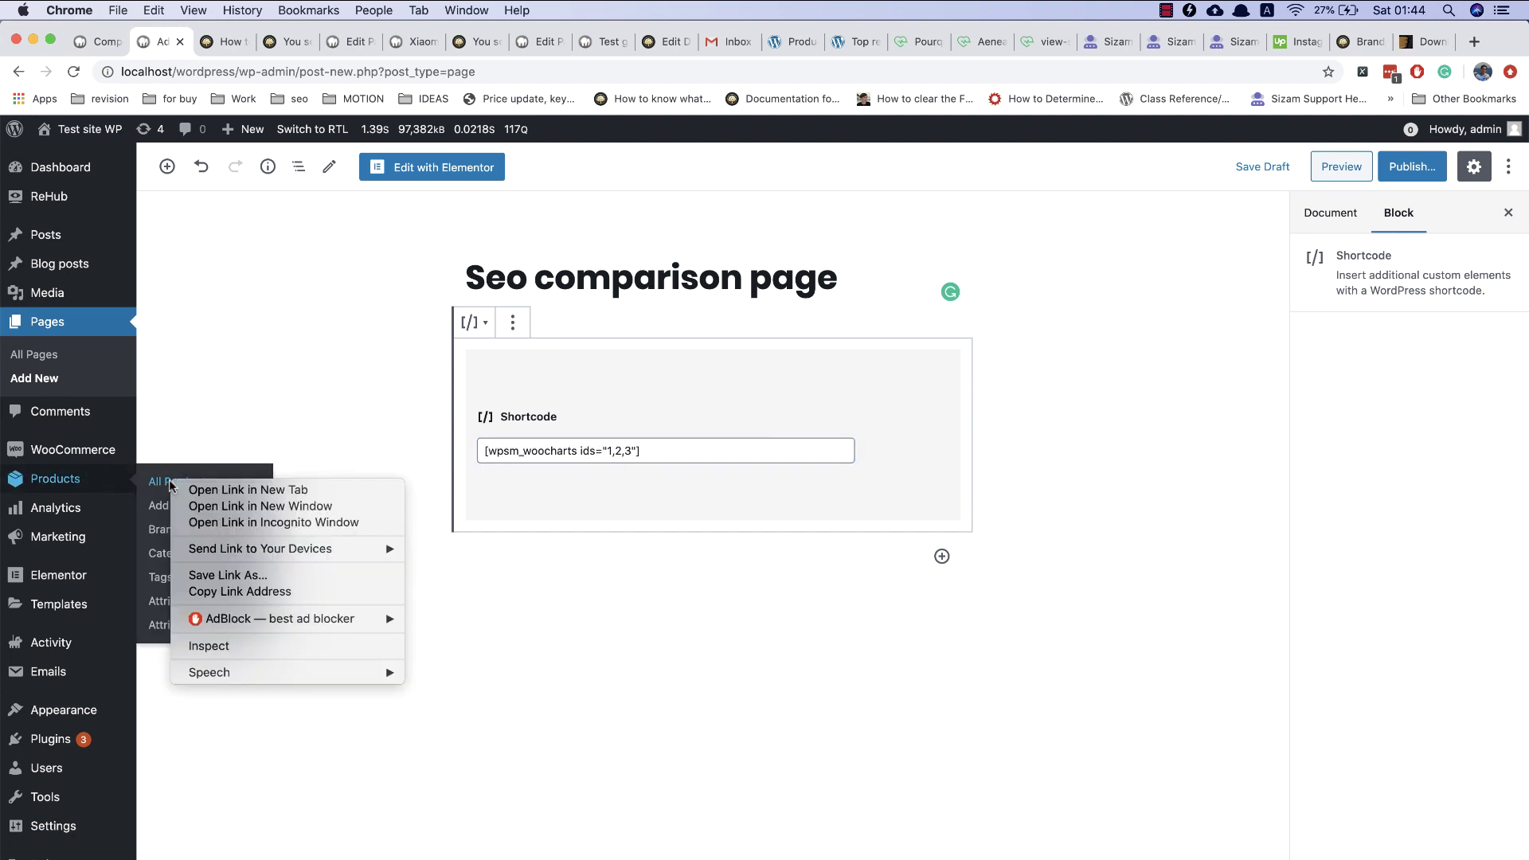
left_click(183, 489)
left_click(266, 38)
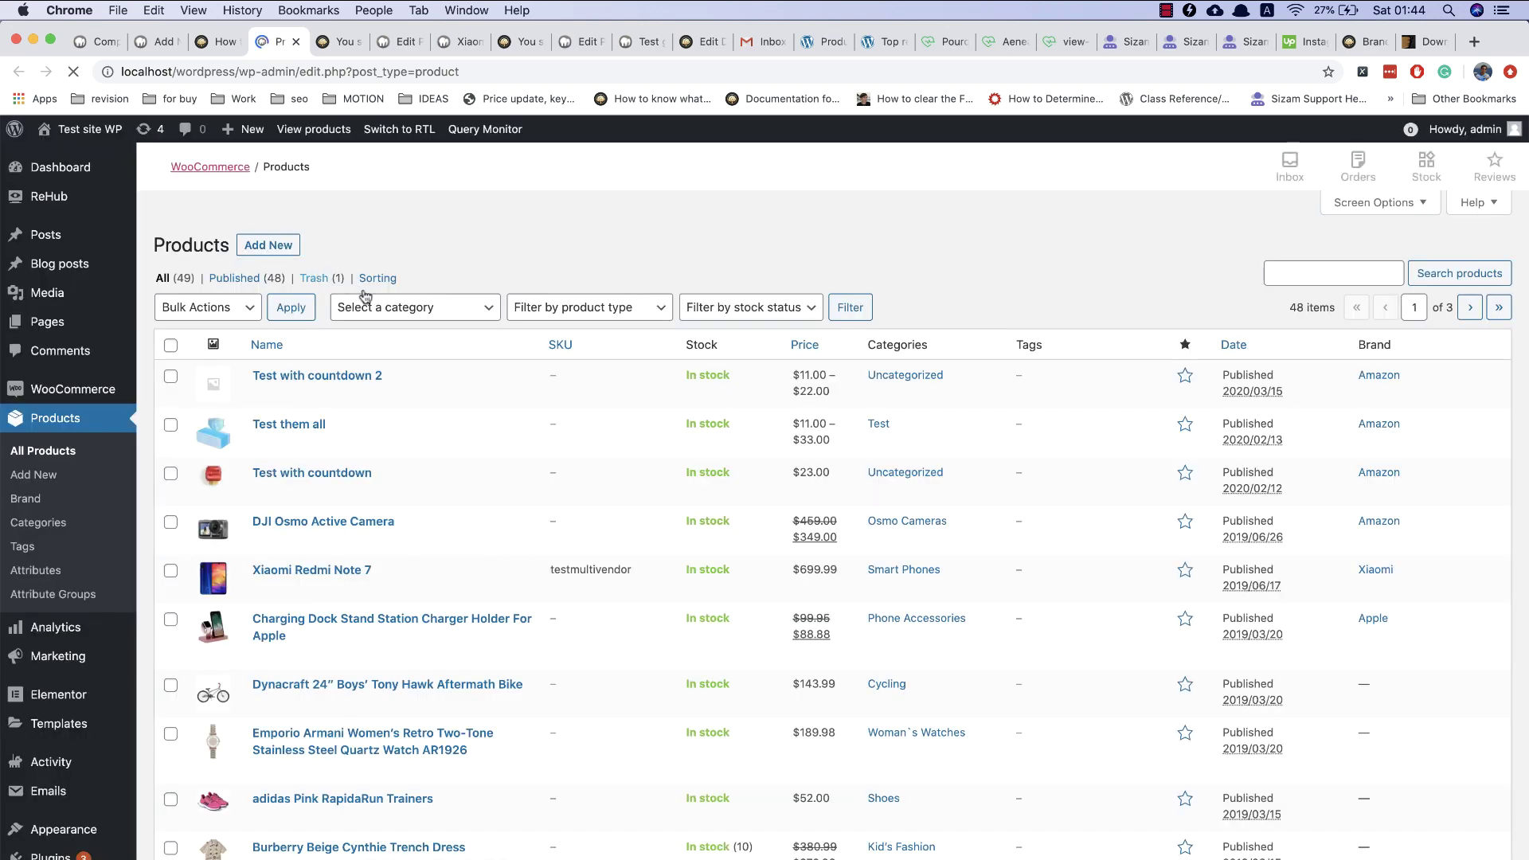
scroll(525, 569, "down", 5)
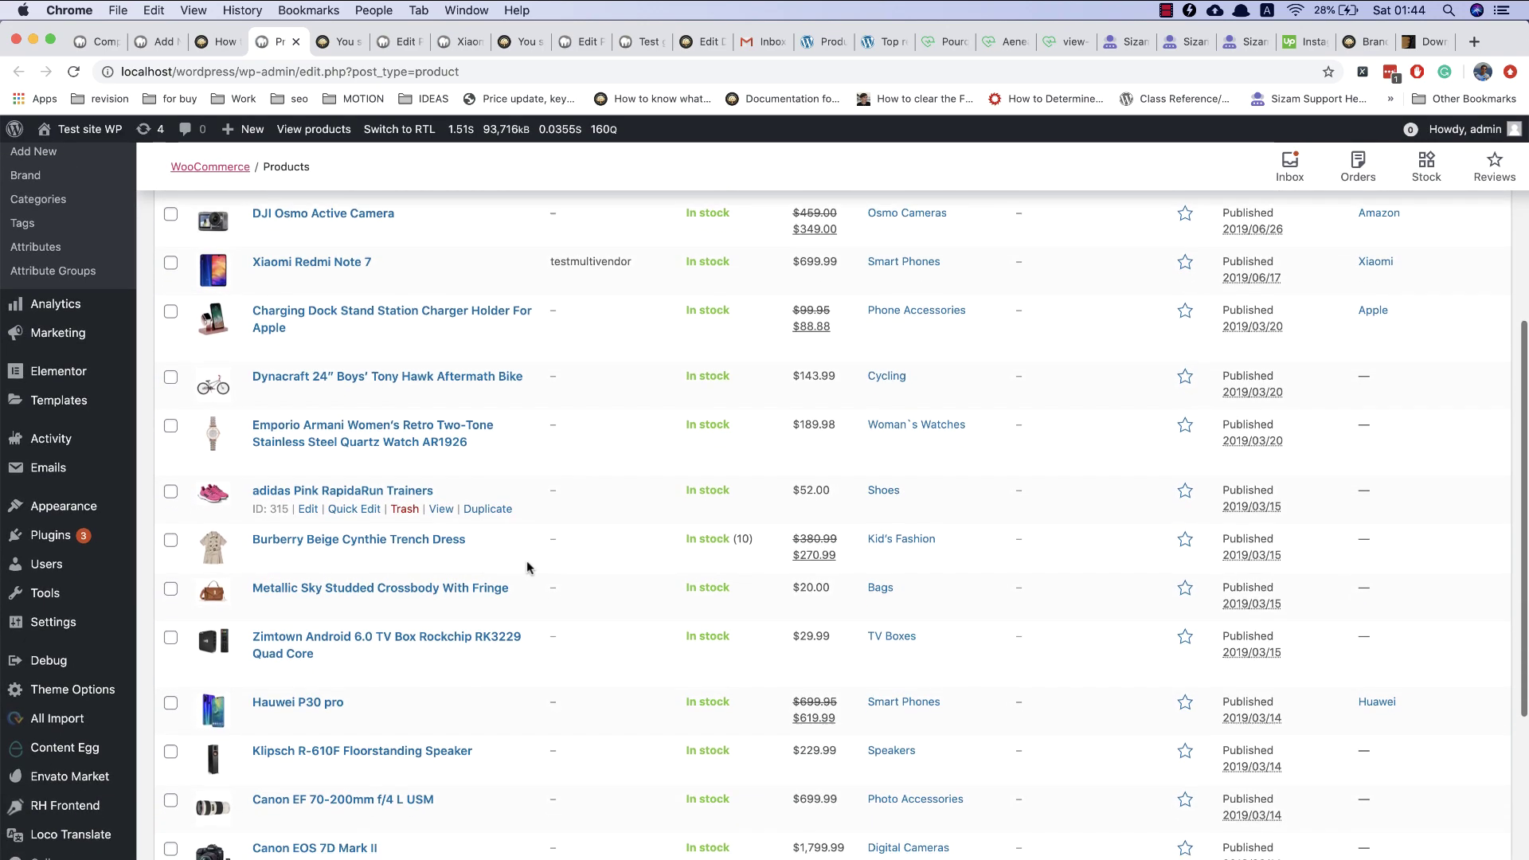
scroll(527, 567, "down", 3)
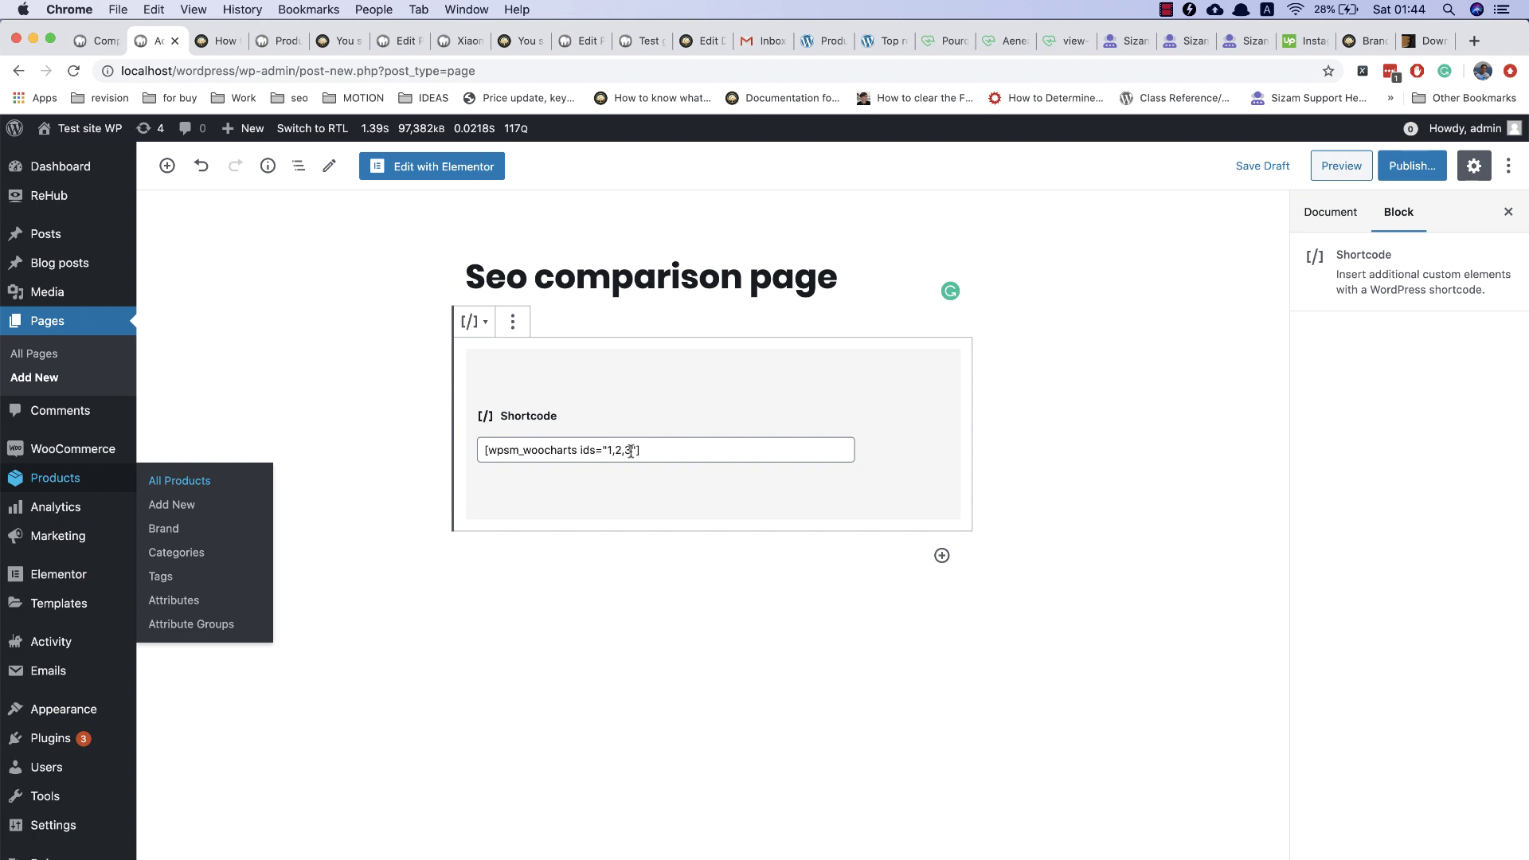
- Replace the sample IDs in the shortcode with 272,302 and publish the page
left_click_drag(630, 451, 620, 451)
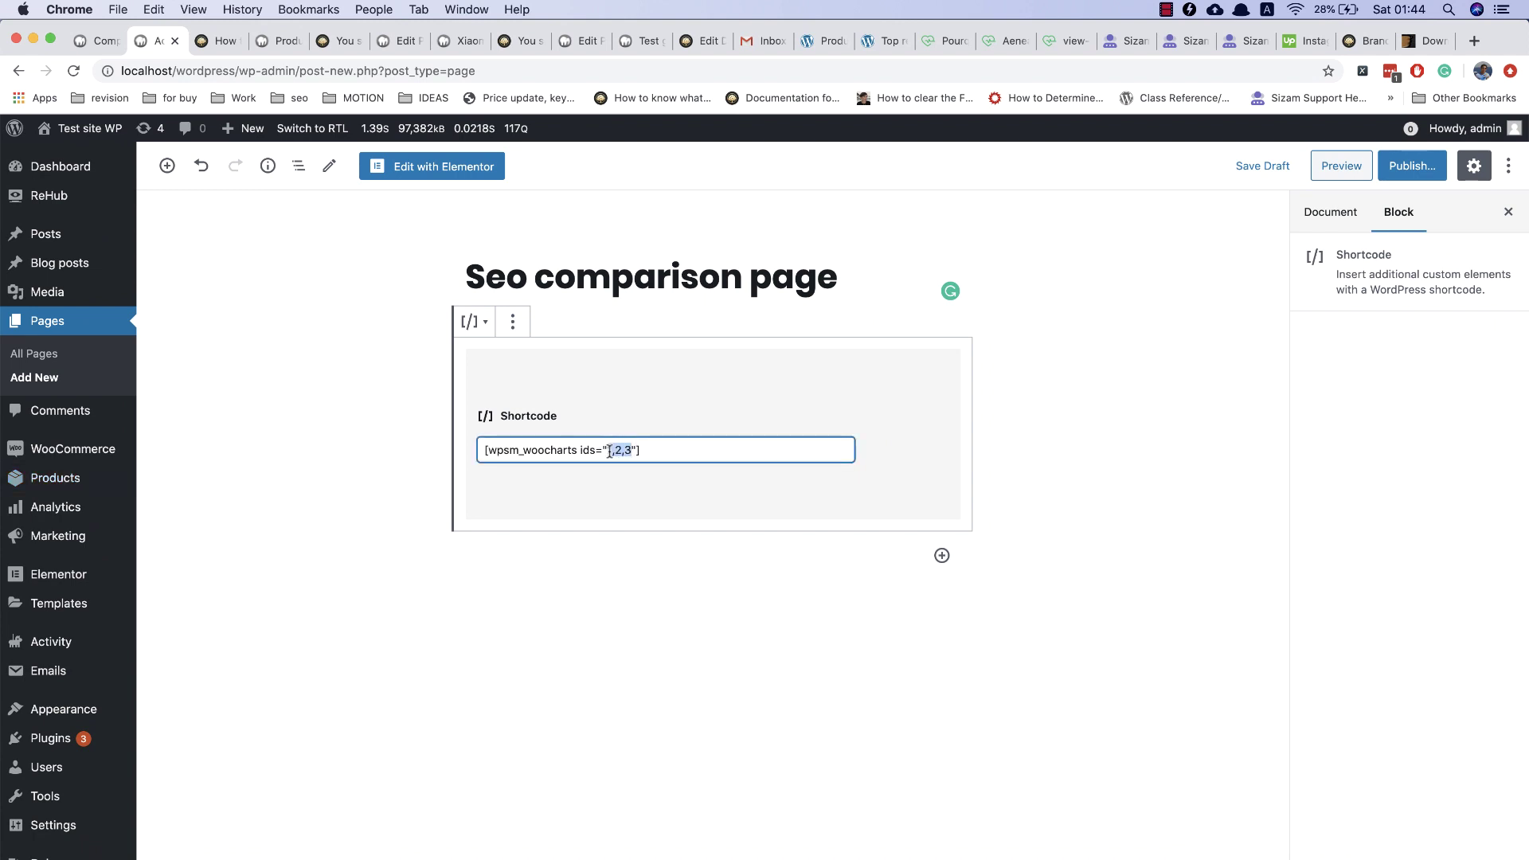
type("27")
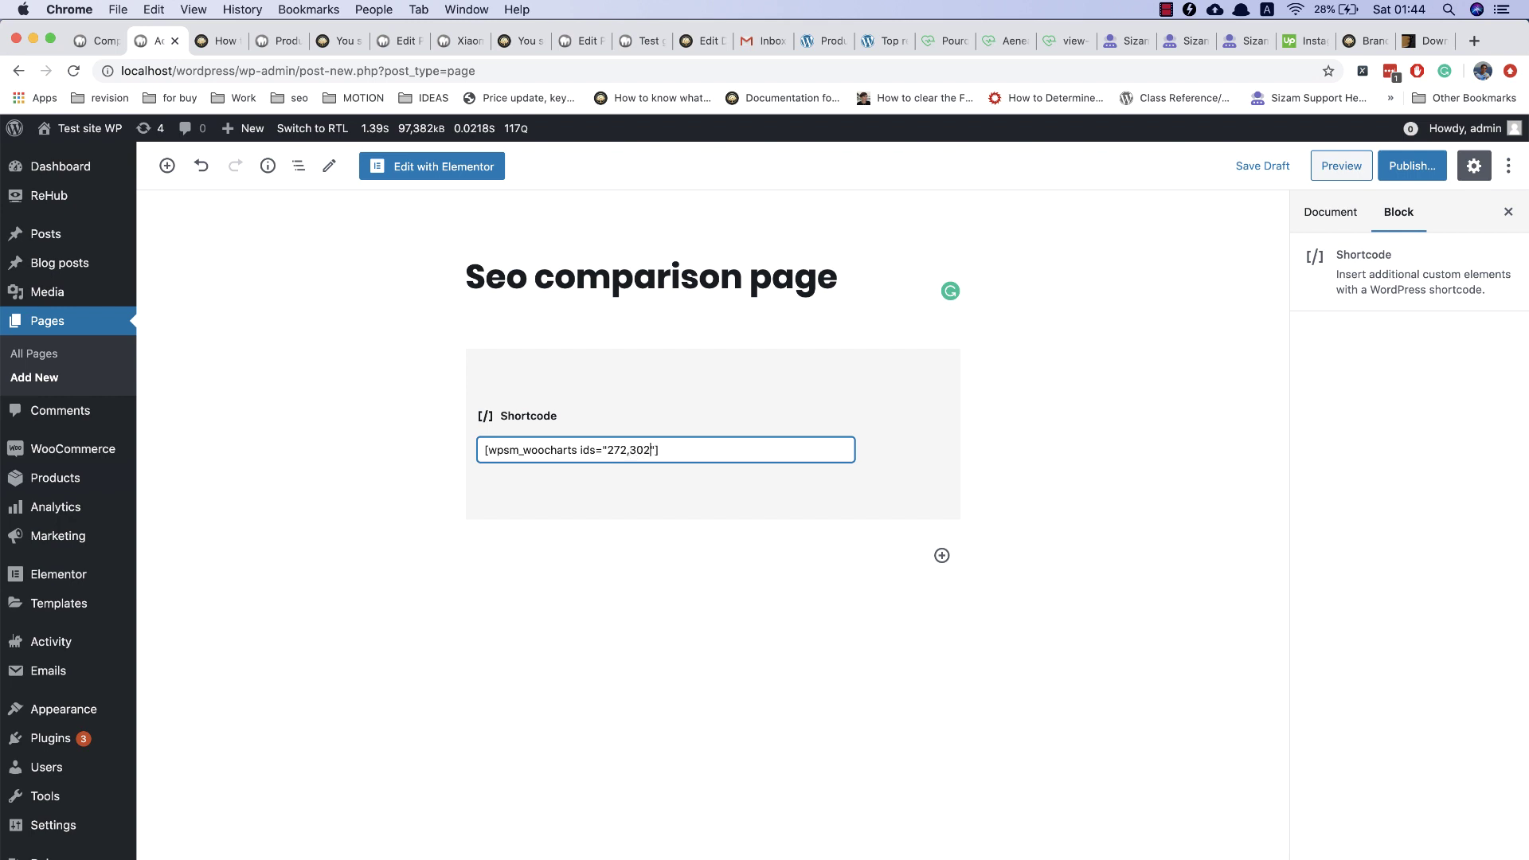
left_click(1392, 167)
left_click(1407, 165)
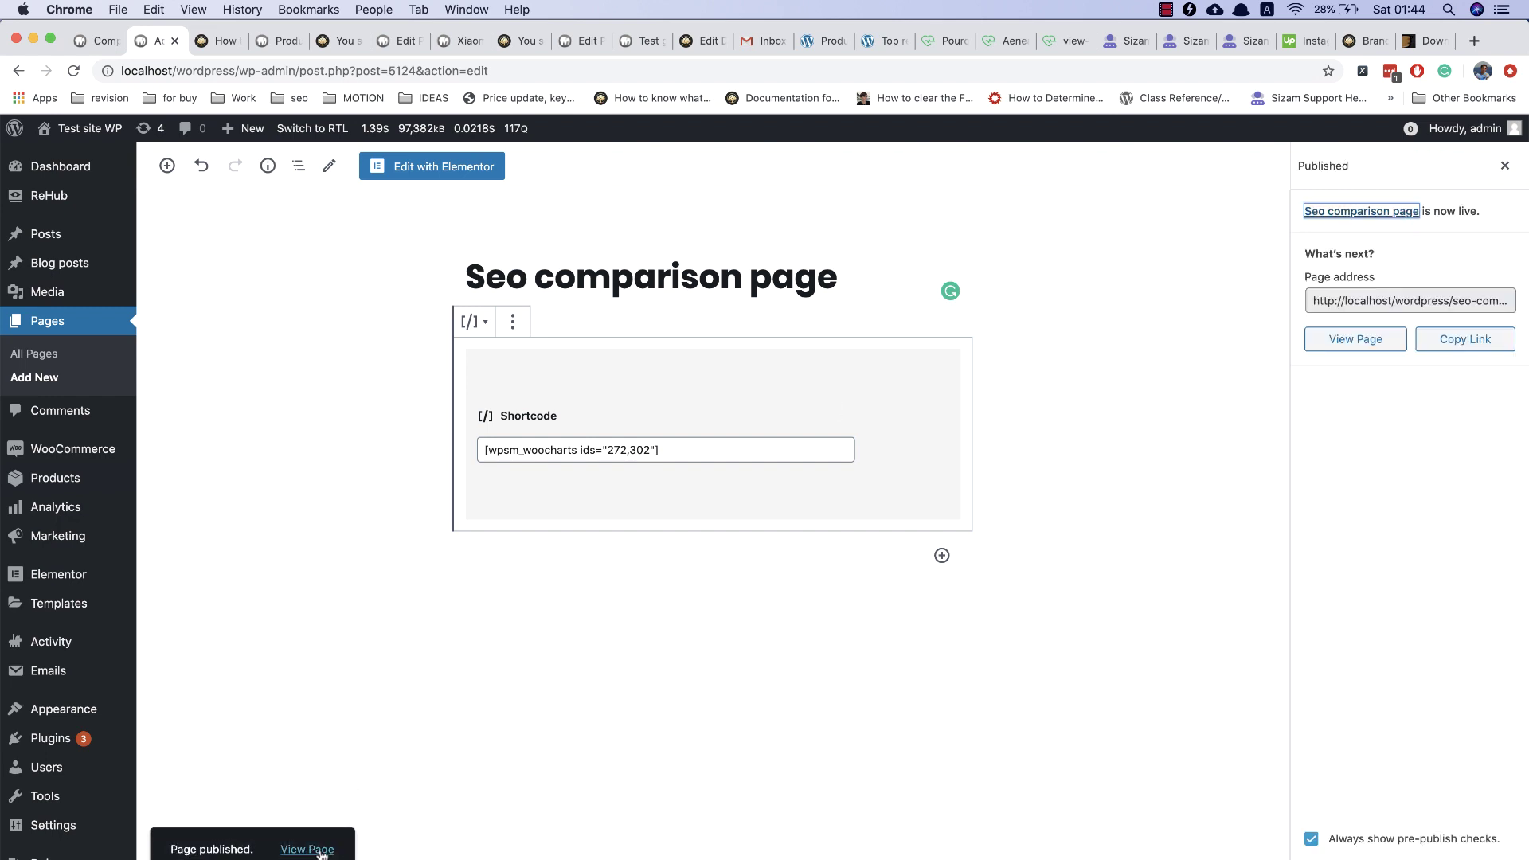
- View the published Seo comparison page in a new tab and review its comparison chart down to the attribute groups
right_click(321, 851)
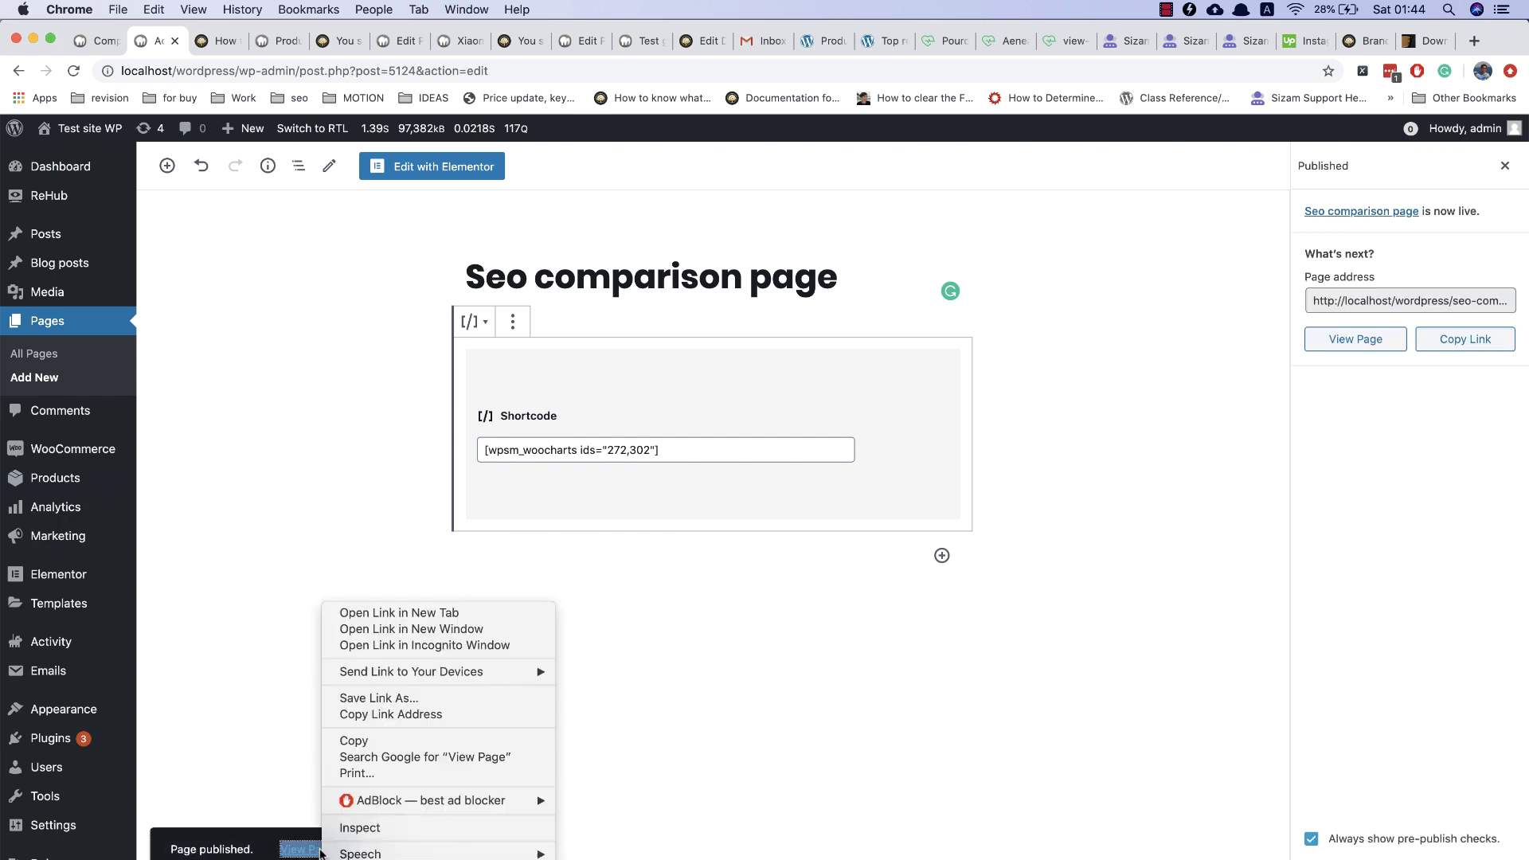
left_click(392, 619)
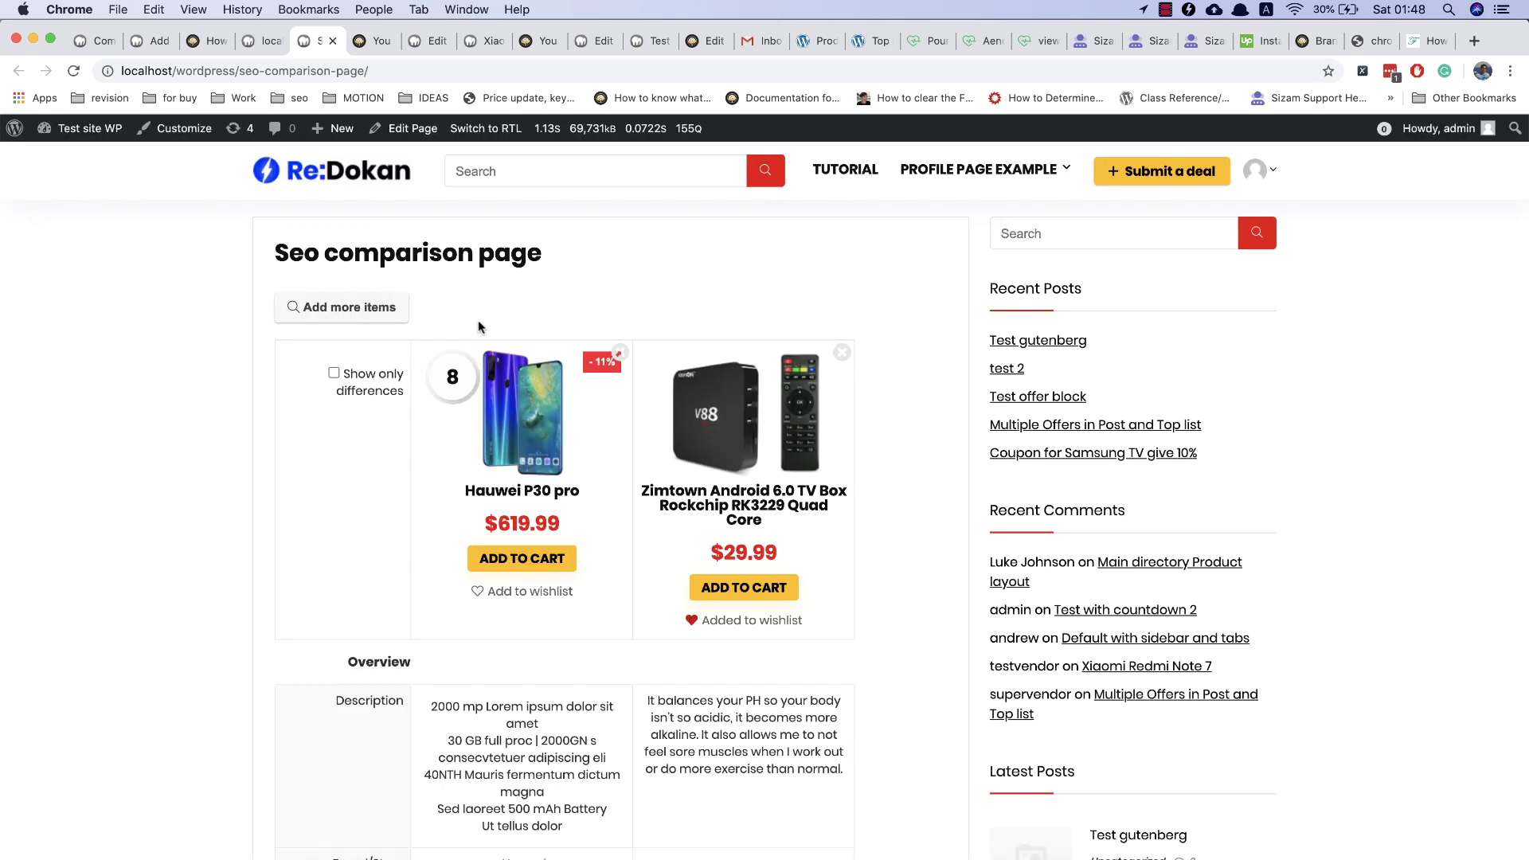
scroll(480, 327, "down", 3)
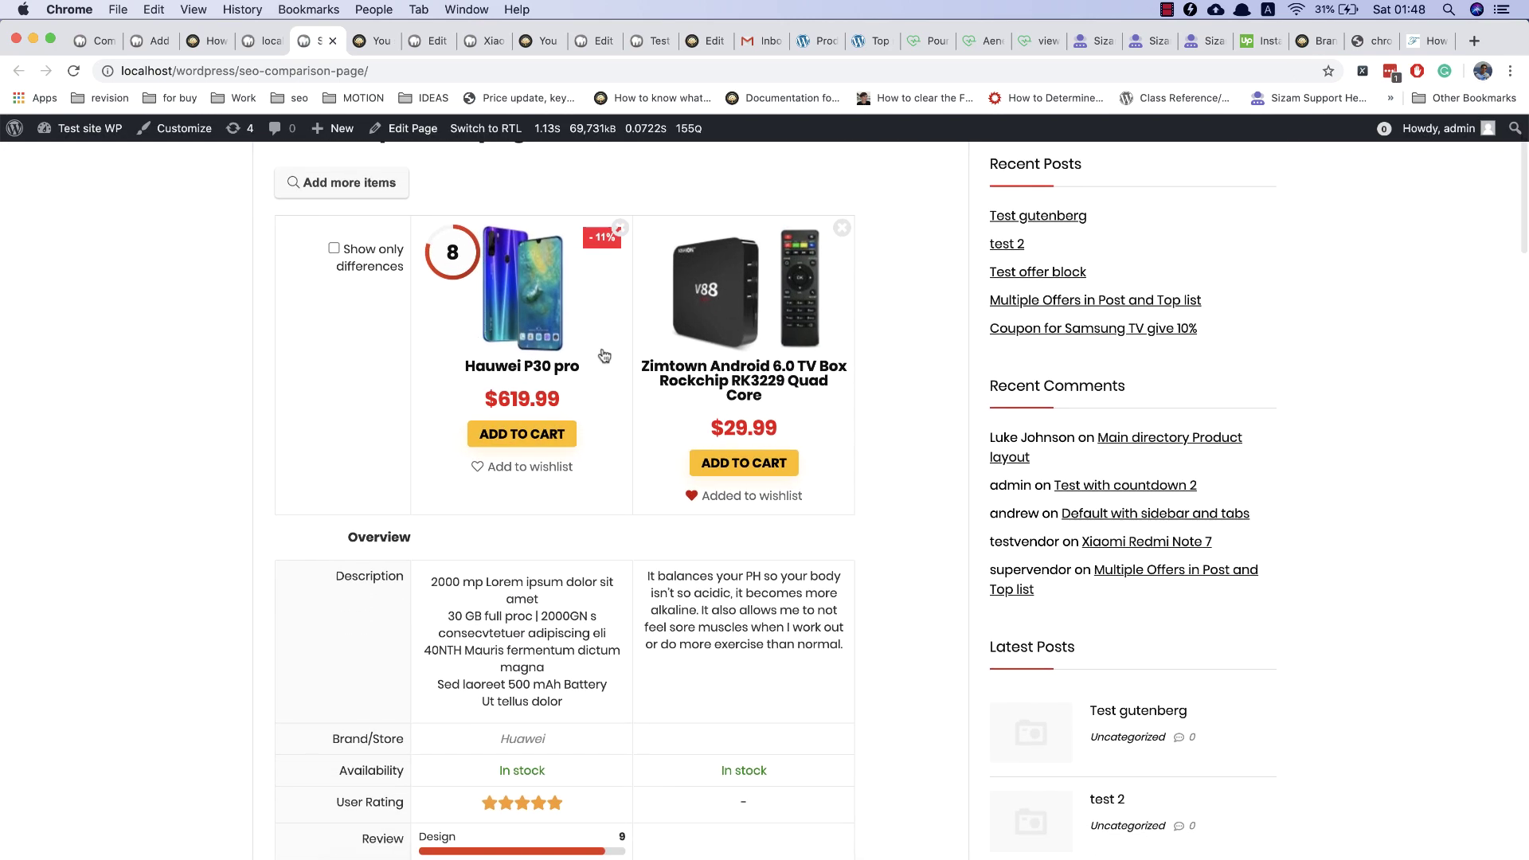
scroll(740, 355, "down", 10)
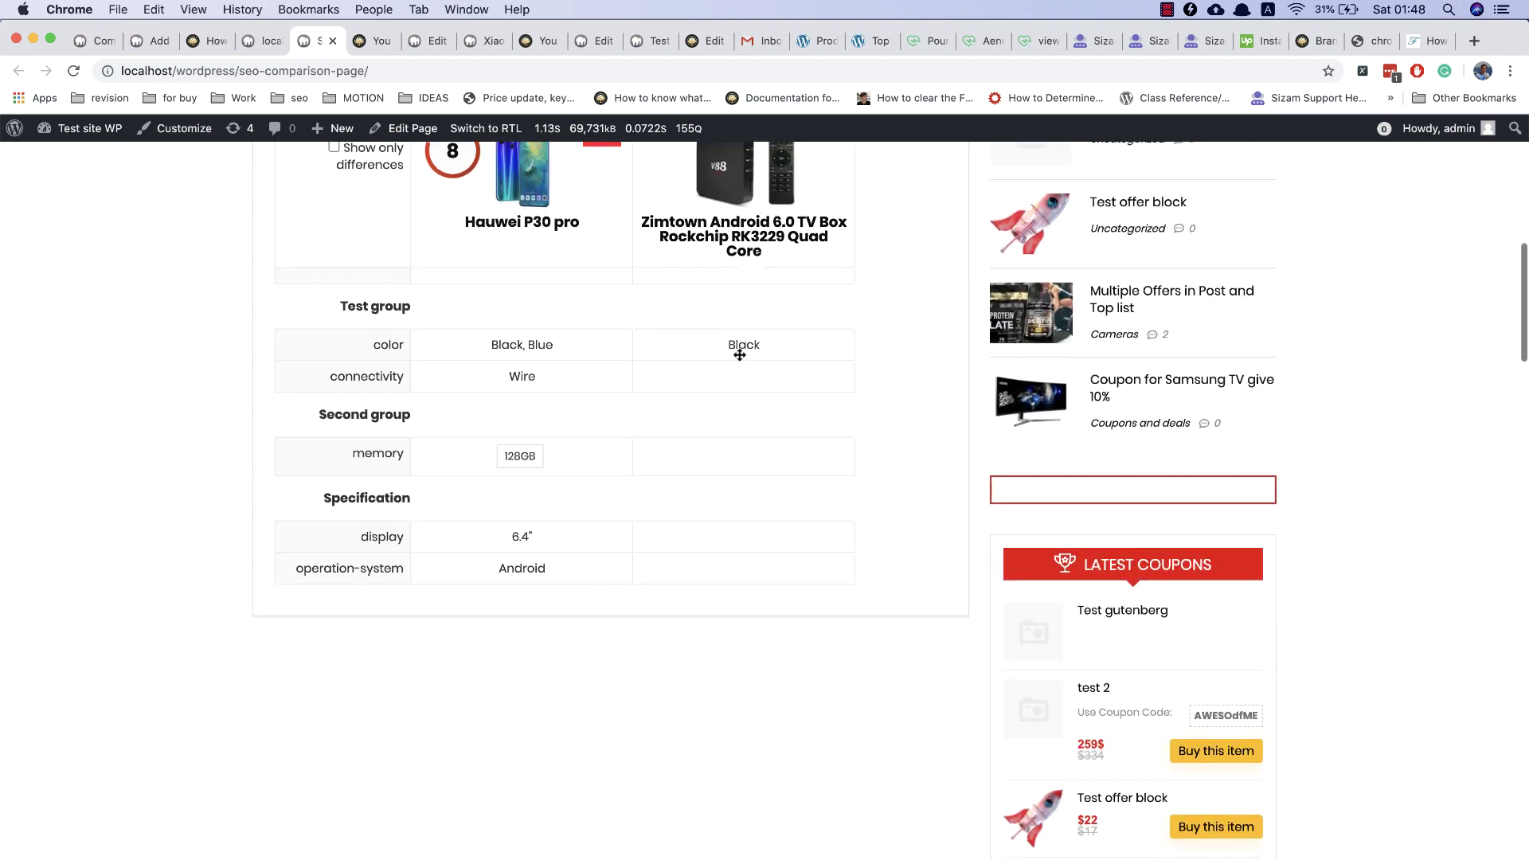
scroll(740, 355, "up", 12)
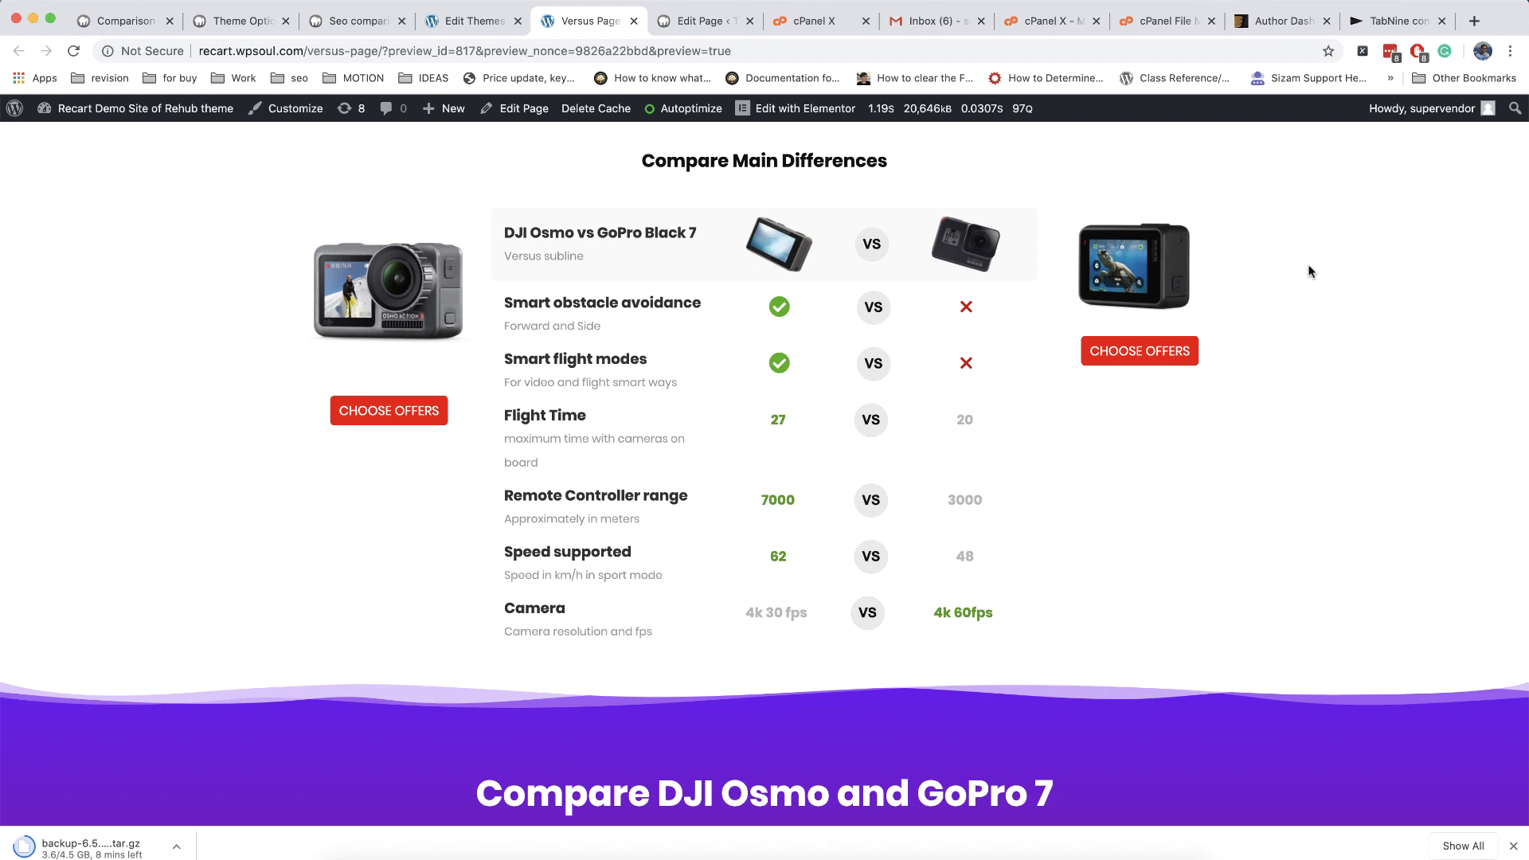
- Examine the demo Versus page's main differences table and its specification comparison bars
scroll(1310, 272, "down", 6)
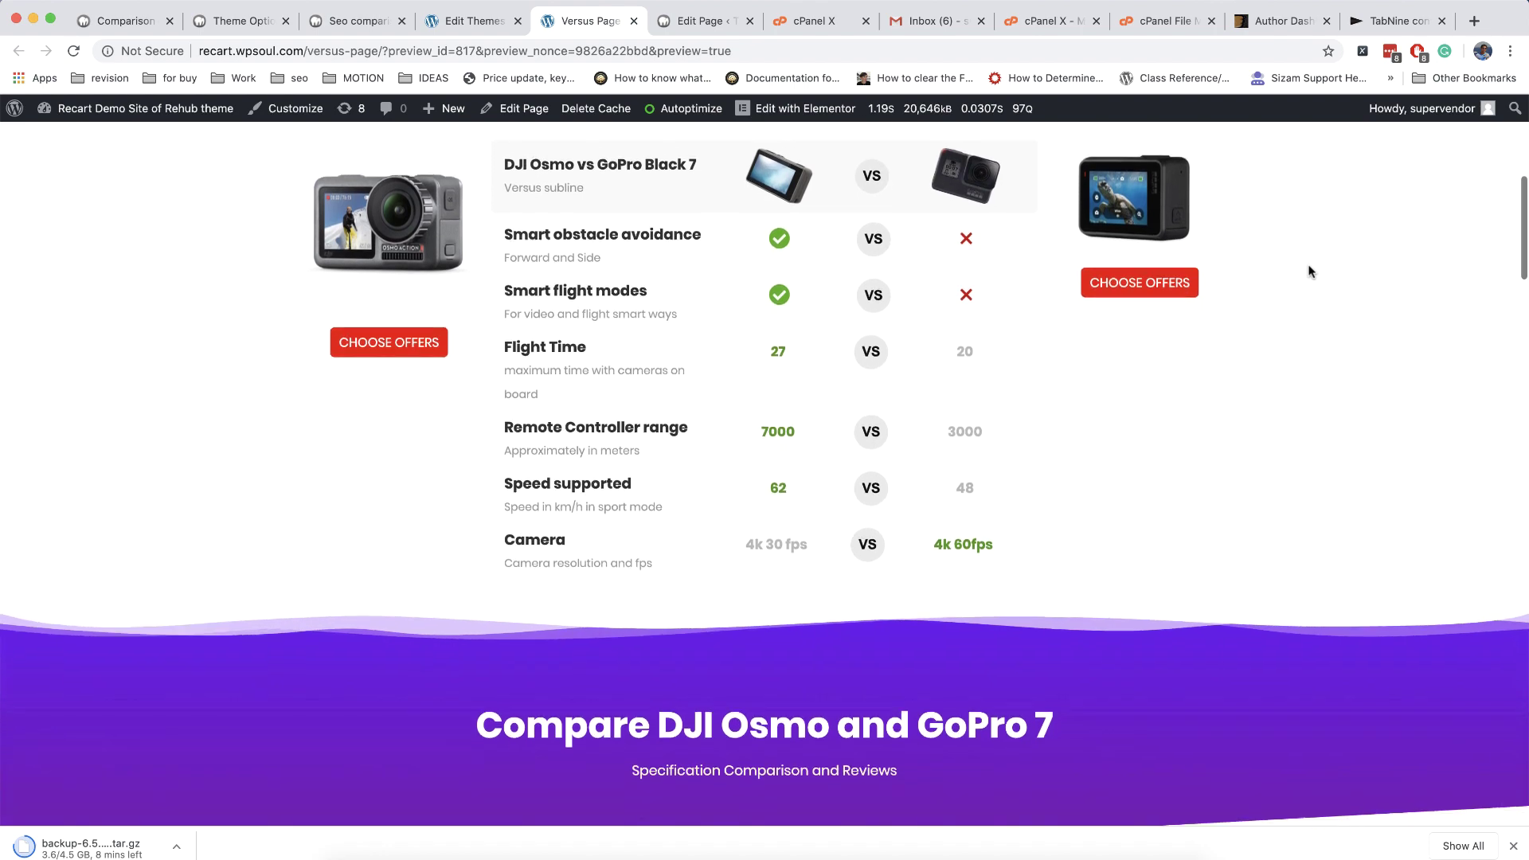
scroll(1310, 272, "down", 8)
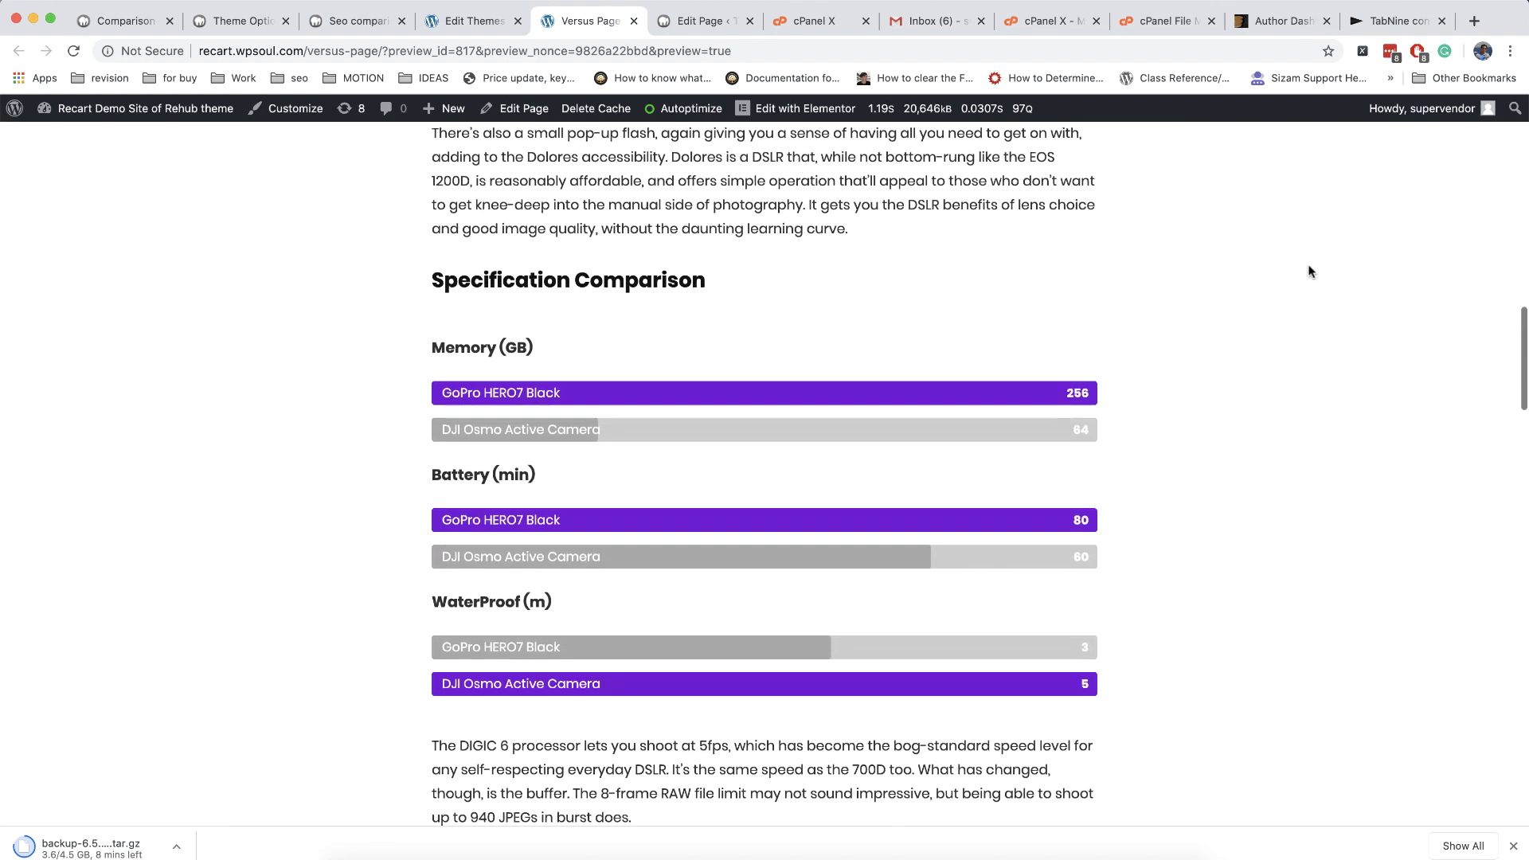
scroll(1310, 272, "up", 11)
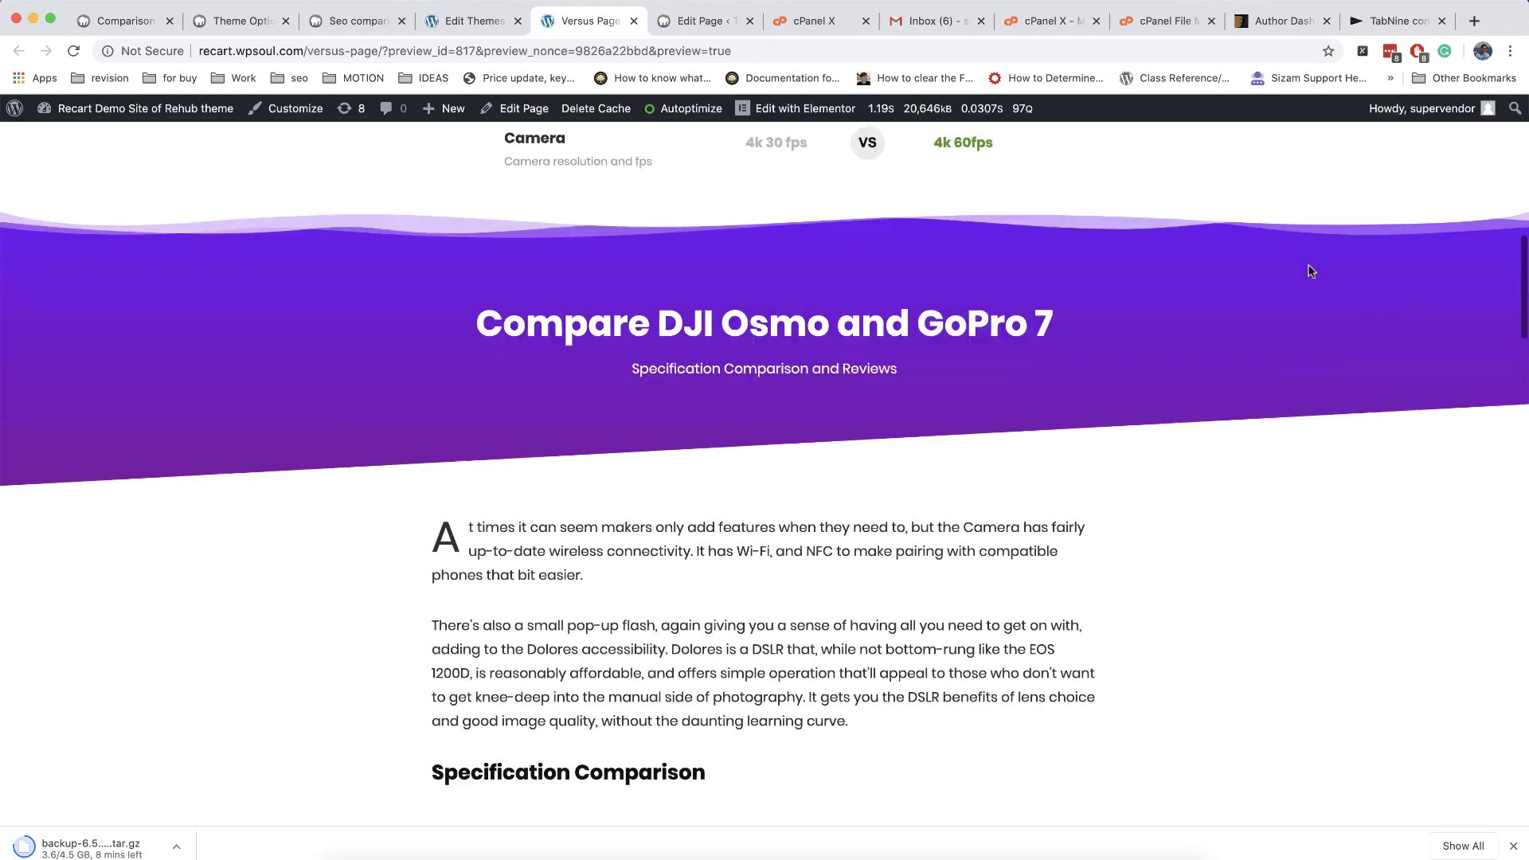
scroll(1310, 272, "up", 1)
scroll(1309, 271, "down", 2)
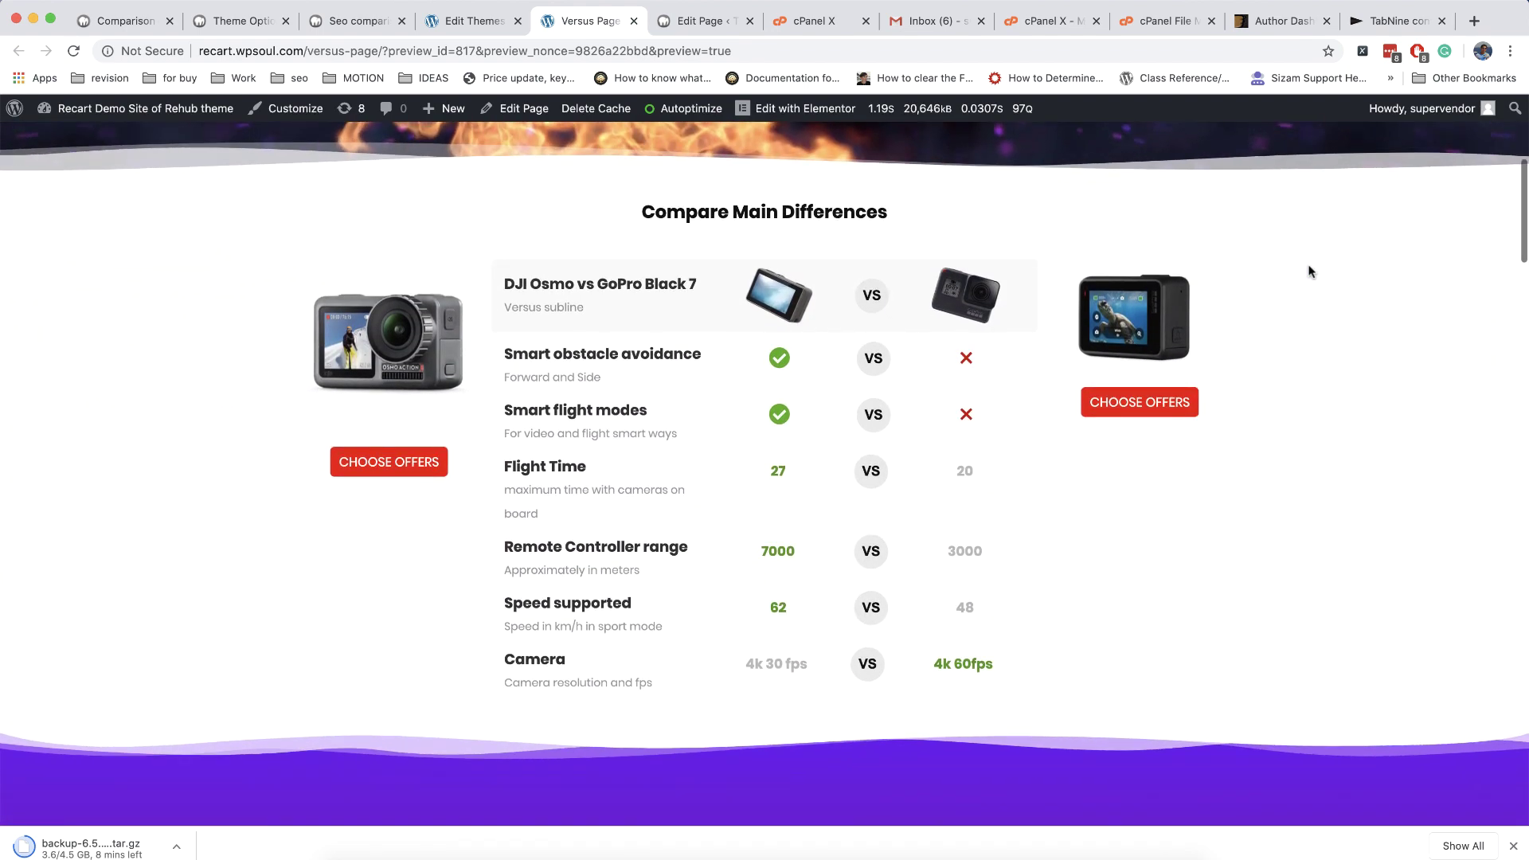
scroll(1310, 272, "down", 1)
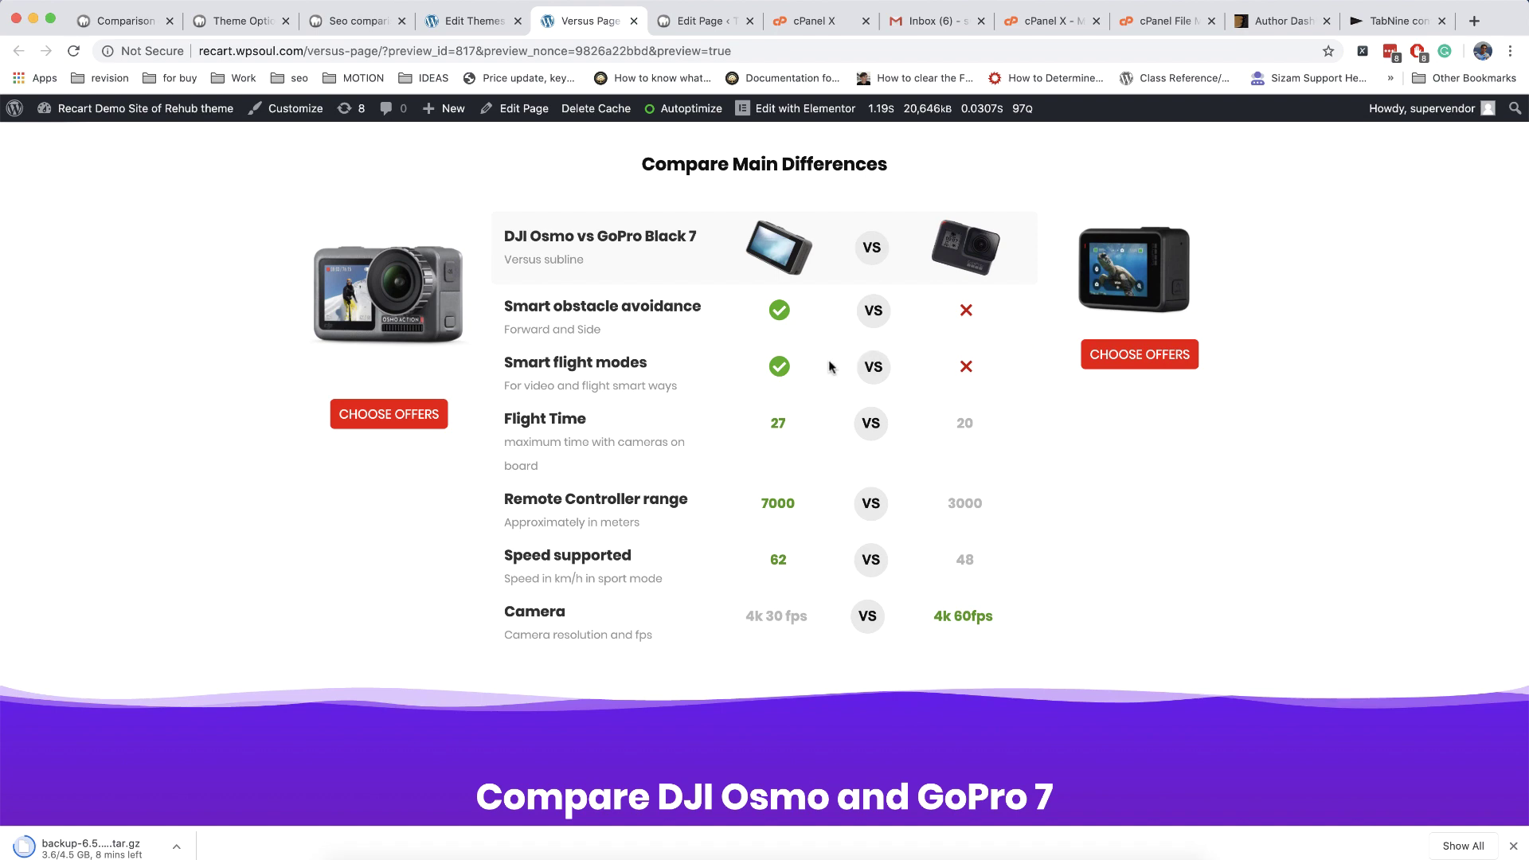
scroll(946, 485, "down", 8)
scroll(946, 487, "down", 5)
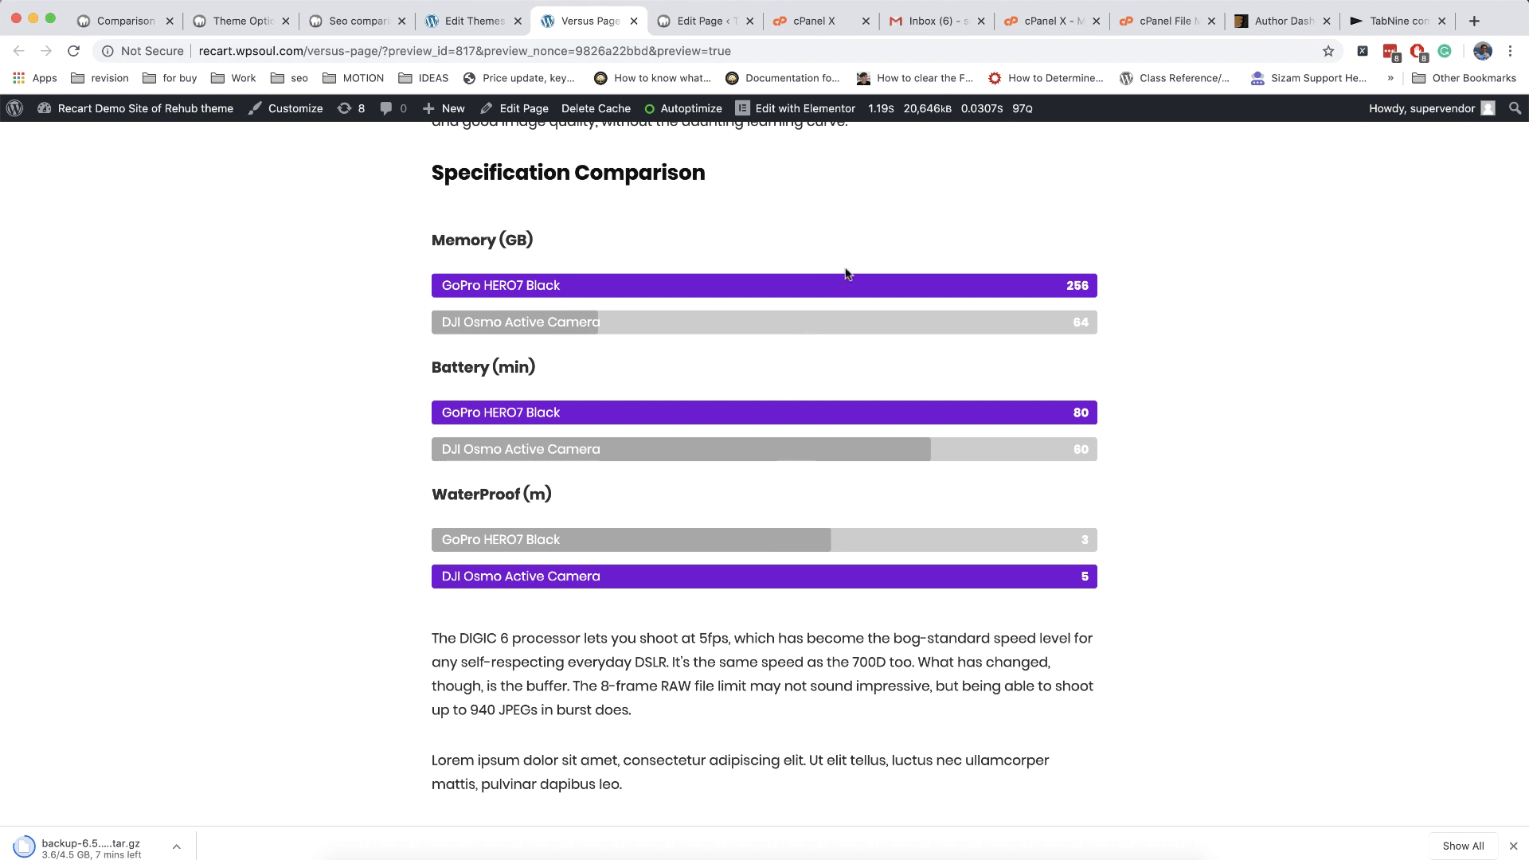
- Open the Versus page in Elementor and show the Versus Table settings of the "DJI Osmo vs GoPro Black 7" row
left_click(789, 108)
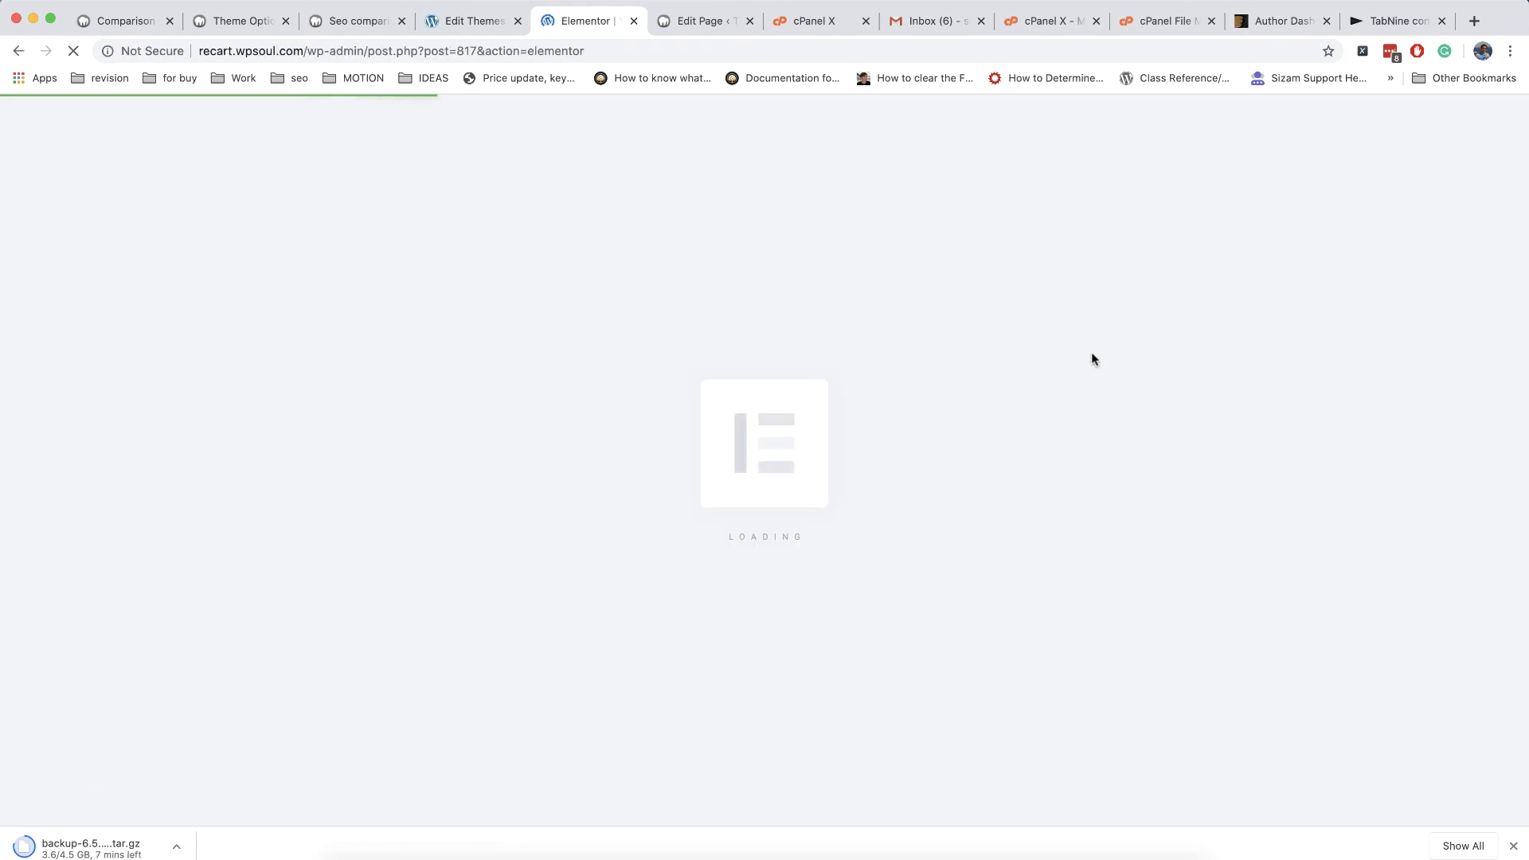
scroll(966, 382, "down", 2)
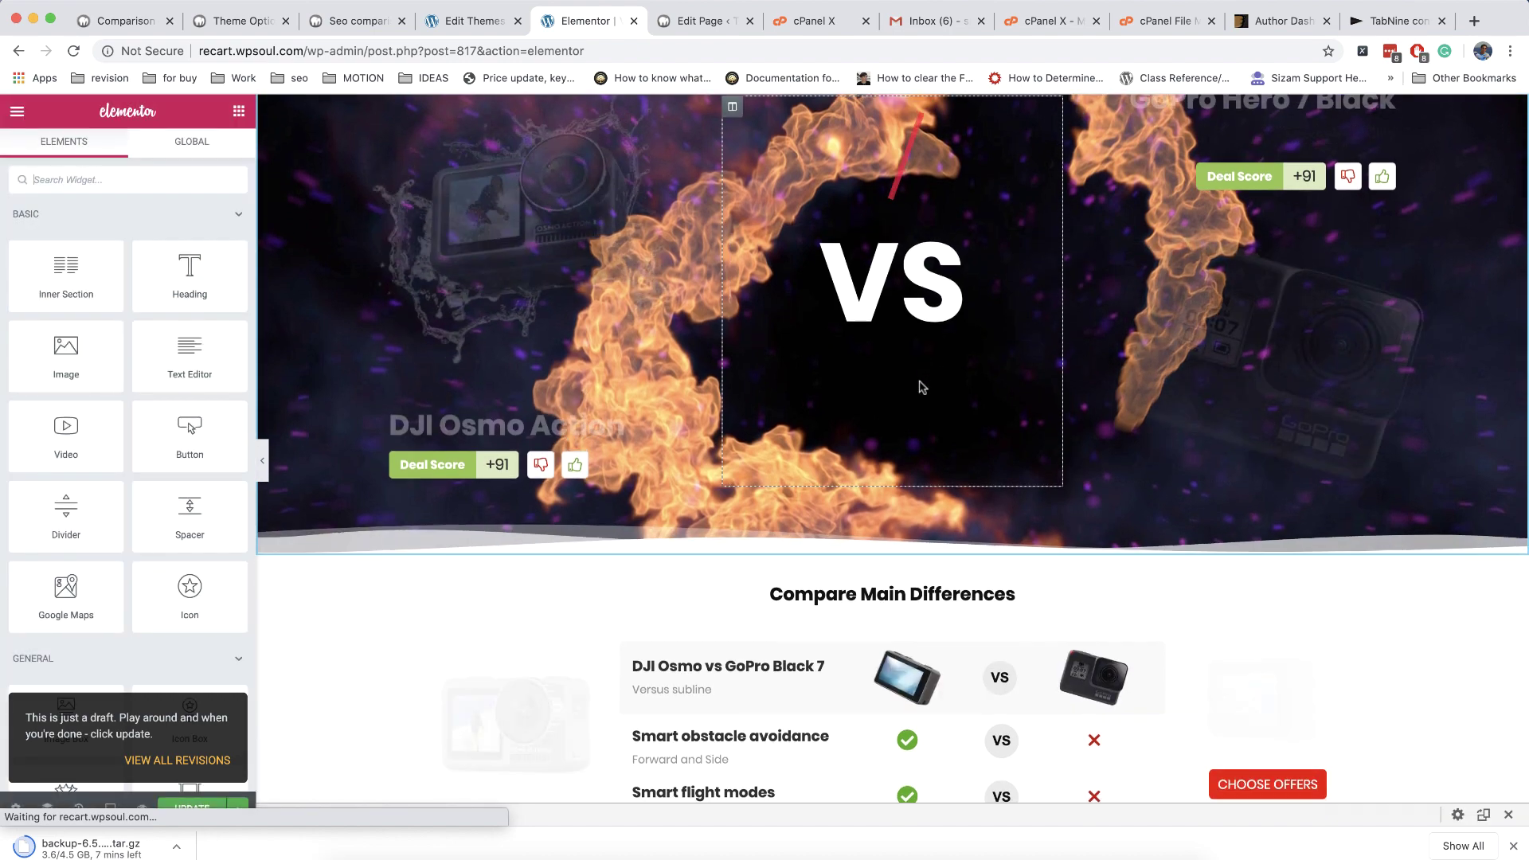
scroll(919, 386, "down", 4)
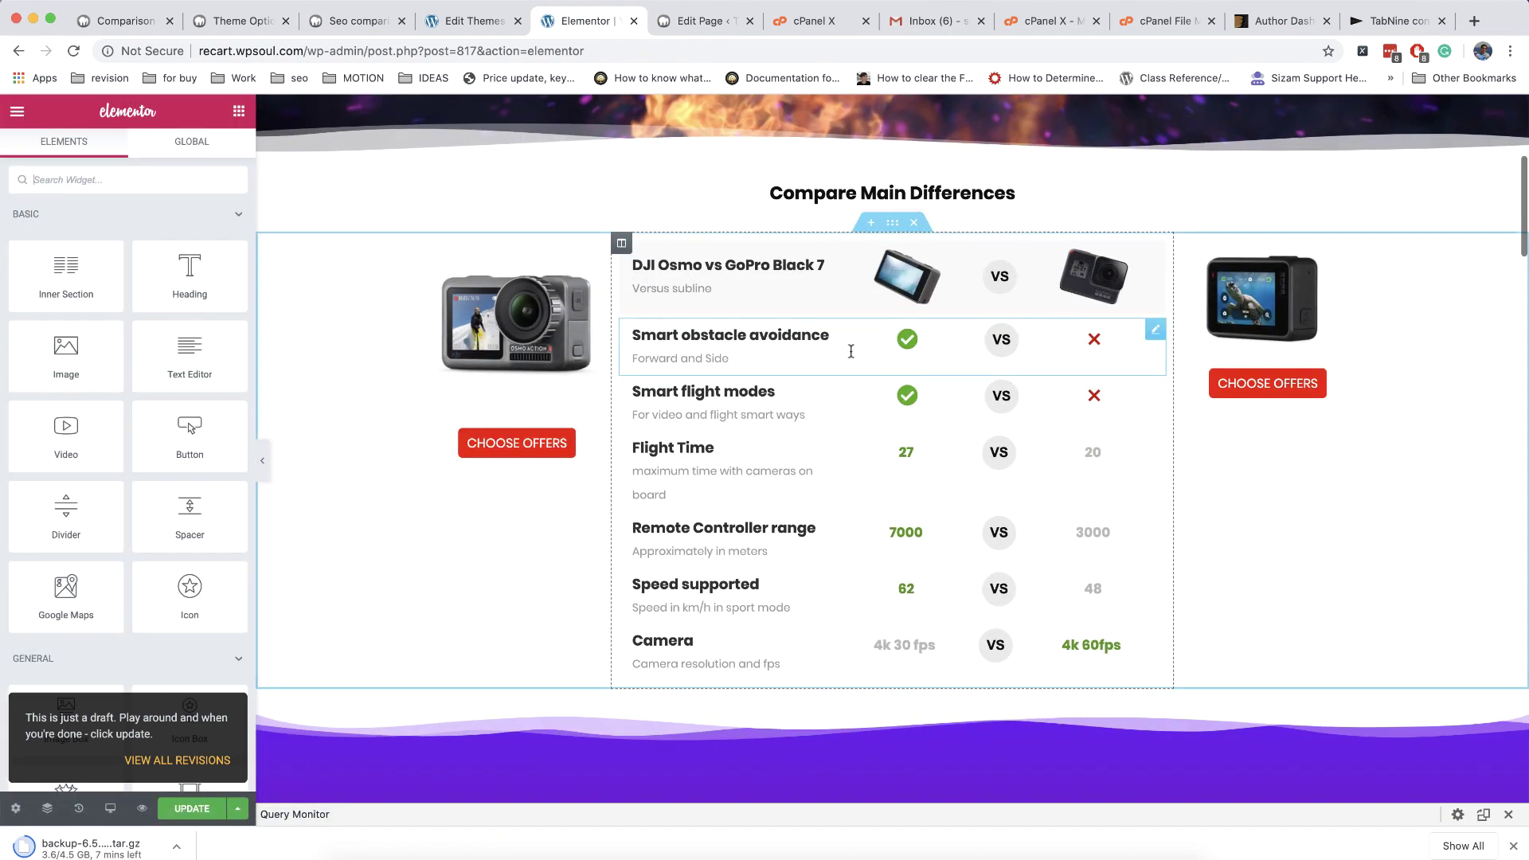
left_click(832, 297)
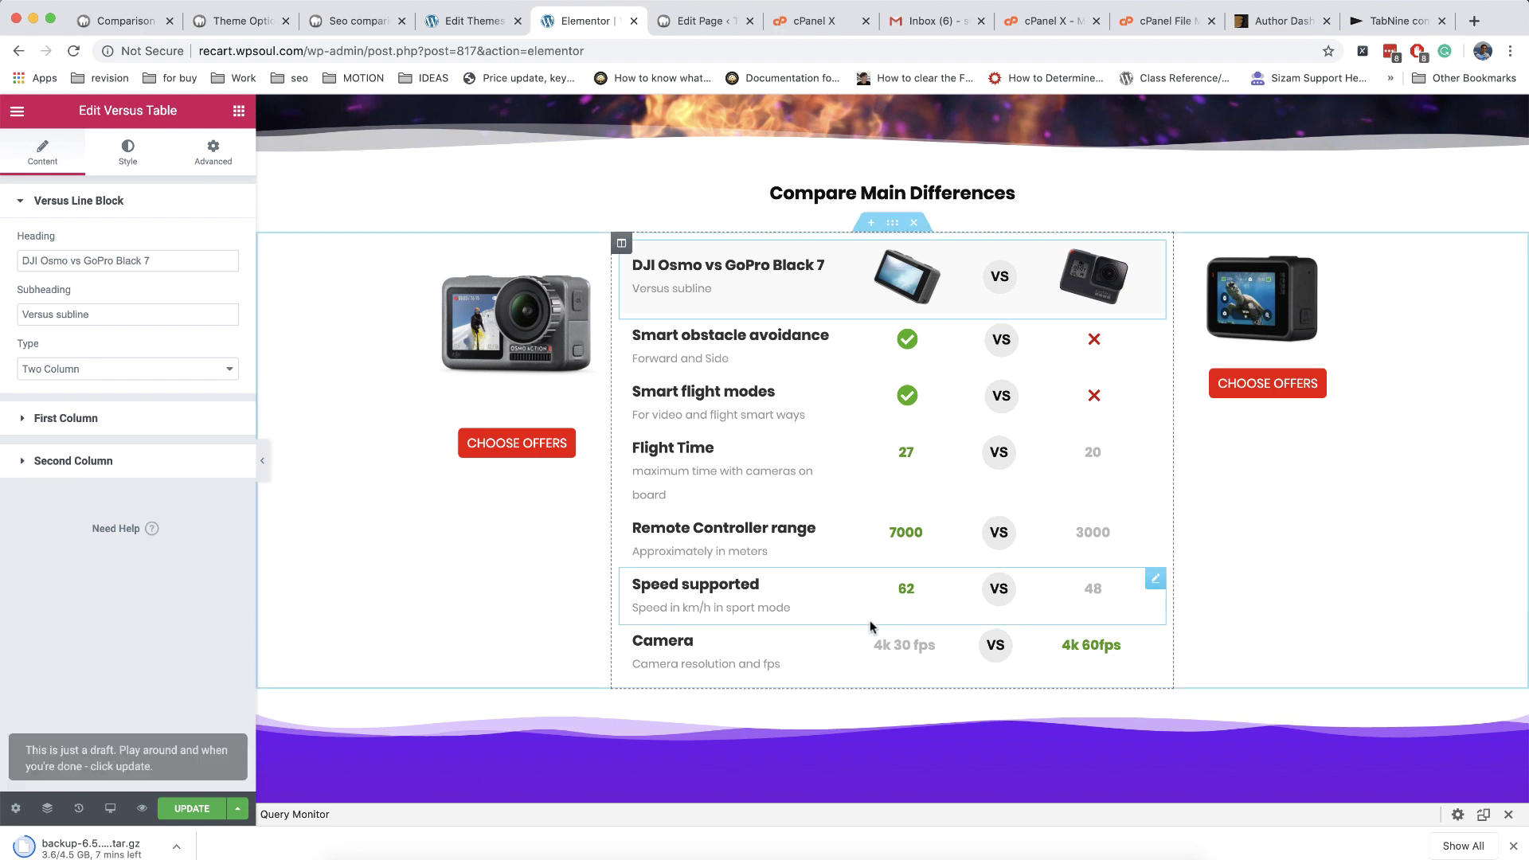
scroll(871, 627, "down", 2)
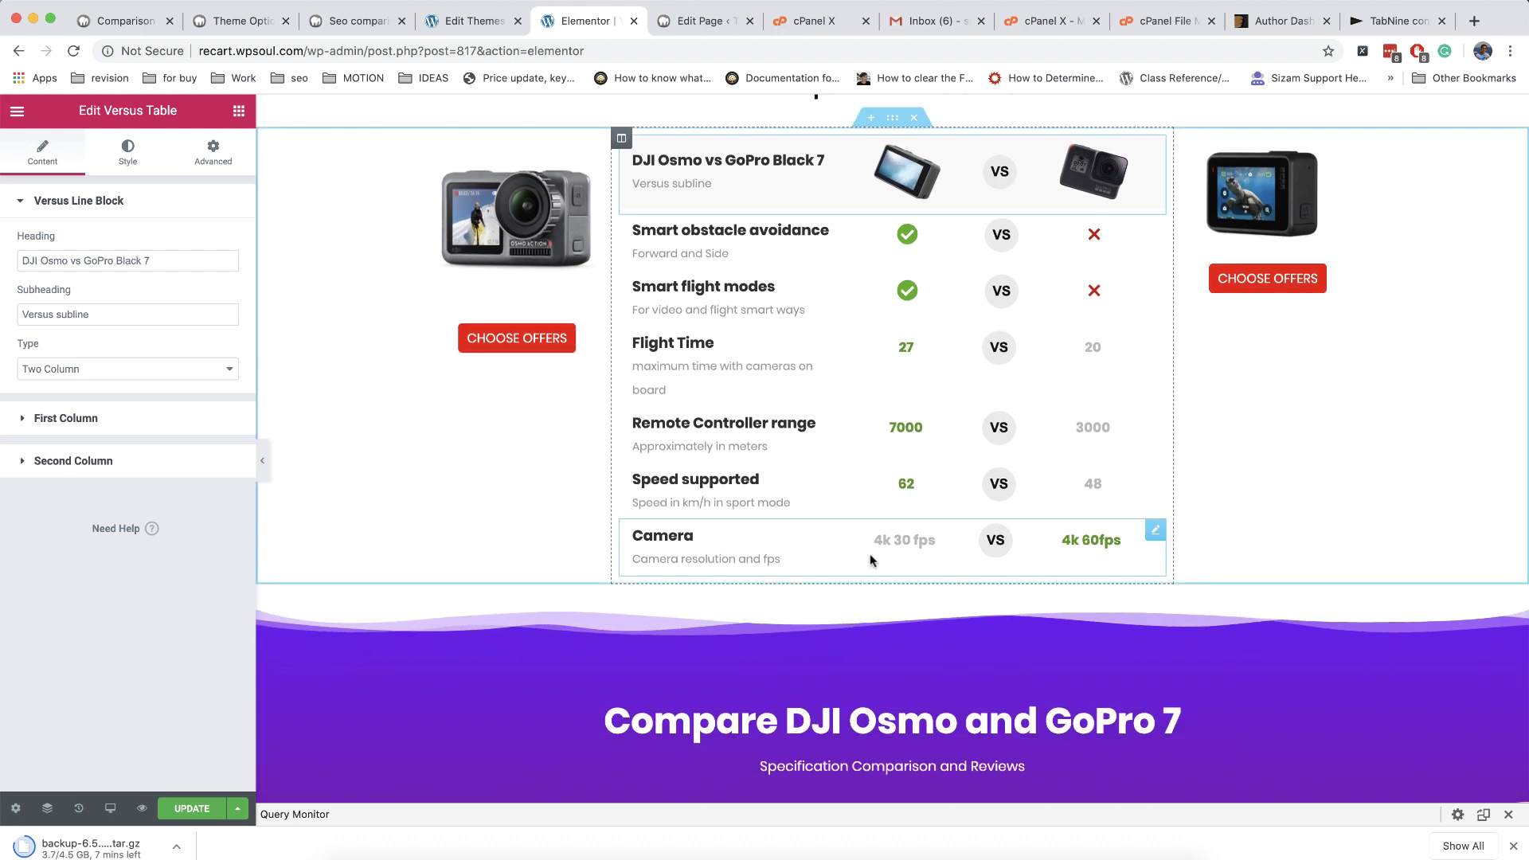
- Find the Versus Table widget by searching "vers" and add it below the Camera row of the differences table
left_click(238, 111)
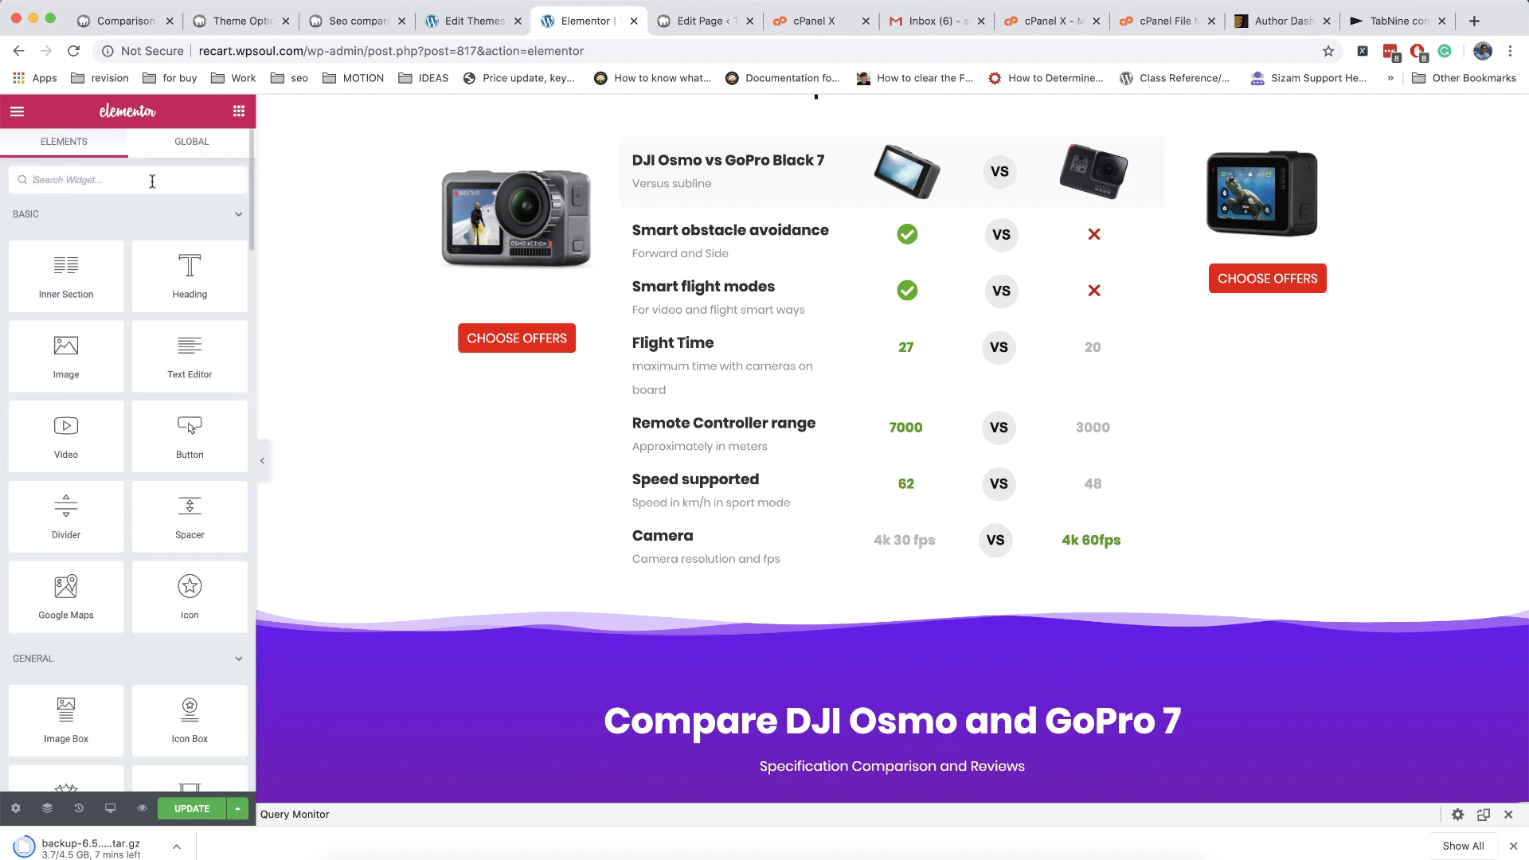
type("ver")
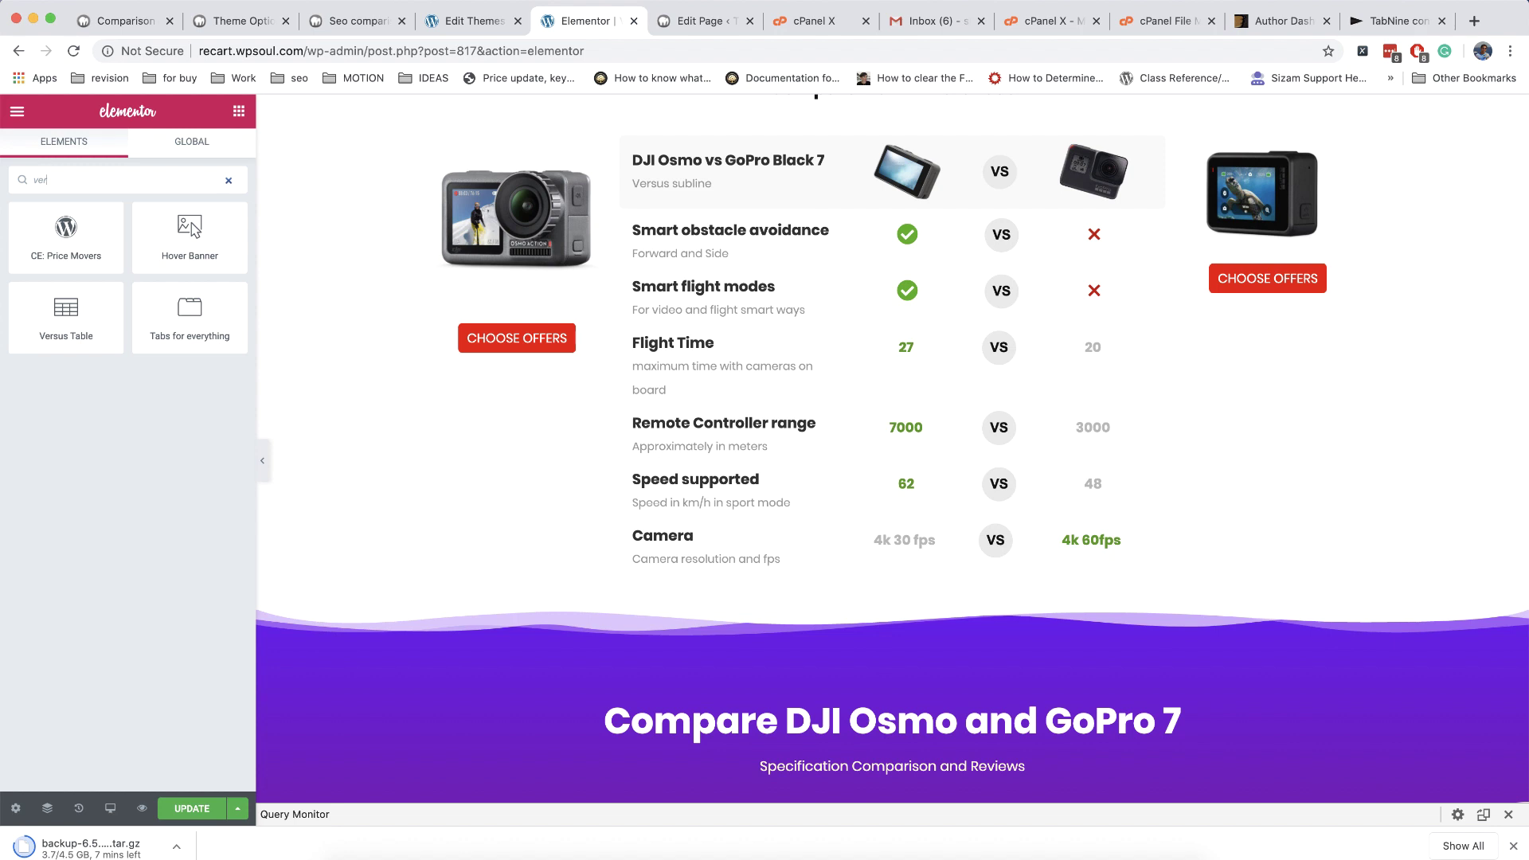
type("s")
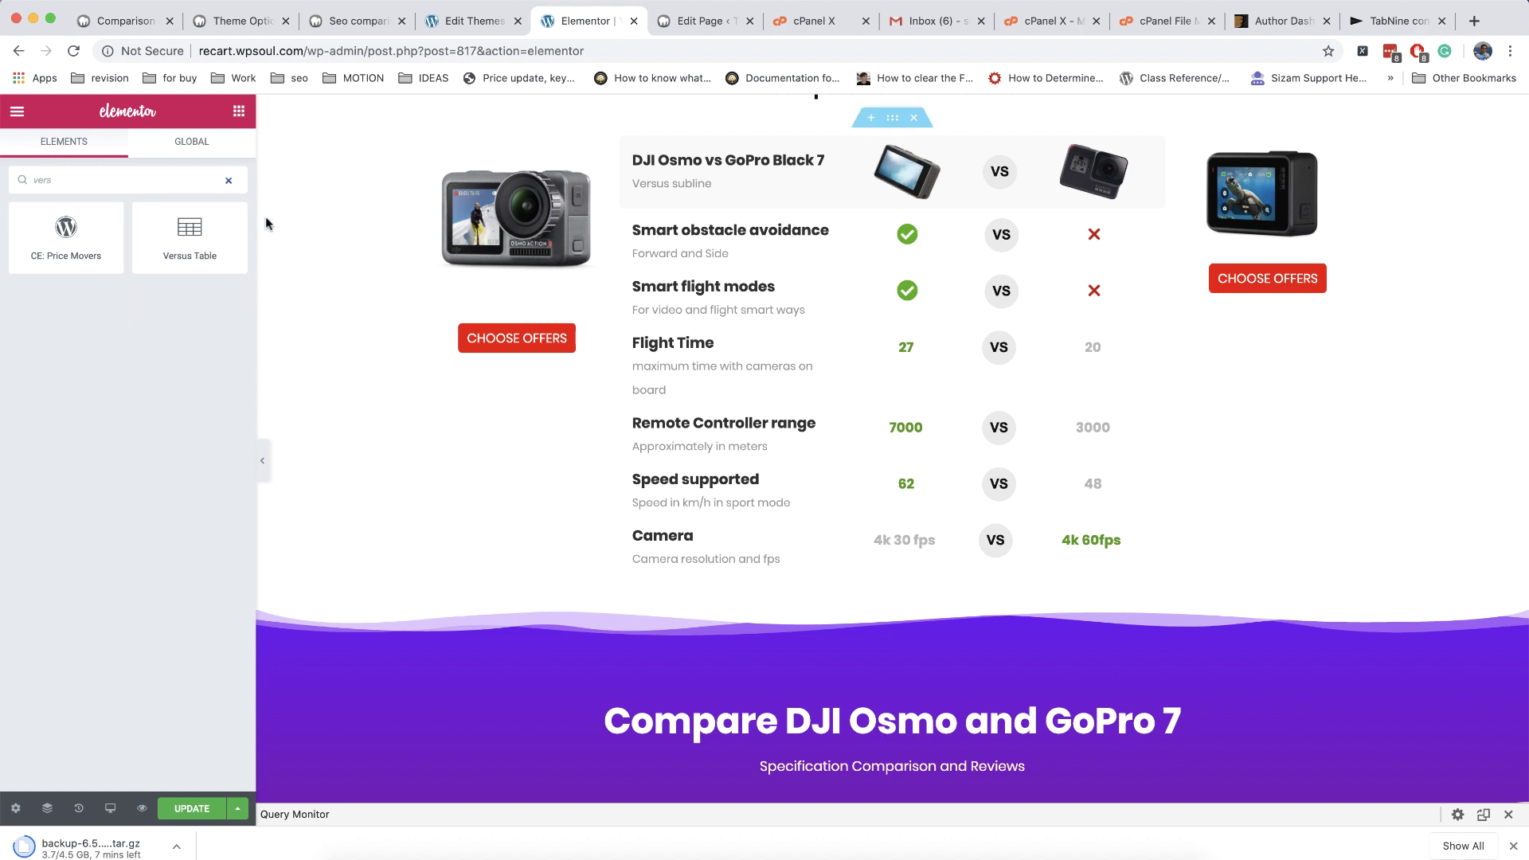
left_click_drag(218, 235, 776, 563)
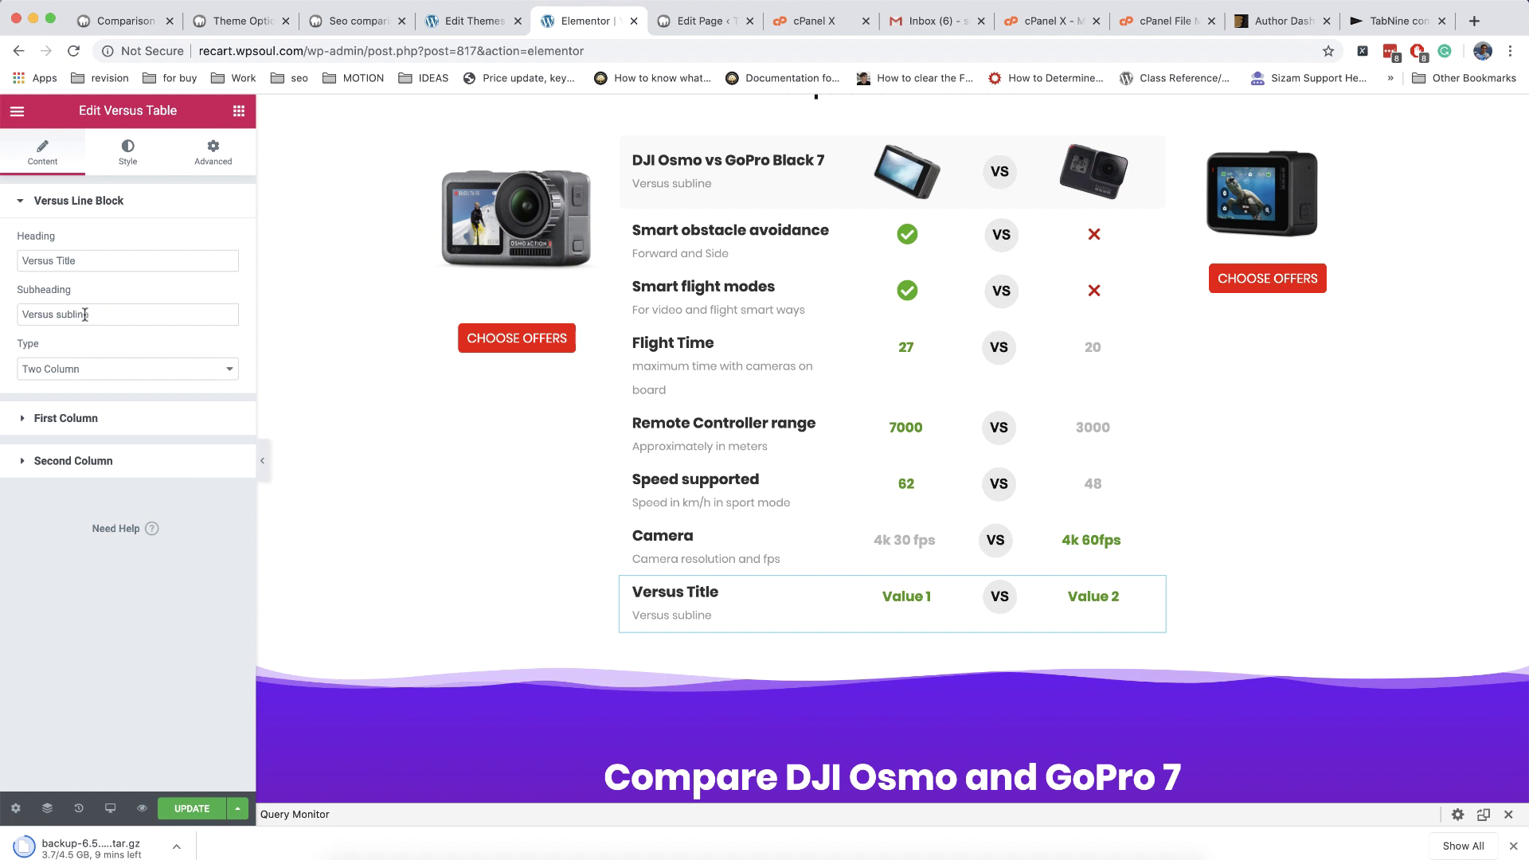
- View the available First Column Type options of the new Versus Table row, leaving Text selected
left_click(97, 422)
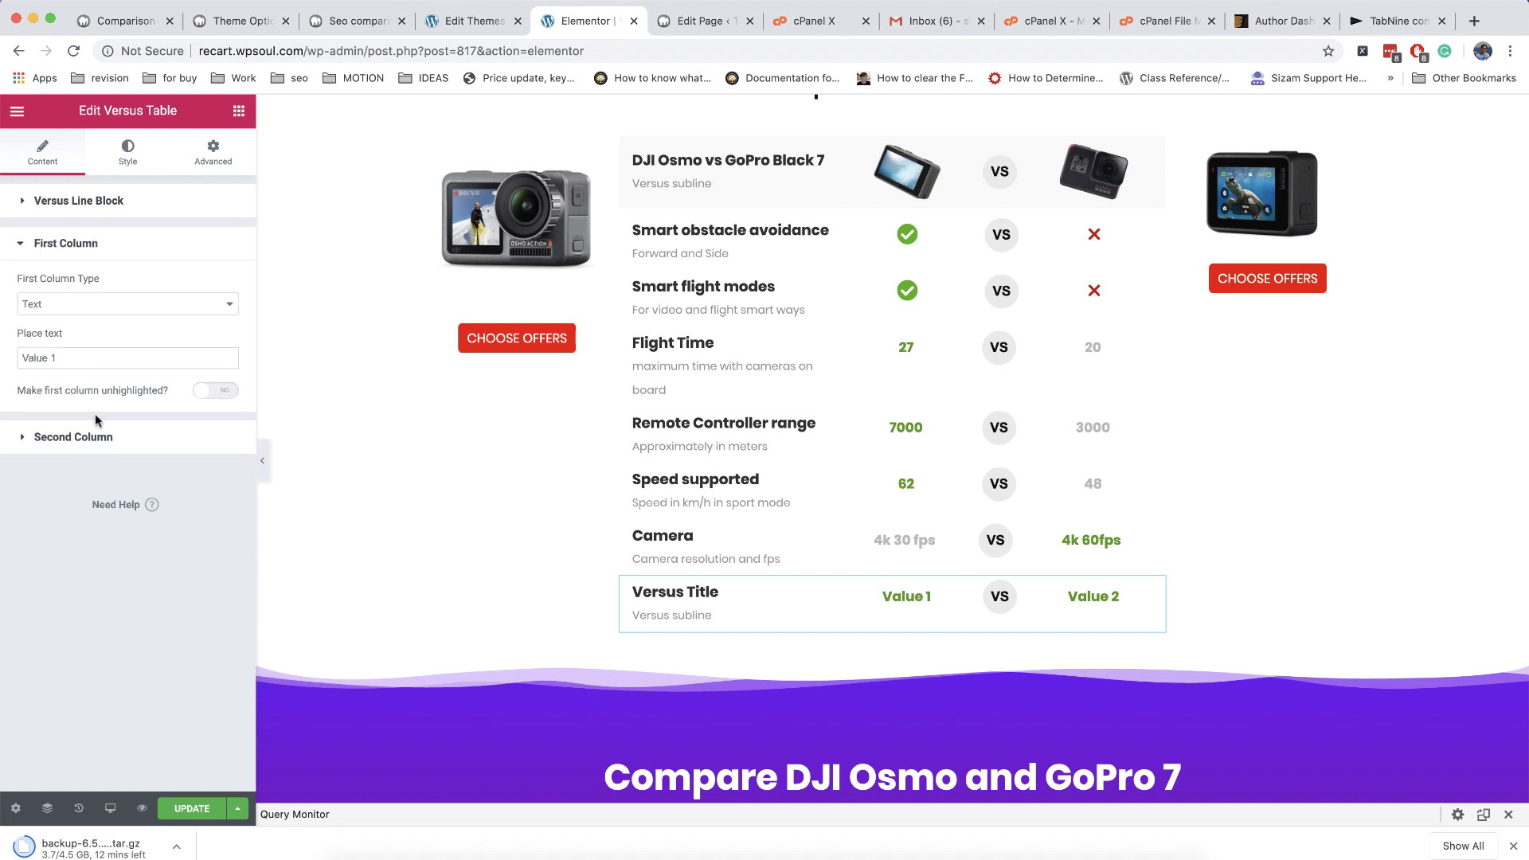
left_click(101, 303)
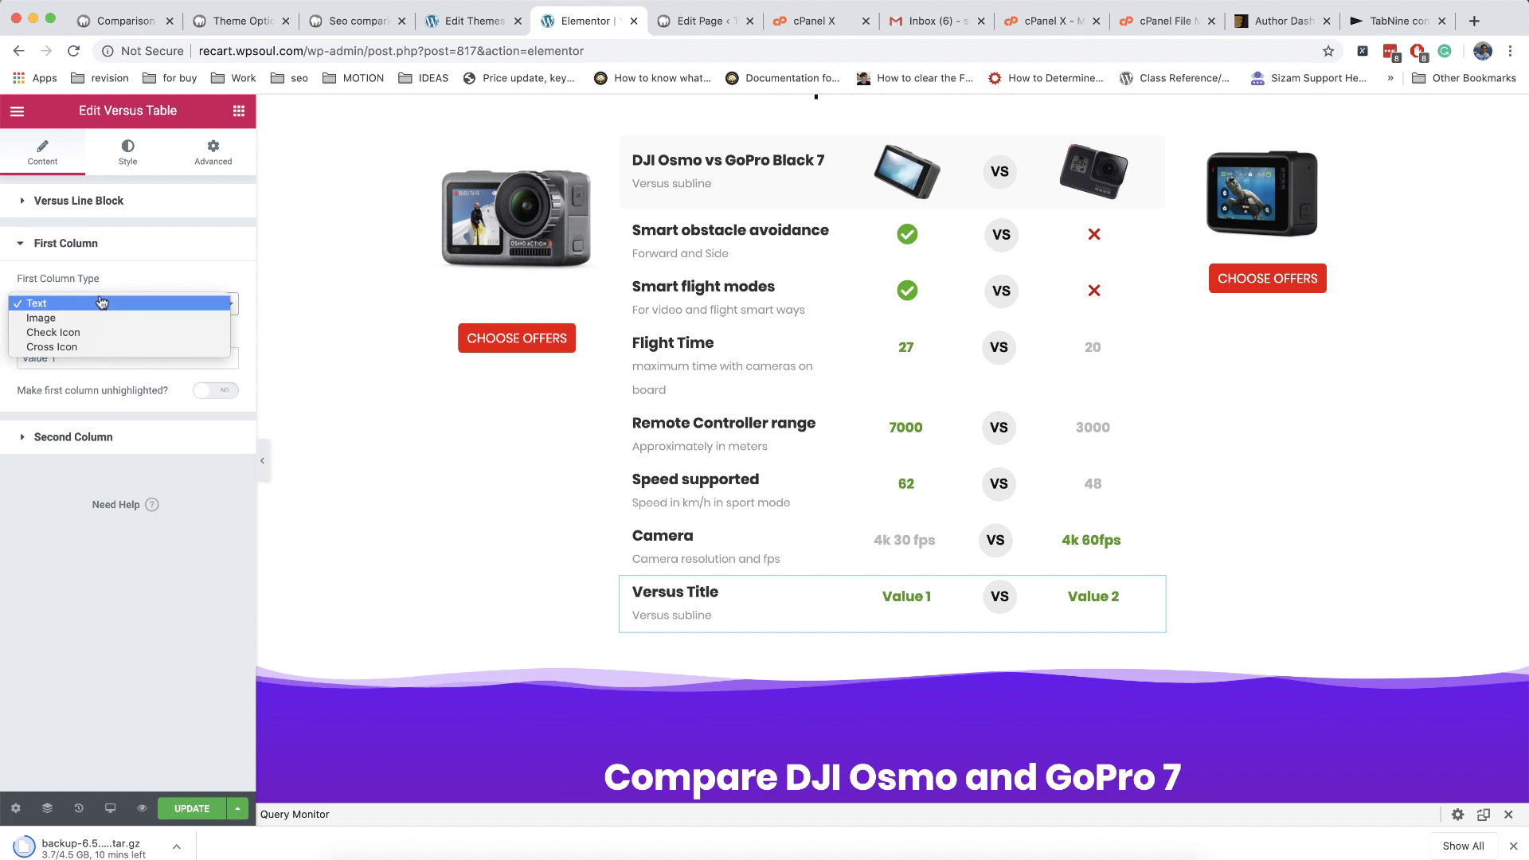
left_click(145, 266)
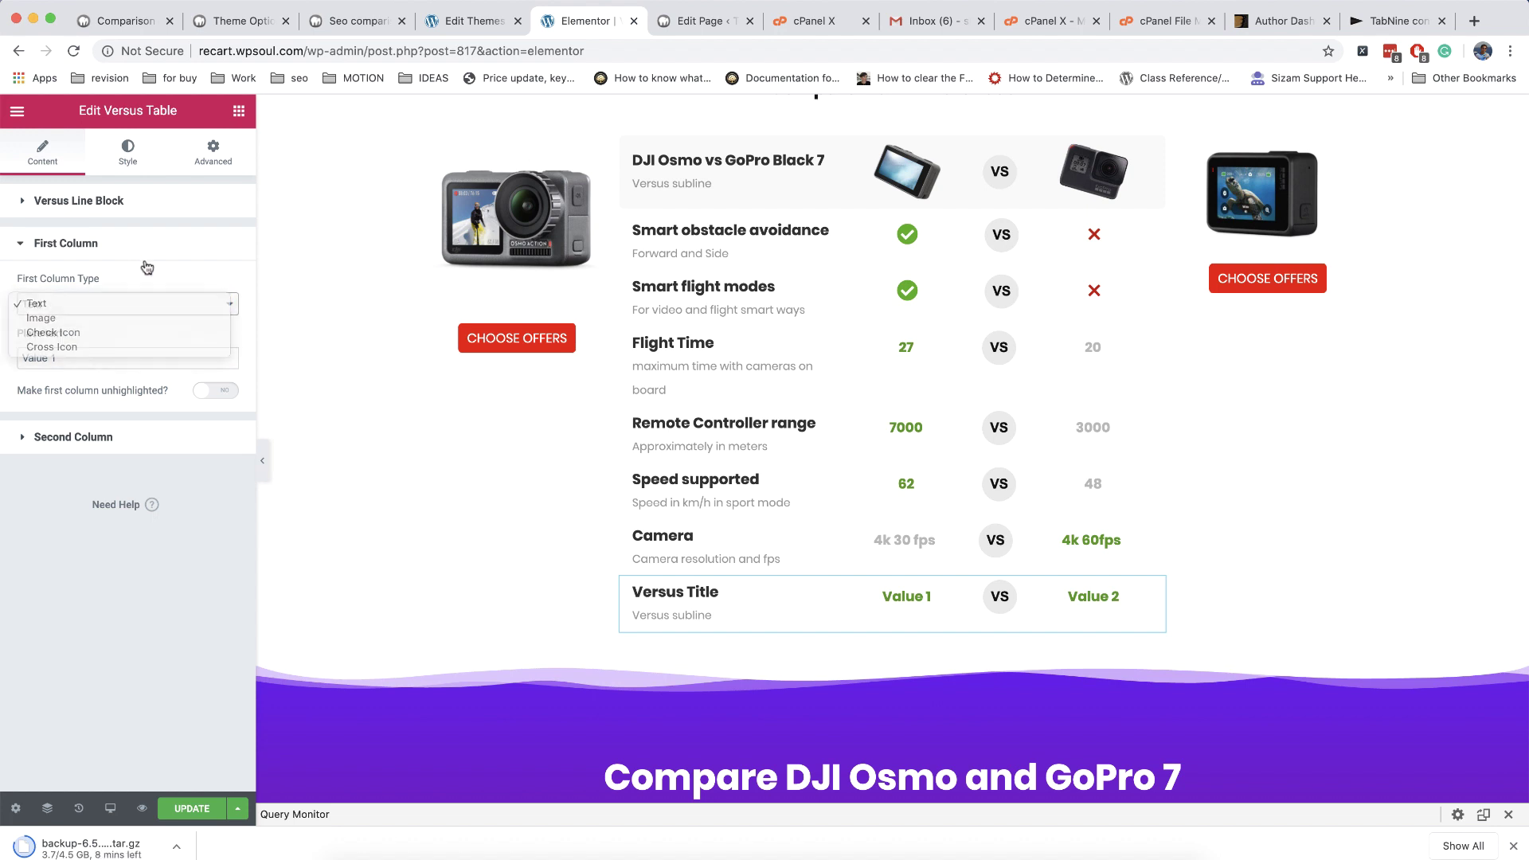
- View the First Column settings of the "DJI Osmo vs GoPro Black 7" row and of the "Smart obstacle avoidance" row
left_click(930, 170)
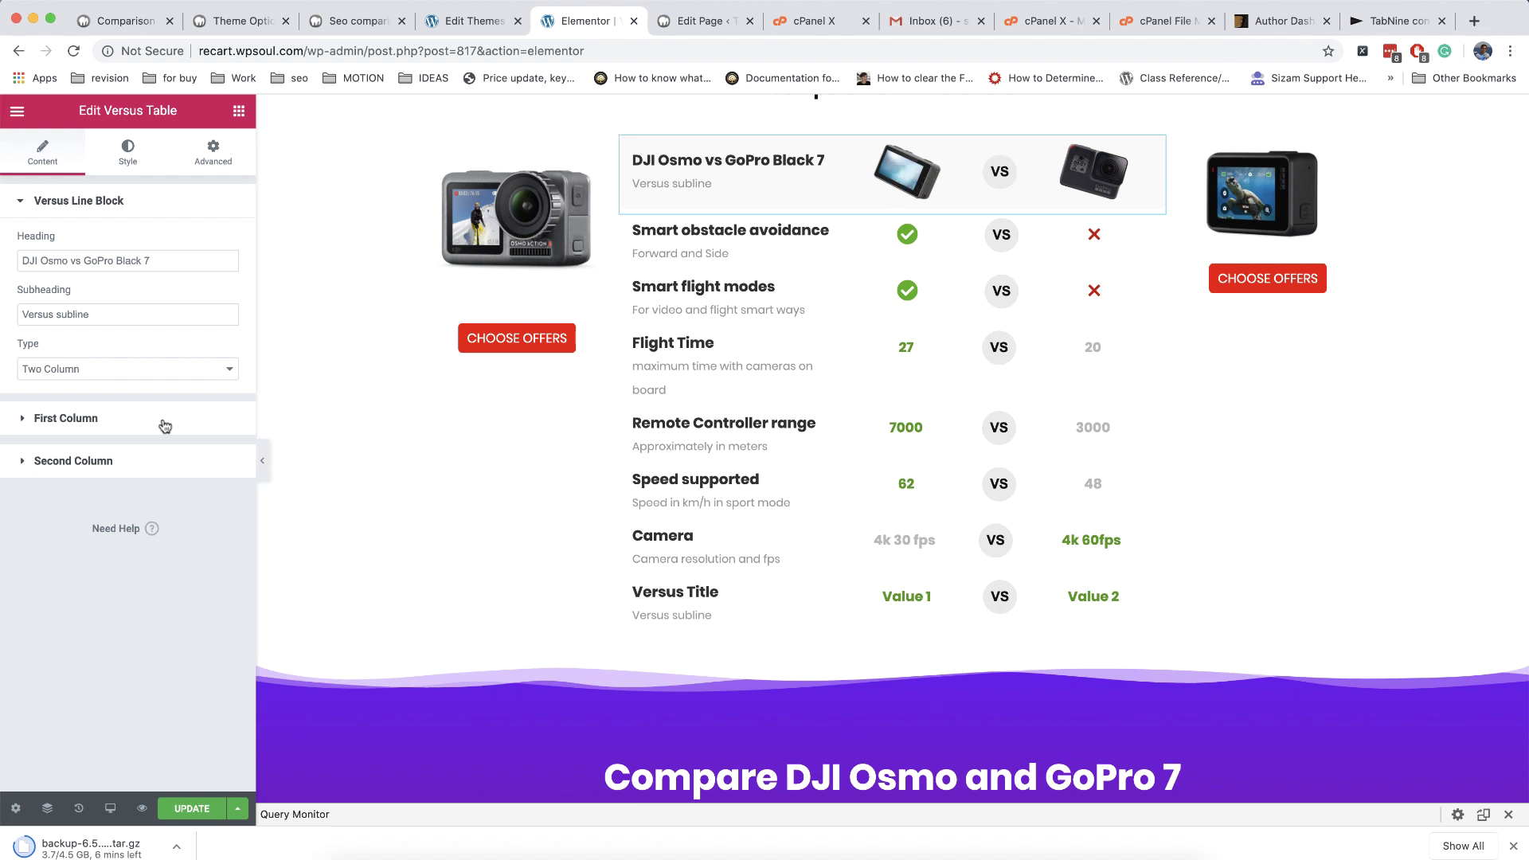
left_click(95, 418)
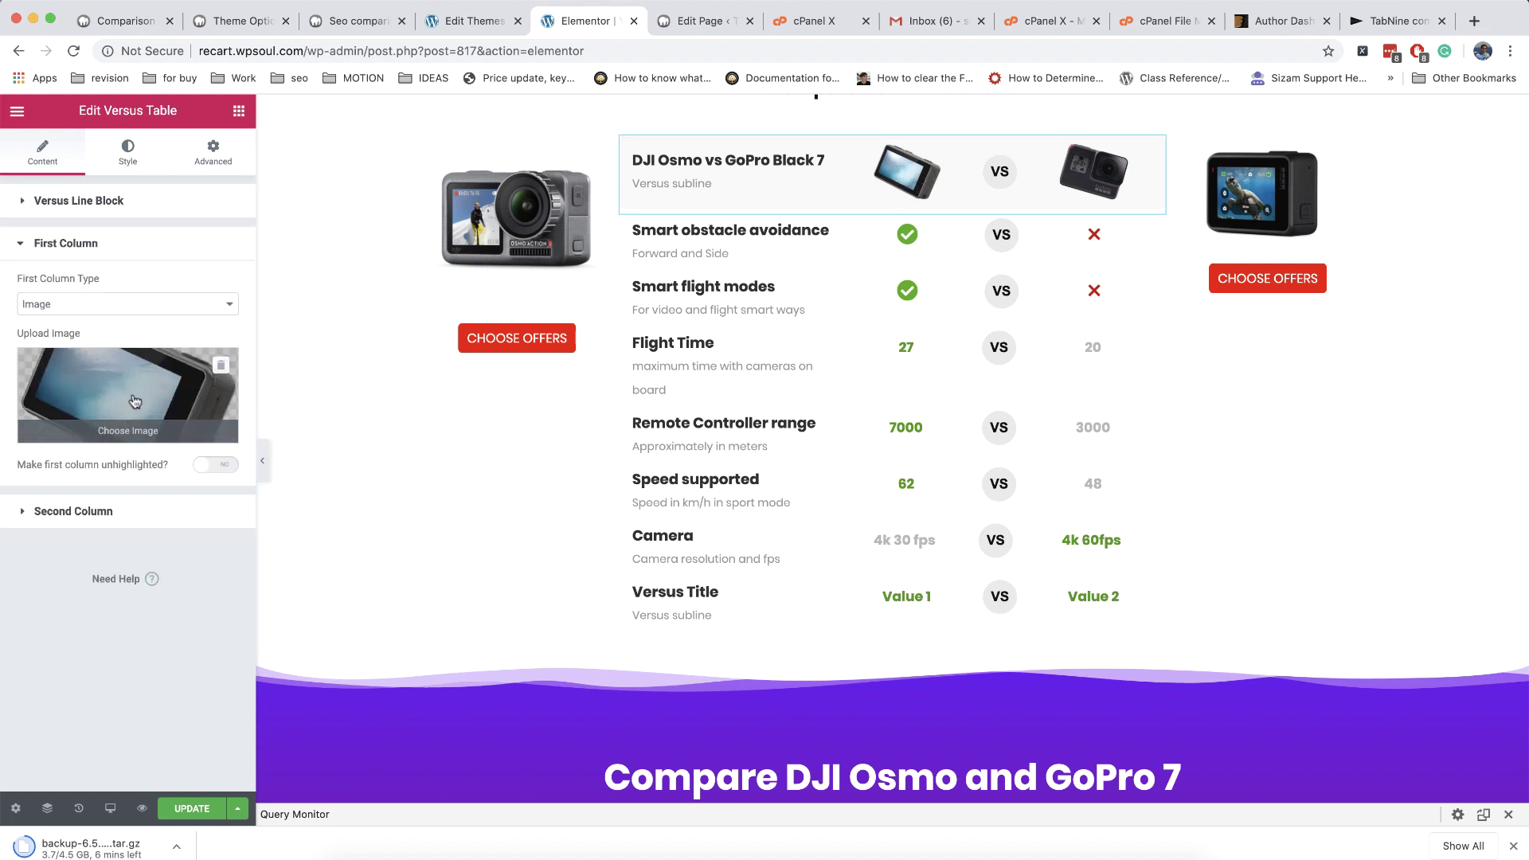
left_click(826, 252)
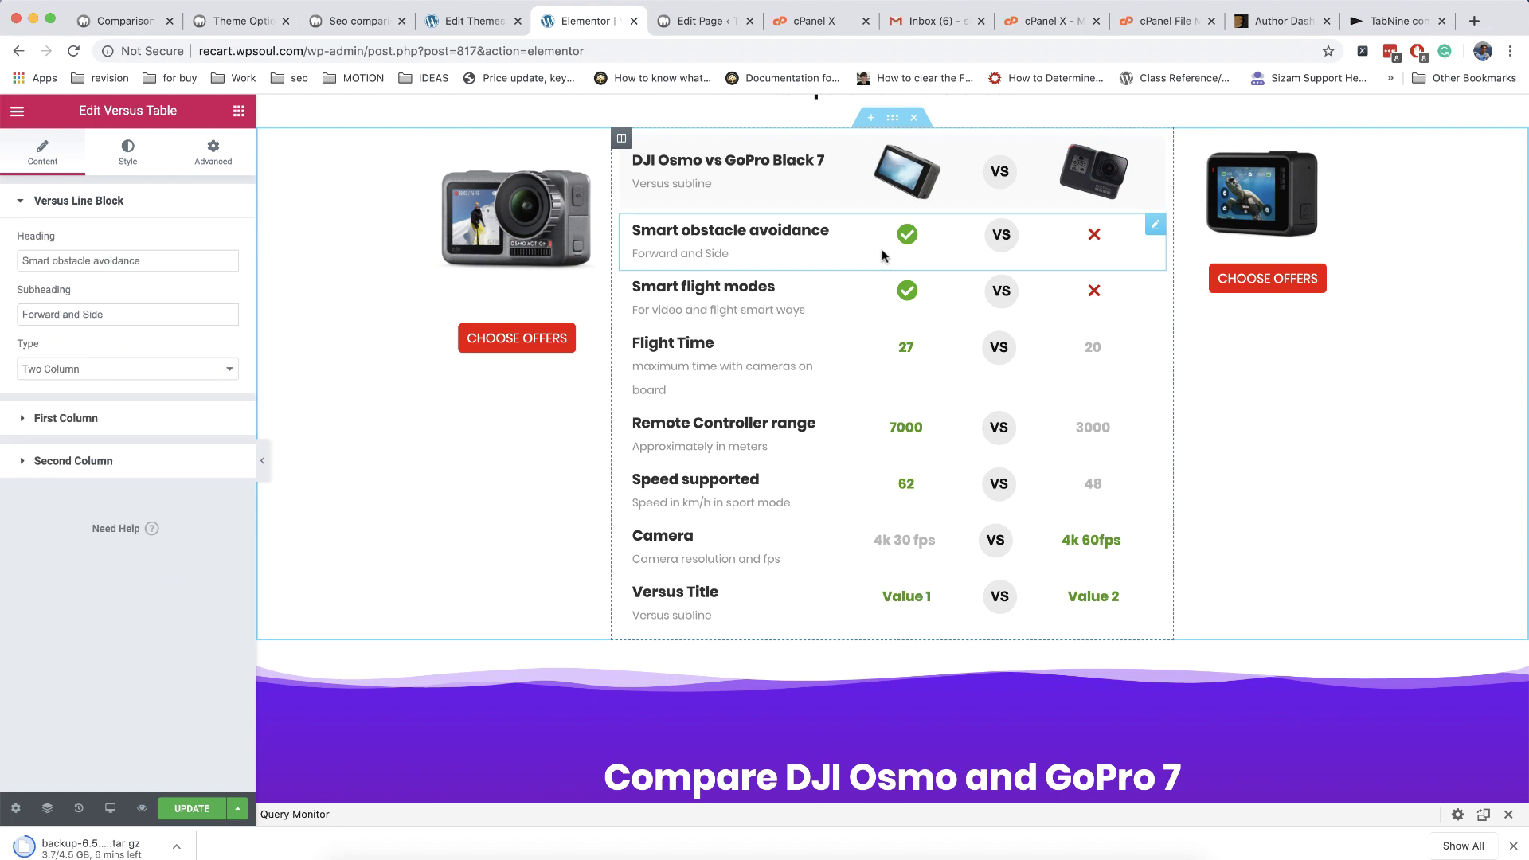
left_click(149, 416)
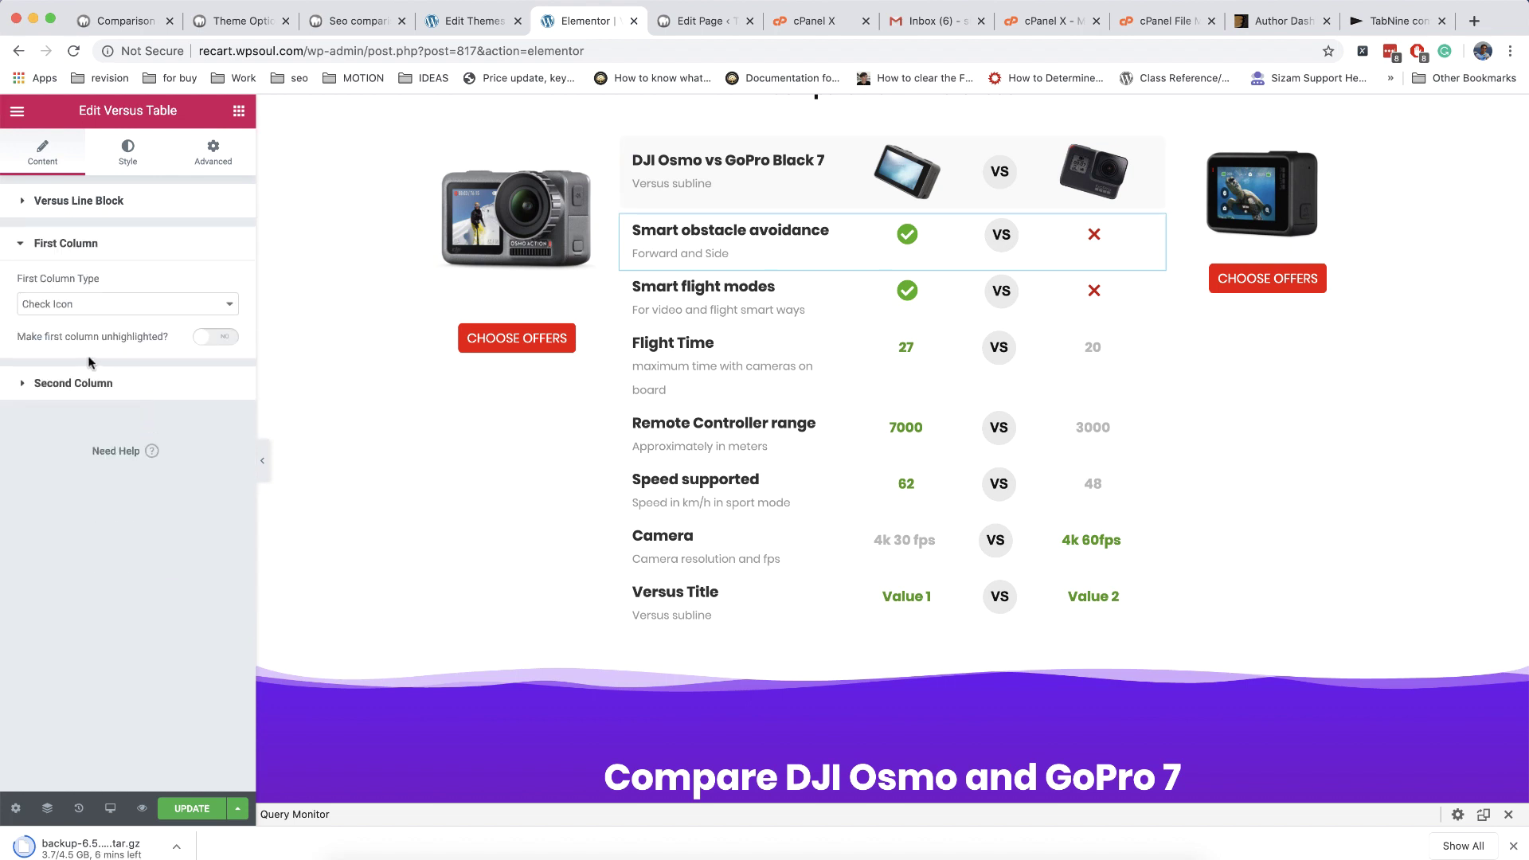
- Try Cross Icon as the First Column Type of the "Smart obstacle avoidance" row, and set it back to Check Icon
left_click(87, 312)
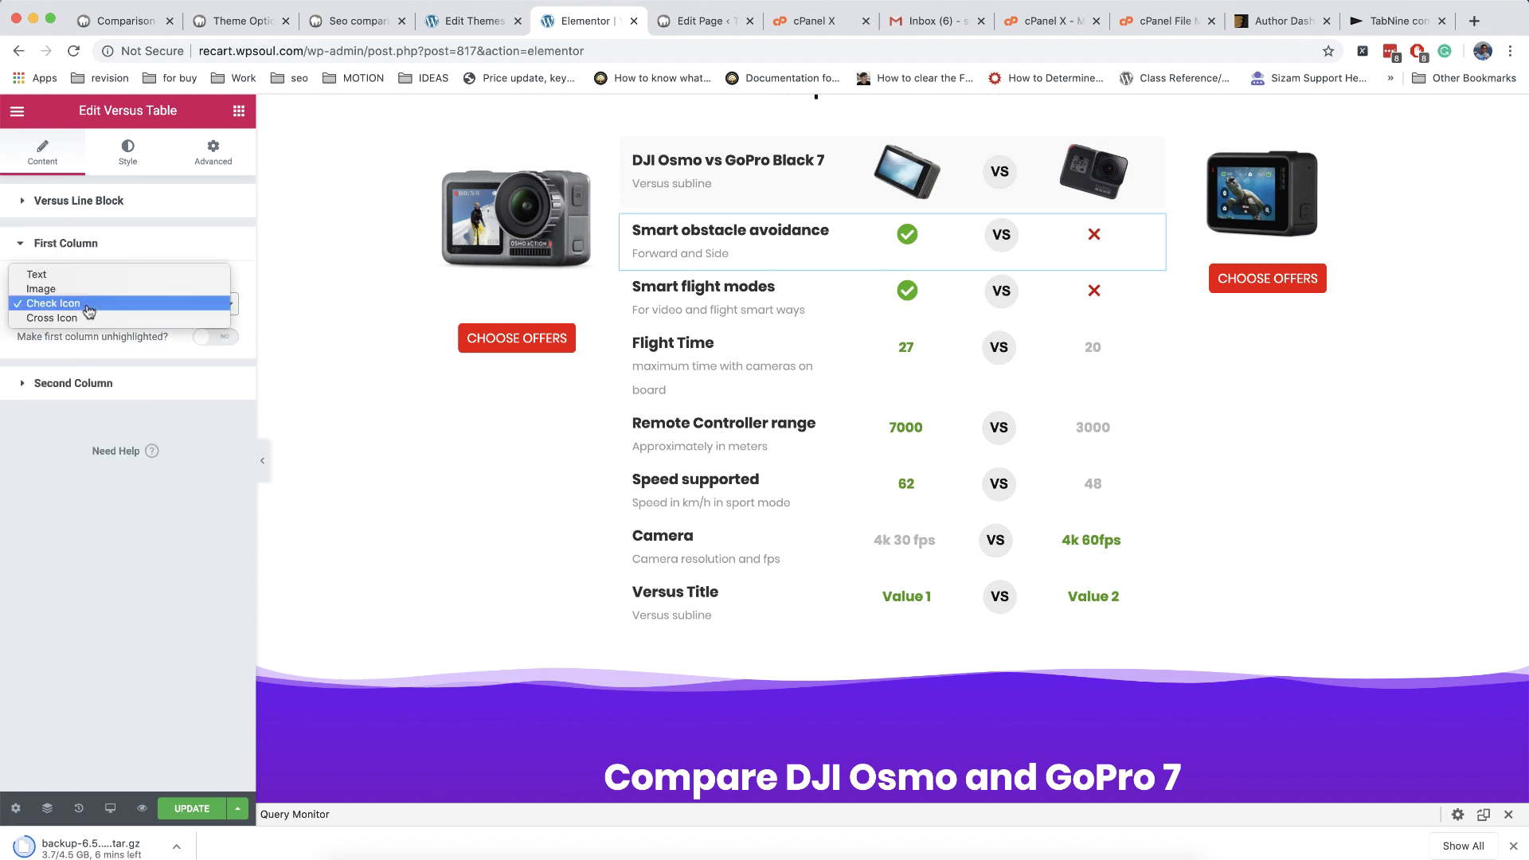
left_click(88, 319)
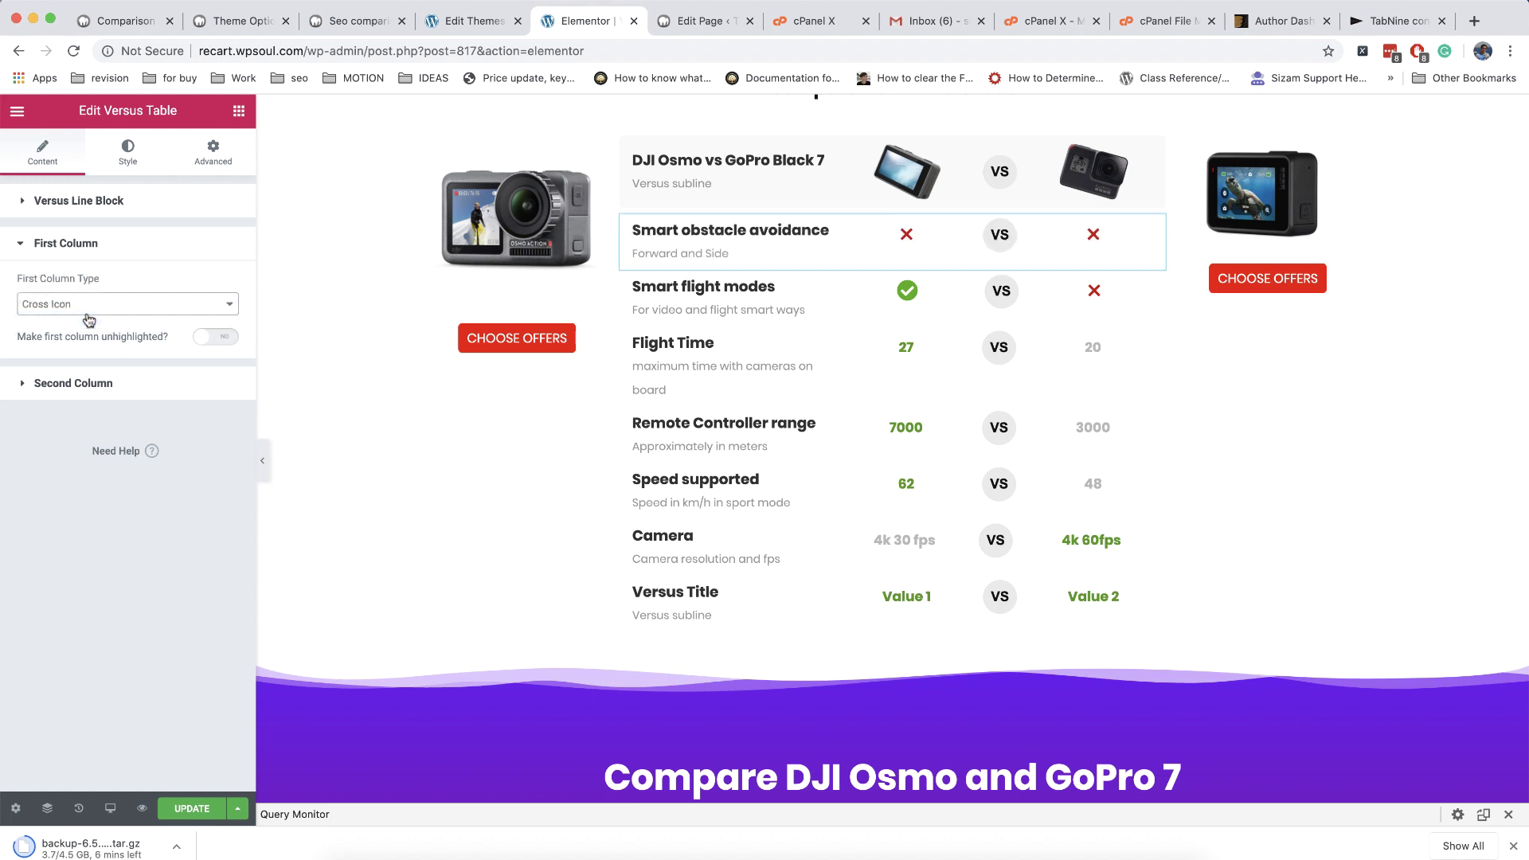
left_click(92, 312)
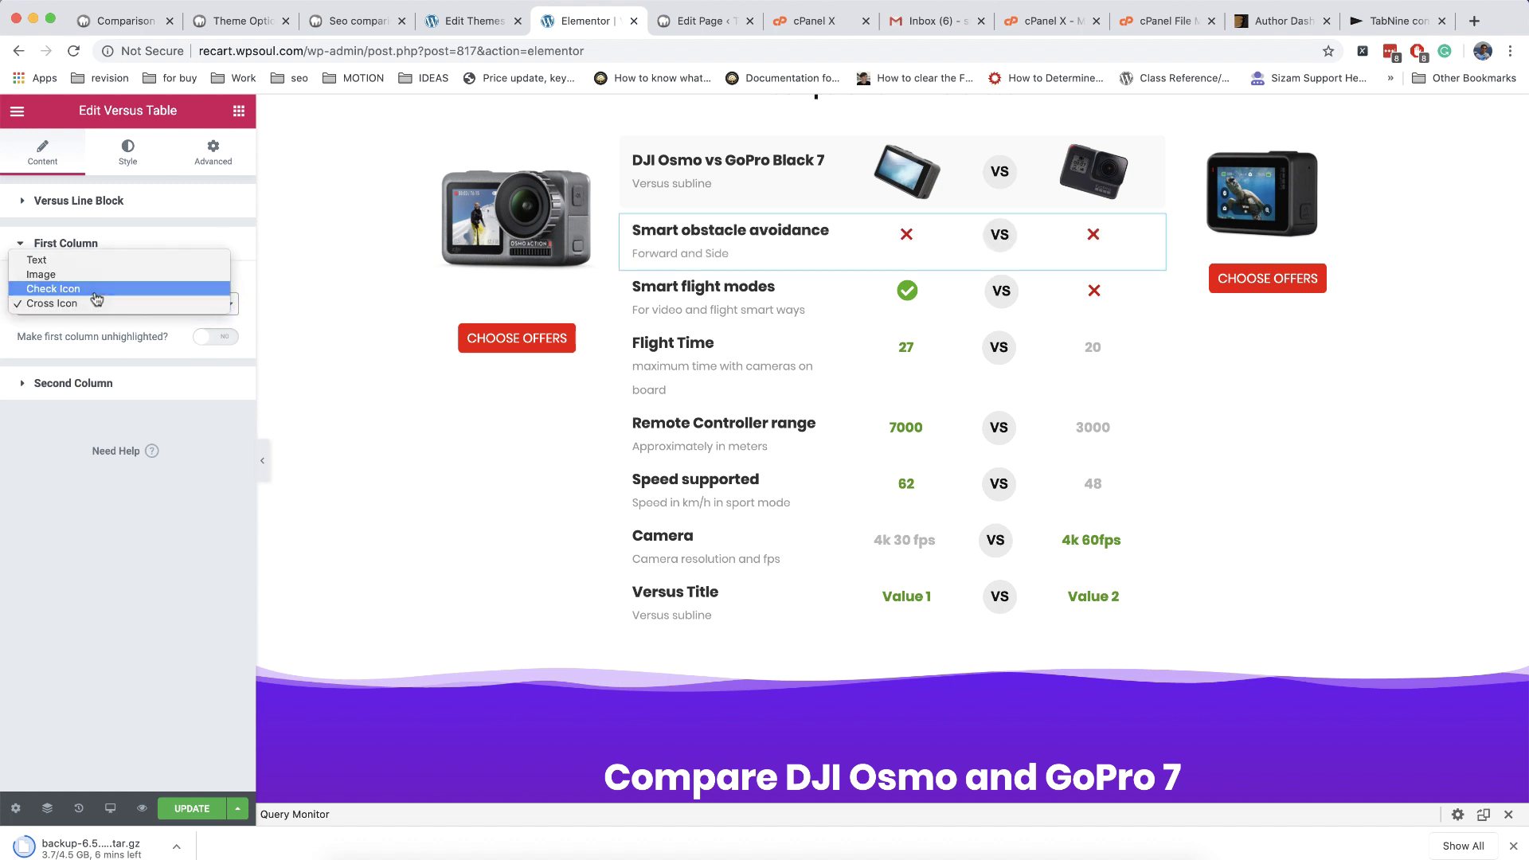
left_click(95, 291)
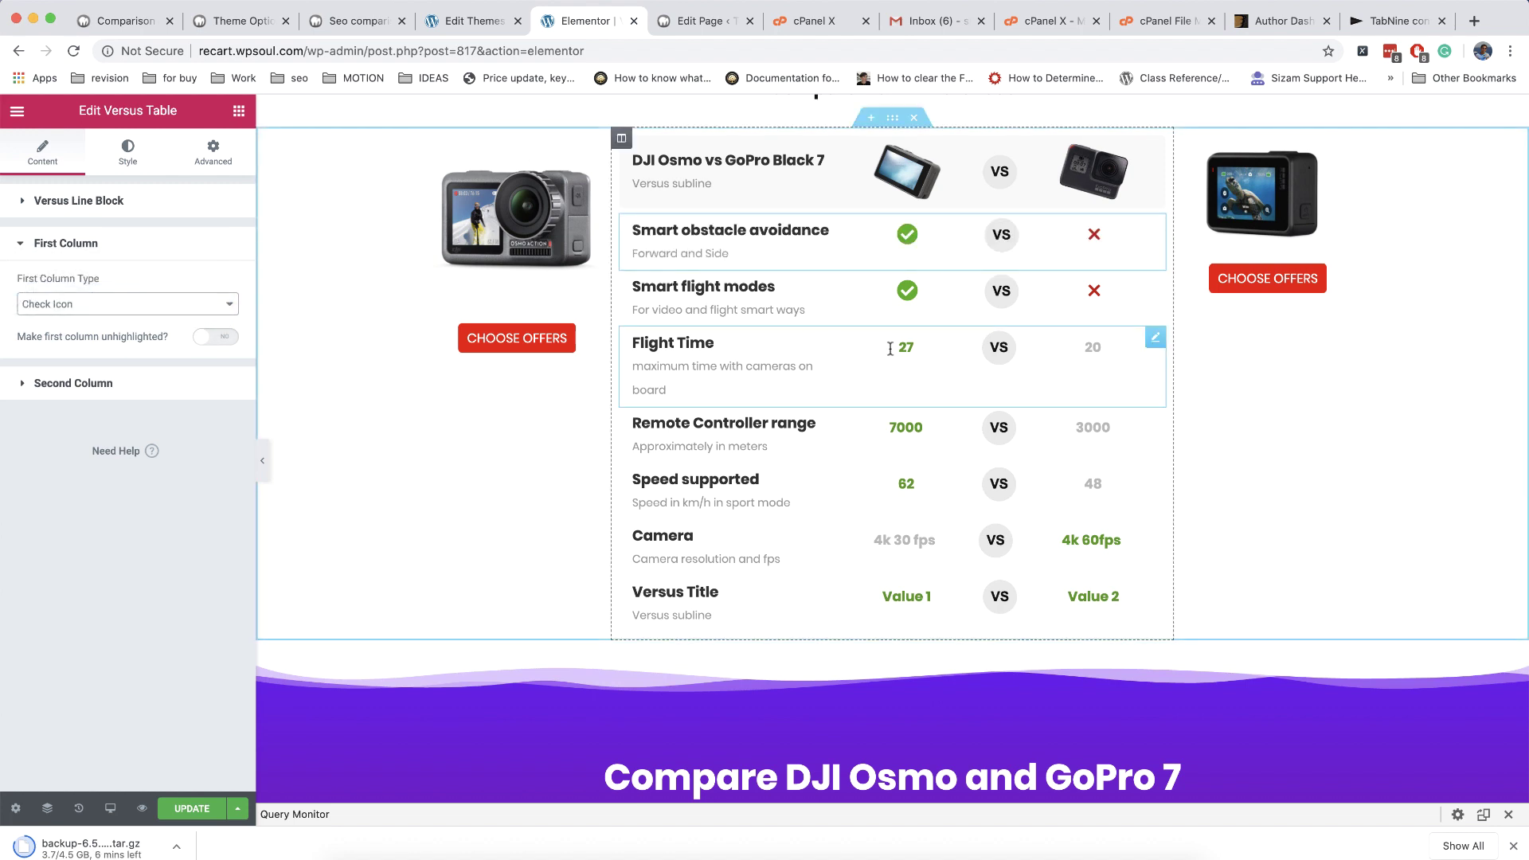
- Give the "DJI Osmo vs GoPro Black 7" row a very pale yellow background color in its Versus Line Style settings
key("i")
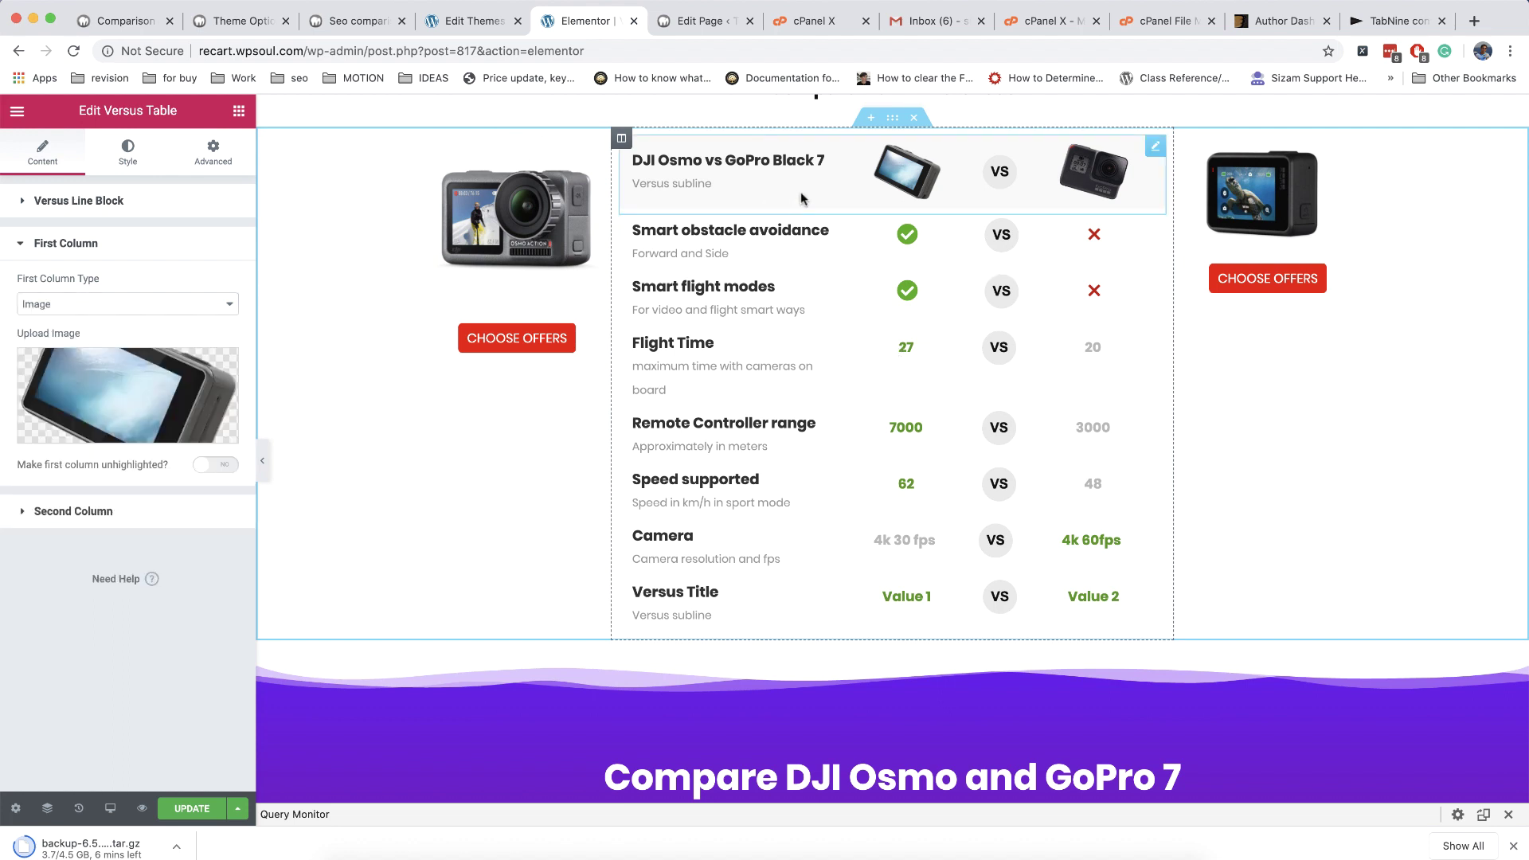
left_click(146, 167)
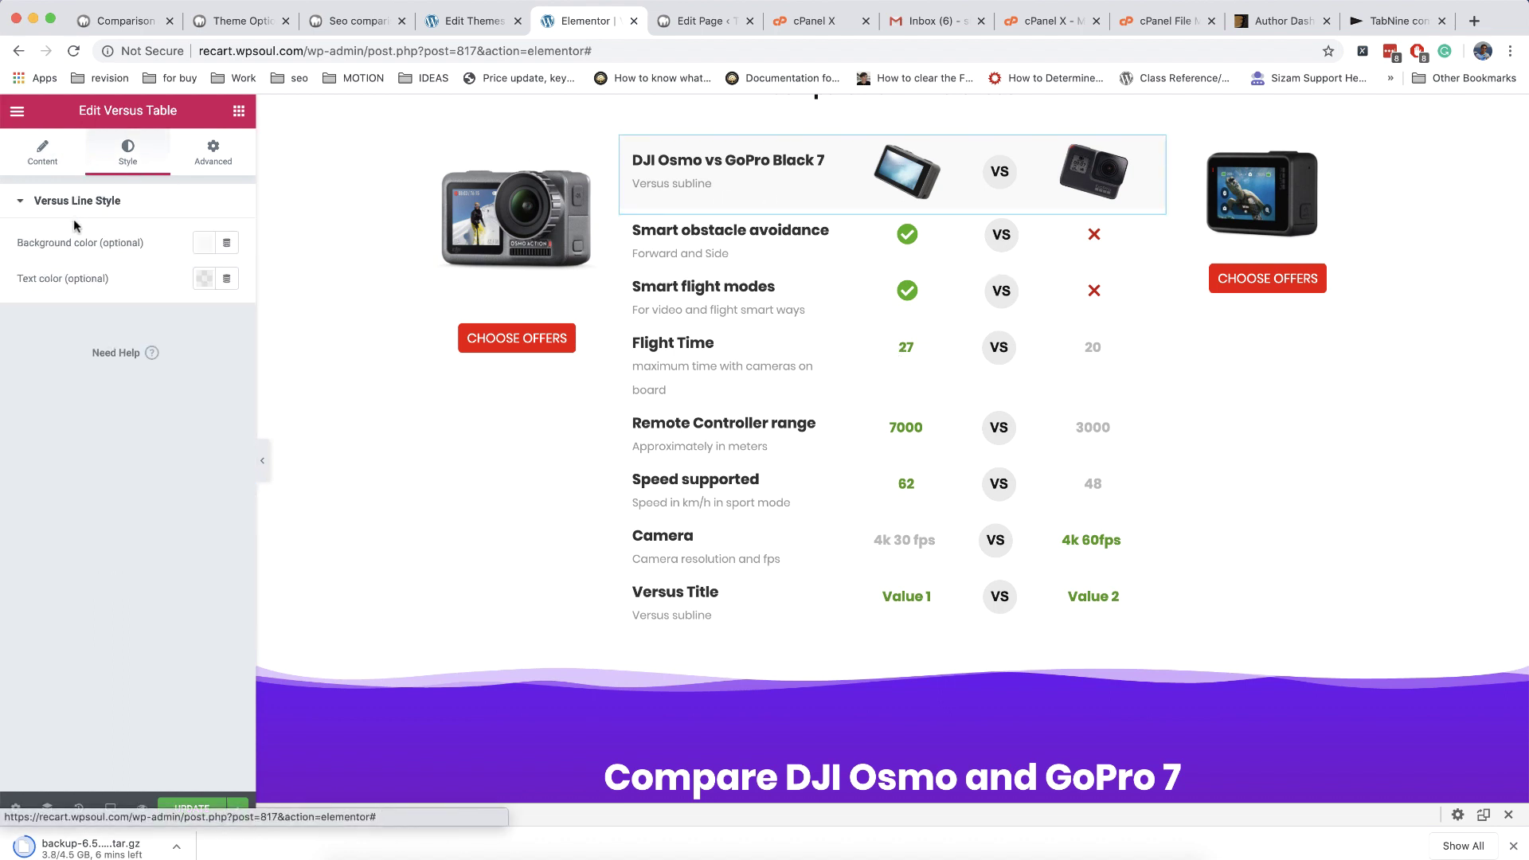
left_click(210, 245)
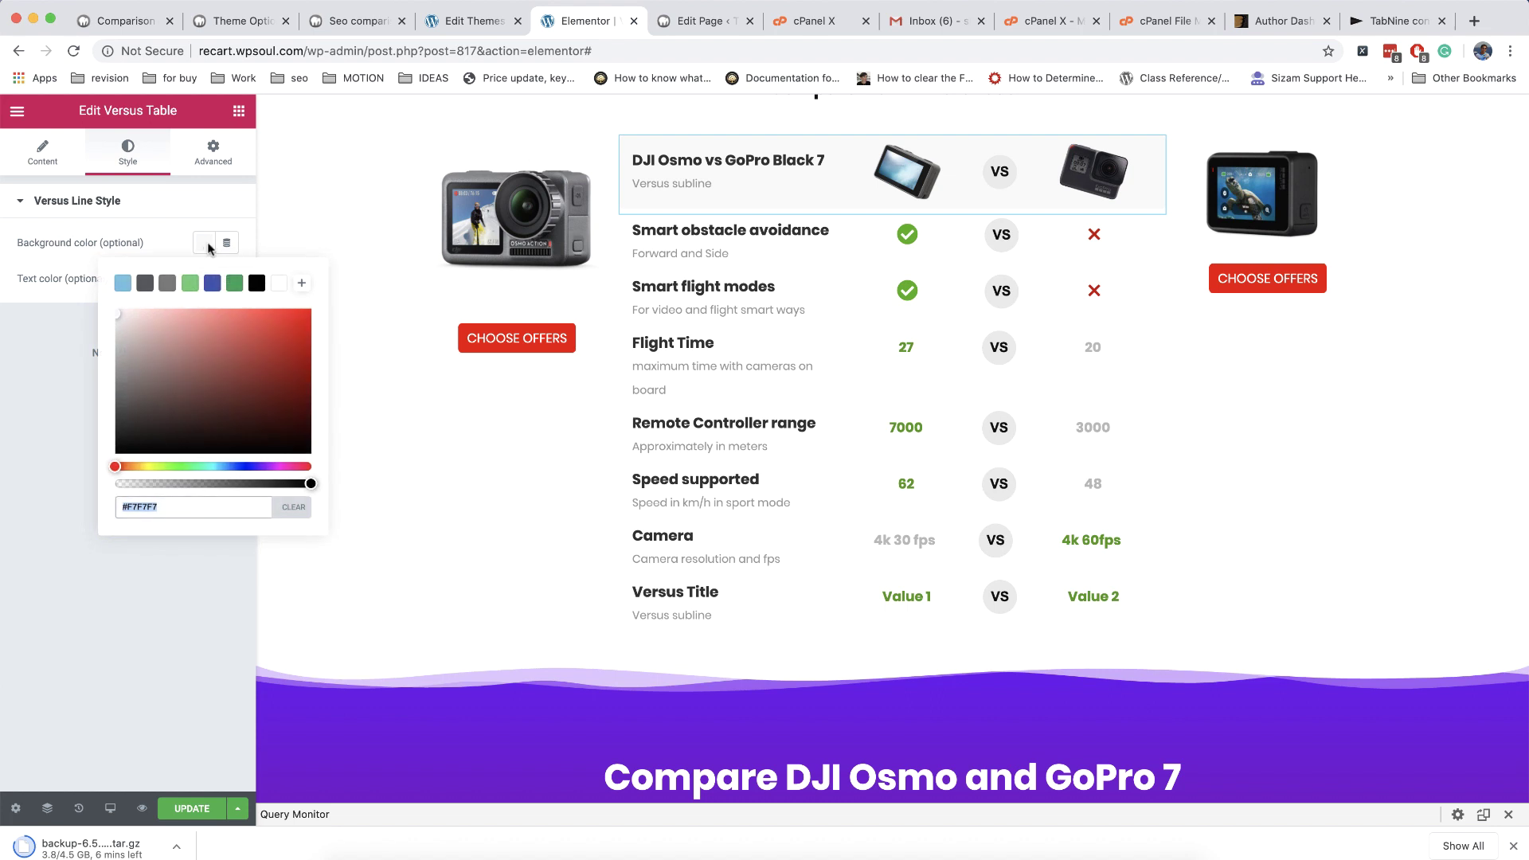
left_click(150, 466)
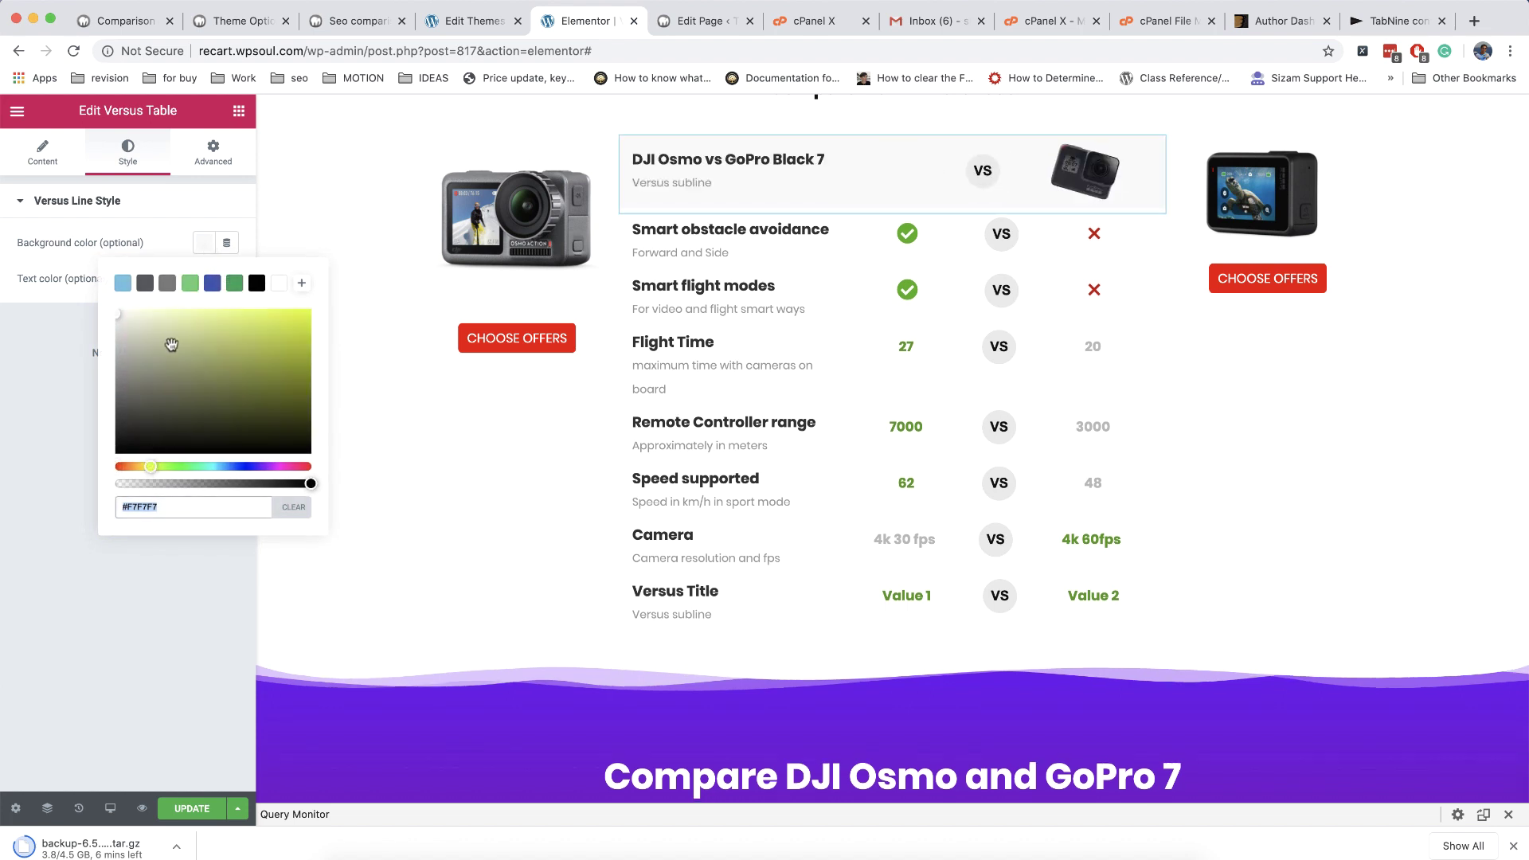
left_click(185, 312)
left_click(160, 307)
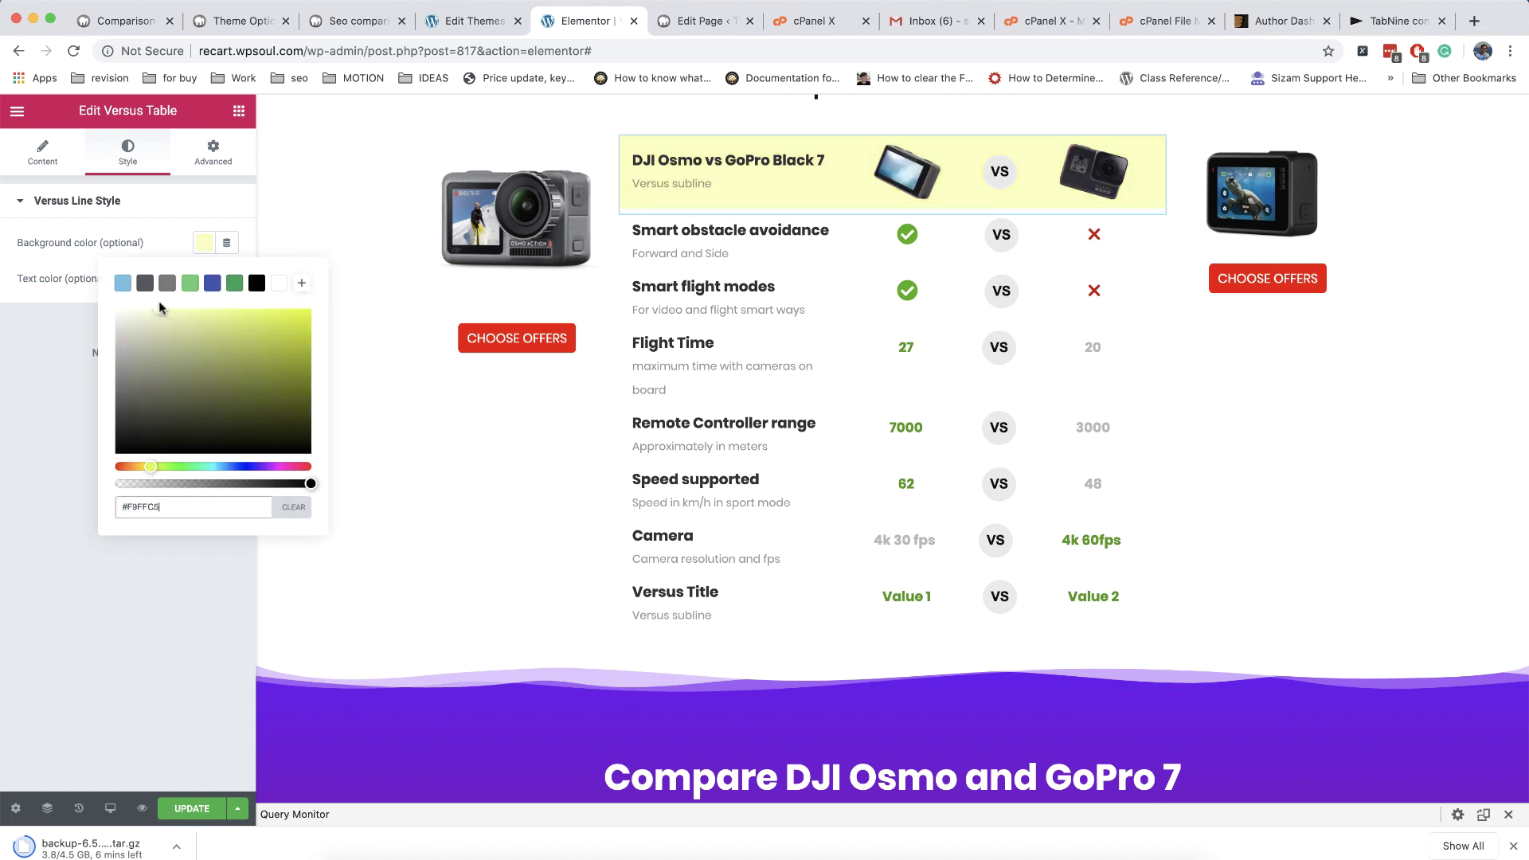
left_click(128, 309)
left_click(48, 339)
- Open the settings of the Woo Compare Bars widget under the Specification Comparison heading
scroll(705, 337, "down", 1)
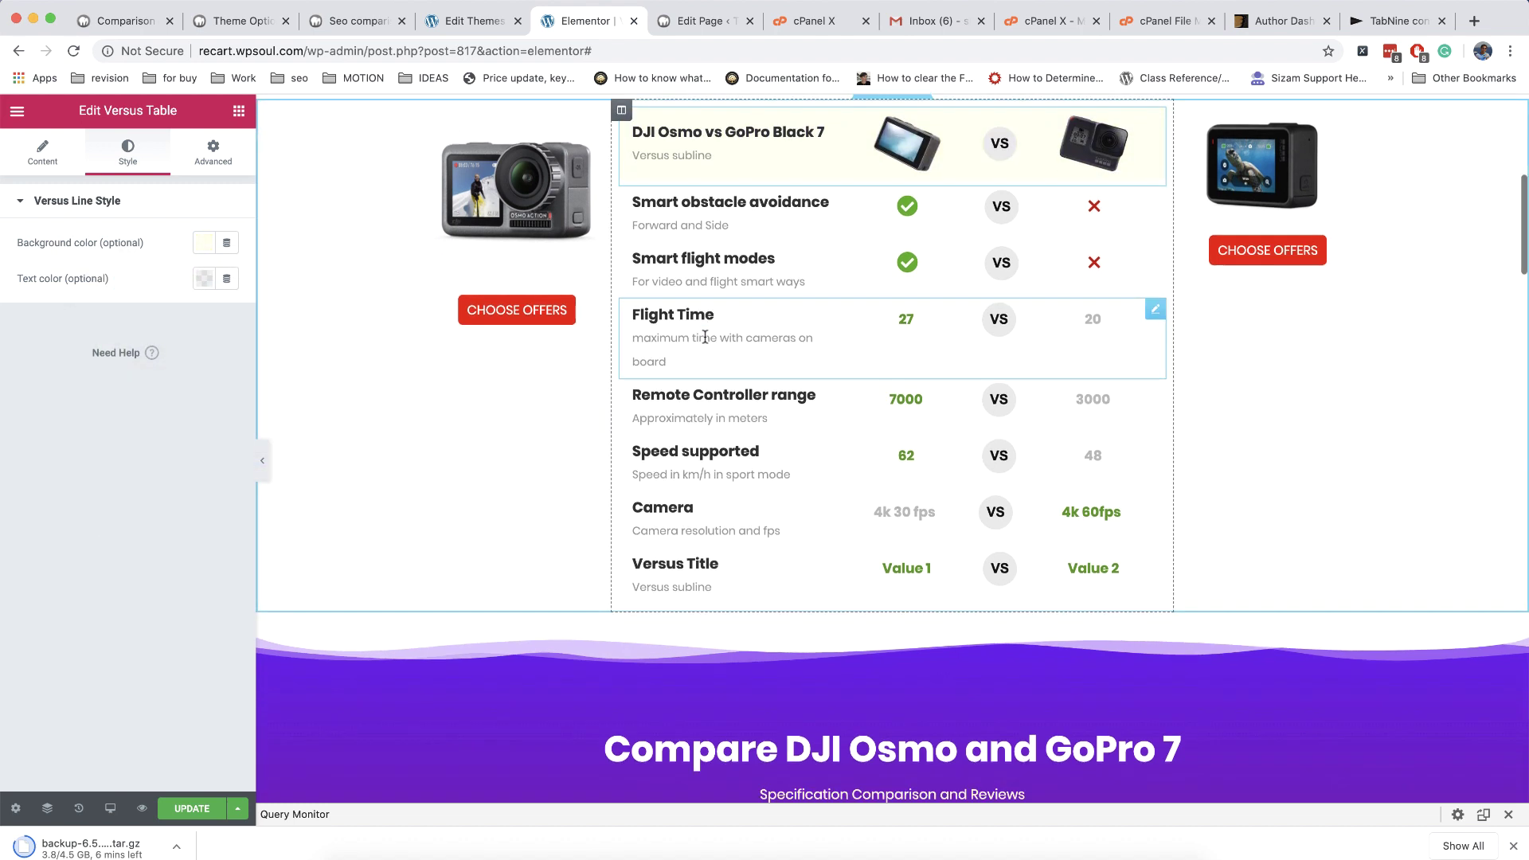
scroll(705, 337, "down", 5)
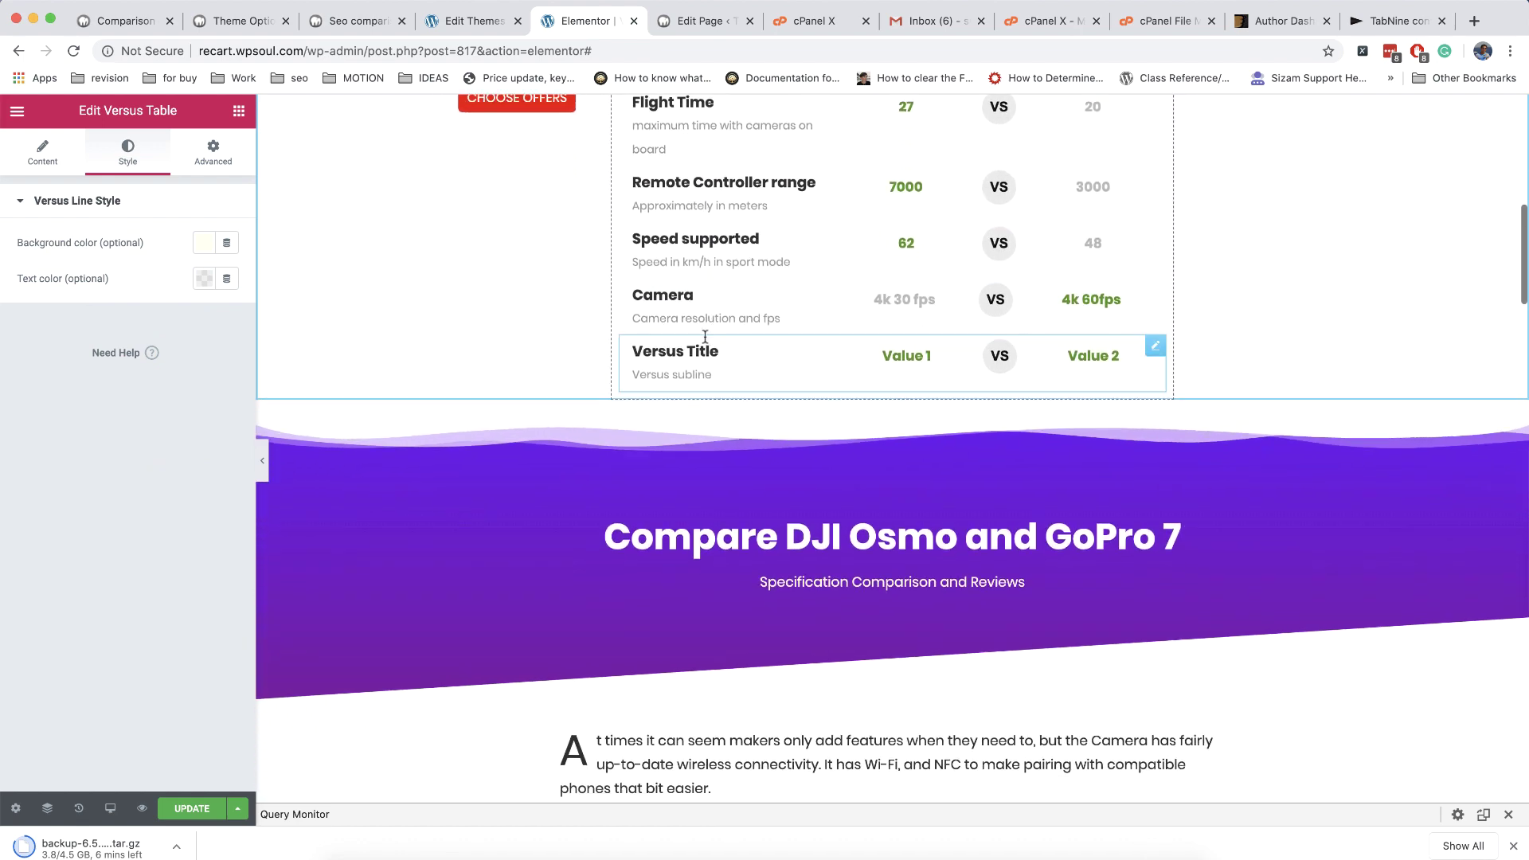
scroll(704, 336, "down", 15)
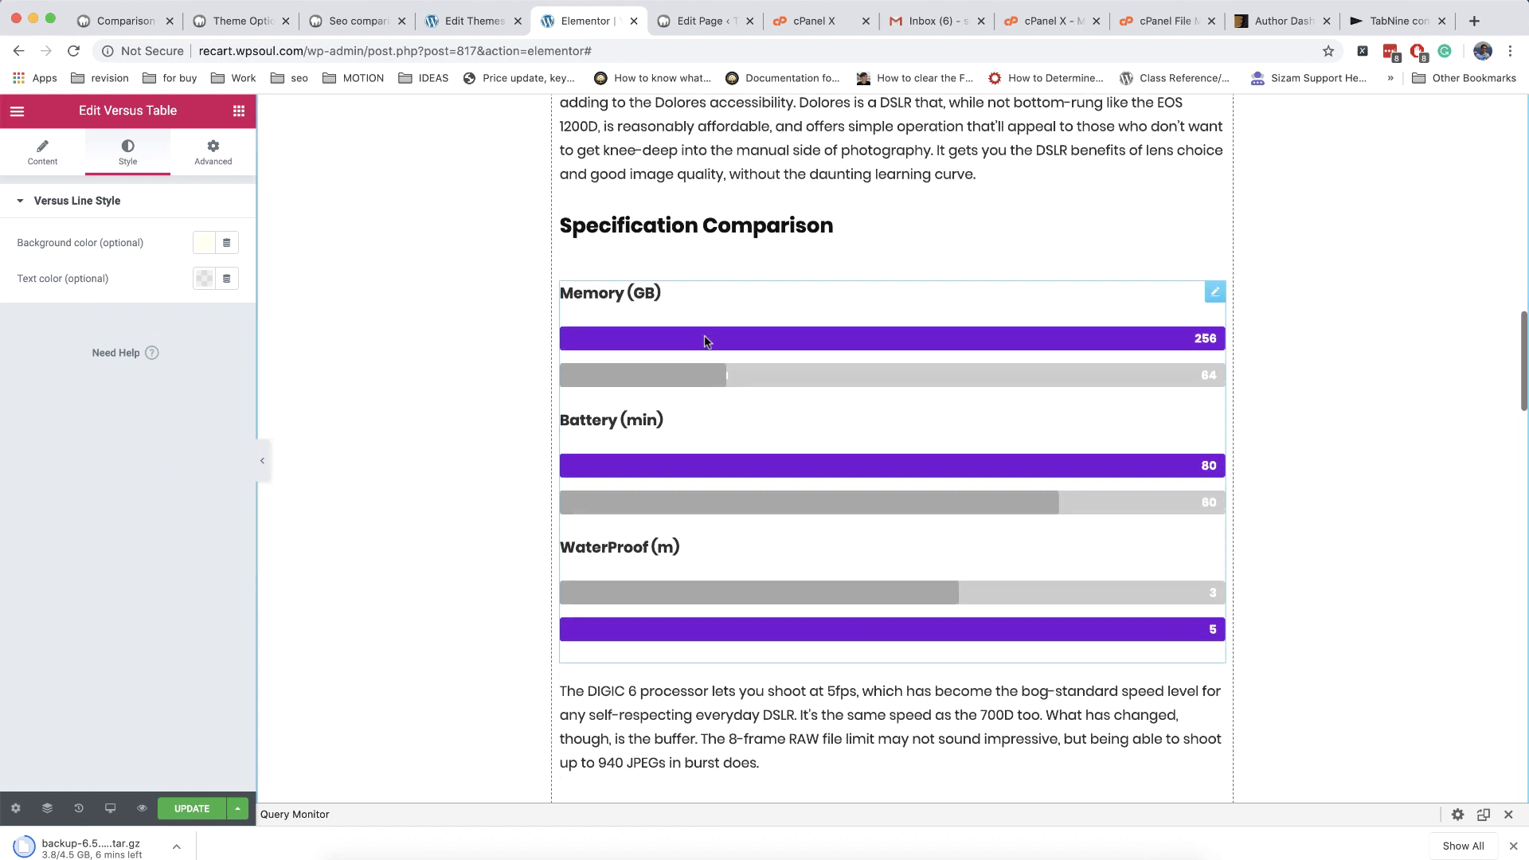
scroll(704, 341, "down", 1)
left_click(1215, 232)
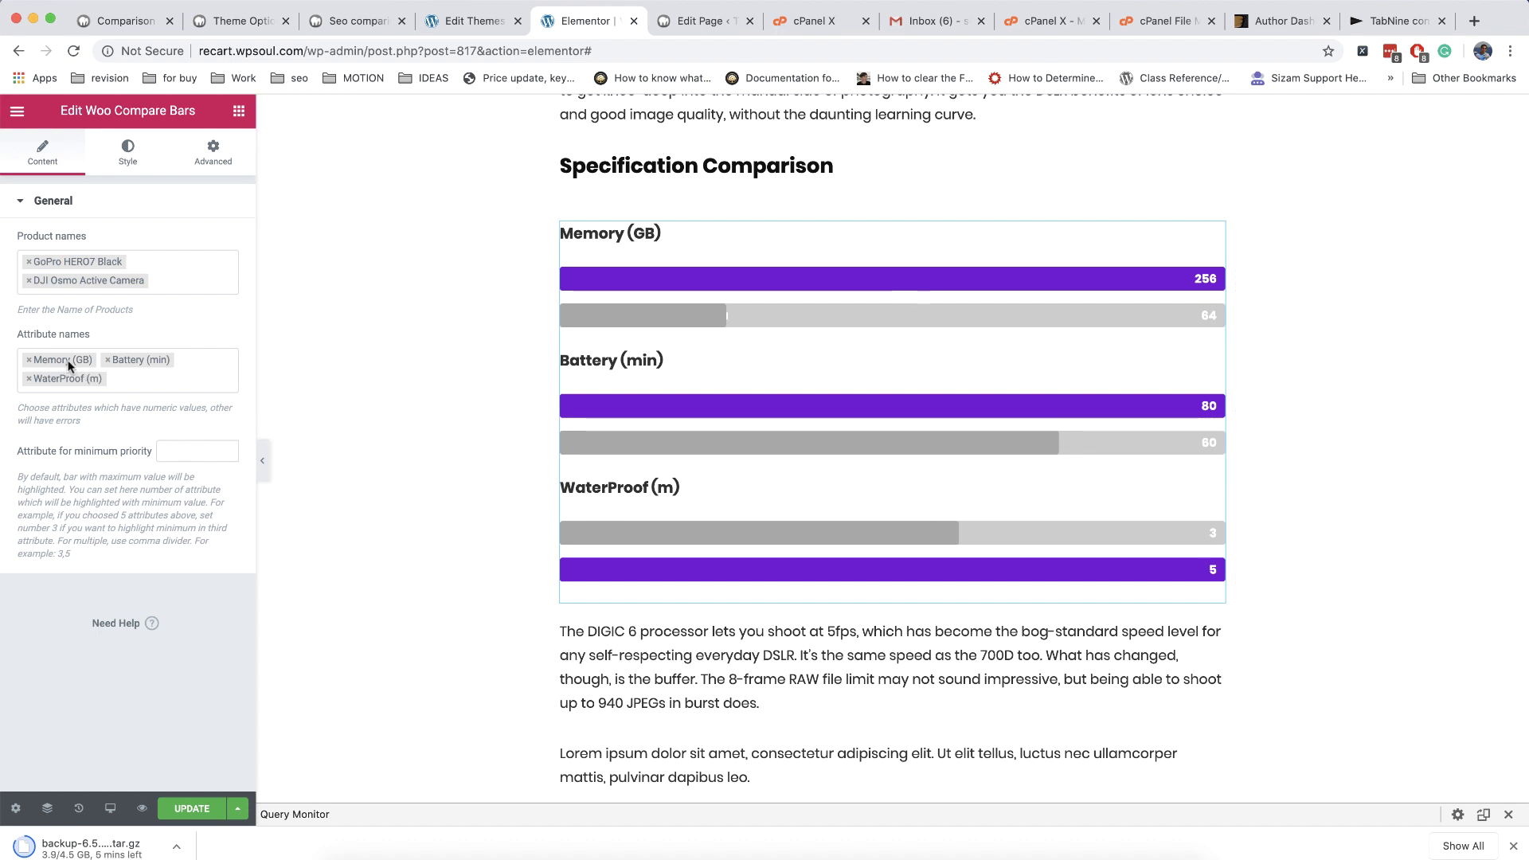
- Try 1 as the compare bars' attribute for minimum priority, clear the value again, and show the widget's style options
left_click(164, 454)
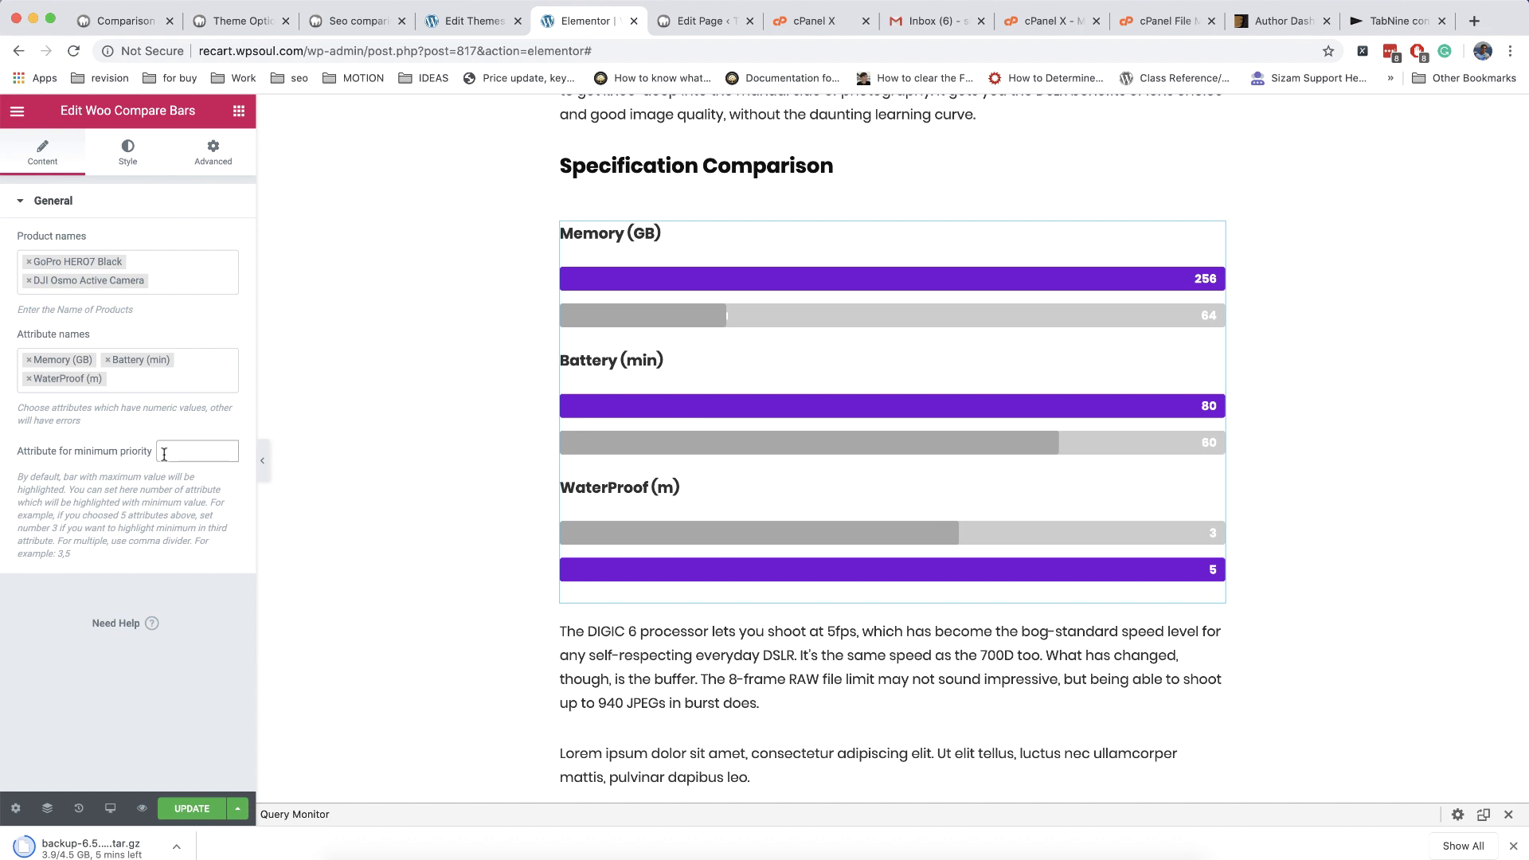
type("1")
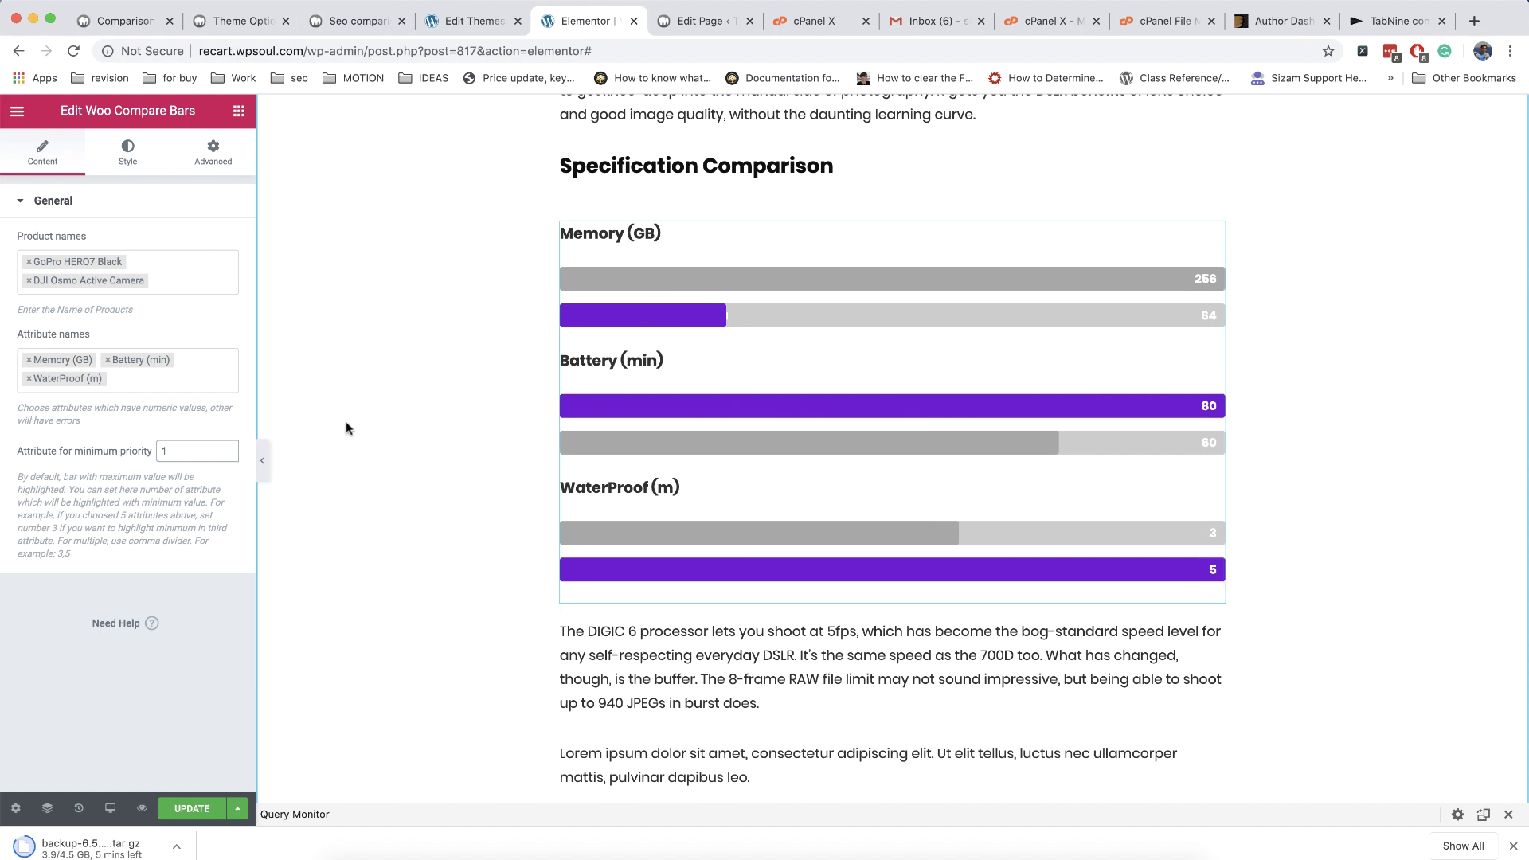
double_click(164, 450)
key("BackSpace")
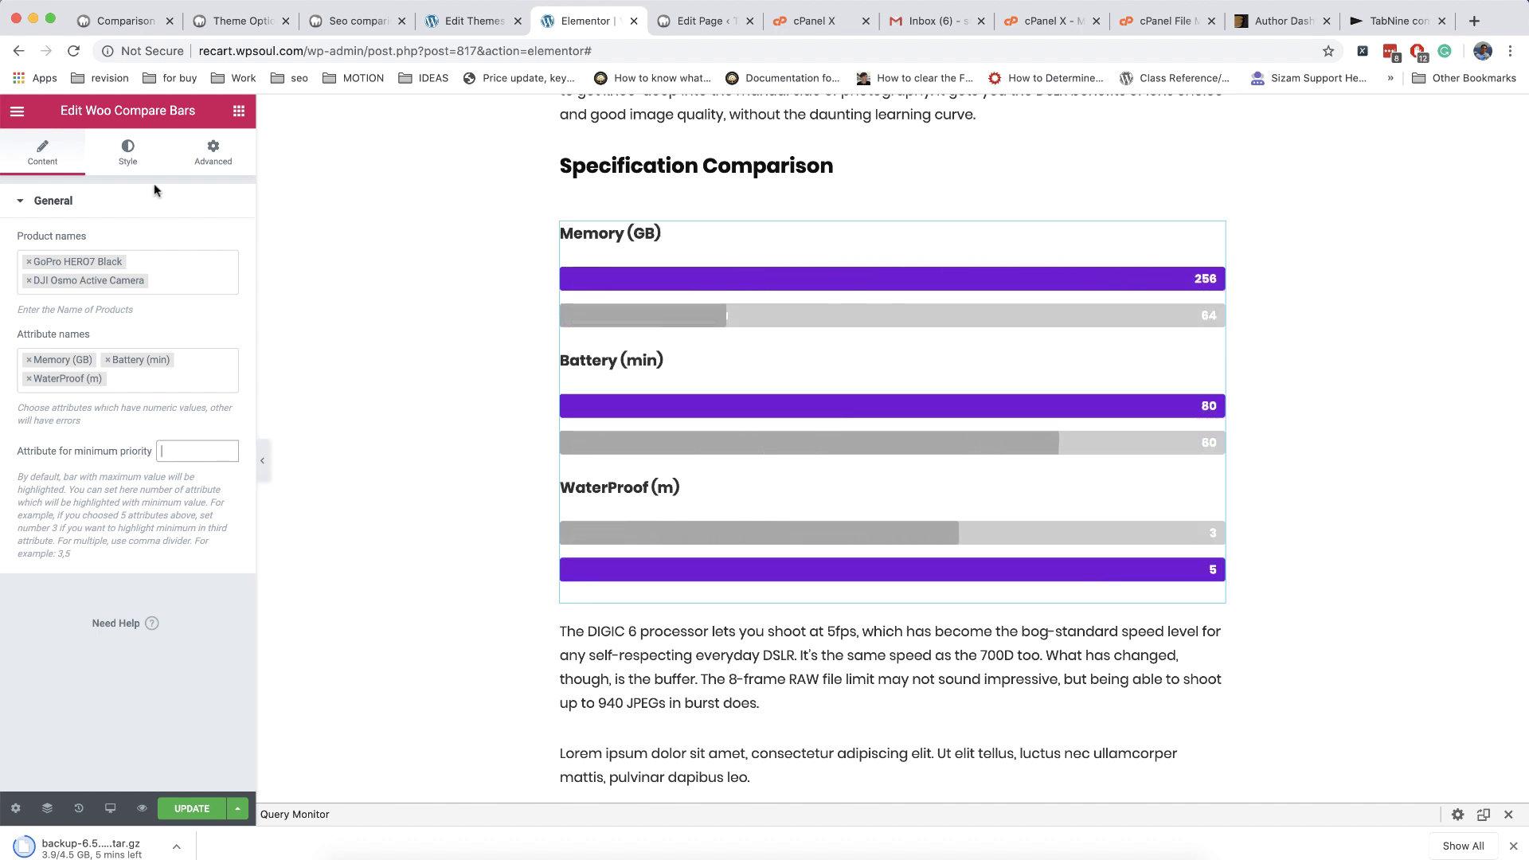
left_click(128, 152)
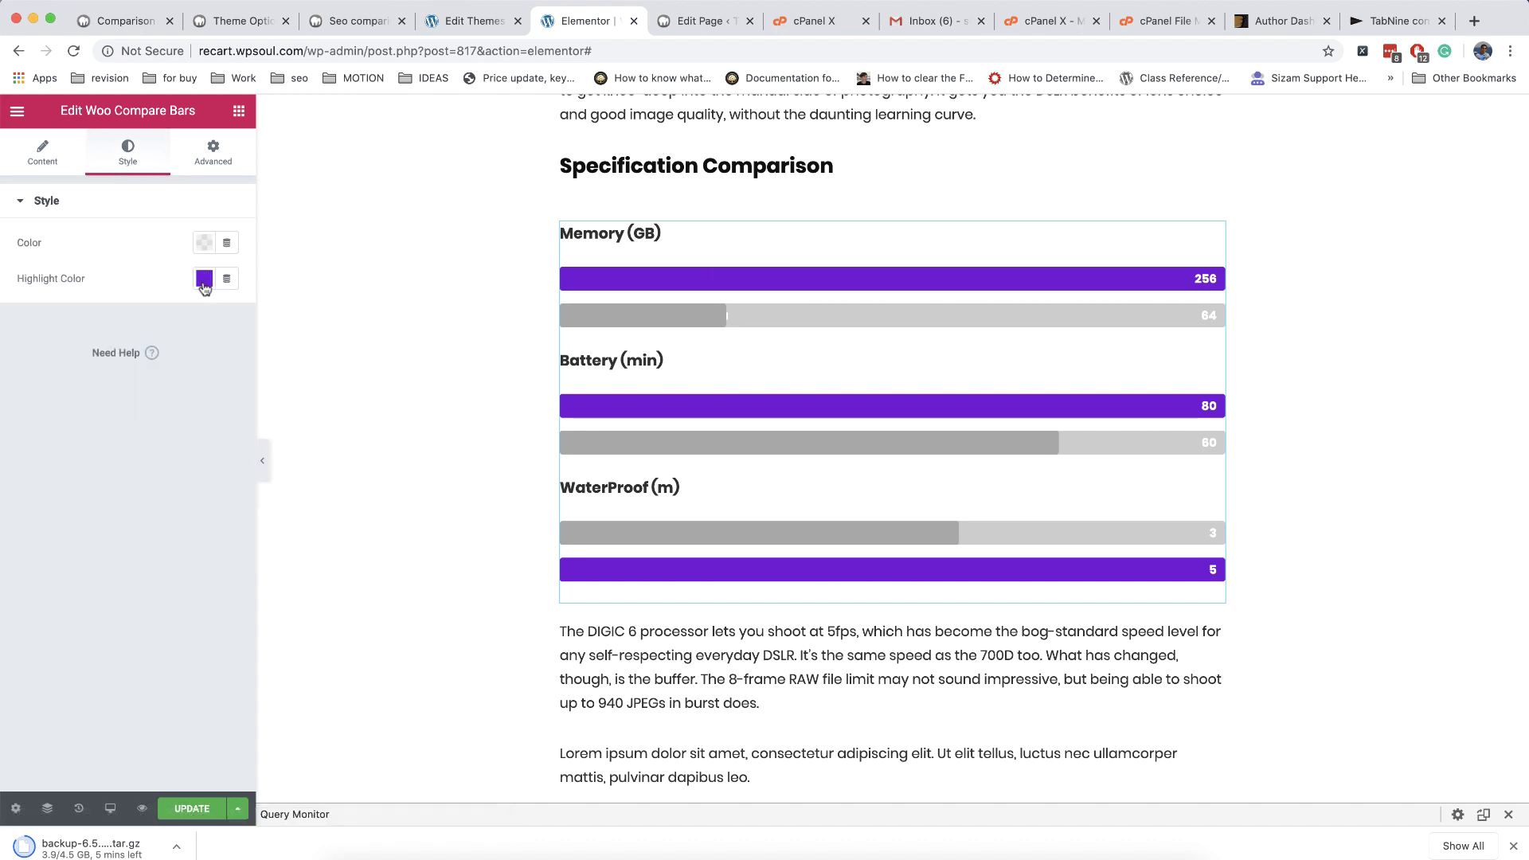
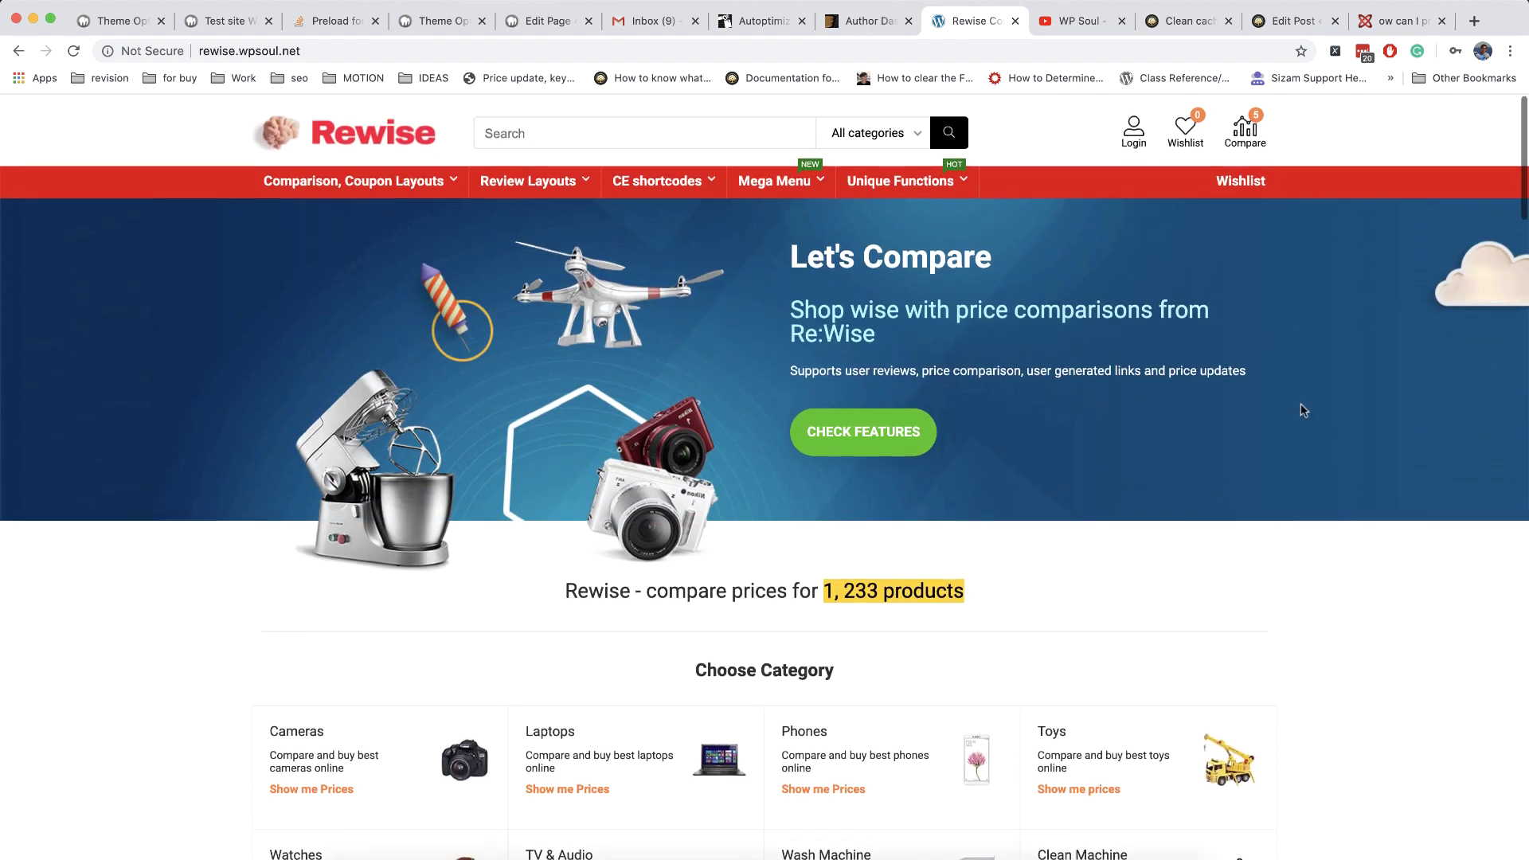
- On the Rewise demo site, show the compare items and view the Phones and Cameras groups, ending on Cameras
left_click(1238, 126)
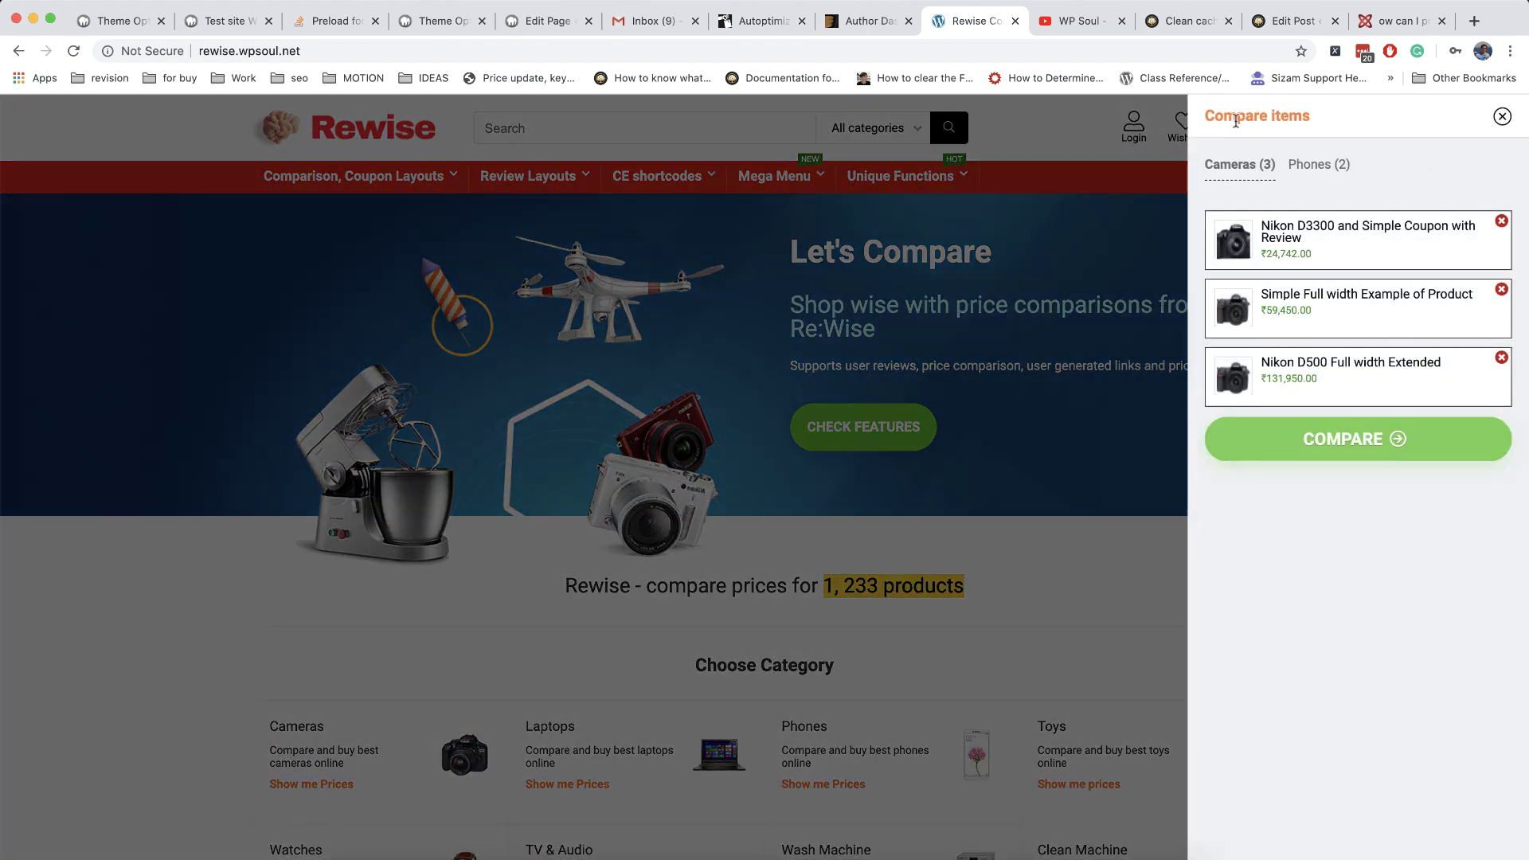
left_click(1321, 167)
left_click(1261, 168)
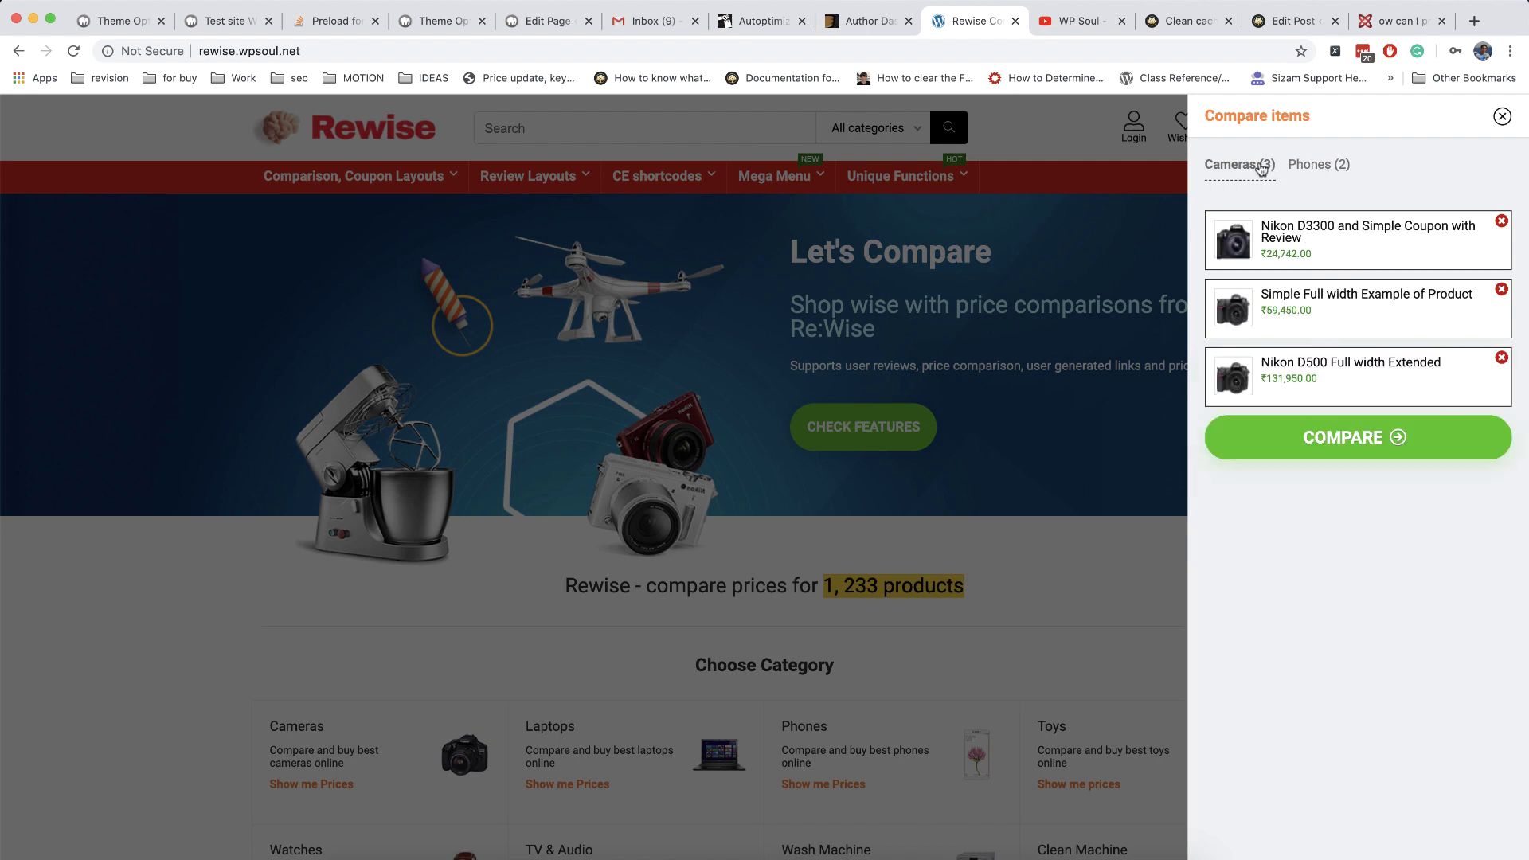
left_click(1317, 167)
left_click(1262, 167)
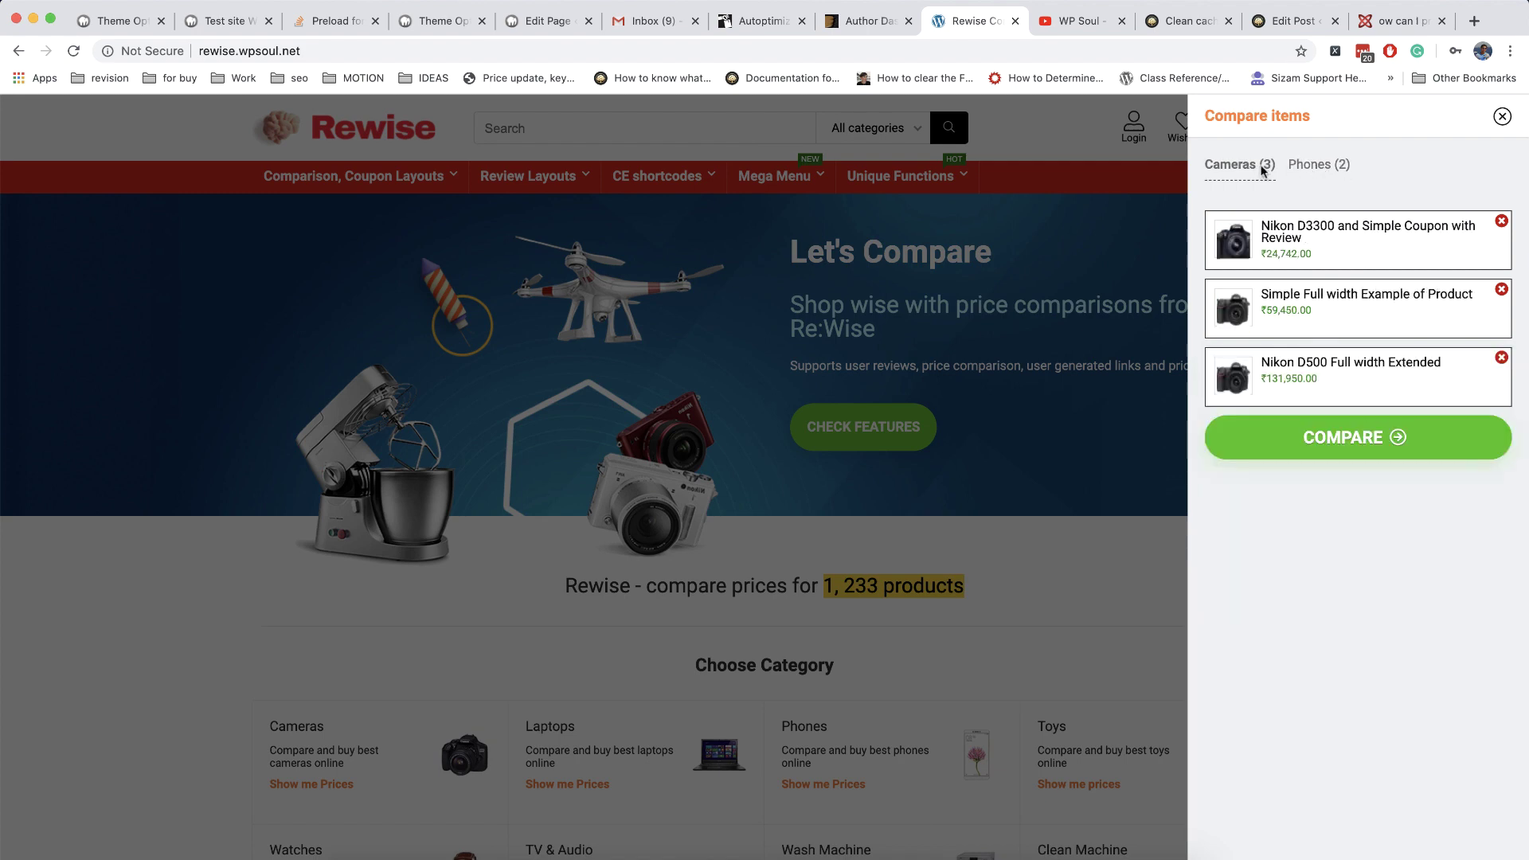
- Open the comparison page of the Cameras group and examine its specification table
left_click(1328, 432)
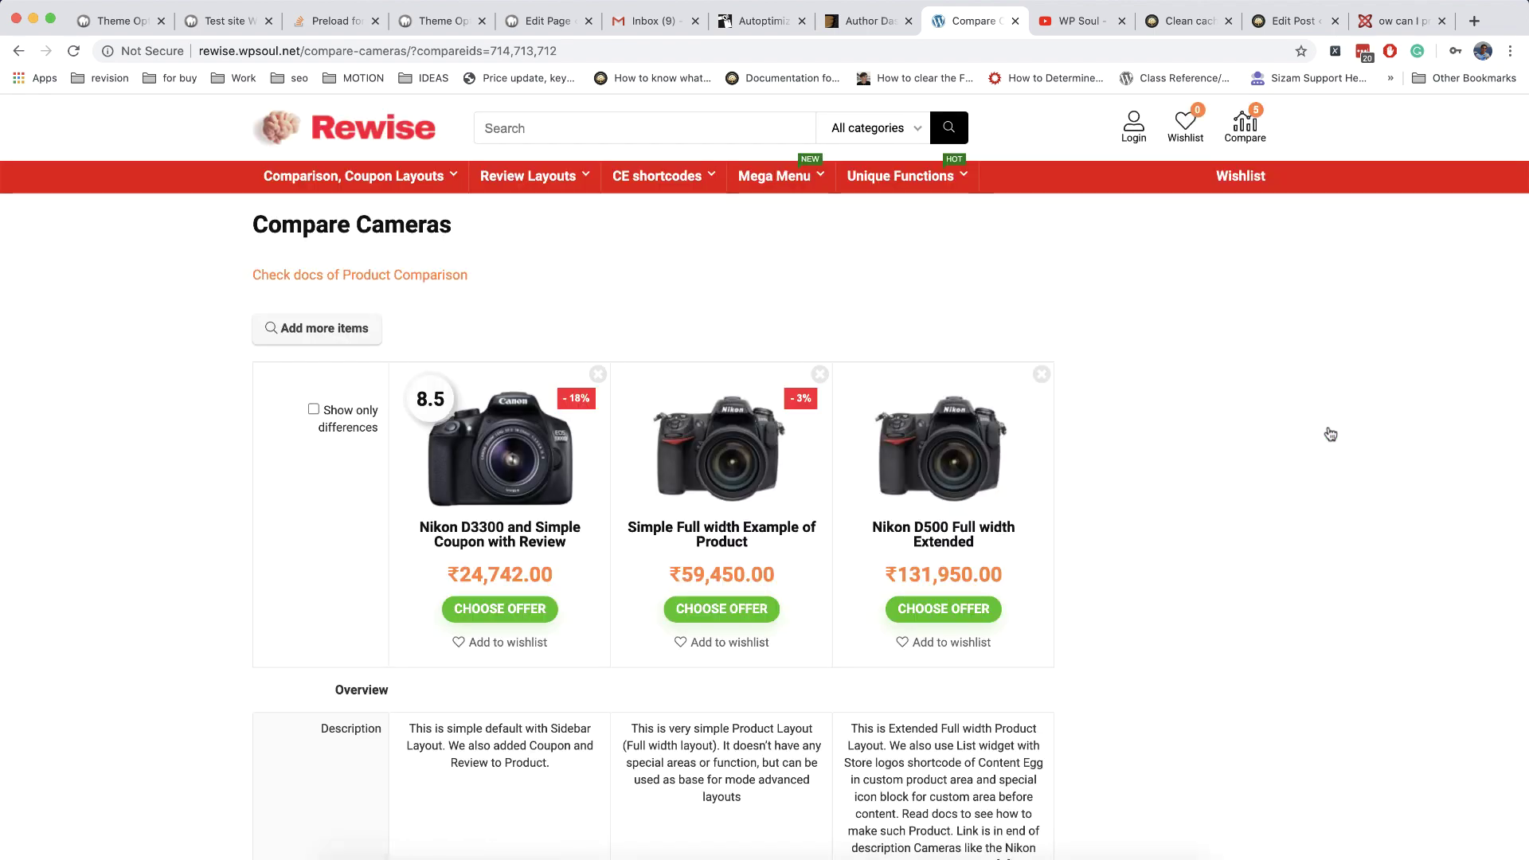
scroll(1329, 434, "down", 5)
scroll(1330, 434, "down", 10)
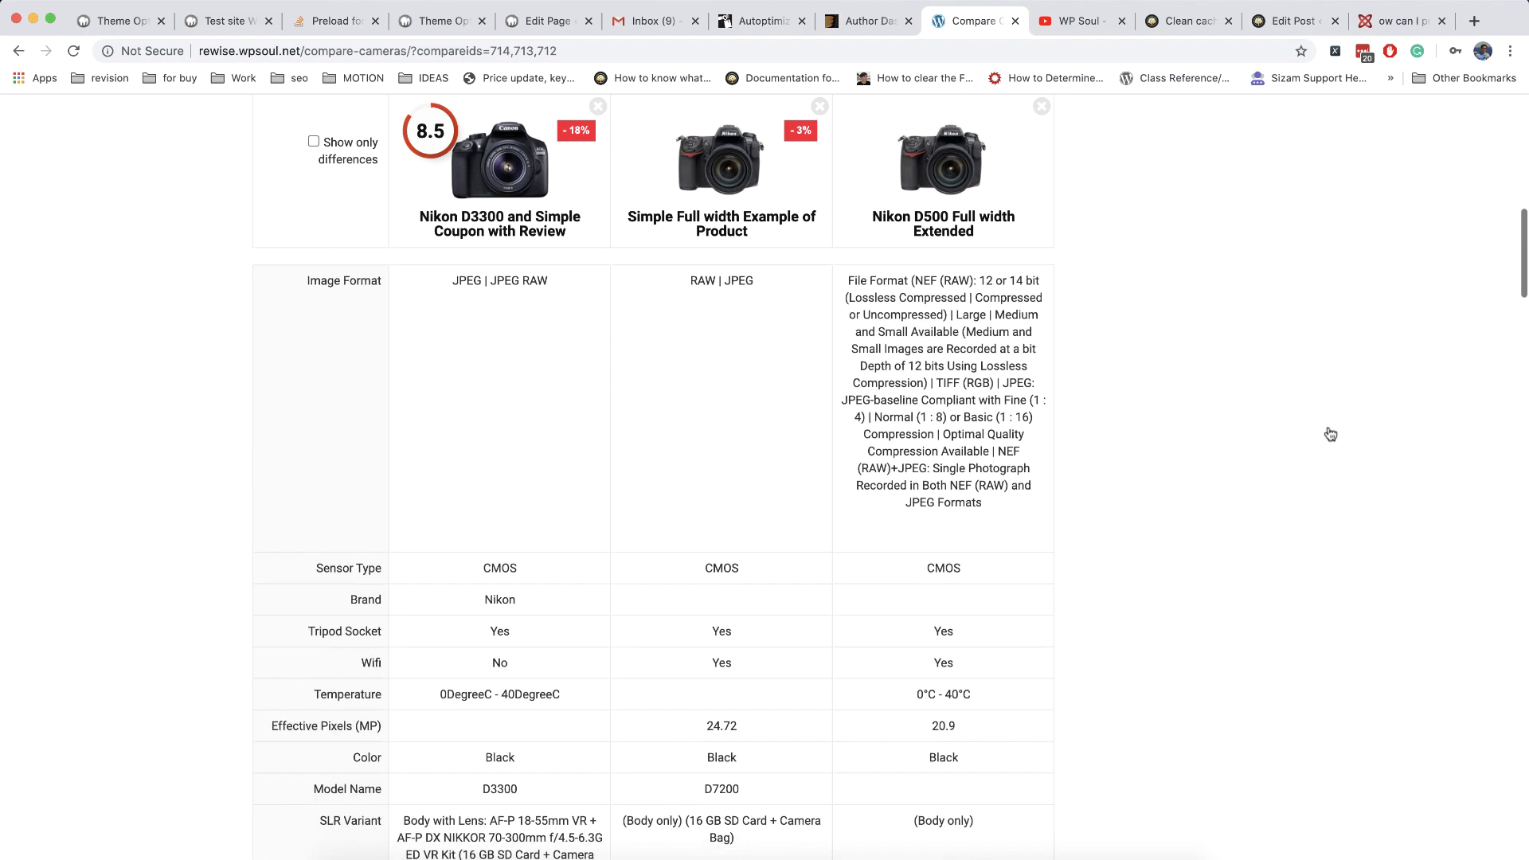
scroll(1330, 433, "up", 15)
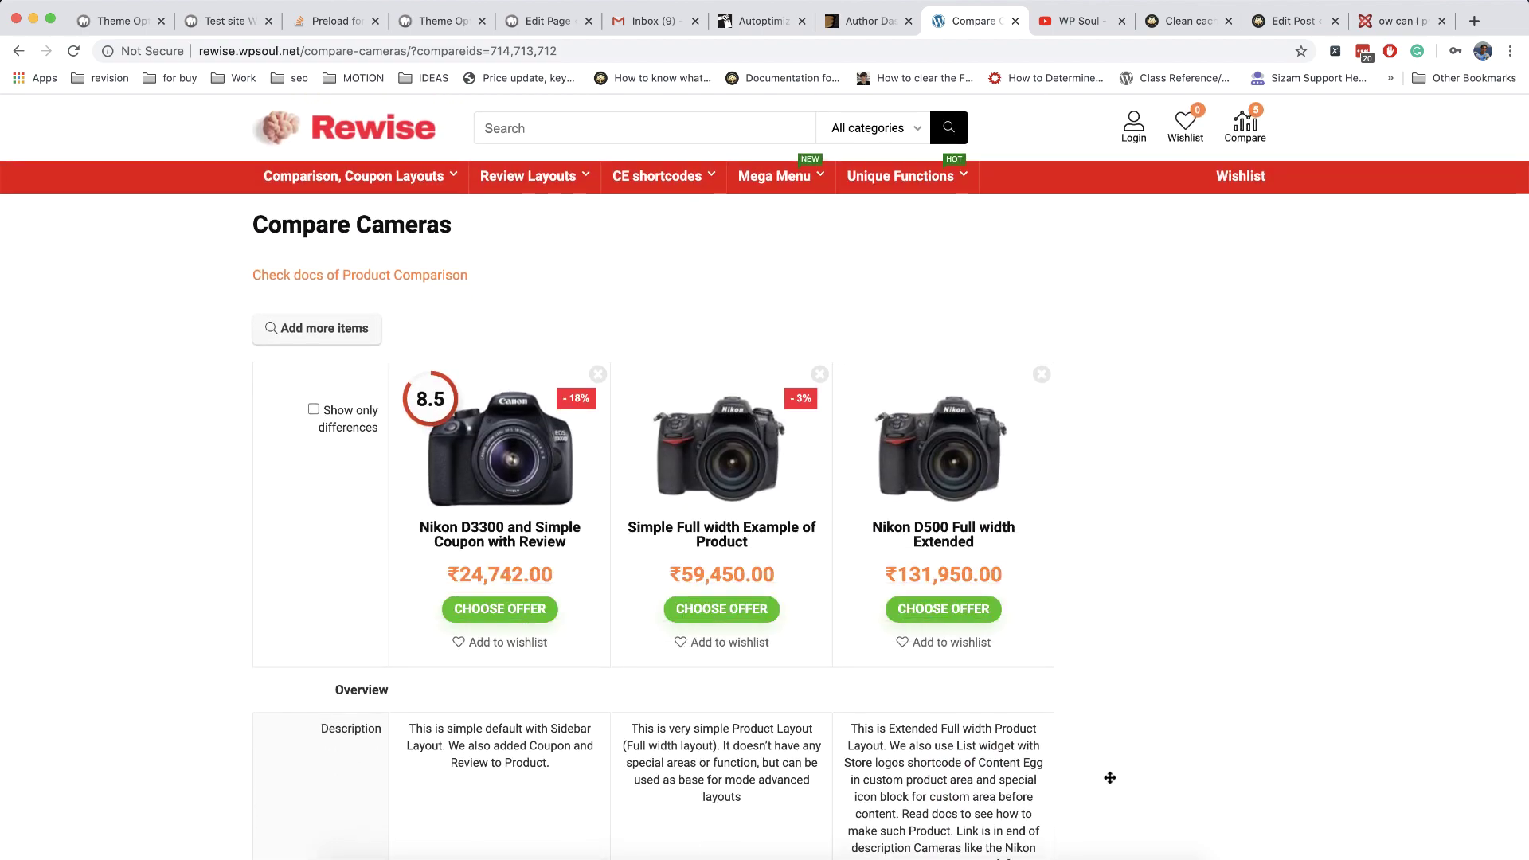
- Switch to the test site's ReHub theme options and open the Dynamic comparison settings
left_click(119, 21)
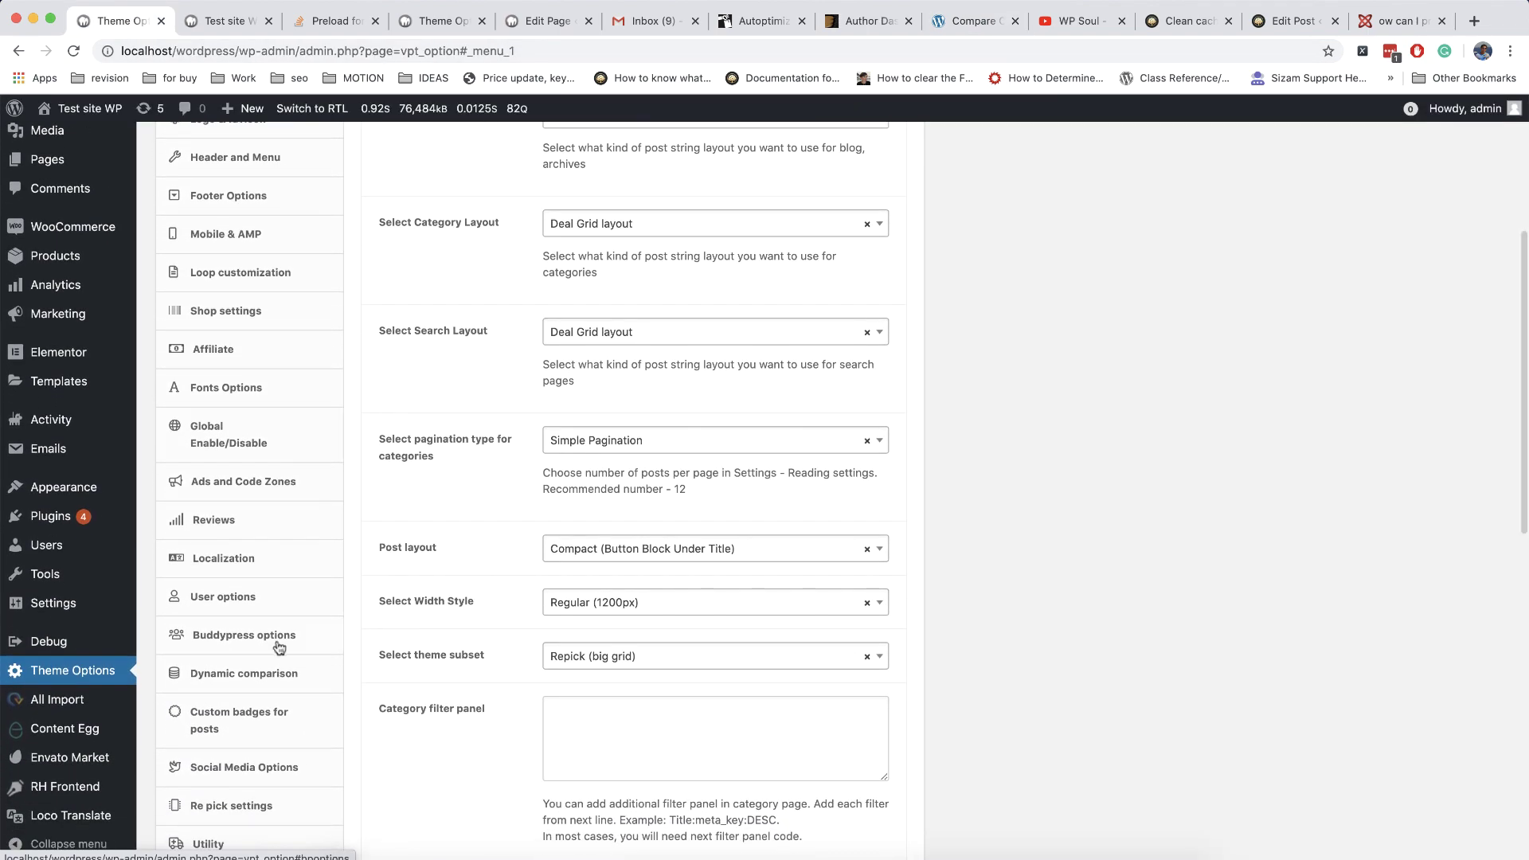
left_click(278, 673)
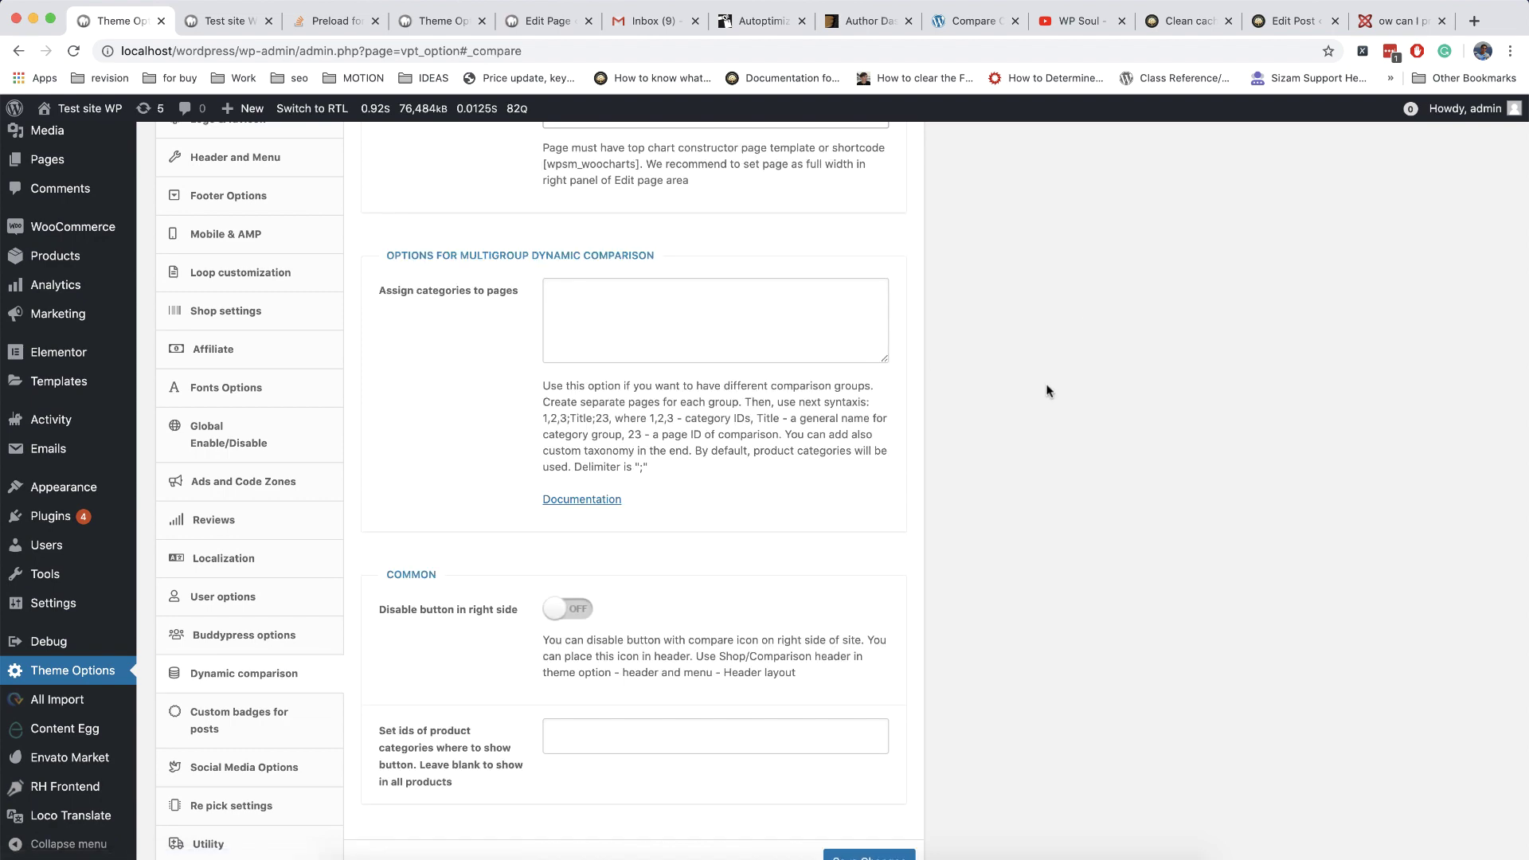
scroll(1046, 390, "up", 3)
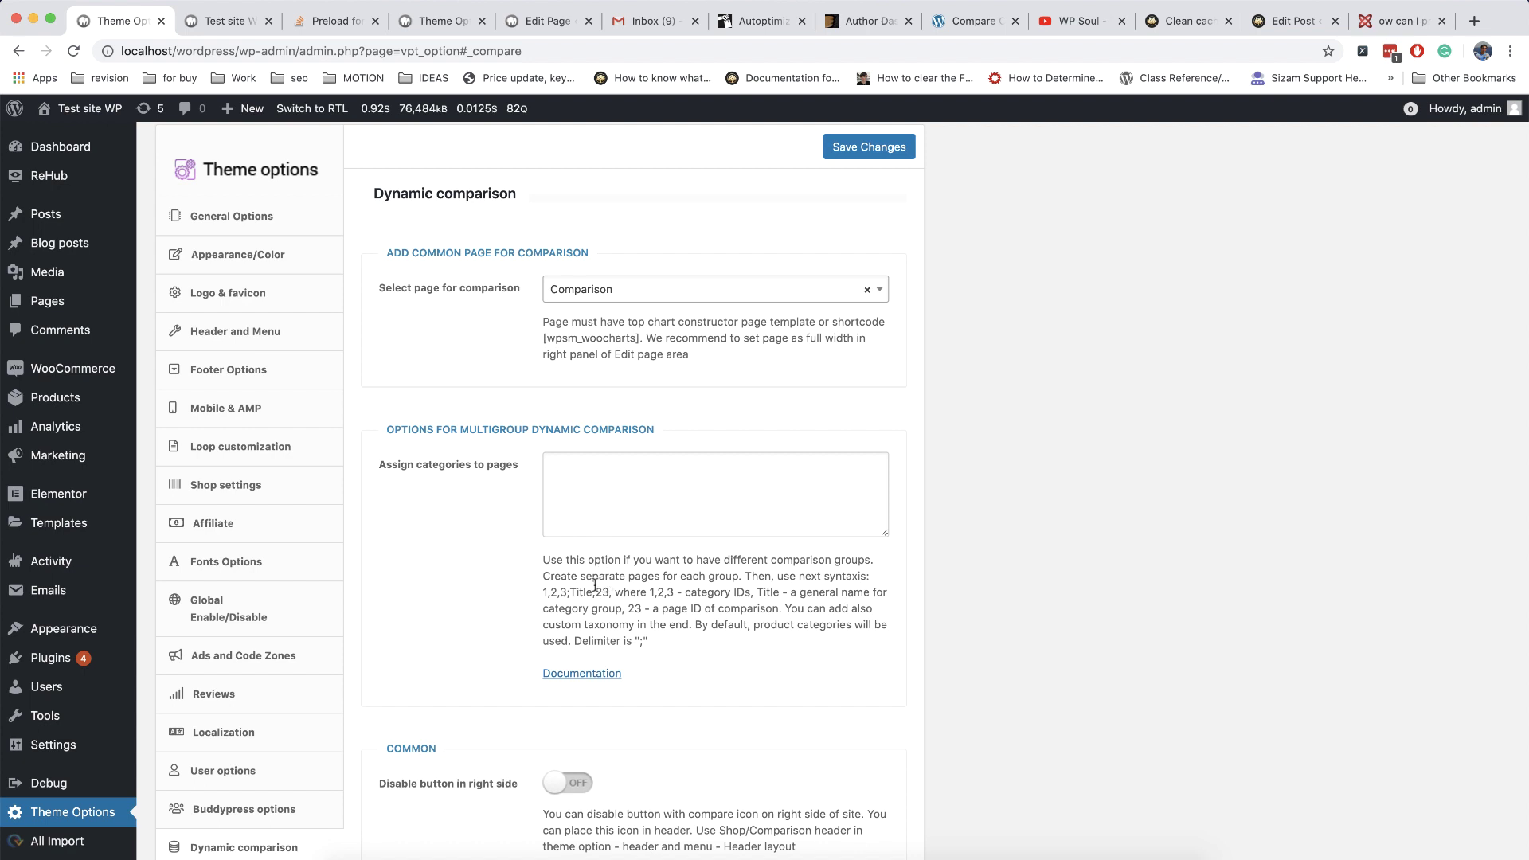
- Copy the sample syntax 1,2,3;Title;23 into the Assign categories to pages option and replace Title with "My title of group"
left_click_drag(608, 592, 543, 591)
key("super+c")
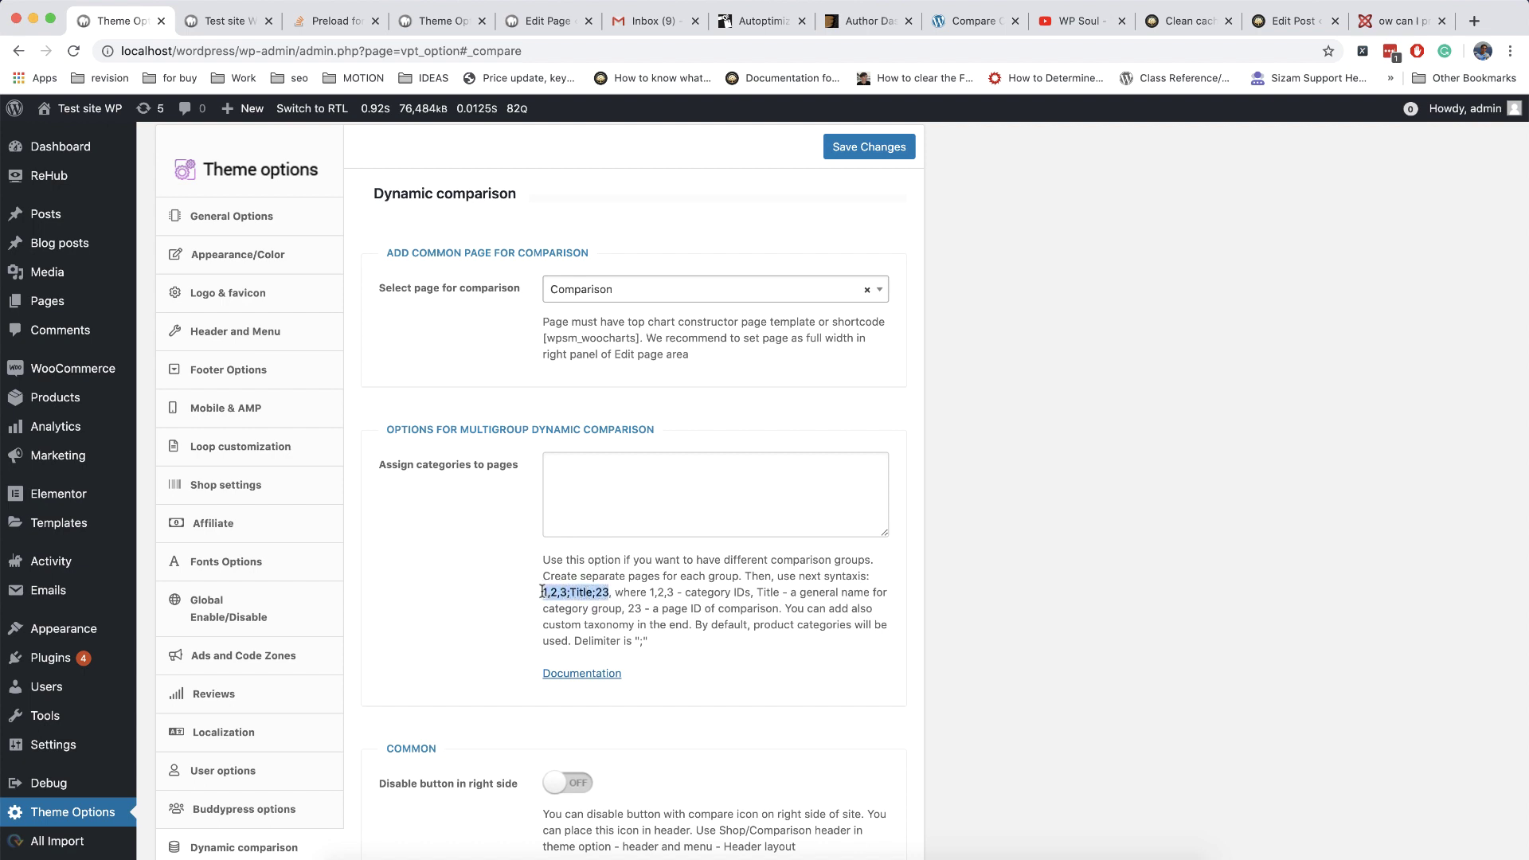
left_click(591, 498)
key("super+v")
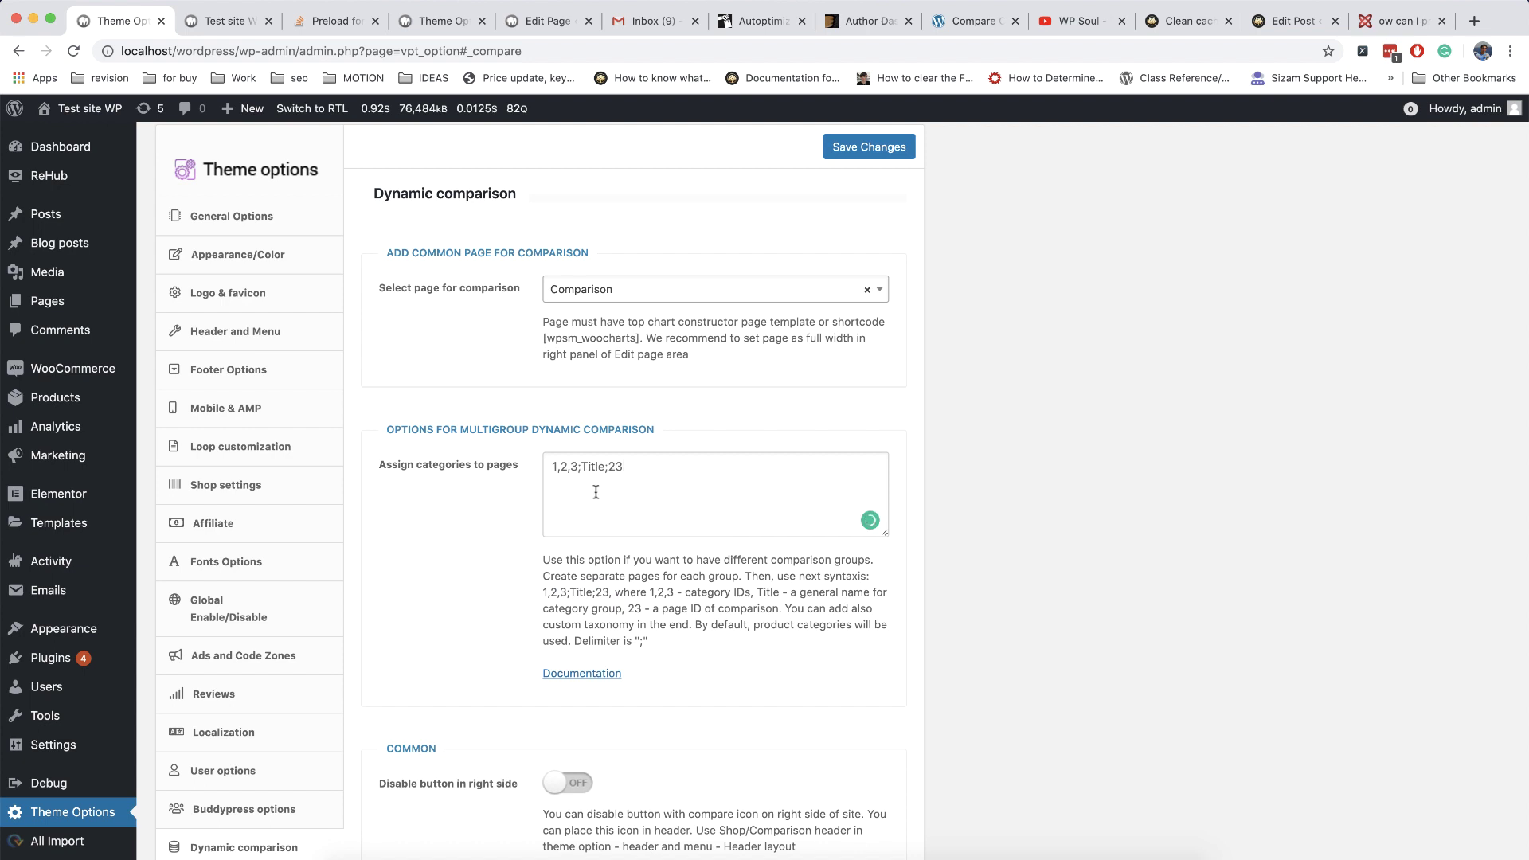
left_click_drag(603, 468, 586, 465)
type("My title of group")
- Open the WooCommerce product categories page in a new browser tab and switch to it
mouse_move(83, 396)
right_click(176, 473)
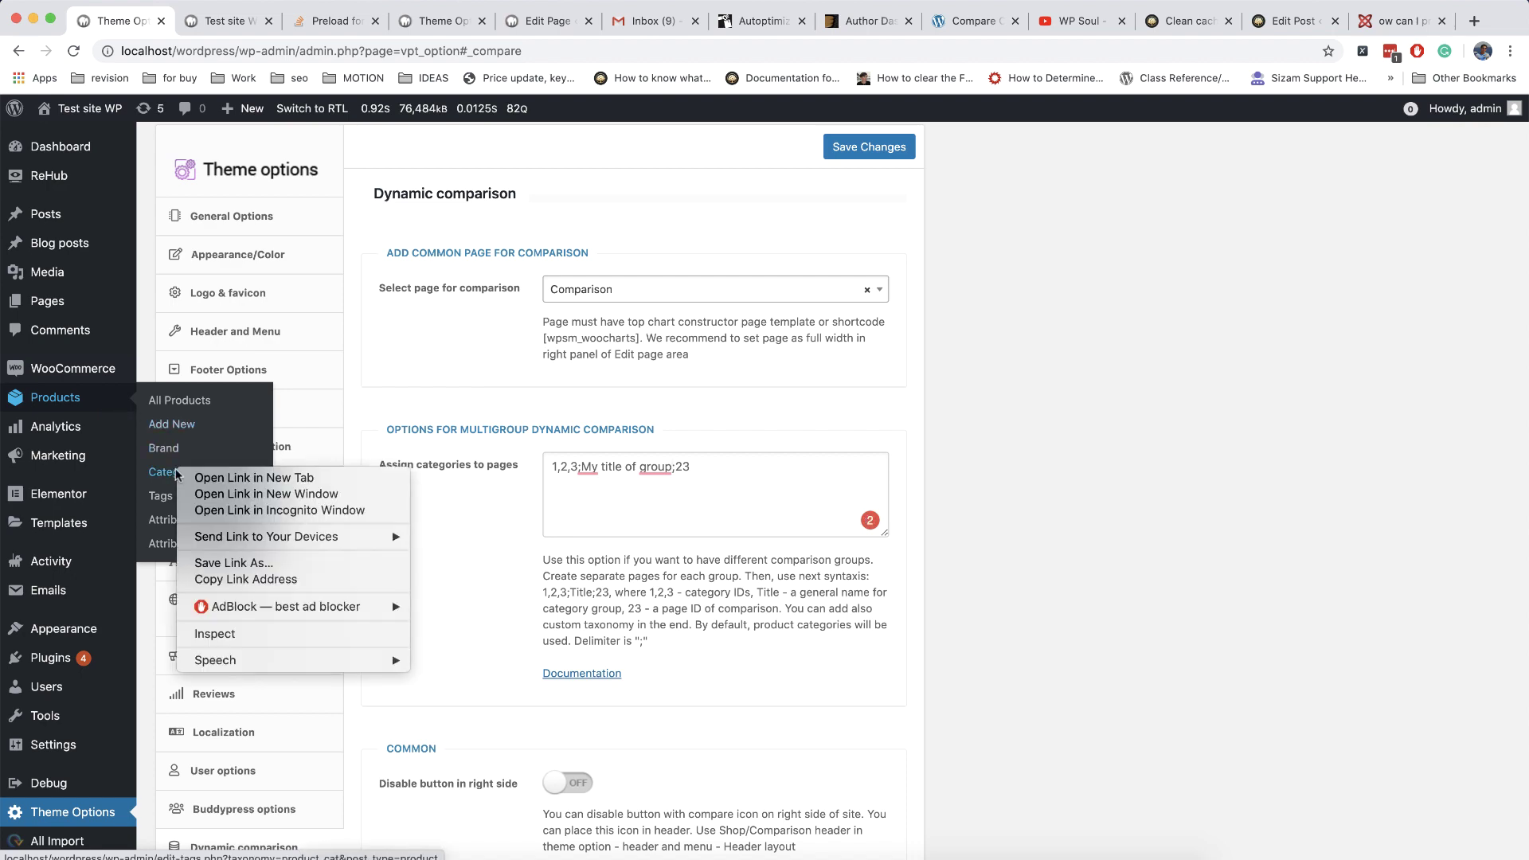
left_click(238, 478)
left_click(212, 22)
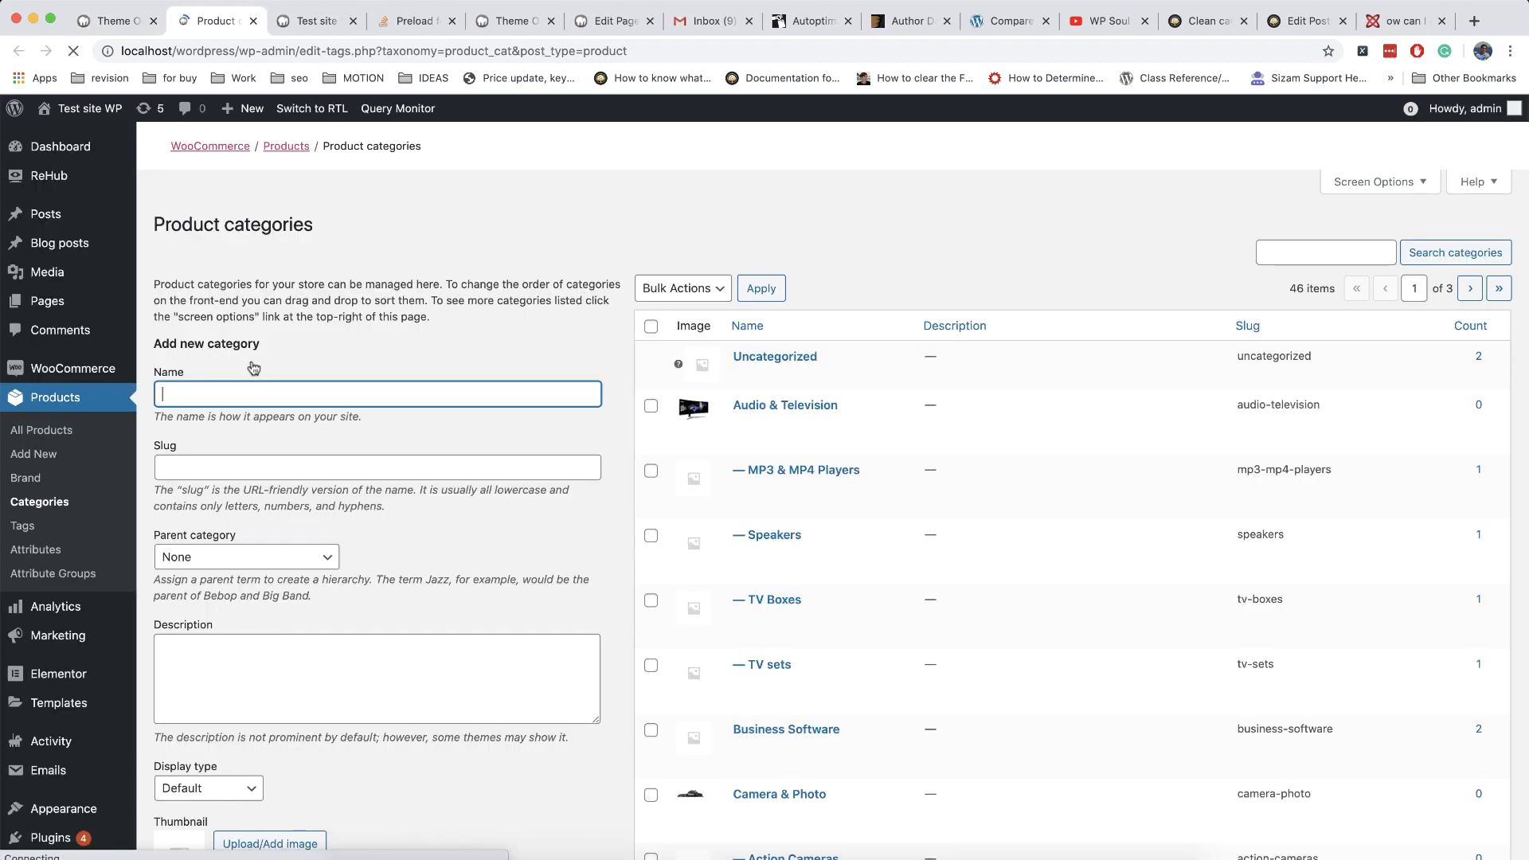
- Copy the Audio & Television product category's ID, 141, from its edit address and replace 1,2,3 with it in the Assign categories to pages option
scroll(857, 341, "down", 3)
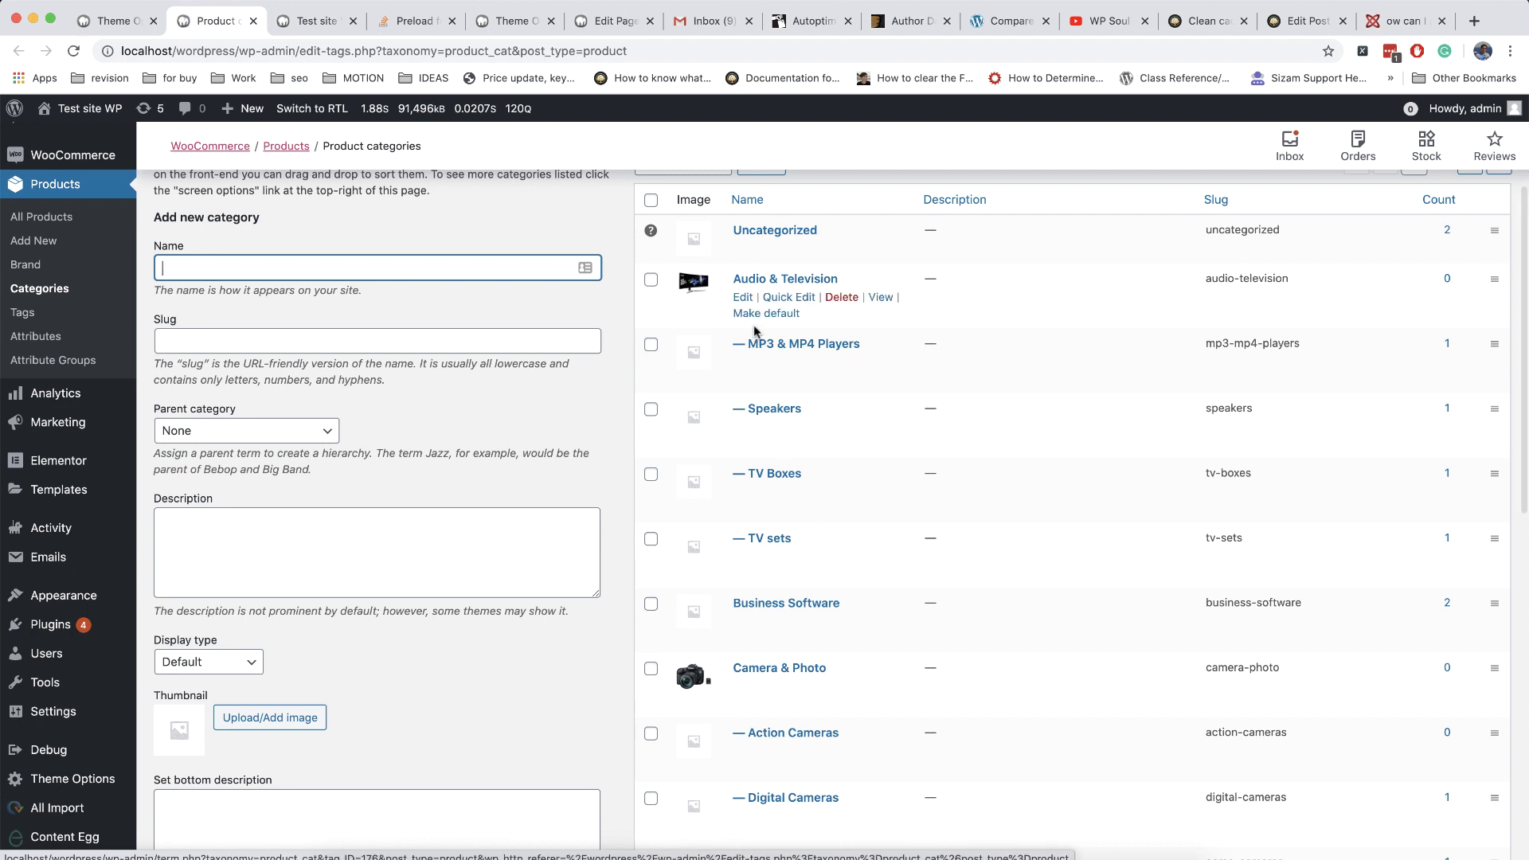
left_click(751, 306)
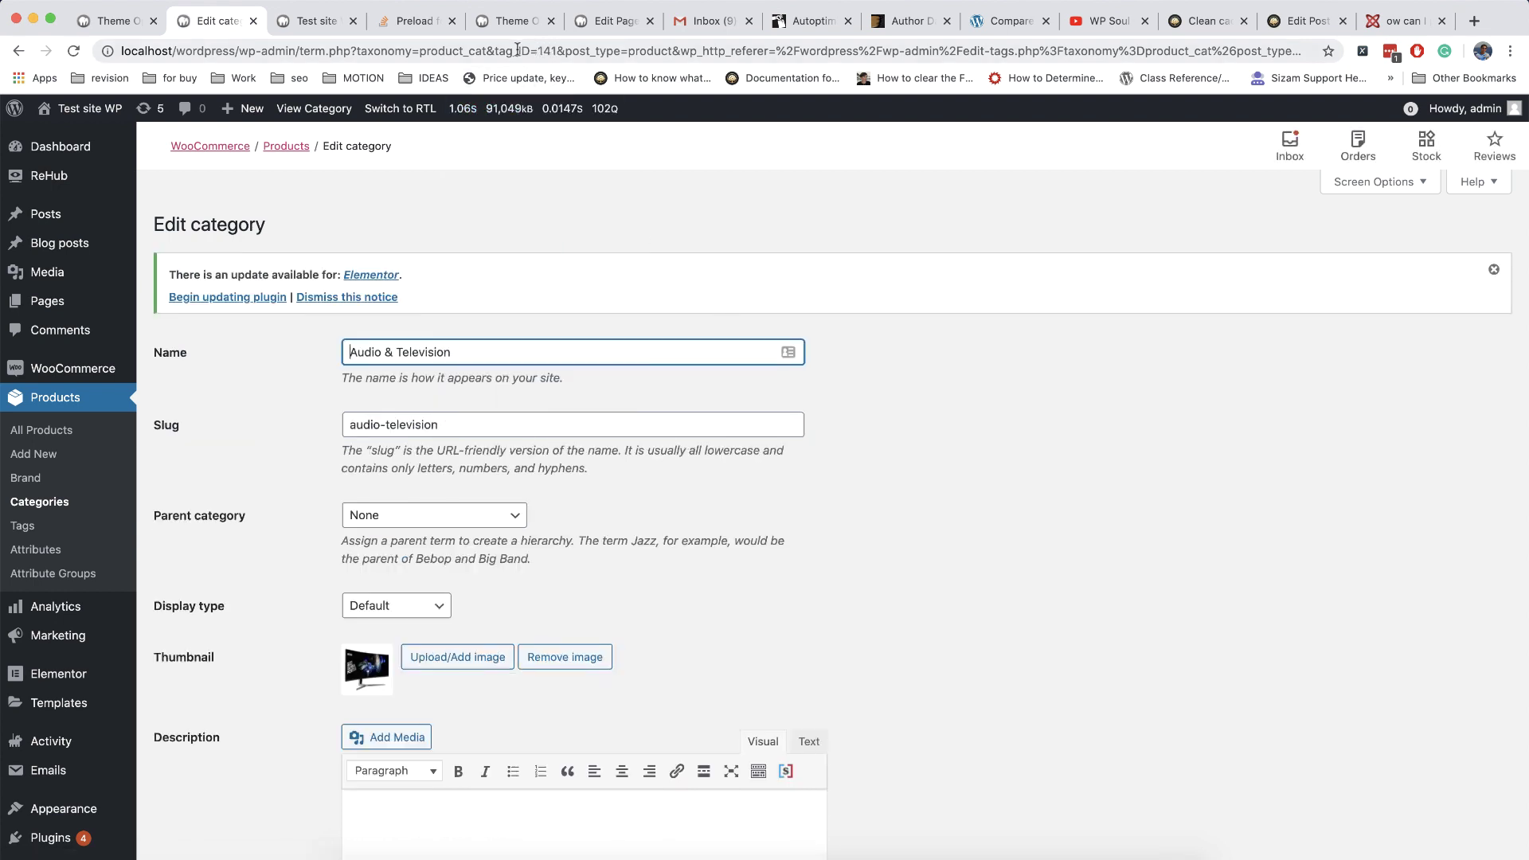
left_click_drag(557, 49, 539, 50)
key("super+c")
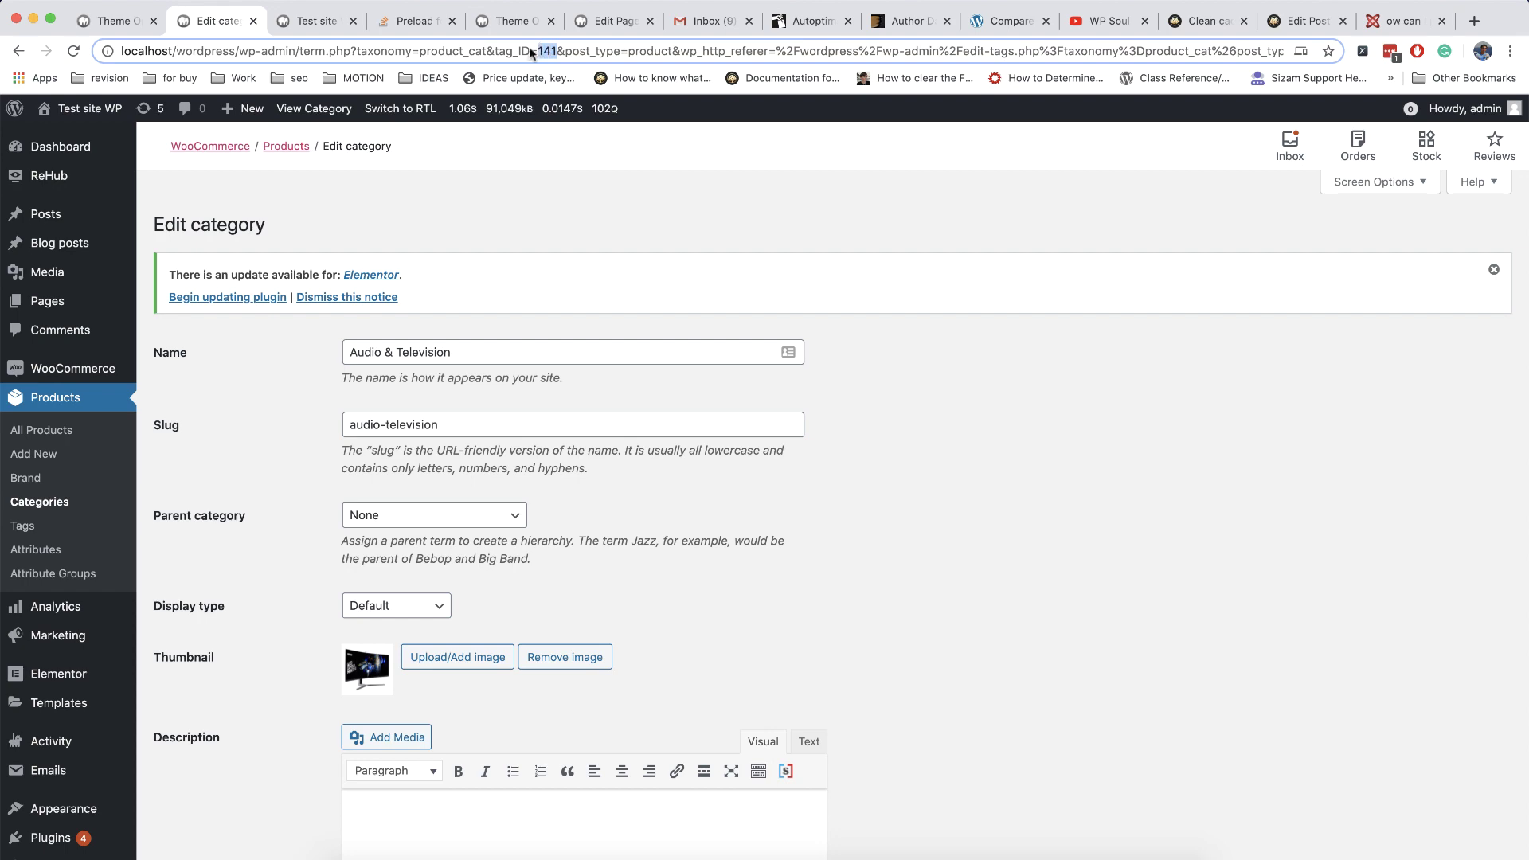
left_click(119, 21)
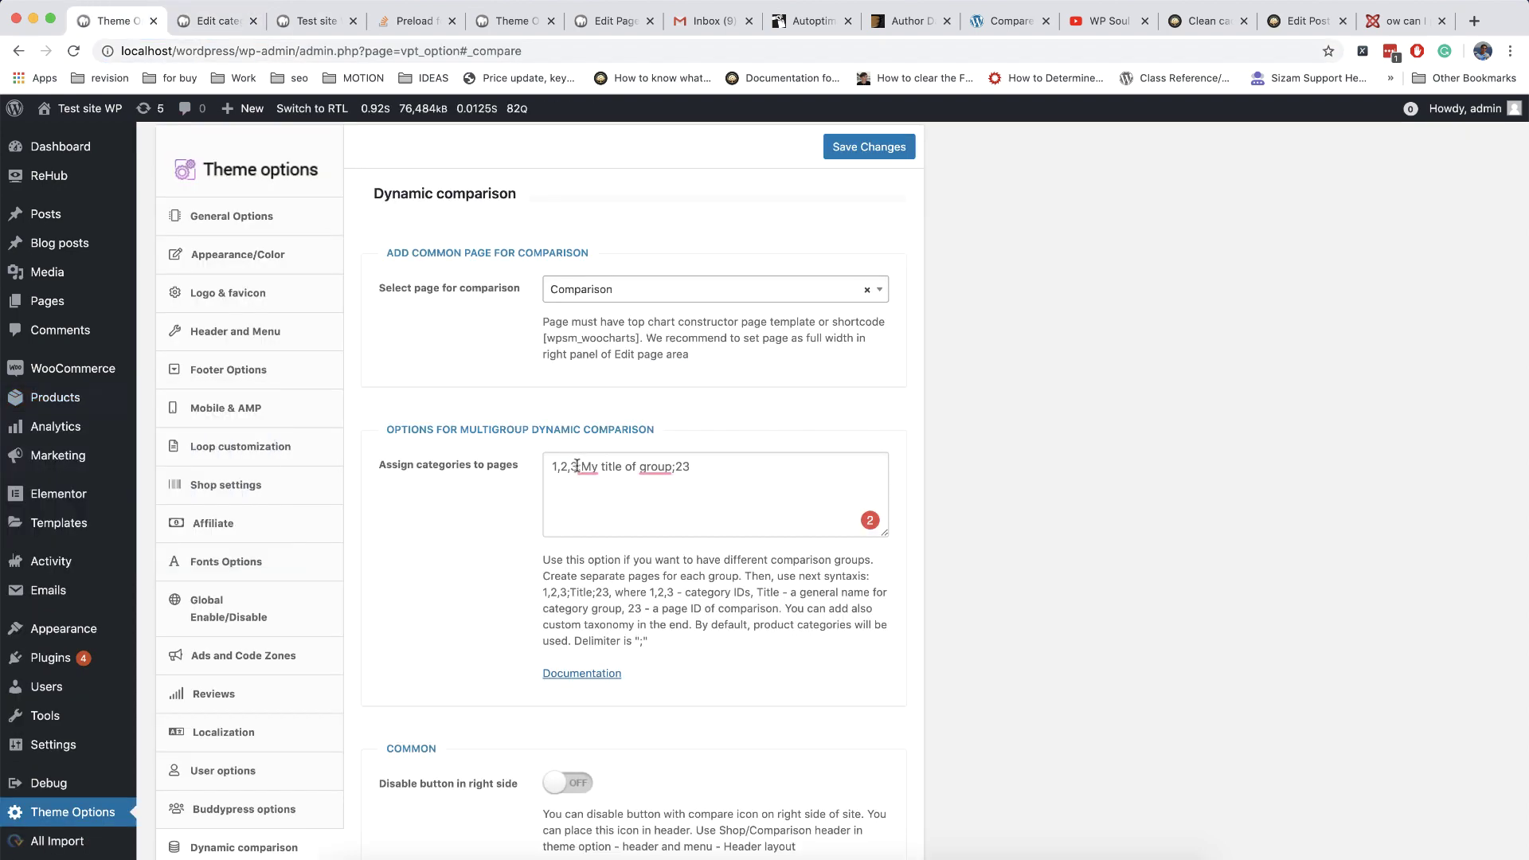
key("super+v")
mouse_move(646, 469)
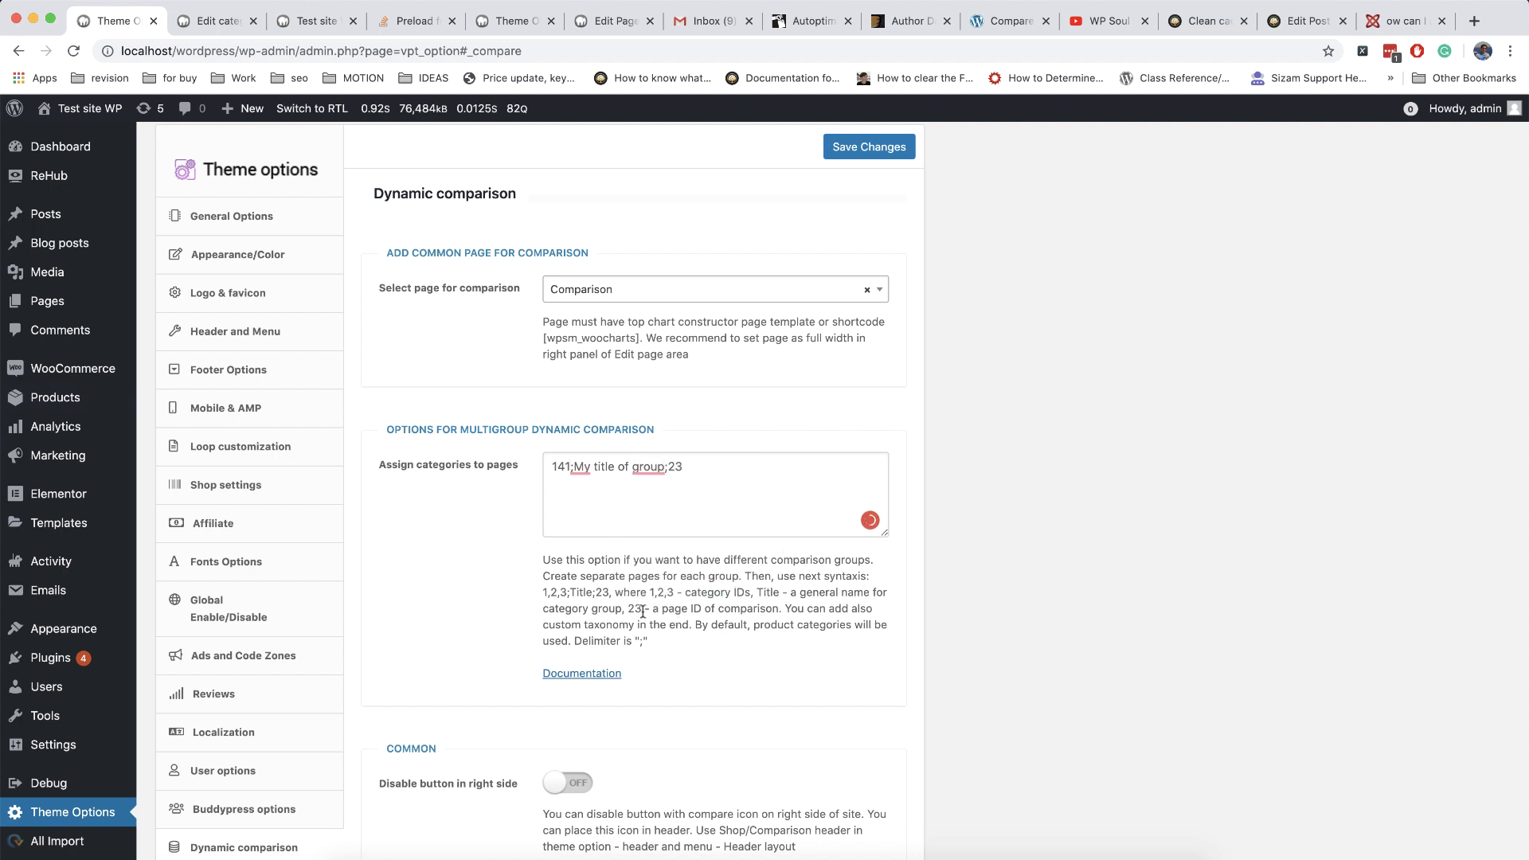
- Open the site's pages list in a new browser tab and start a new page titled "Compare Television"
mouse_move(74, 305)
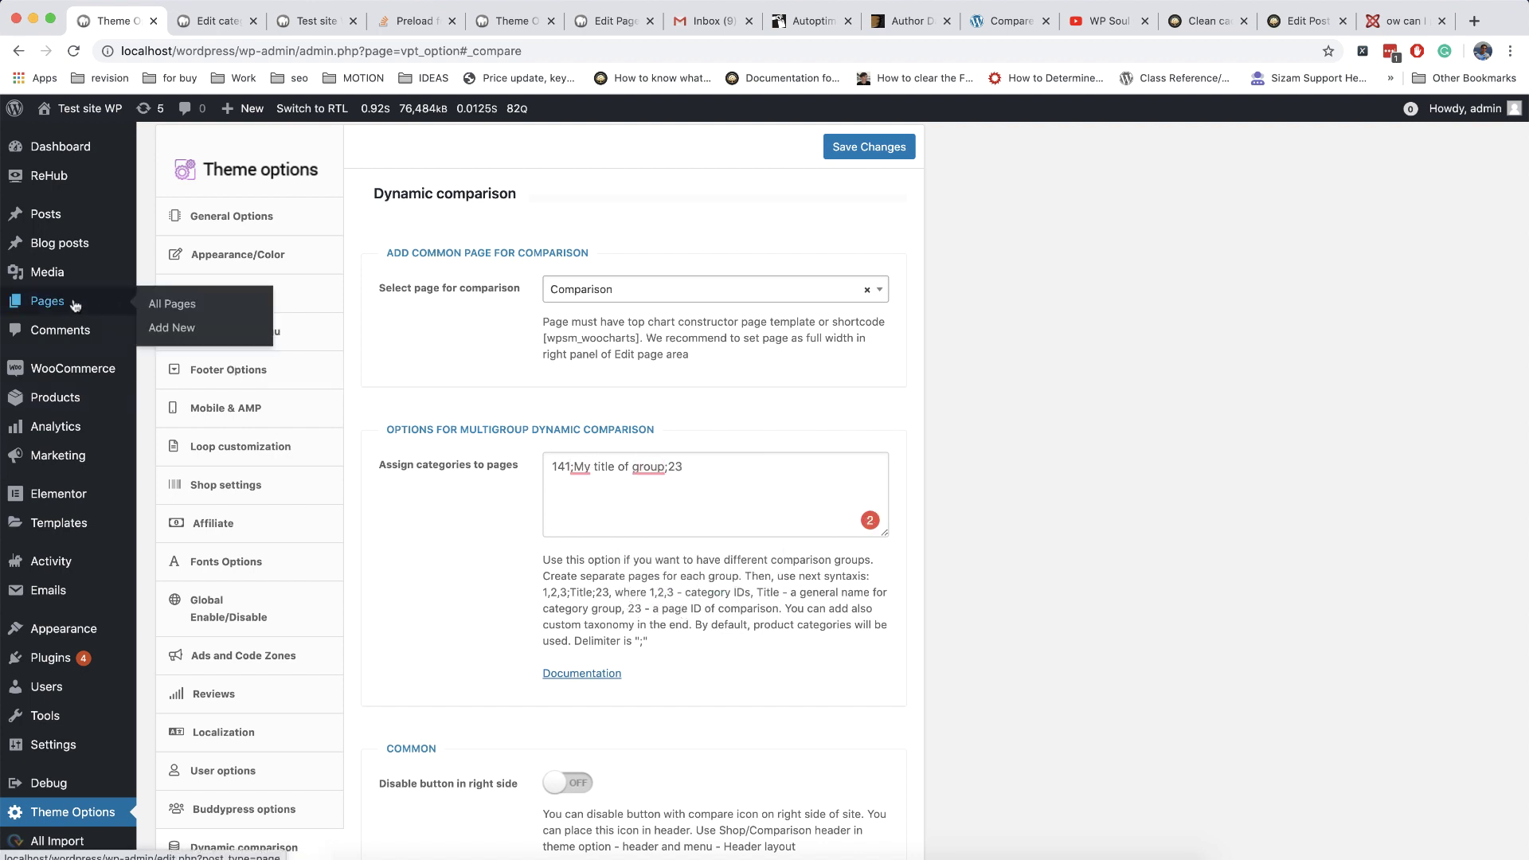
right_click(172, 304)
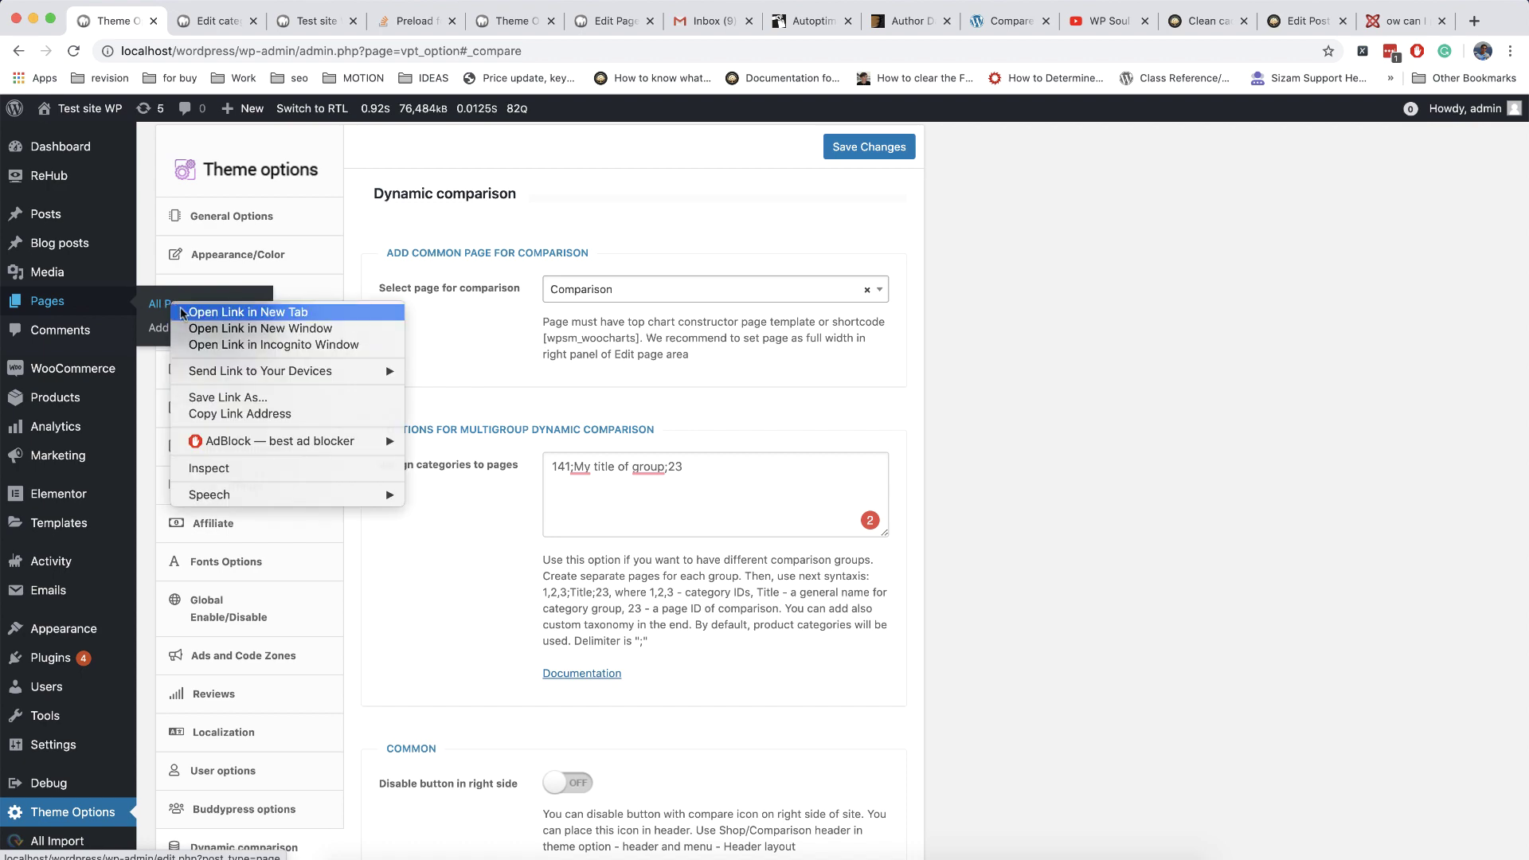
left_click(223, 309)
left_click(301, 20)
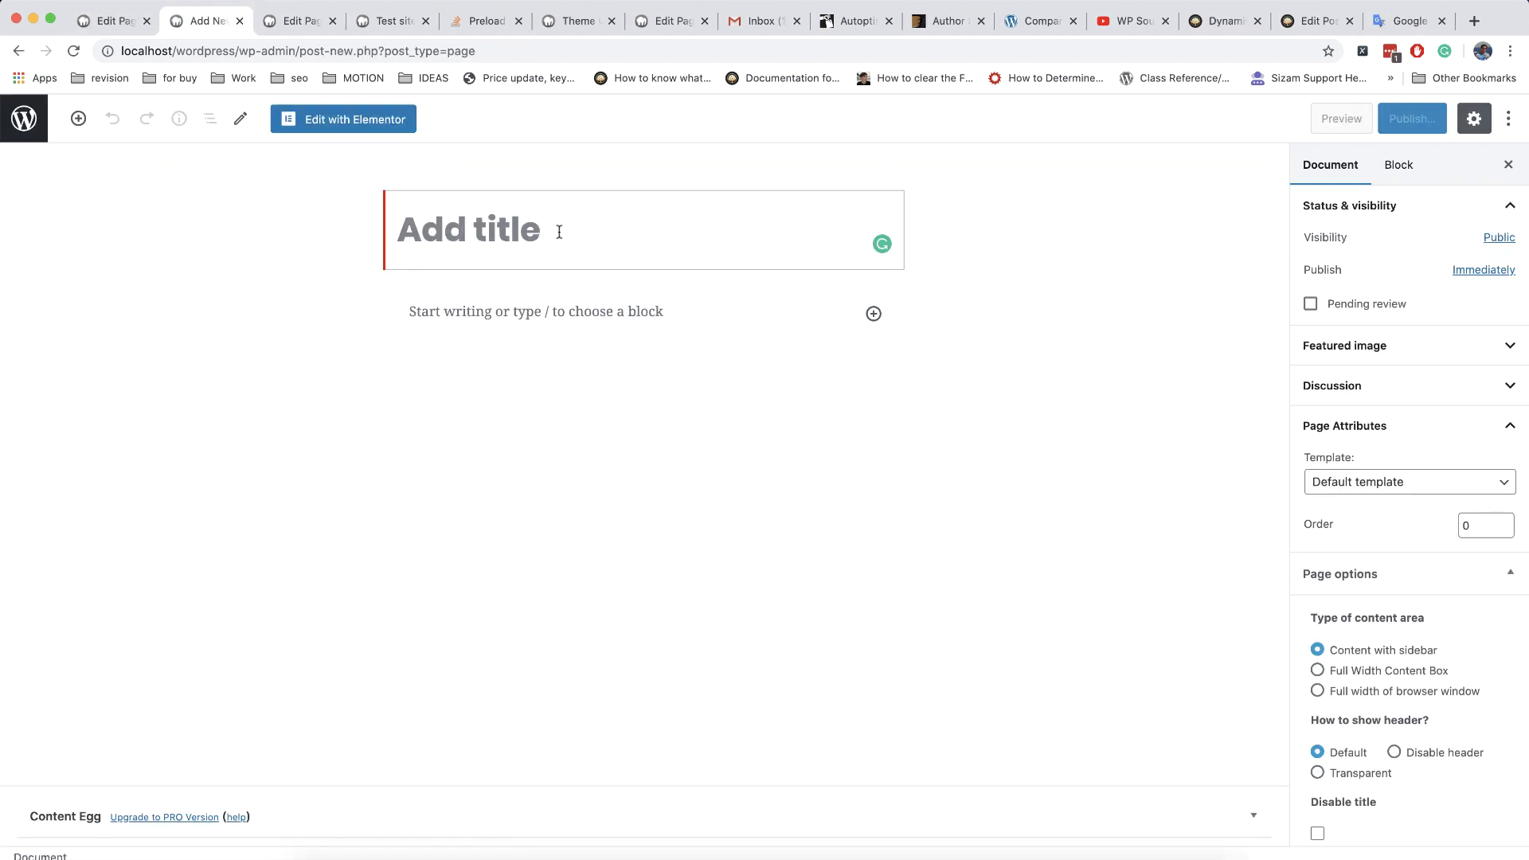
type("Co")
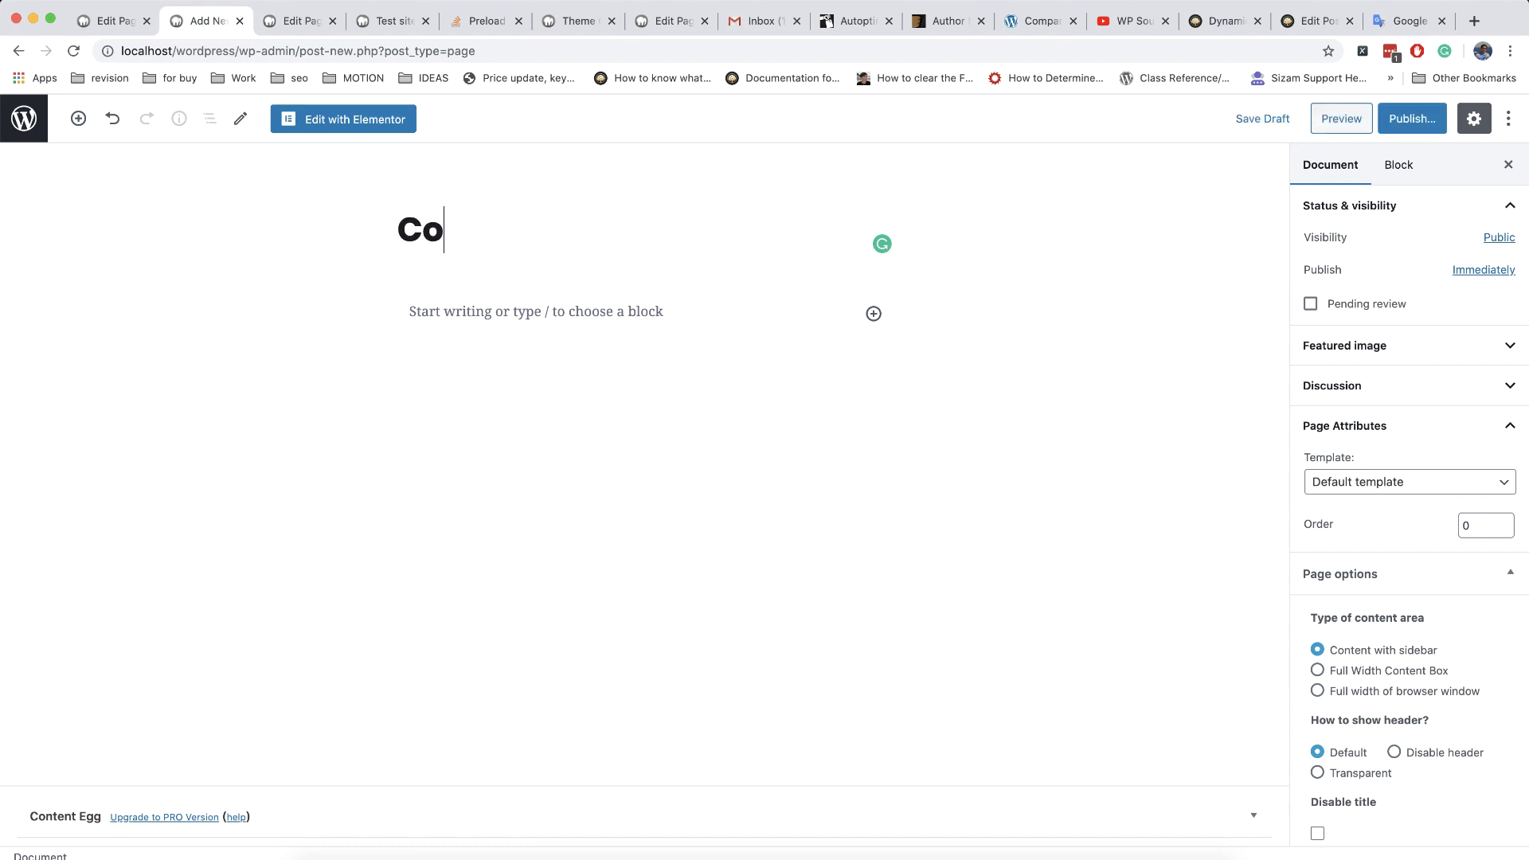
type("mpare Tel")
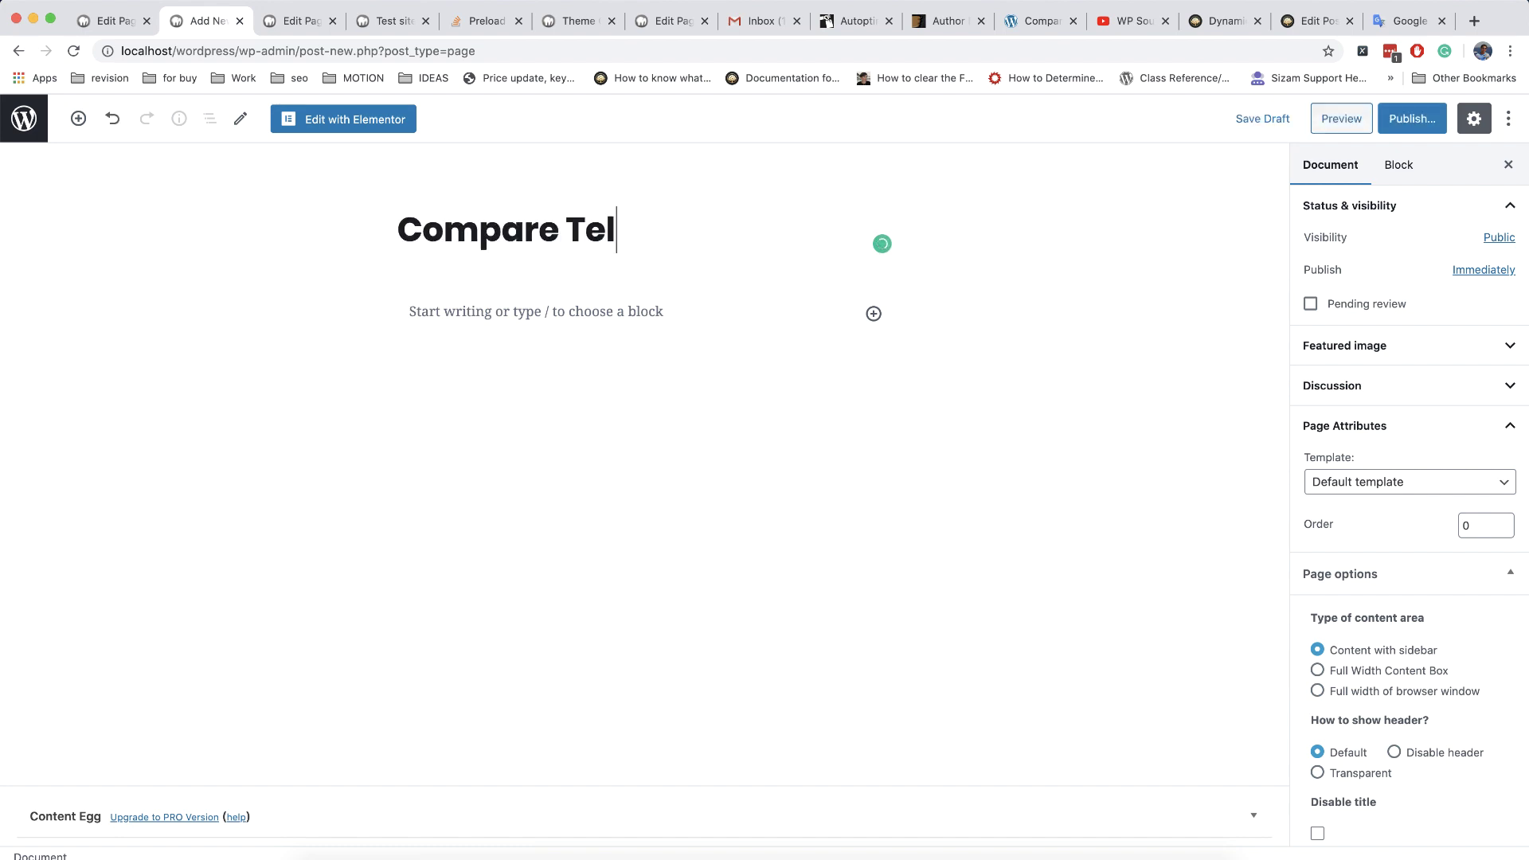
type("evision")
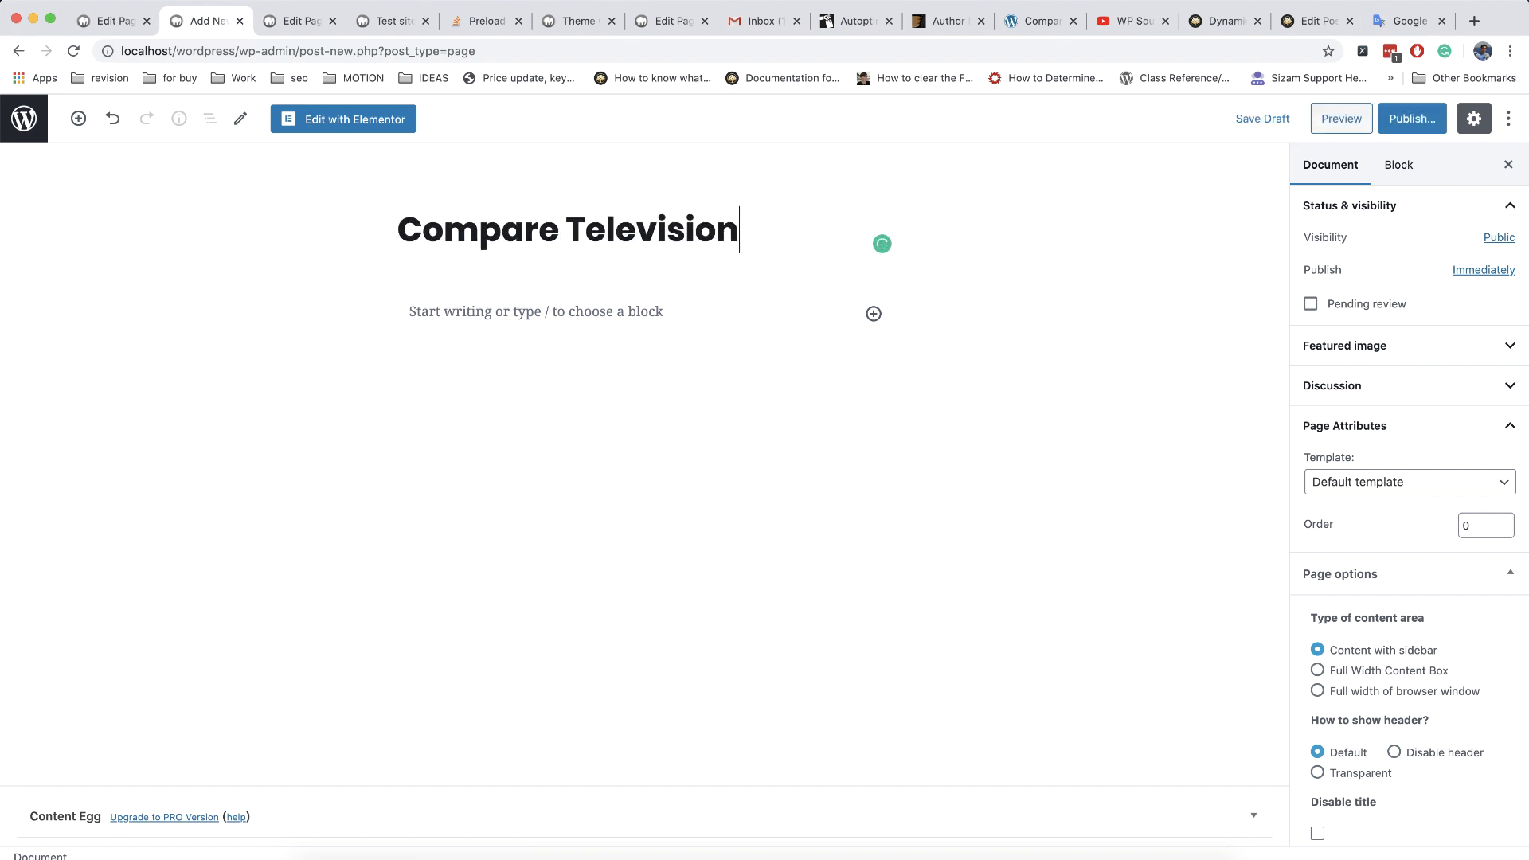
- Add the shortcode [wpsm_woocharts terms="141"] to the page content and publish the page
left_click(514, 303)
type("[wpsm_woocharts terms=\"1,2,3\"]")
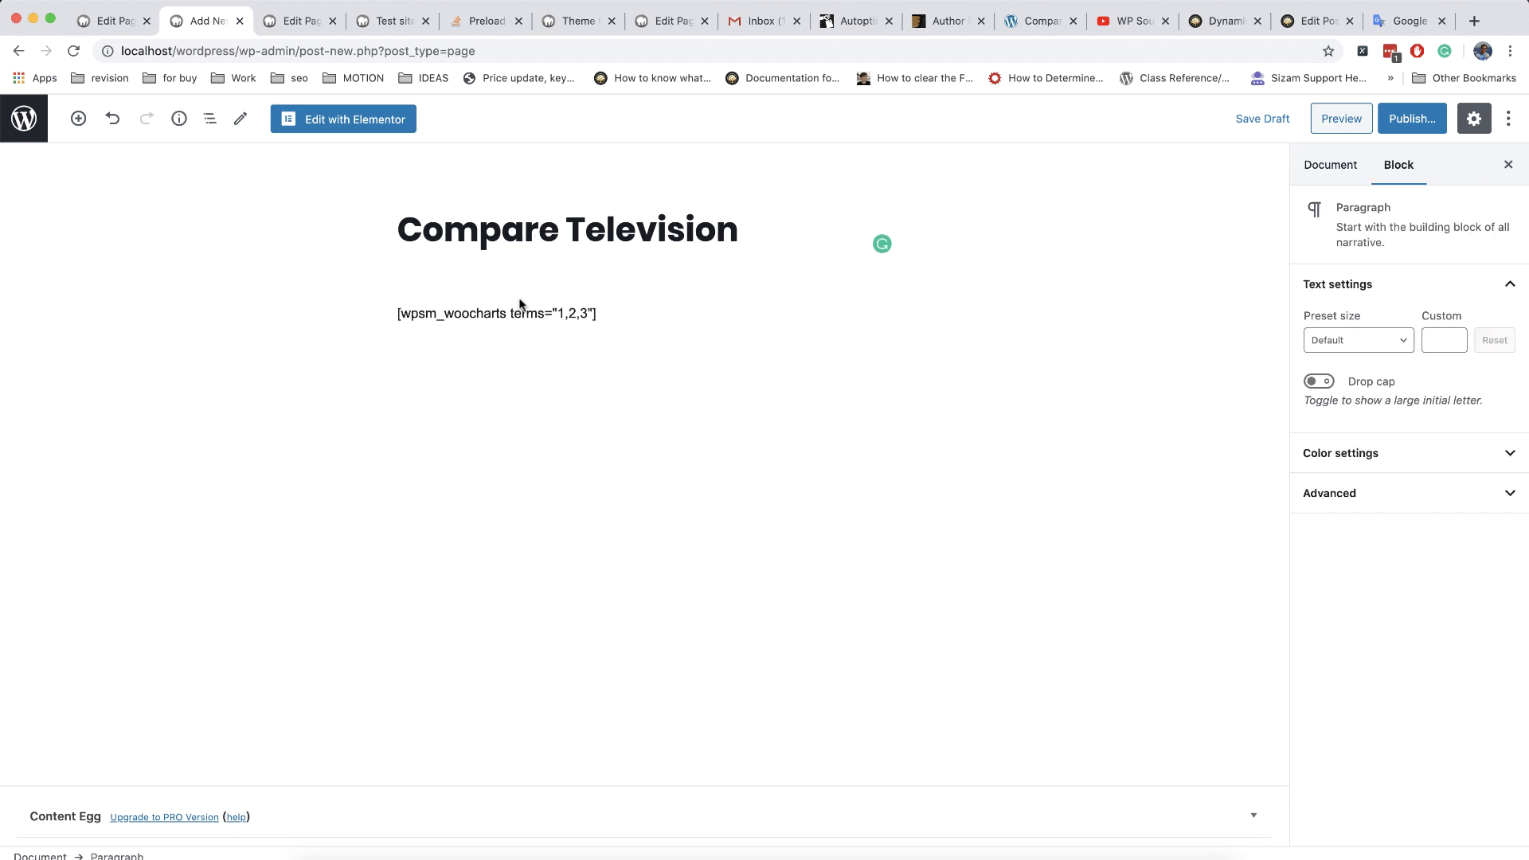
left_click_drag(587, 311, 569, 311)
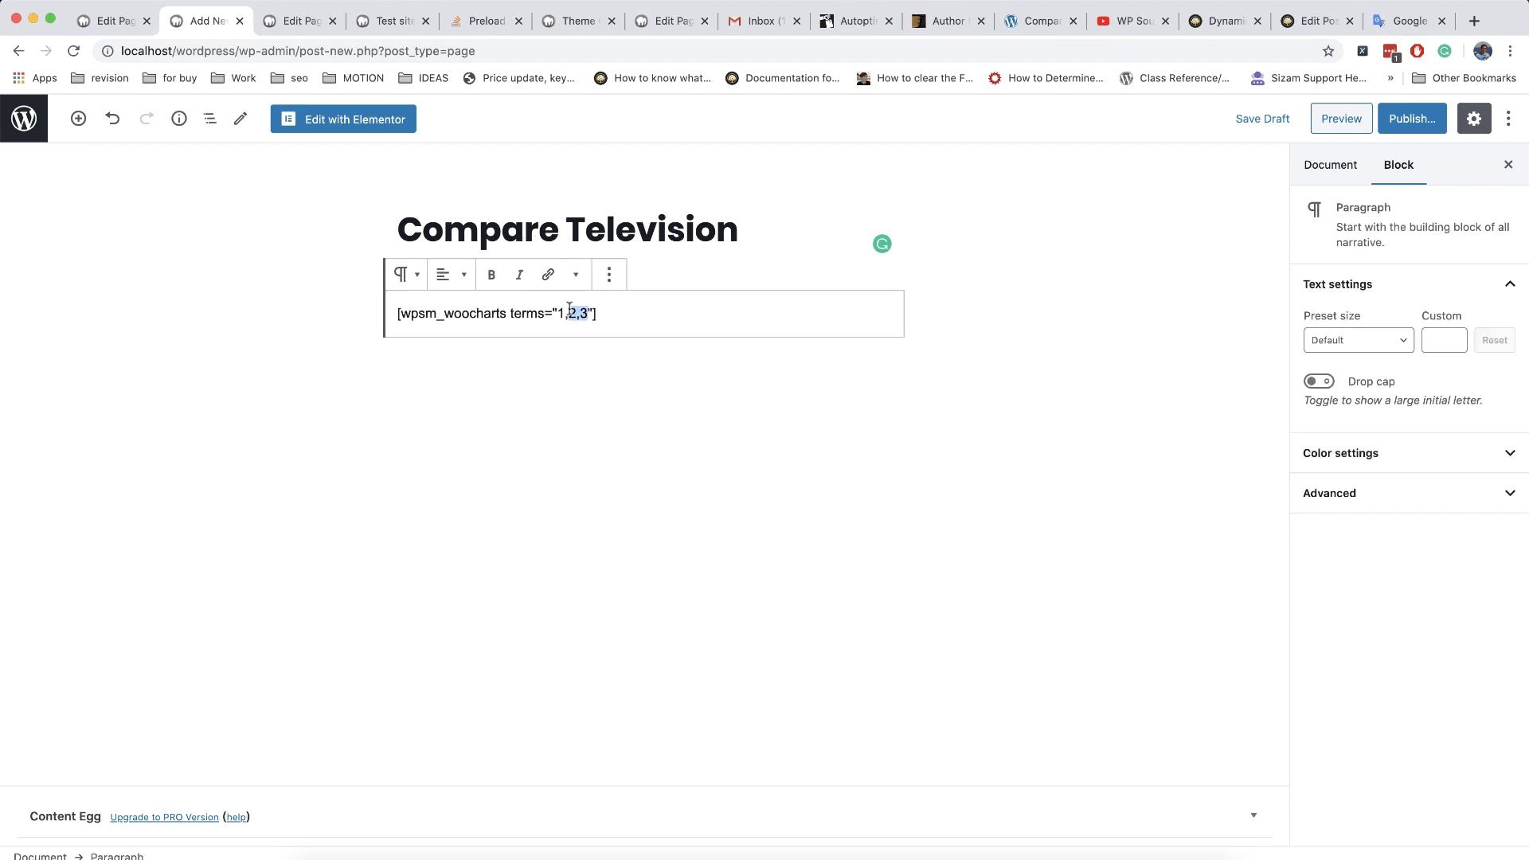
type("41")
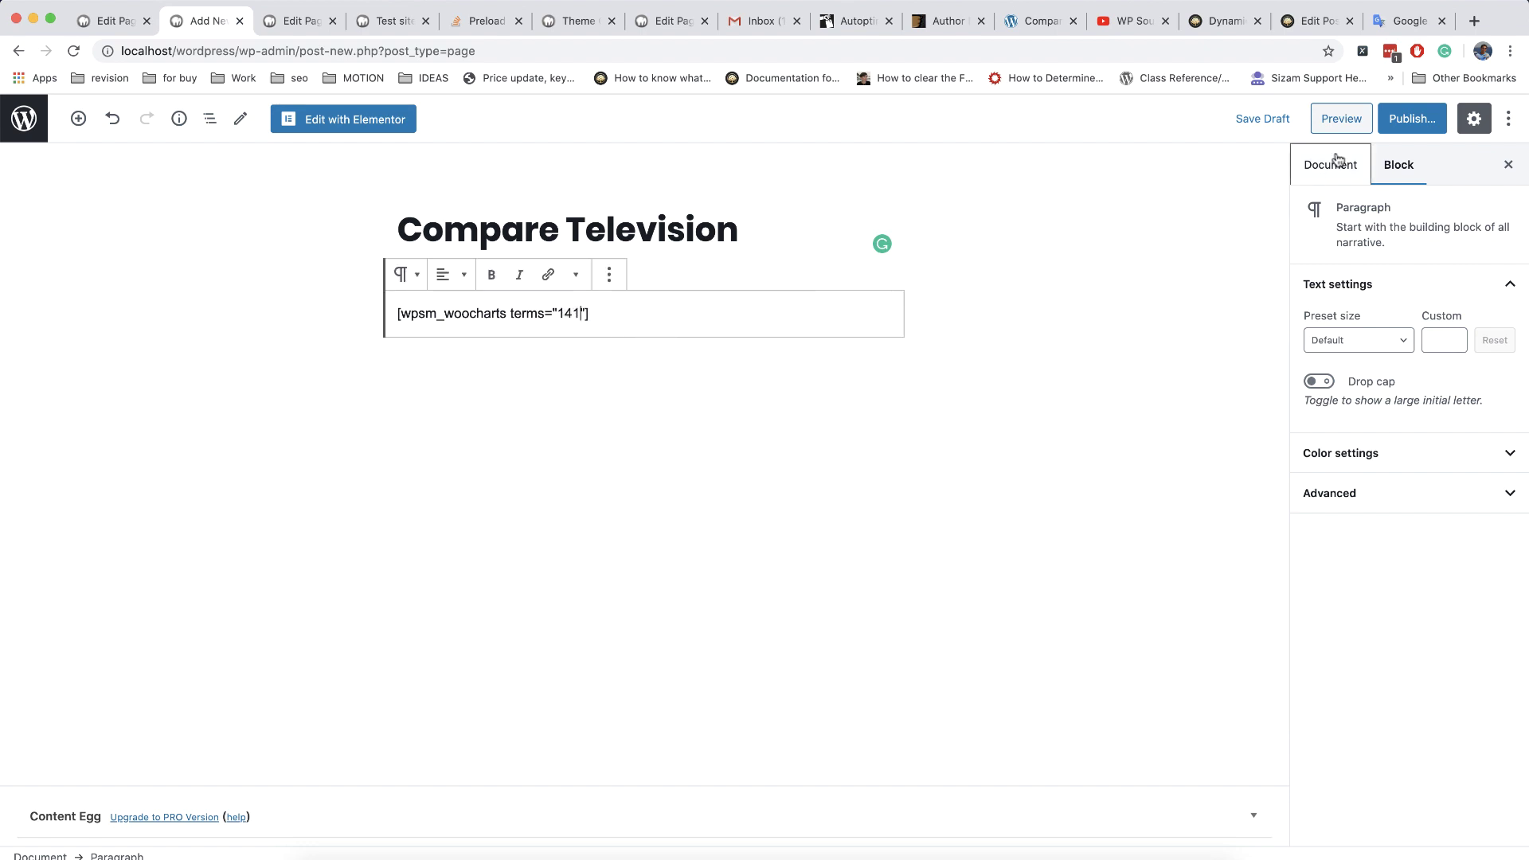
left_click(1394, 126)
left_click(1399, 125)
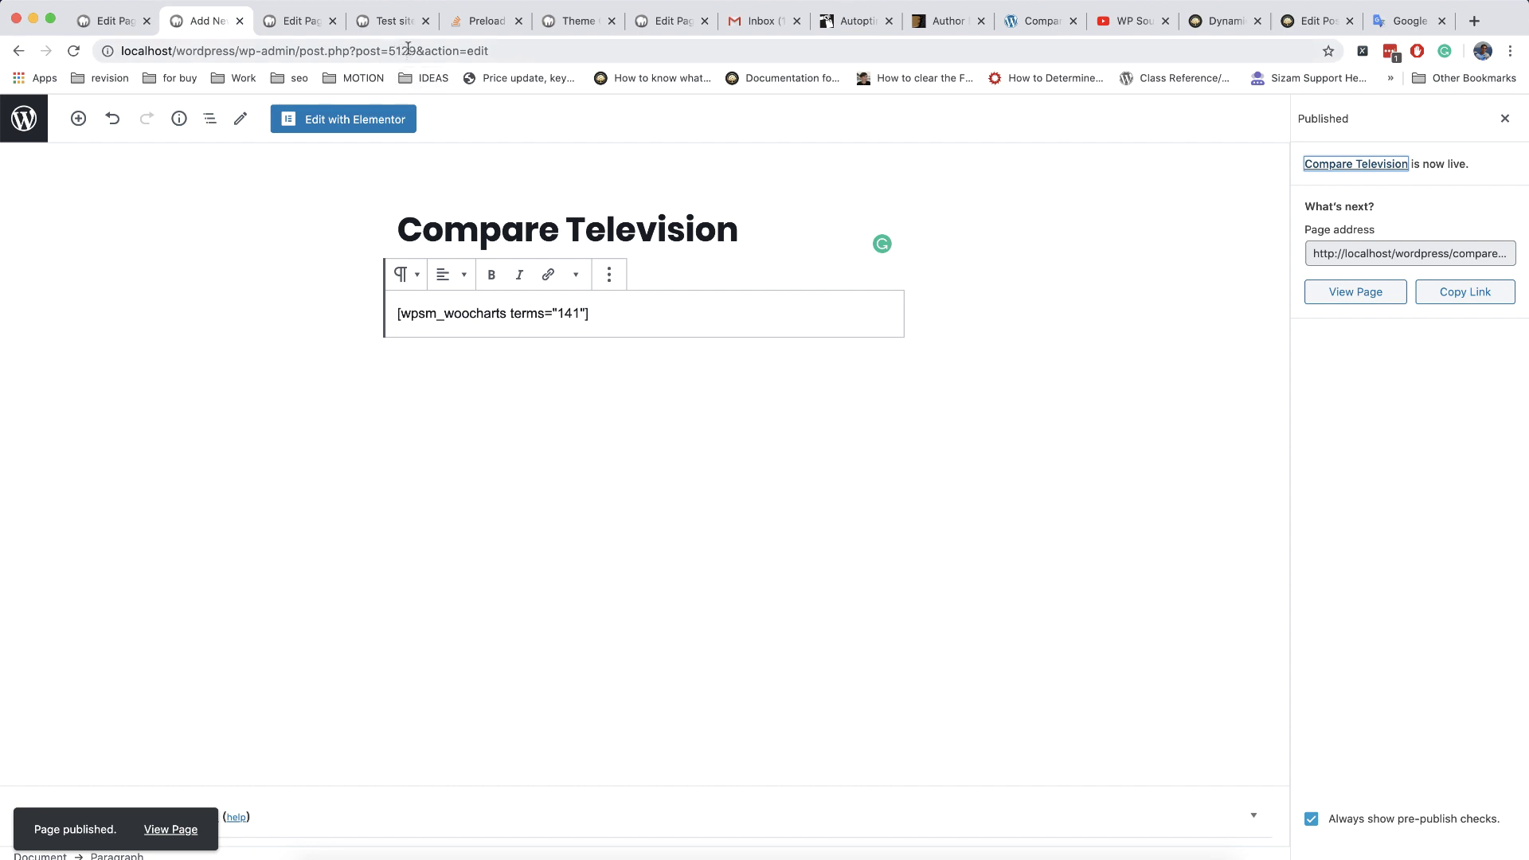
- Copy the new page's ID from its address, set Assign categories to pages to 141;Title of Group;5129, and save the theme options
left_click_drag(415, 51, 397, 50)
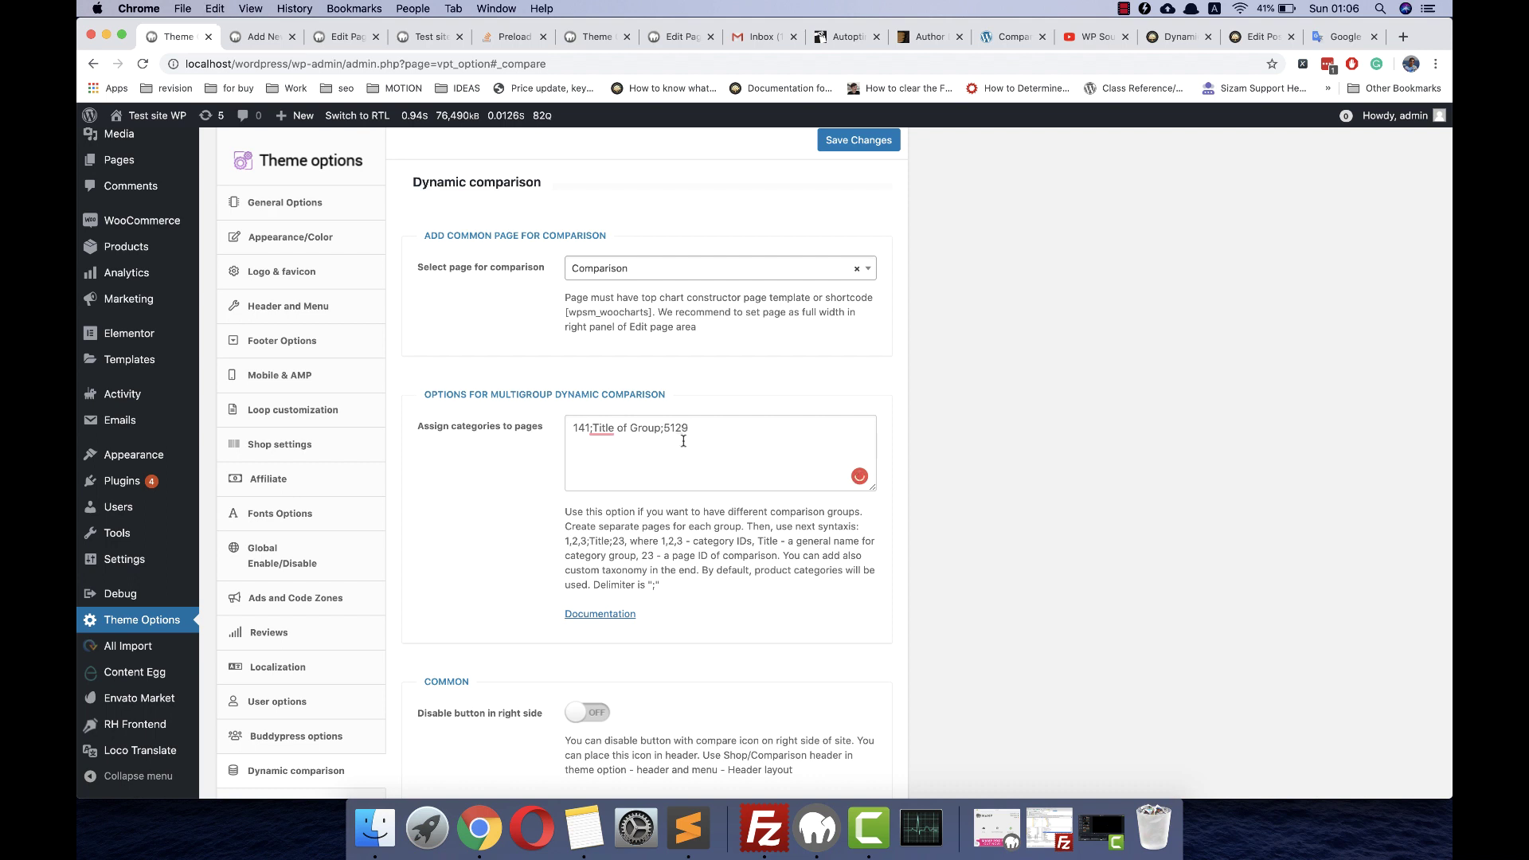
left_click(861, 147)
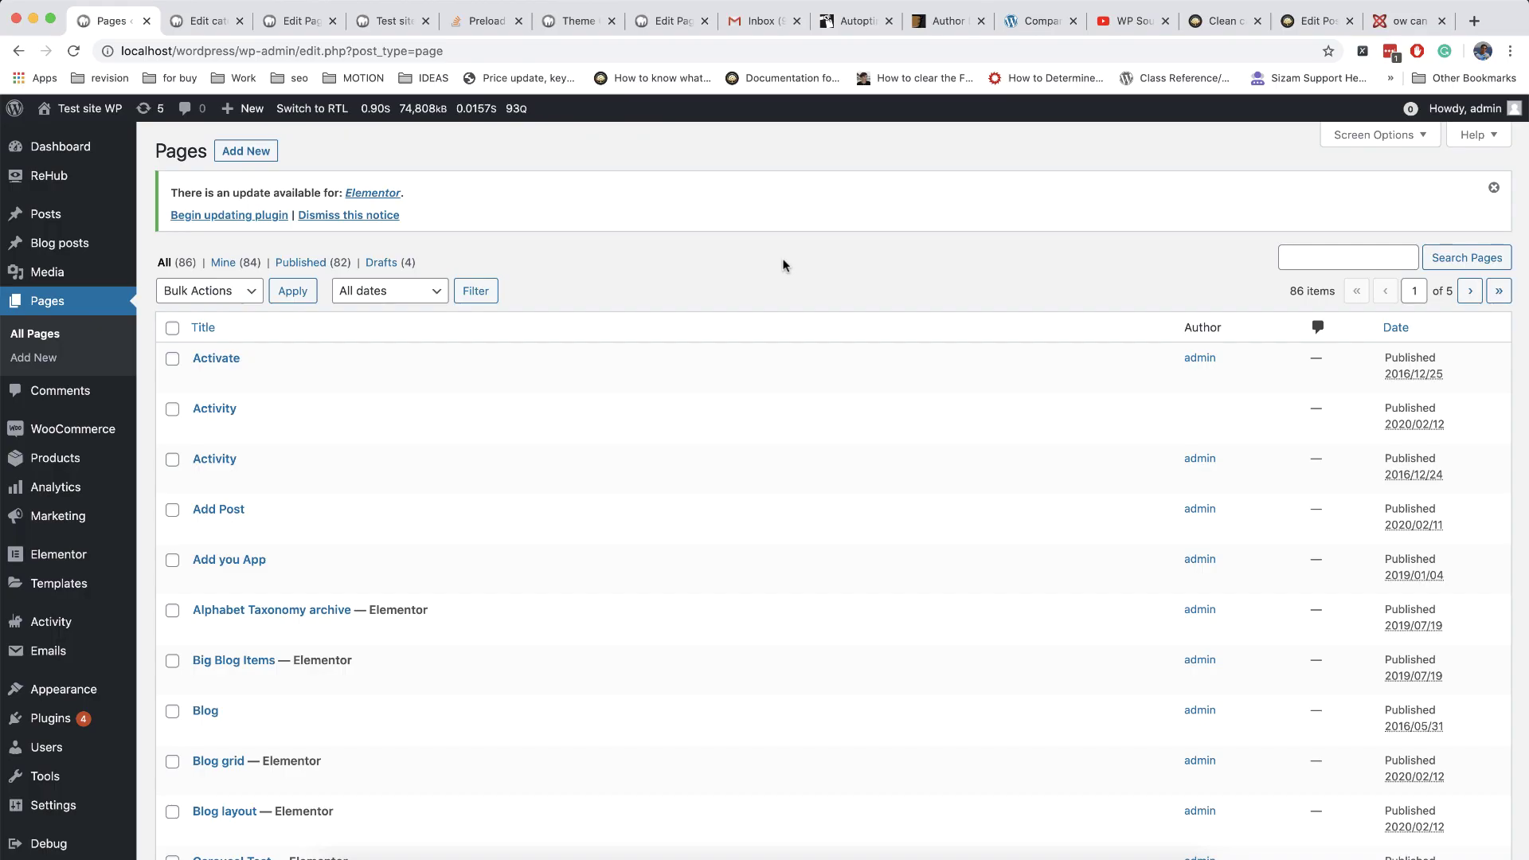
- Create another new page from the pages list, dismiss the block editor welcome guide, and title the page "Custom comparison"
scroll(333, 507, "down", 1)
scroll(333, 506, "up", 1)
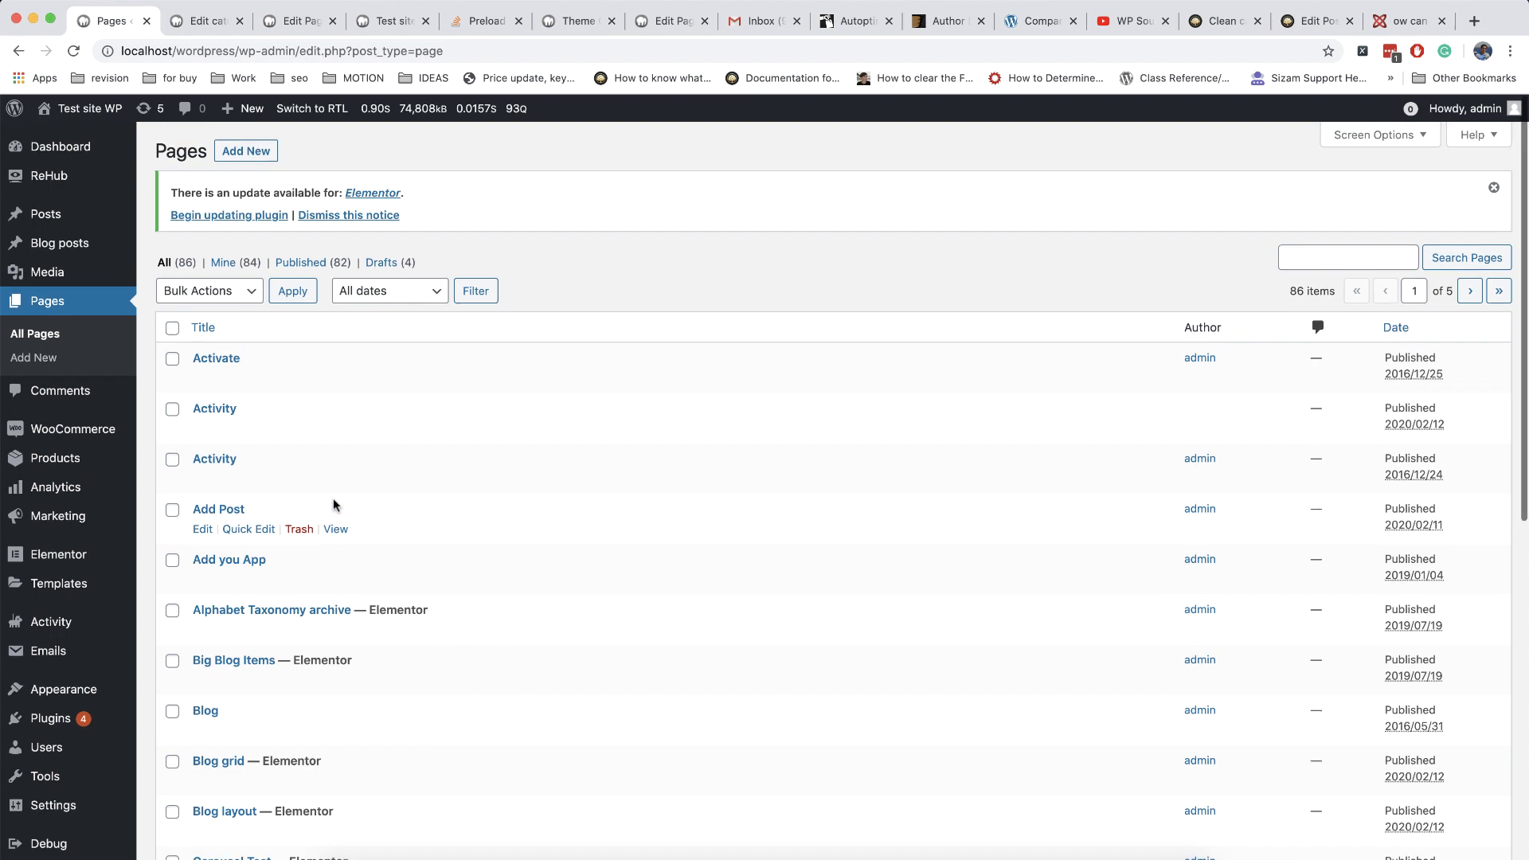
left_click(251, 155)
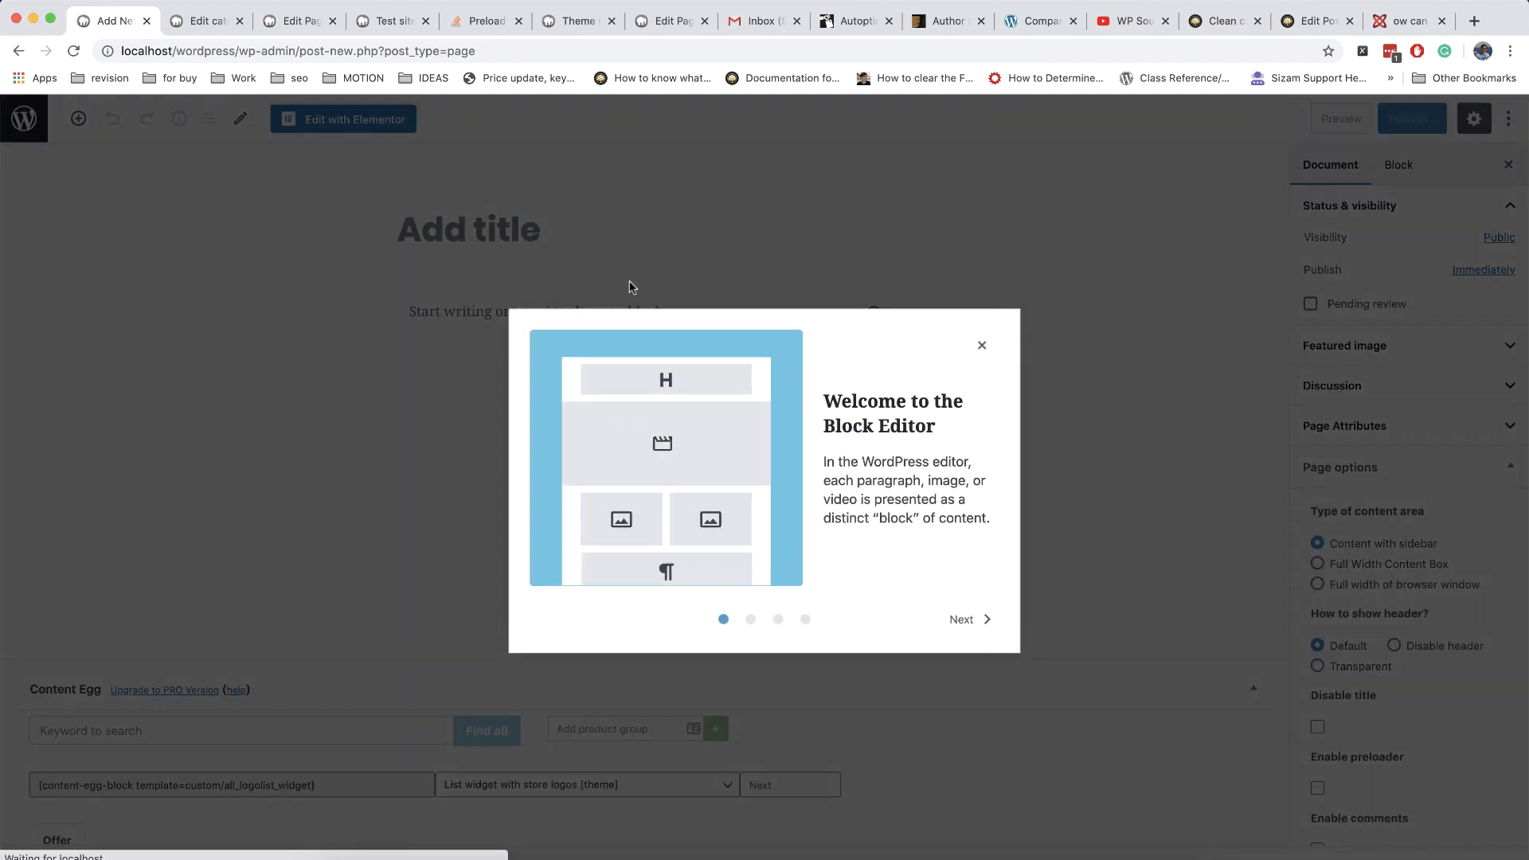
left_click(982, 346)
type("C")
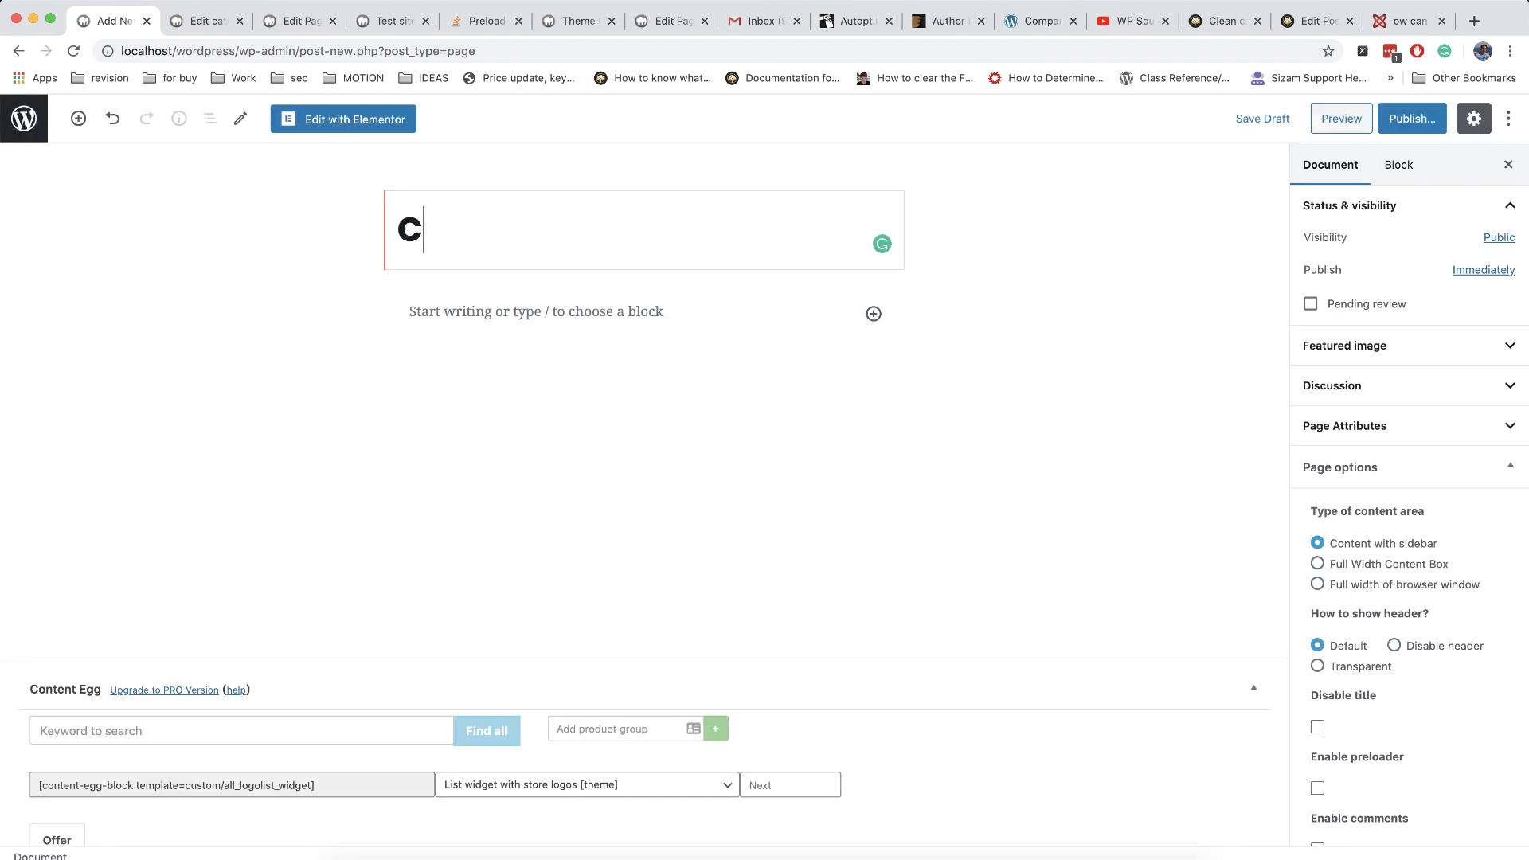
type("ustom comparison")
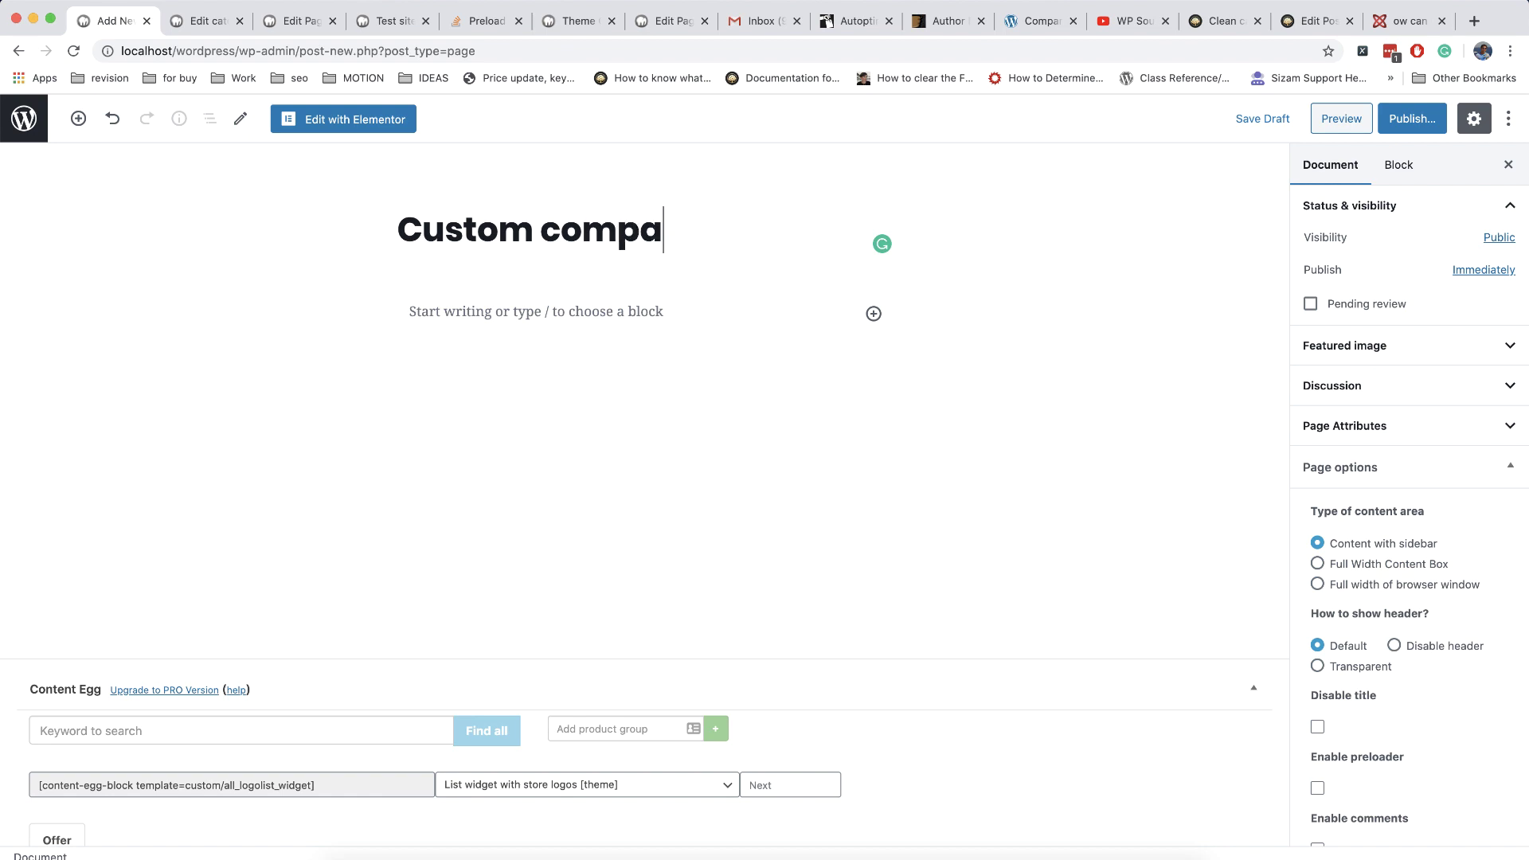
left_click(438, 317)
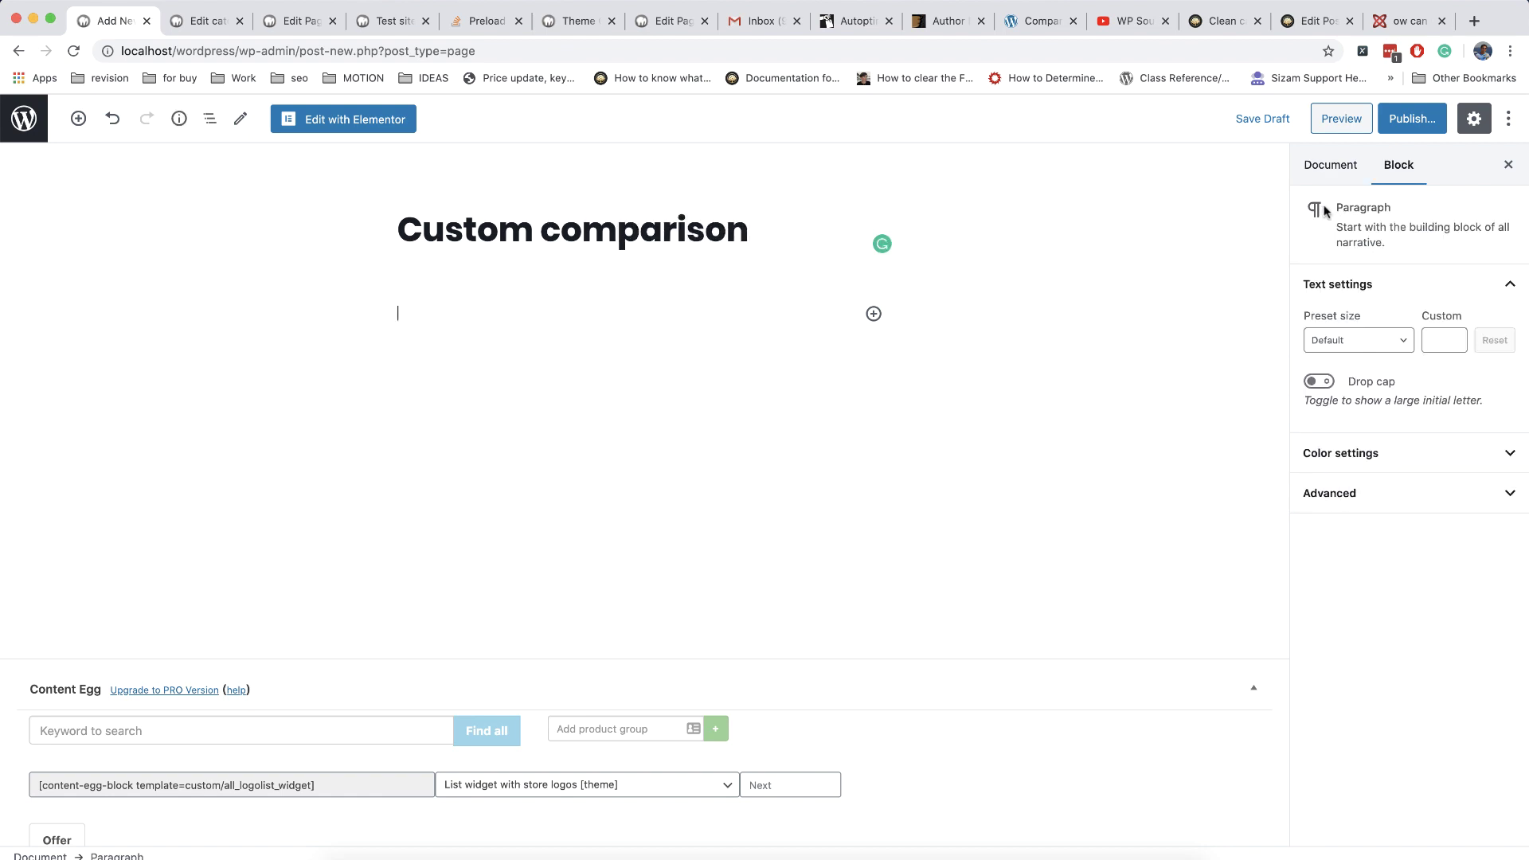
- Assign the Top charts constructor template to the Custom comparison page and publish it
left_click(1331, 167)
scroll(1381, 632, "down", 3)
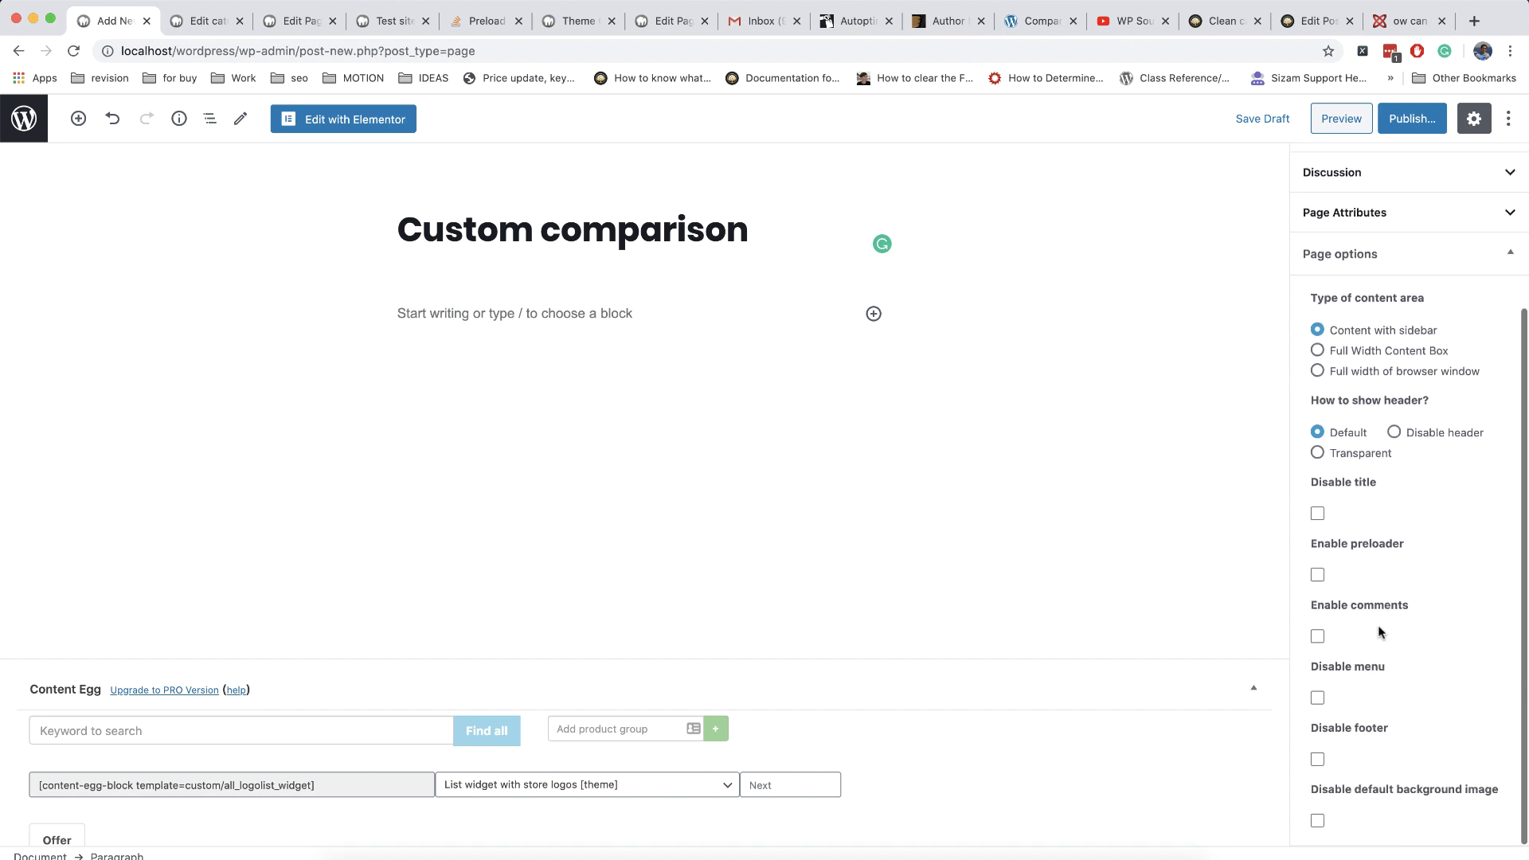
scroll(1381, 631, "up", 3)
left_click(1381, 426)
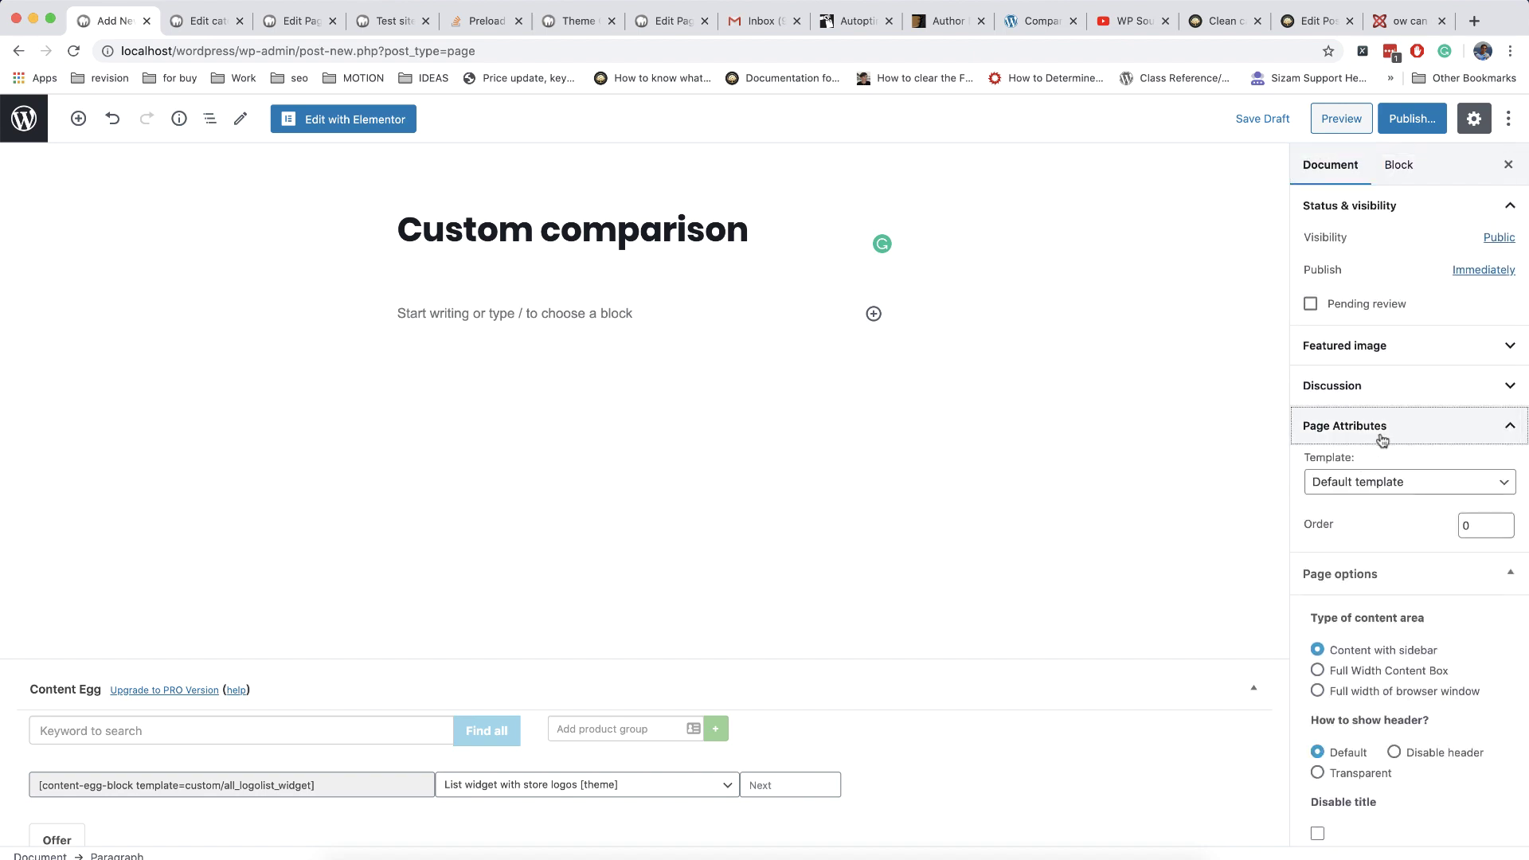
left_click(1393, 481)
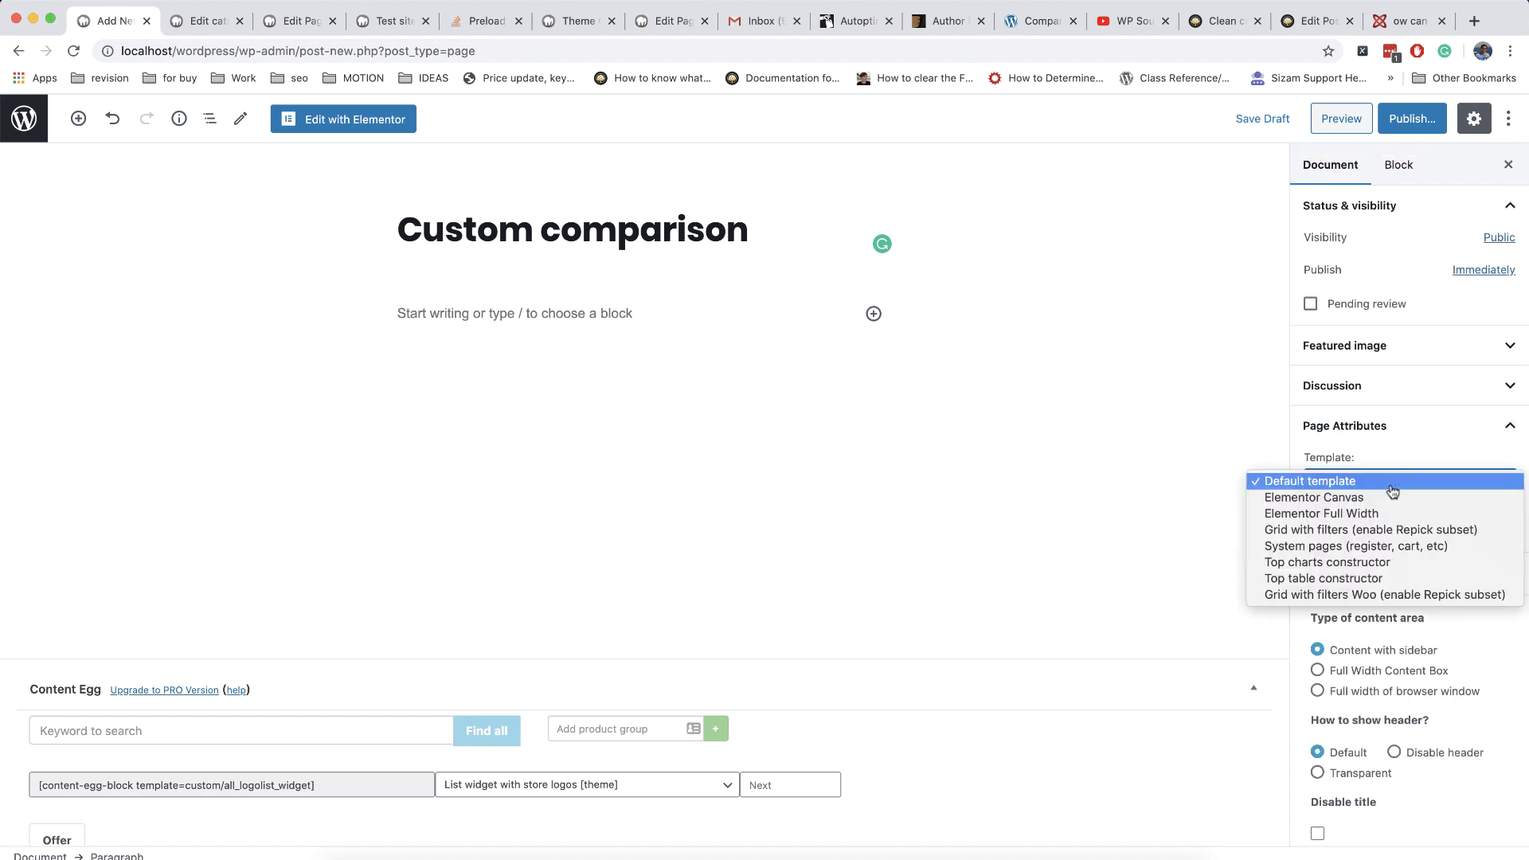
left_click(1391, 563)
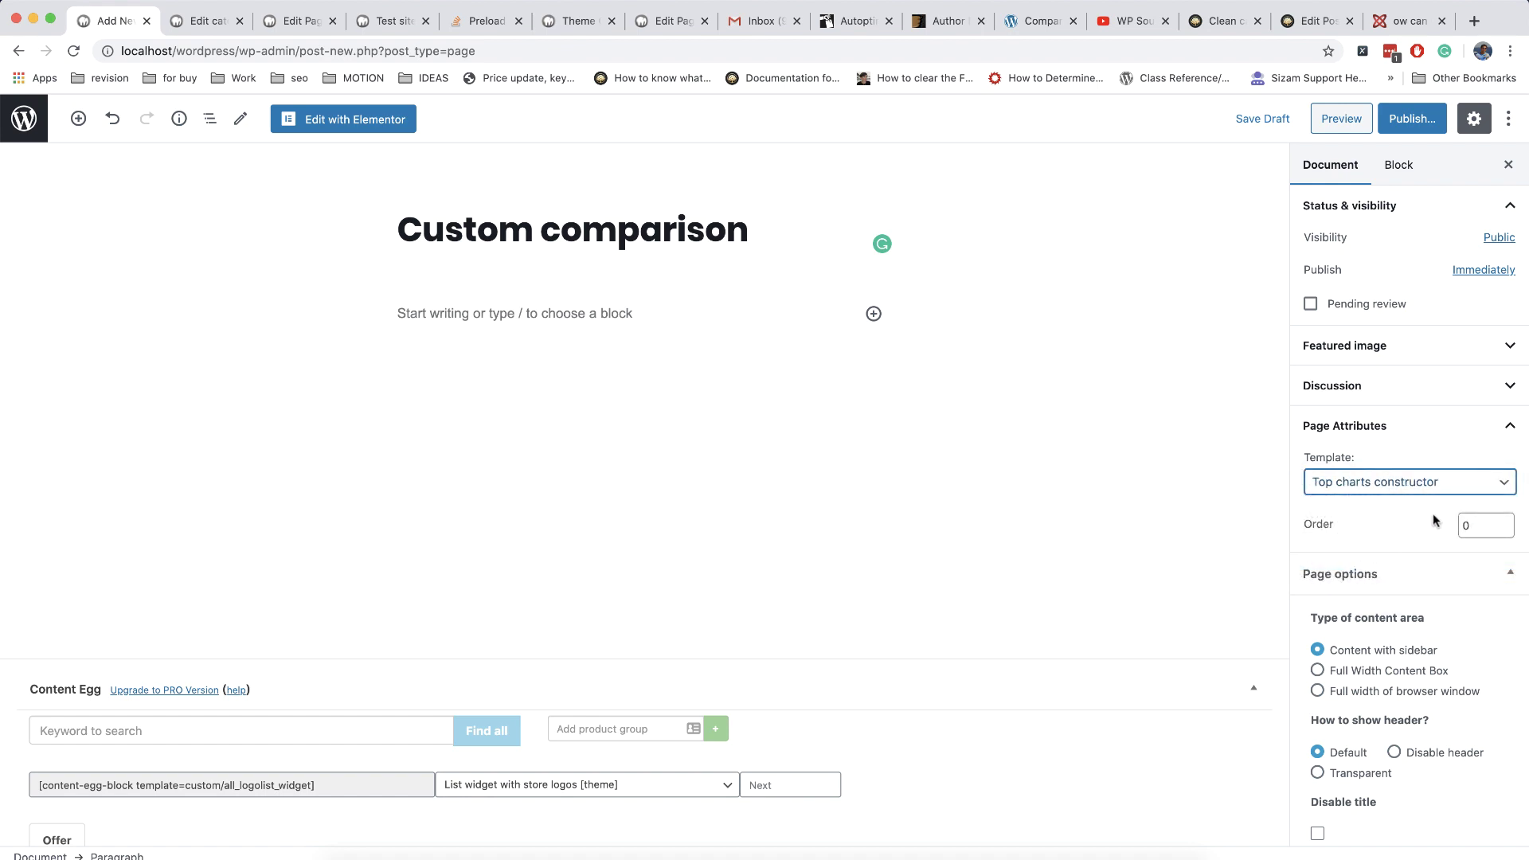
left_click(1416, 127)
left_click(1418, 129)
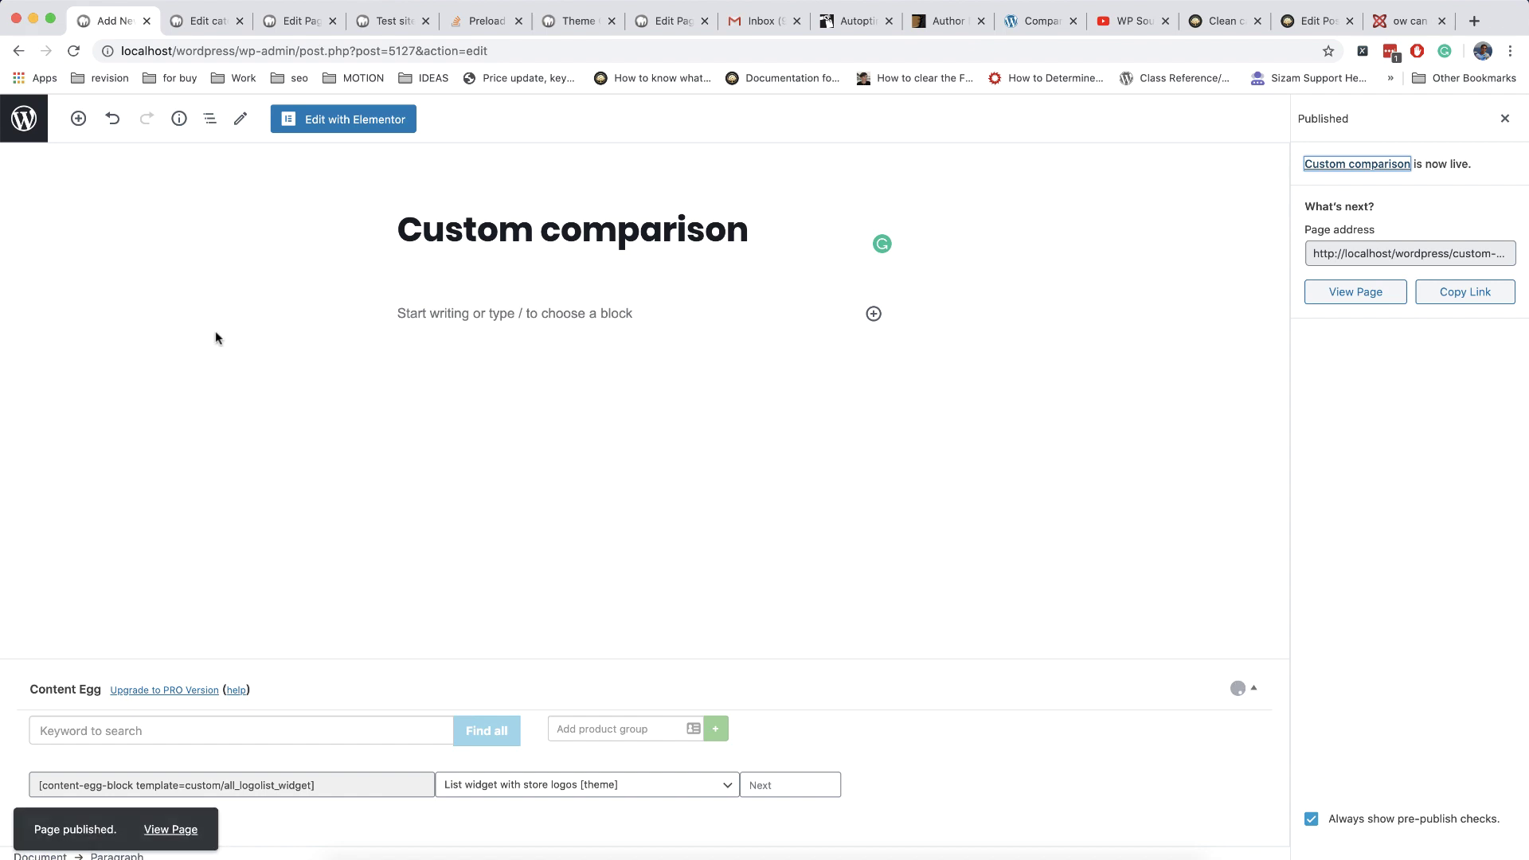
- Reload the page editor, collapse the Content Egg section, and set the custom post type in Comparison chart settings to product
left_click(73, 50)
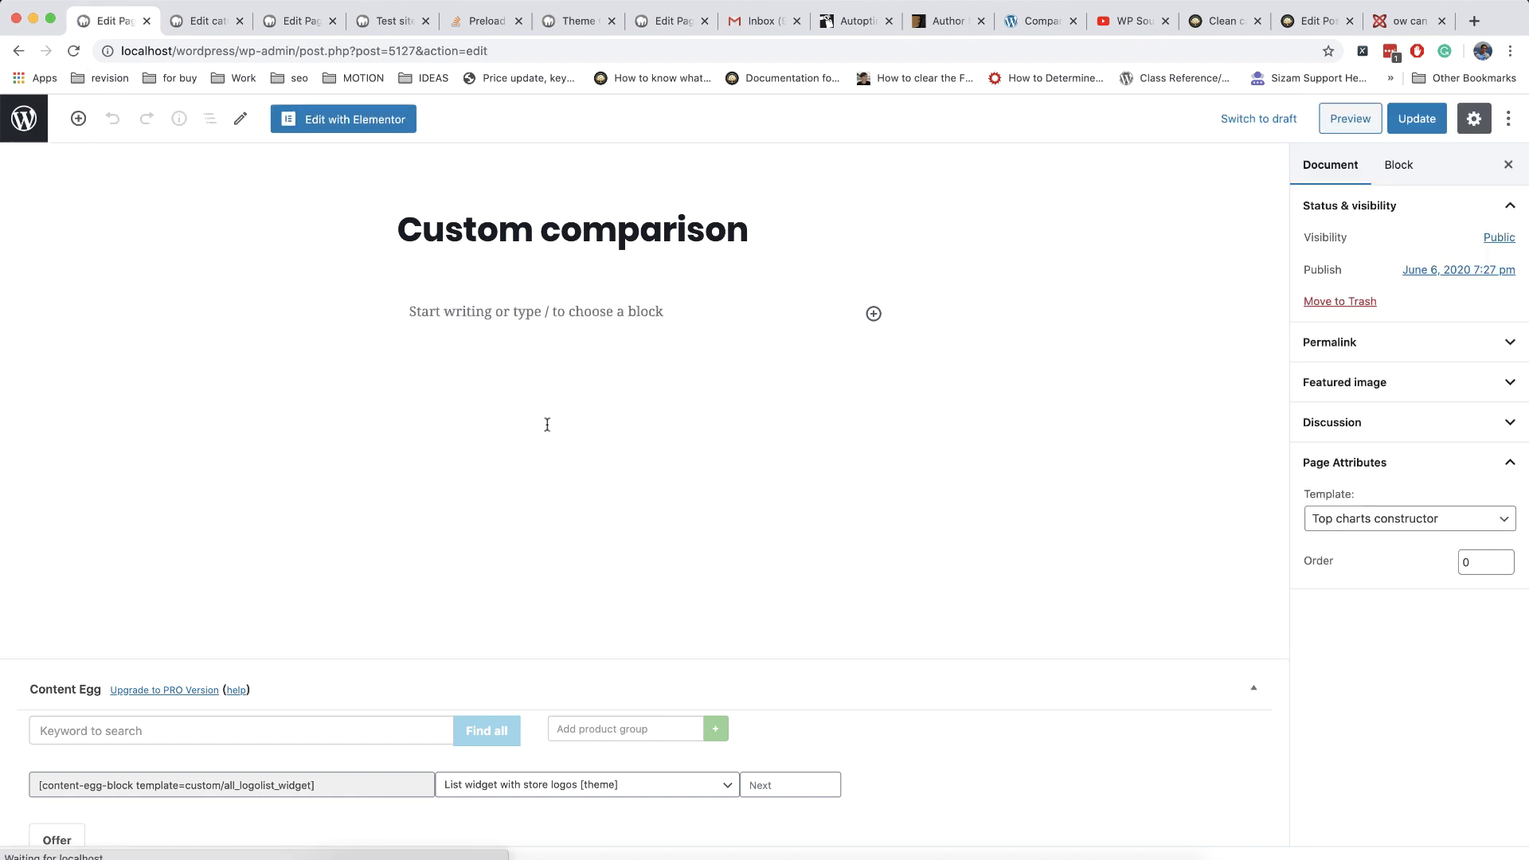
scroll(547, 470, "down", 5)
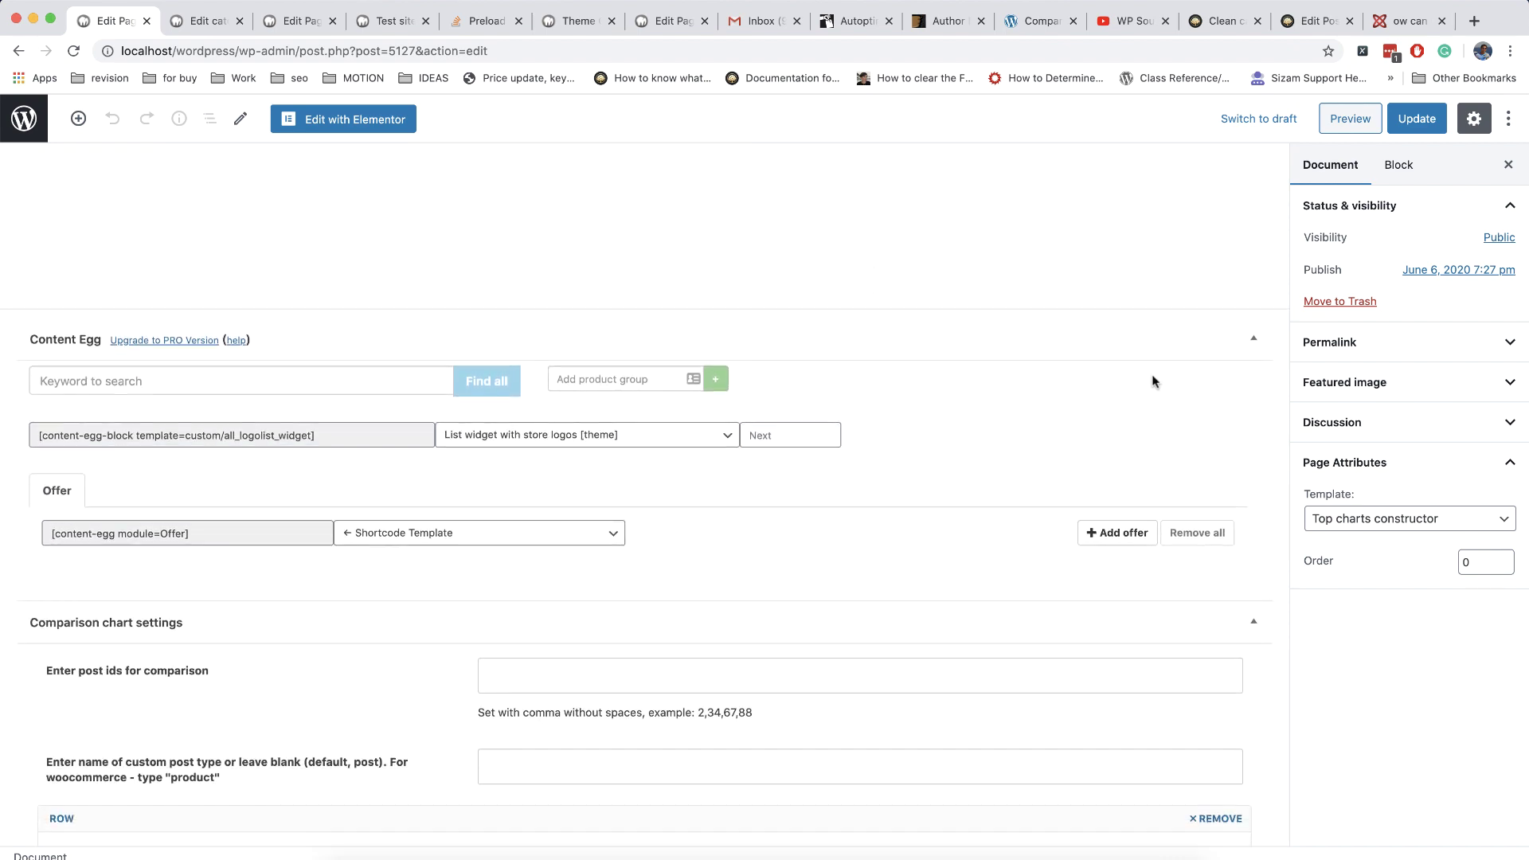
left_click(1255, 338)
scroll(862, 501, "down", 1)
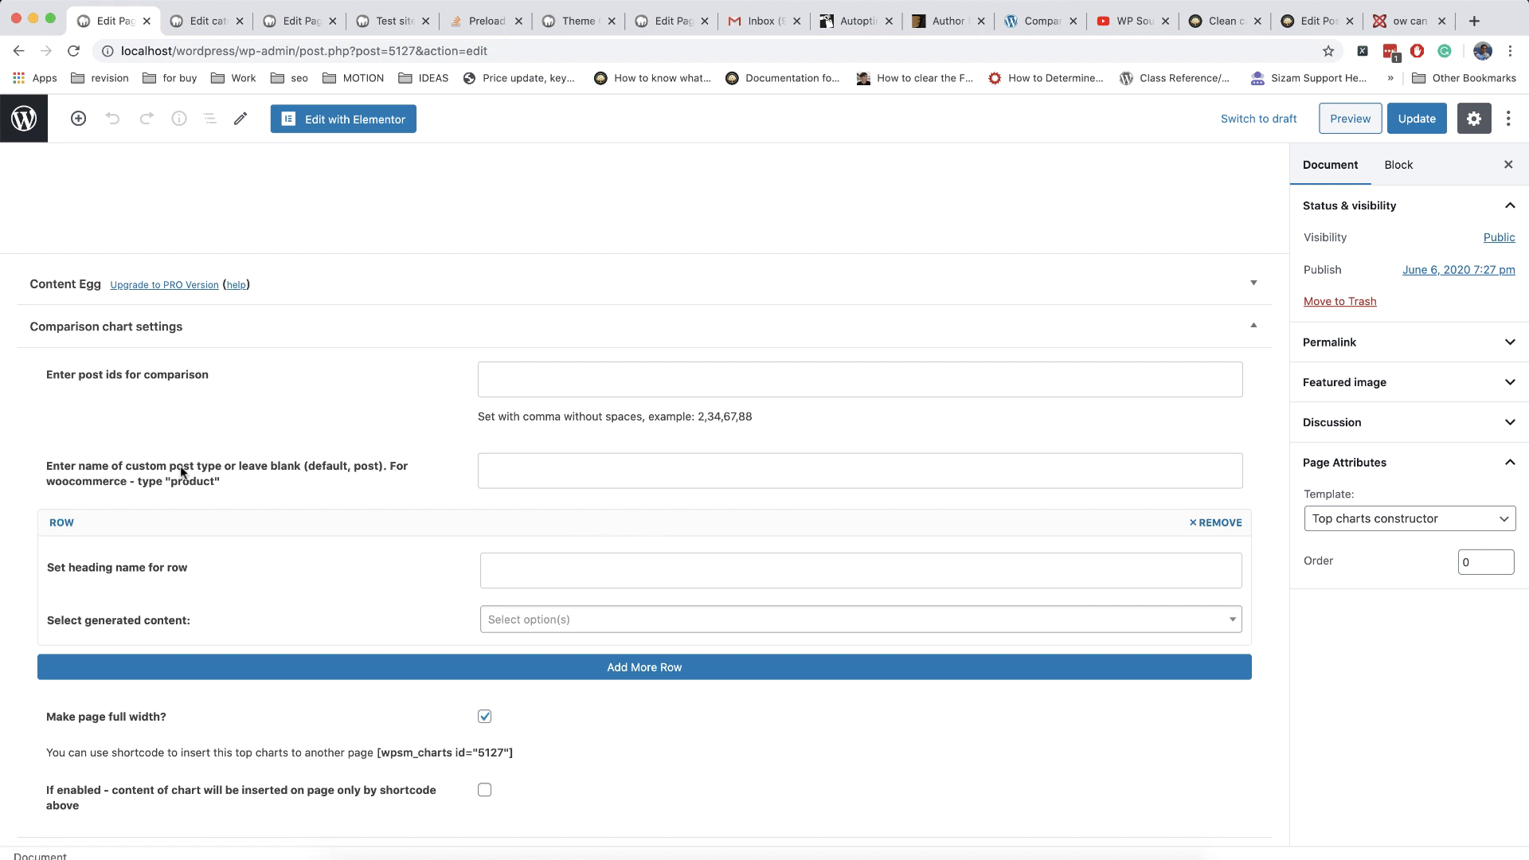
left_click(510, 465)
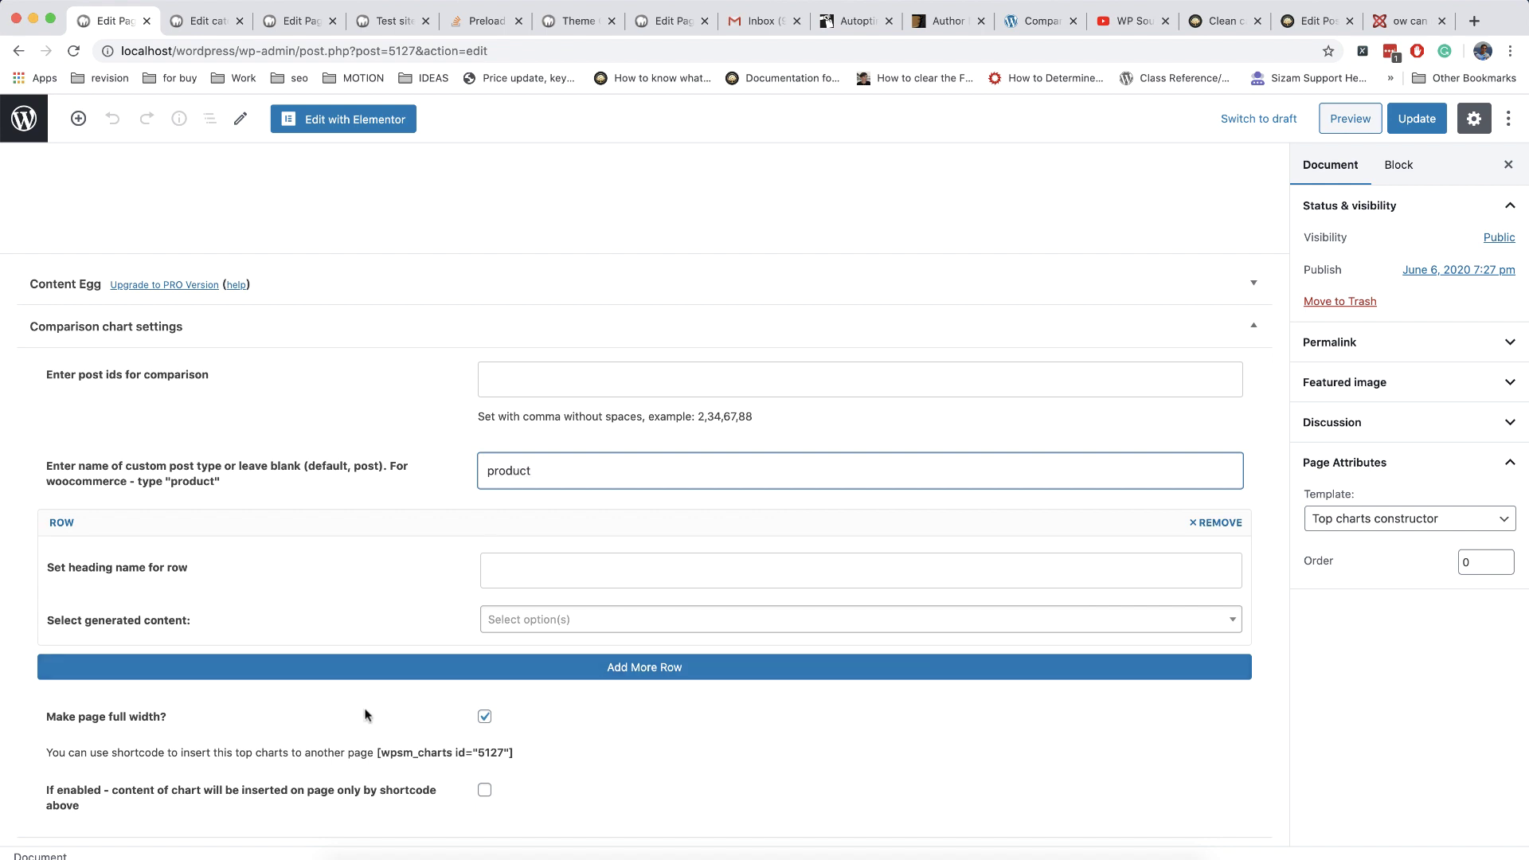
left_click(557, 722)
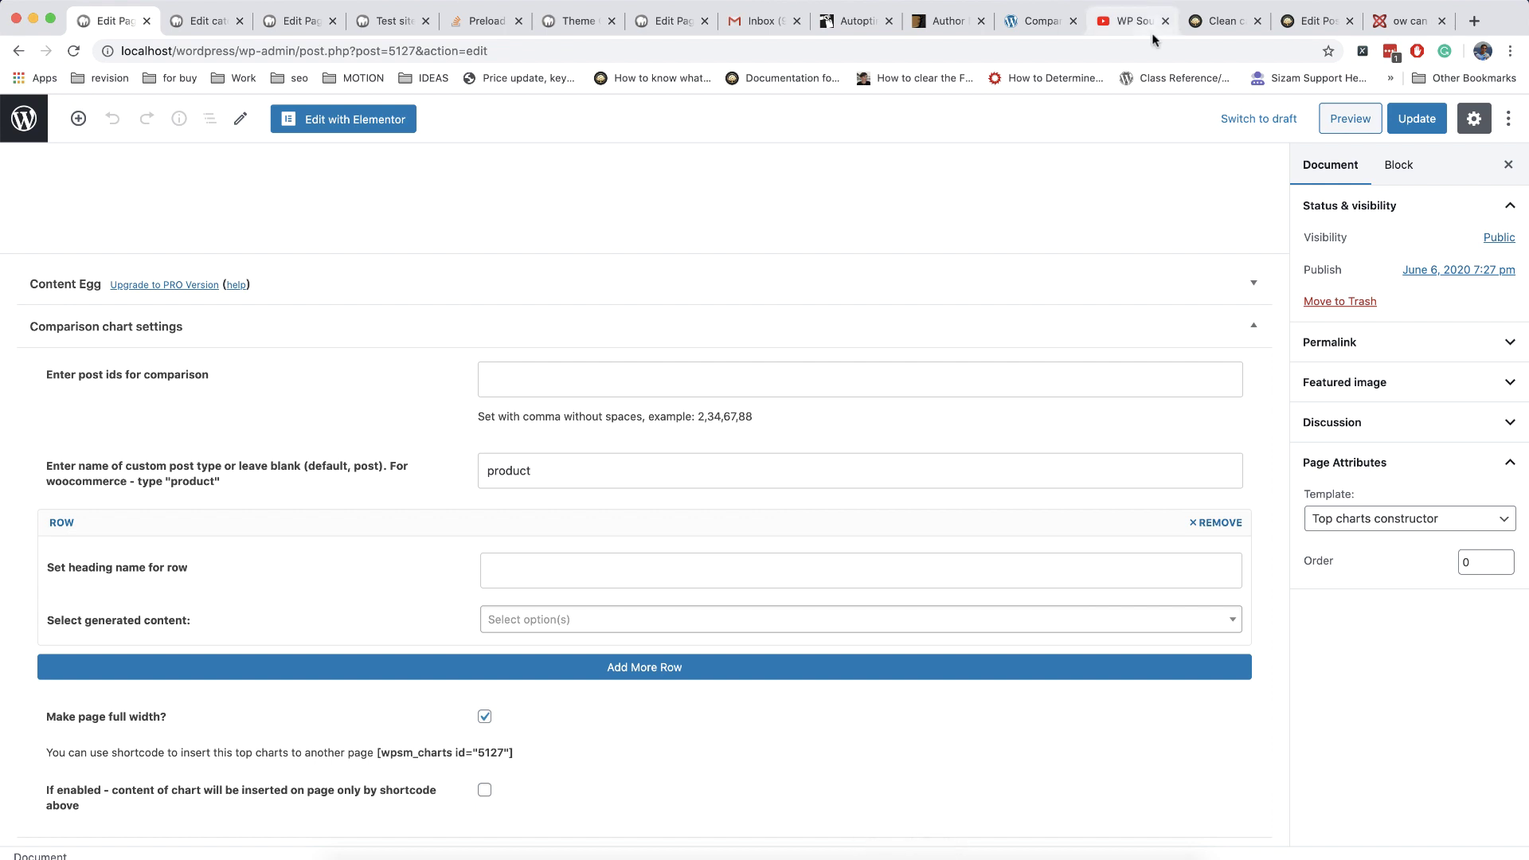
left_click(1163, 4)
left_click(1174, 10)
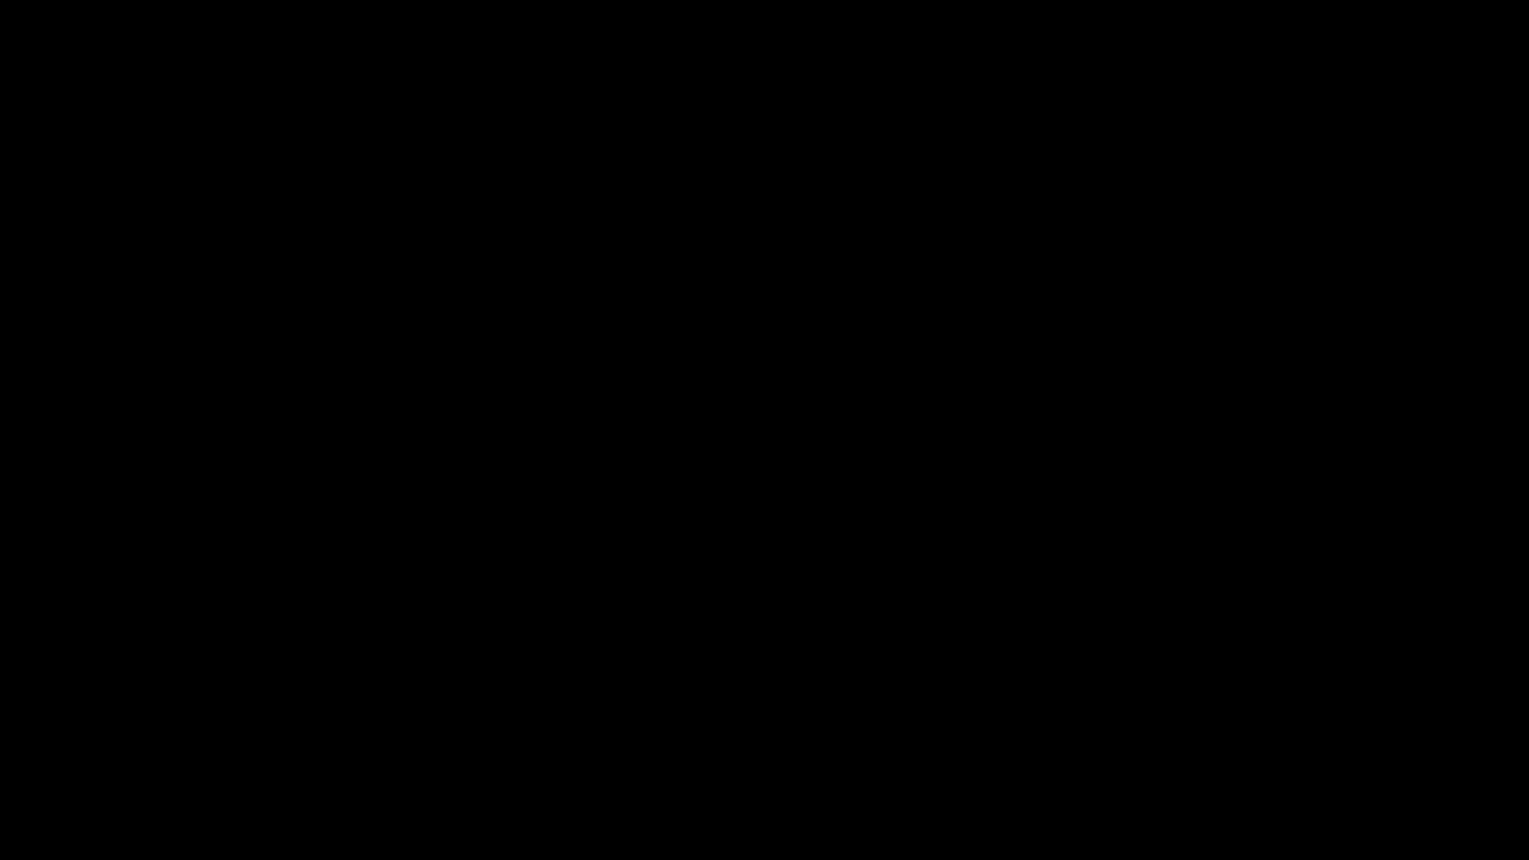